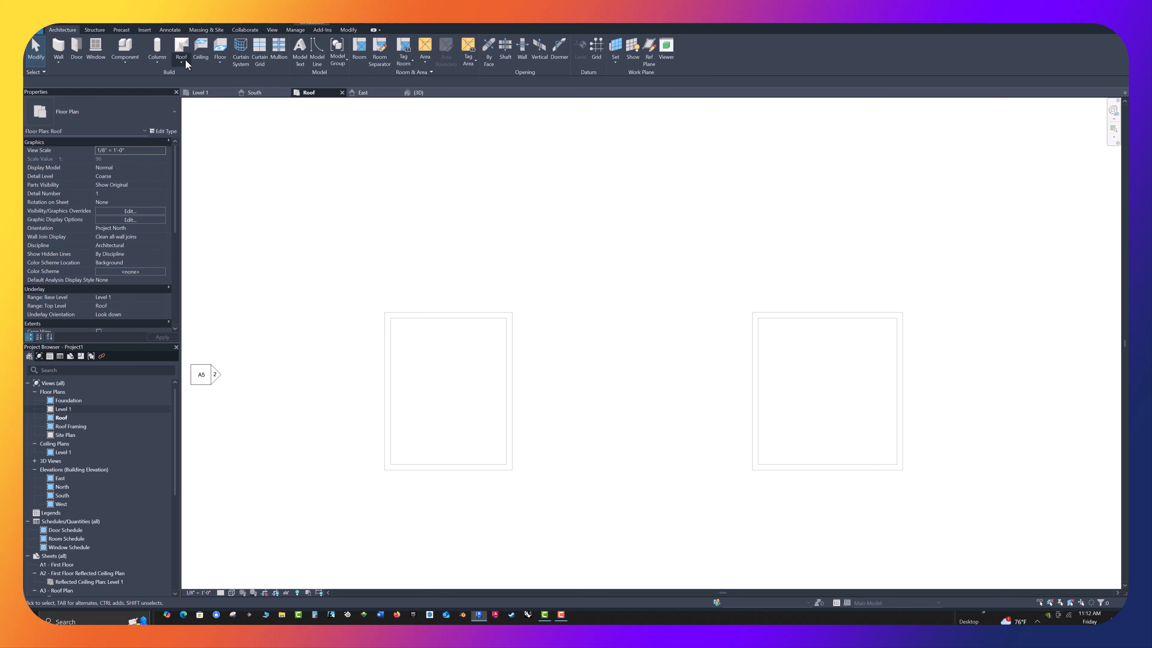
# Start a roof by footprint with the Wood Rafter 8" - Asphalt Shingle type, slope definition on and a 1' overhang
pyautogui.click(182, 49)
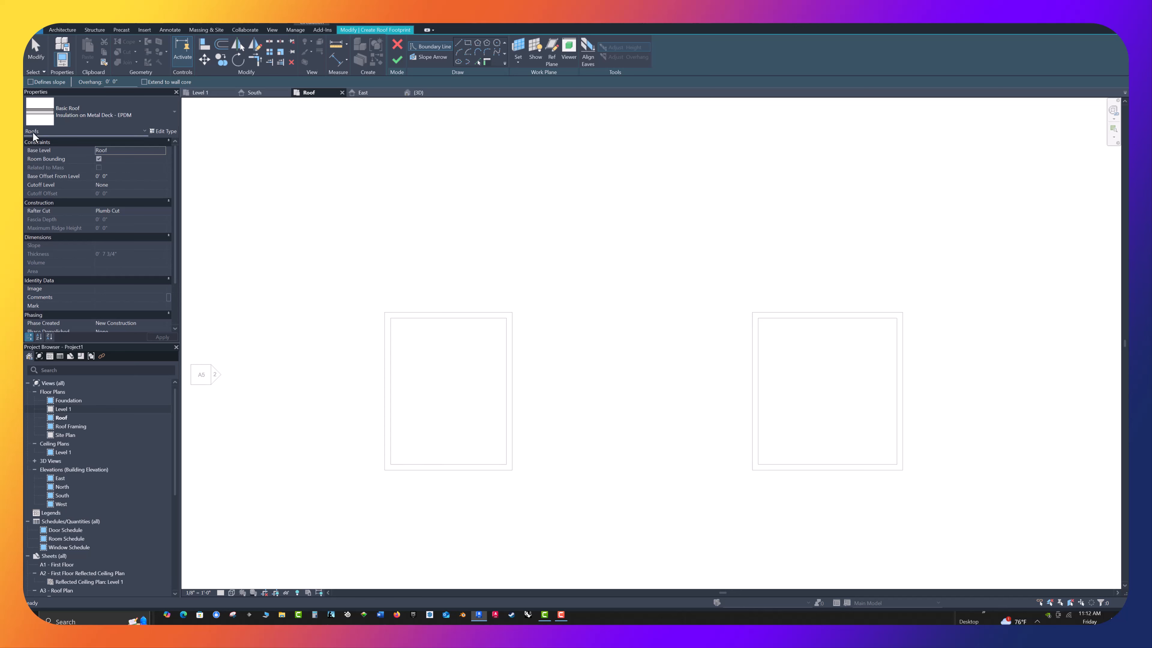
pyautogui.click(174, 112)
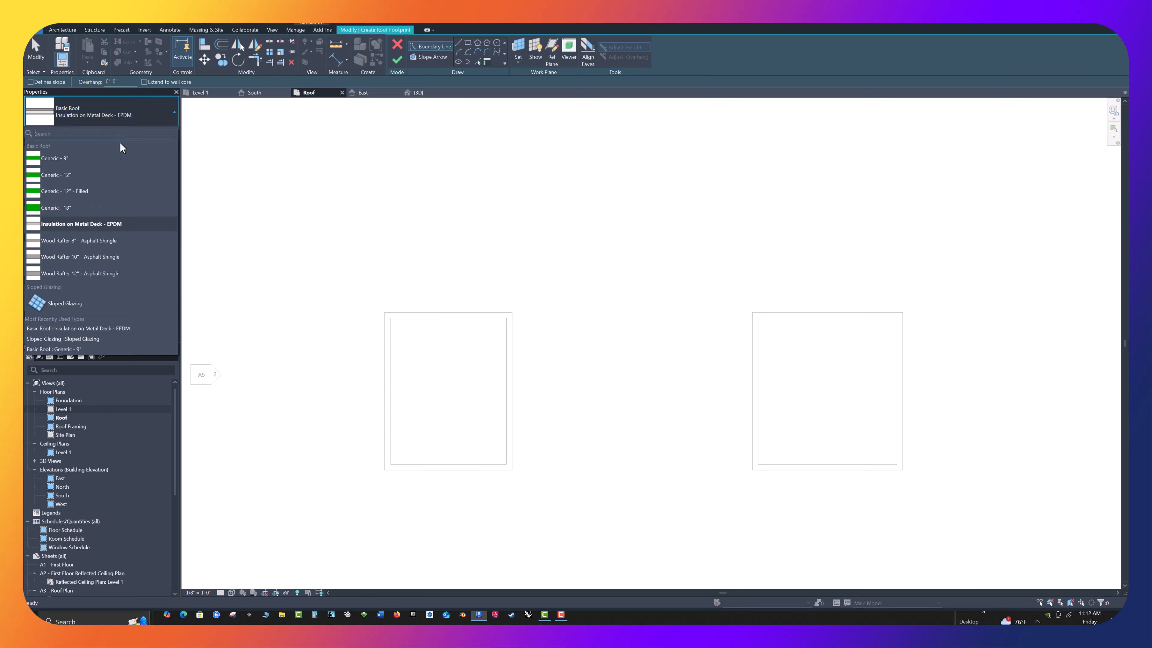
pyautogui.click(83, 241)
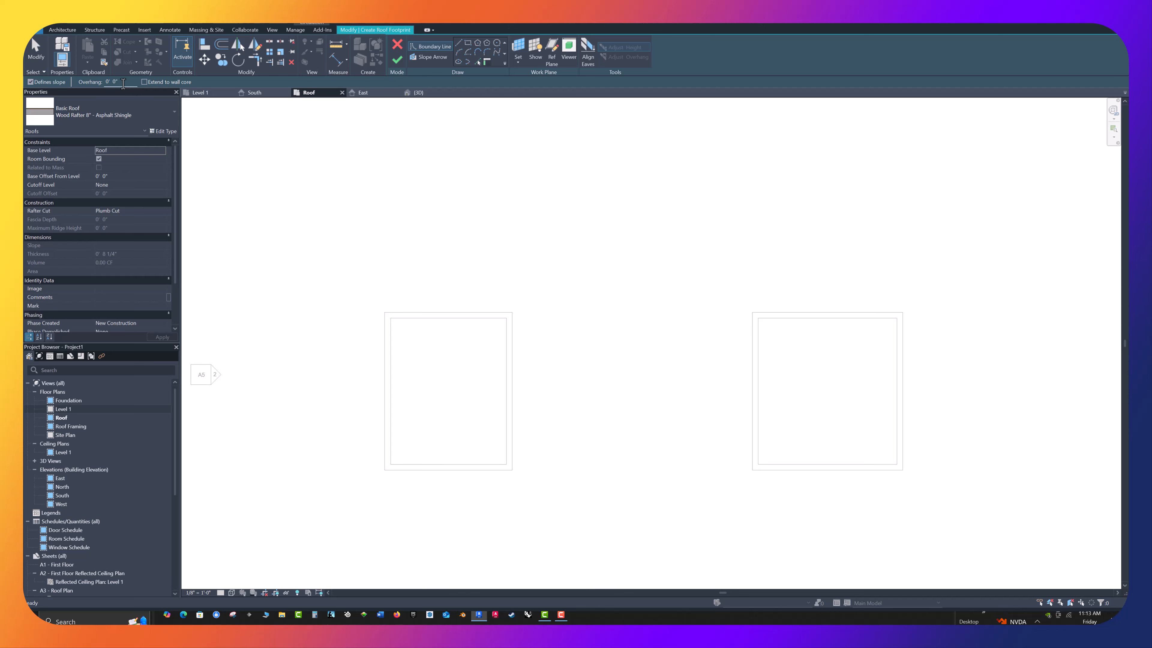
pyautogui.moveTo(123, 84); pyautogui.dragTo(27, 77)
pyautogui.write('1 6')
pyautogui.press('Return')
# Pick the left building's four walls as the roof boundary, with slope on the left and right edges and none on the top and bottom edges
pyautogui.click(383, 376)
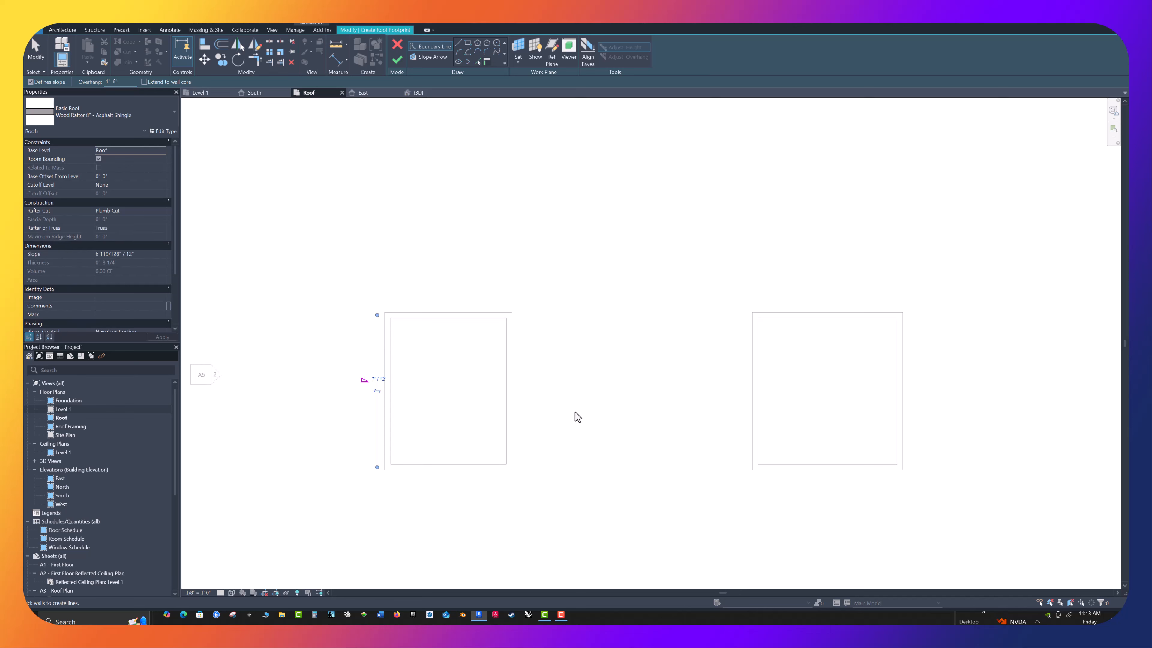
pyautogui.click(511, 404)
pyautogui.click(31, 82)
pyautogui.click(463, 312)
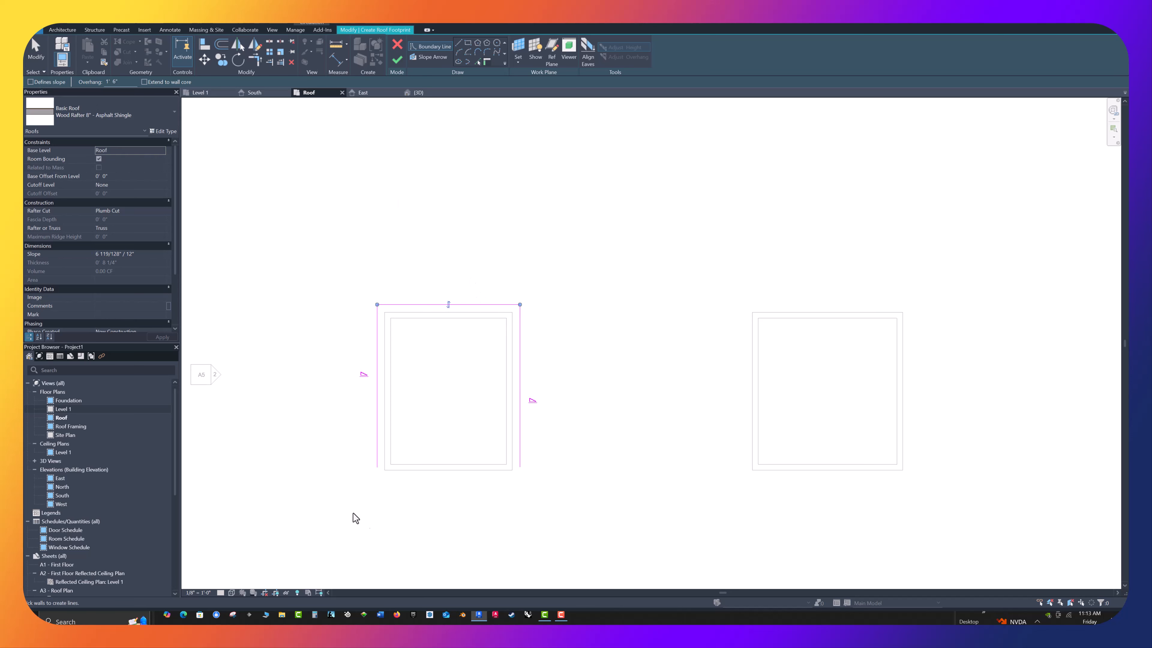
pyautogui.click(456, 471)
# Set the roof slope to 9" / 12" and finish the roof footprint
pyautogui.click(119, 254)
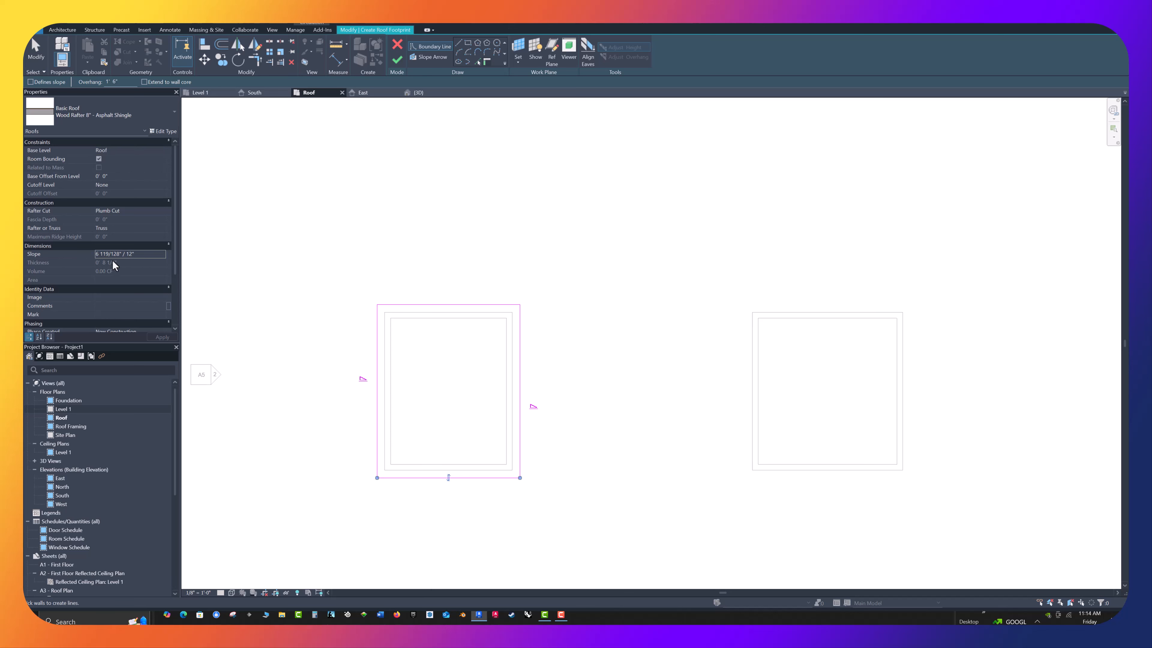
pyautogui.click(119, 246)
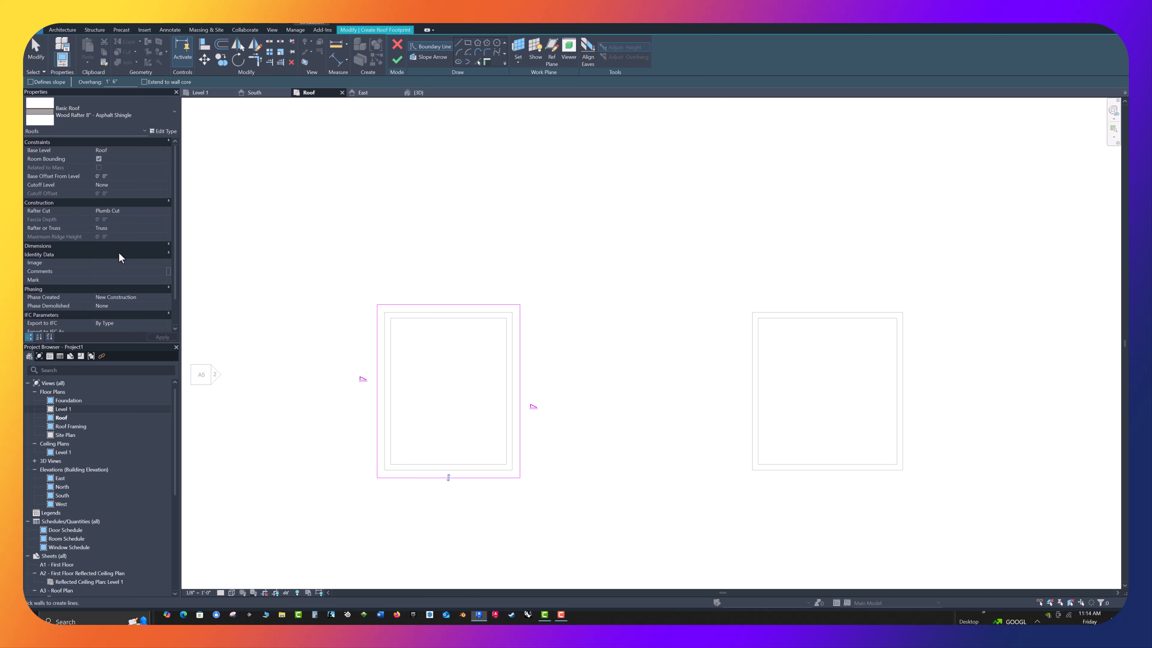
pyautogui.click(170, 246)
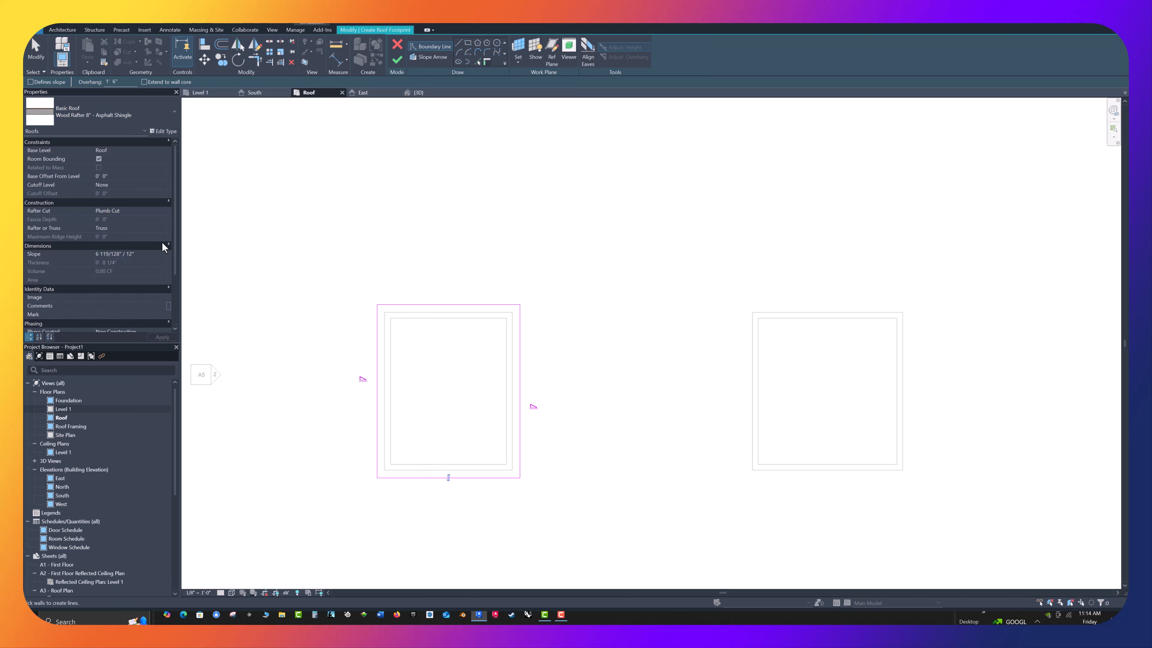
pyautogui.click(118, 253)
pyautogui.moveTo(123, 254); pyautogui.dragTo(51, 251)
pyautogui.write('9')
pyautogui.click(164, 339)
pyautogui.click(396, 59)
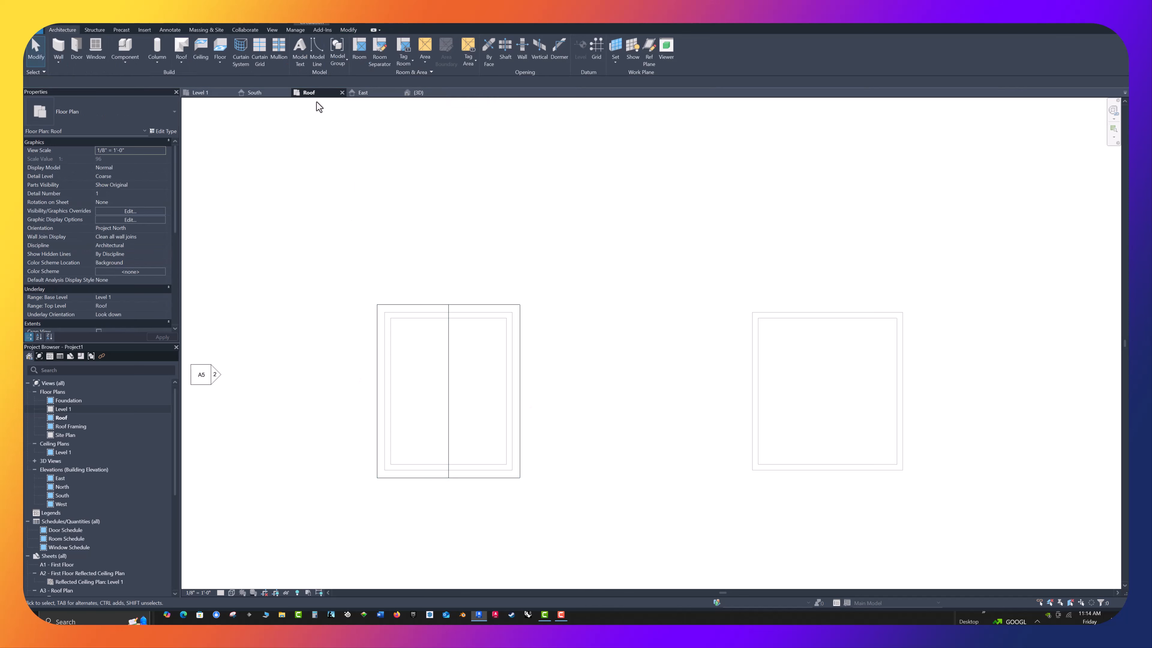
# In the 3D view, attach the tops of the front and back gable-end walls to the new roof
pyautogui.click(421, 93)
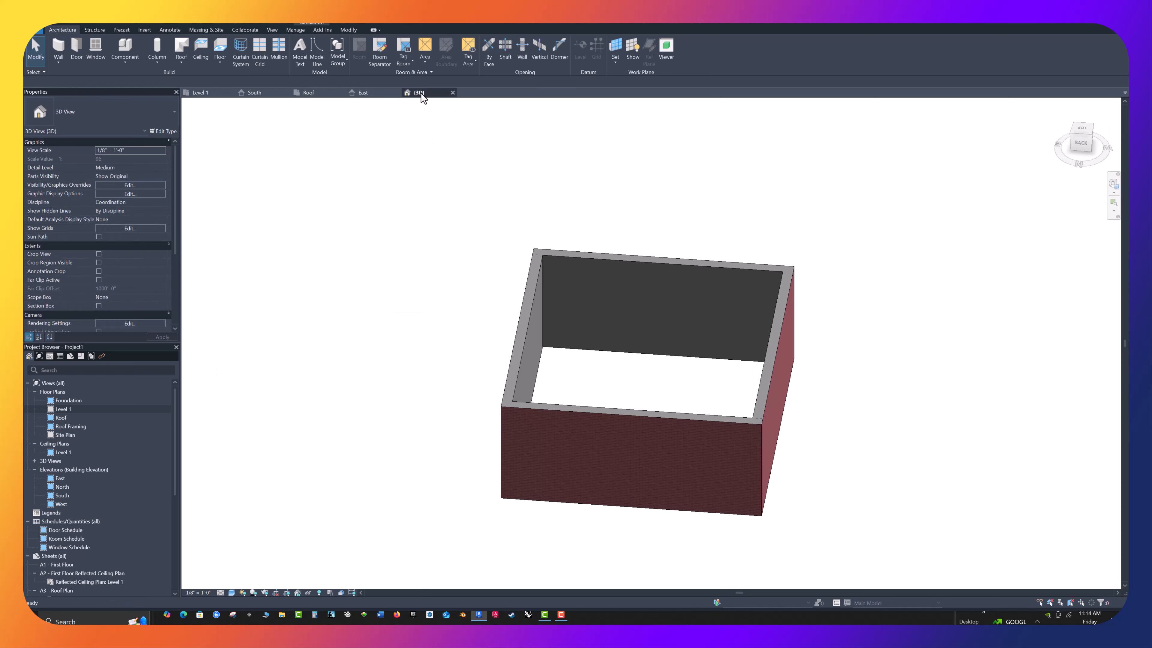
pyautogui.scroll(-1, 611, 344)
pyautogui.scroll(-3, 611, 344)
pyautogui.keyDown('shift'); pyautogui.moveTo(534, 342); pyautogui.dragTo(363, 335, button='middle'); pyautogui.keyUp('shift')
pyautogui.scroll(3, 374, 355)
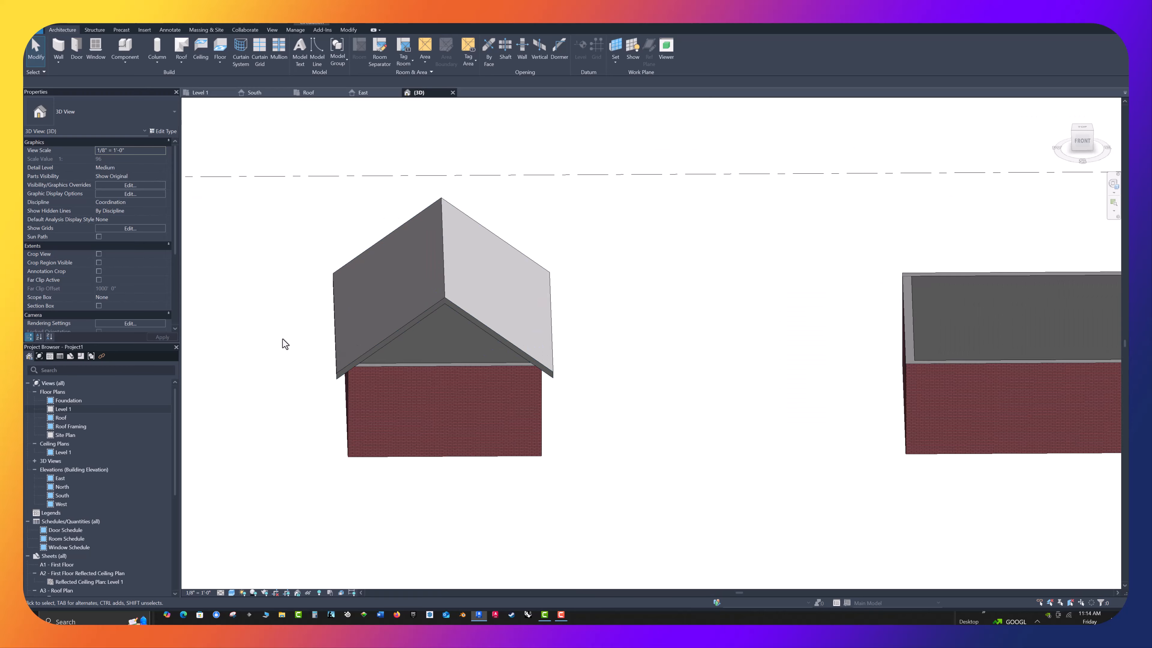
pyautogui.keyDown('shift'); pyautogui.moveTo(282, 338); pyautogui.dragTo(233, 285, button='middle'); pyautogui.keyUp('shift')
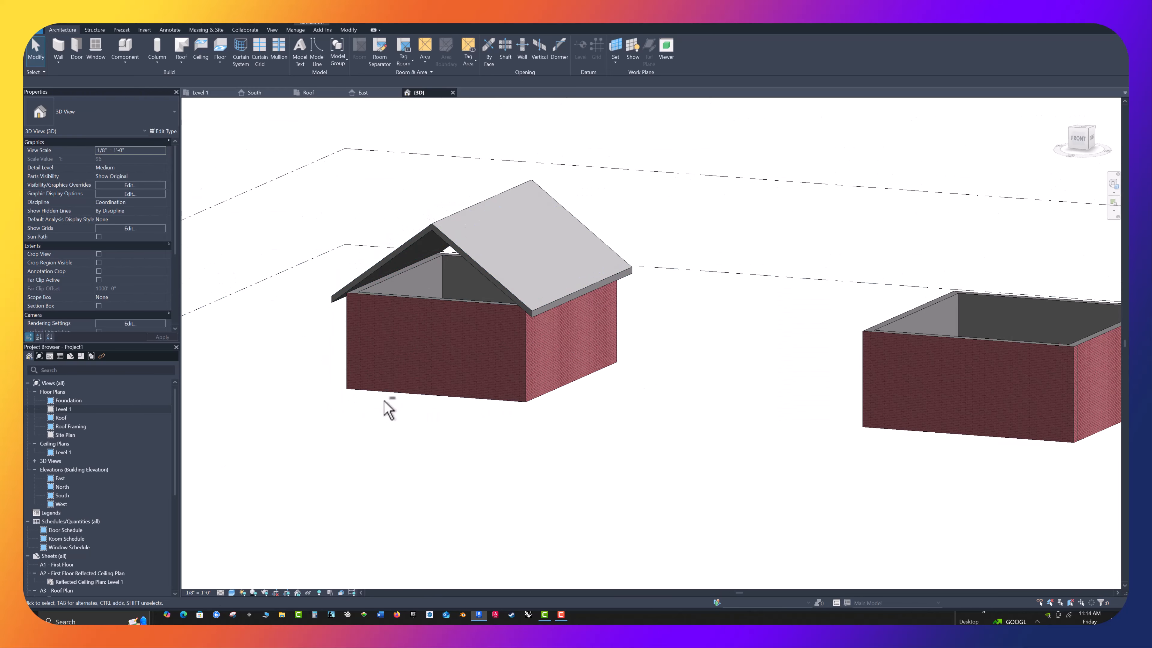
pyautogui.click(432, 298)
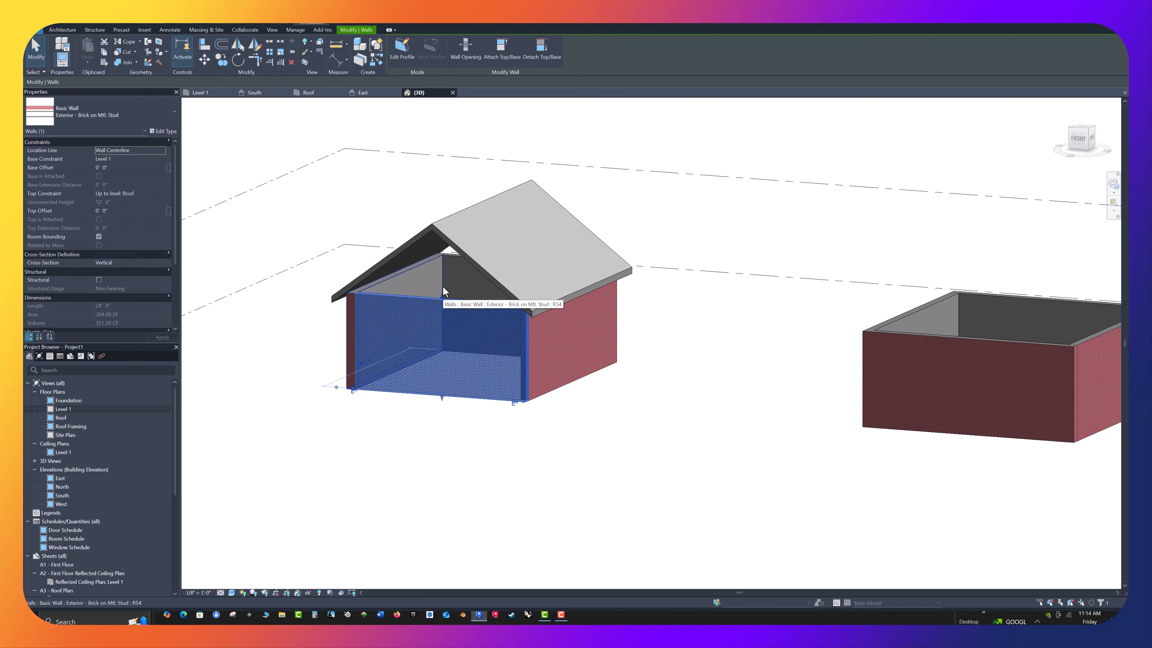
pyautogui.keyDown('ctrl'); pyautogui.click(455, 261); pyautogui.keyUp('ctrl')
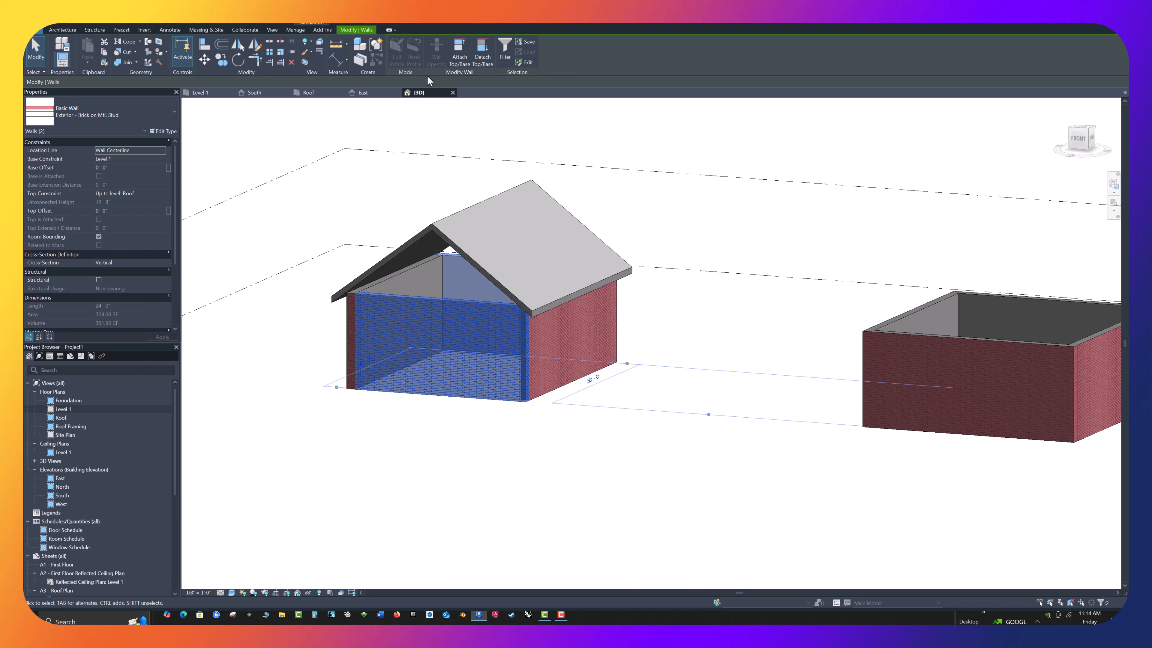
pyautogui.click(460, 61)
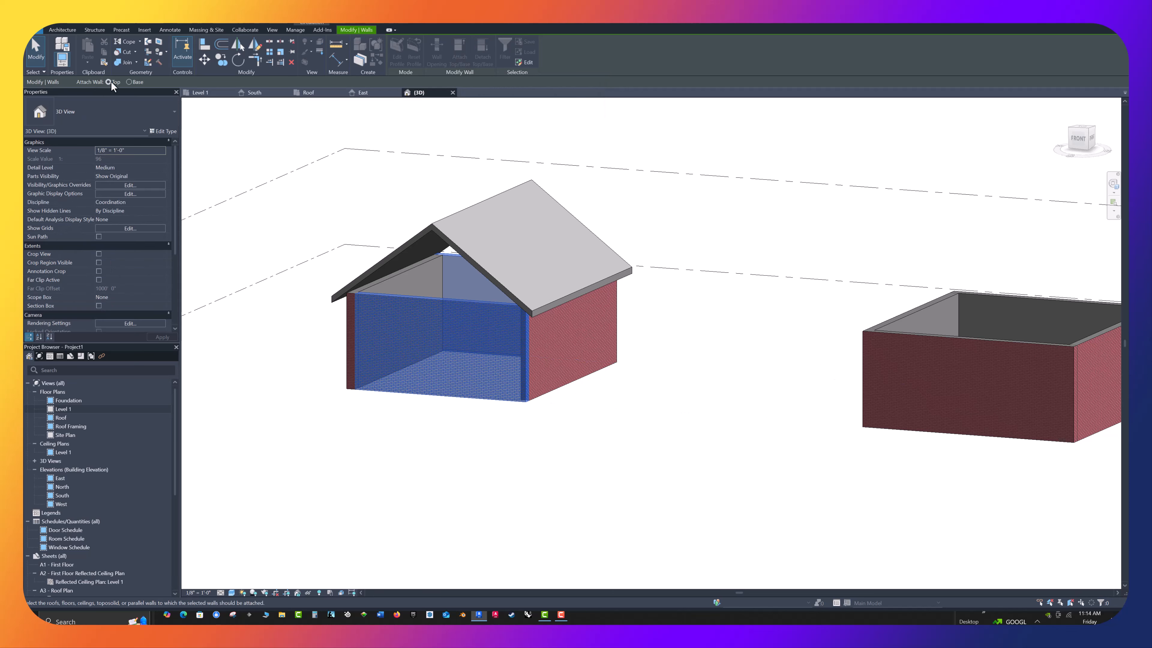
pyautogui.click(474, 208)
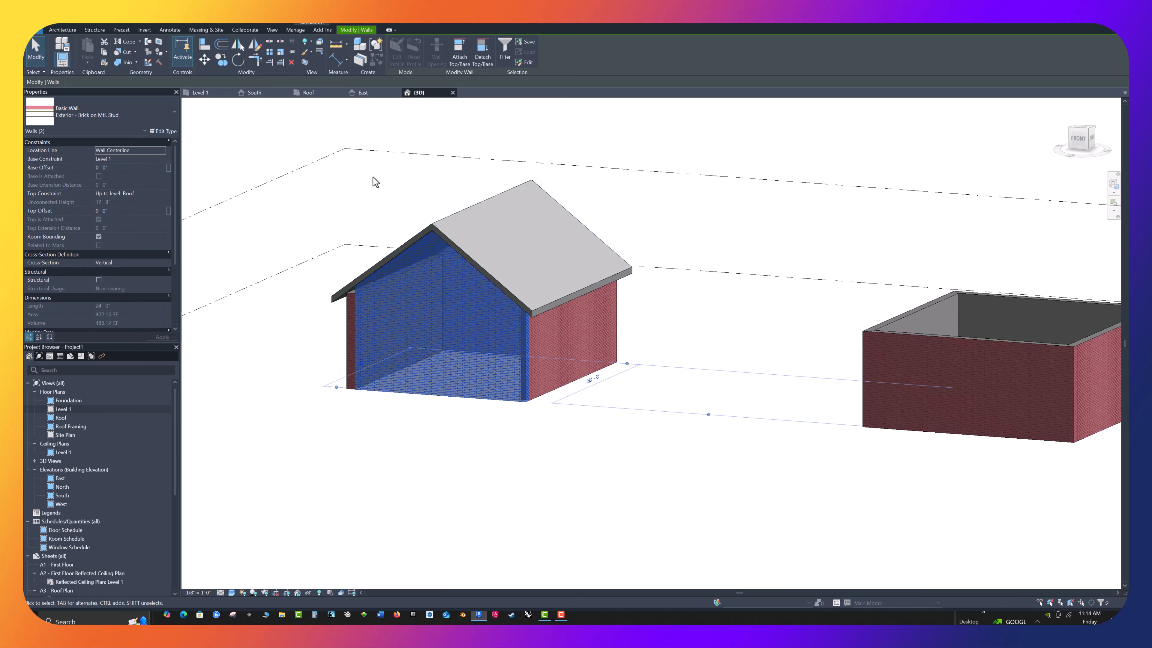
pyautogui.click(362, 176)
# In the Roof plan, draw a rectangle of Generic - 5" walls, about 4'-6" by 5'-0", on the right slope of the left building's roof
pyautogui.keyDown('ctrl'); pyautogui.moveTo(517, 463); pyautogui.dragTo(375, 465, button='middle'); pyautogui.keyUp('ctrl')
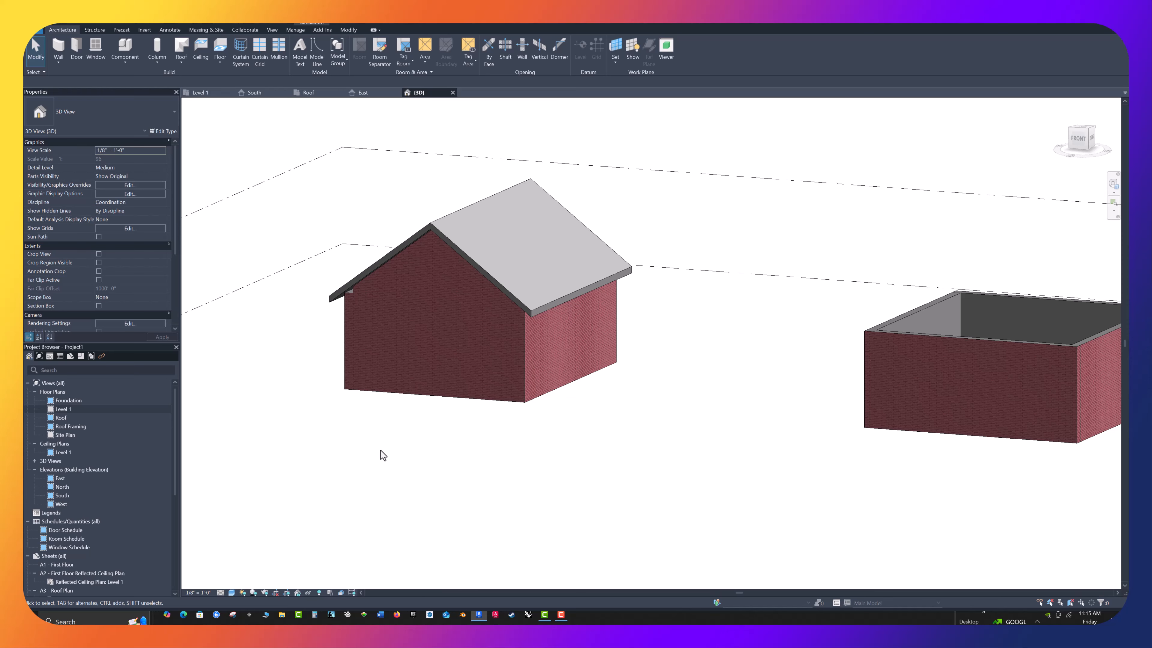
pyautogui.scroll(2, 380, 451)
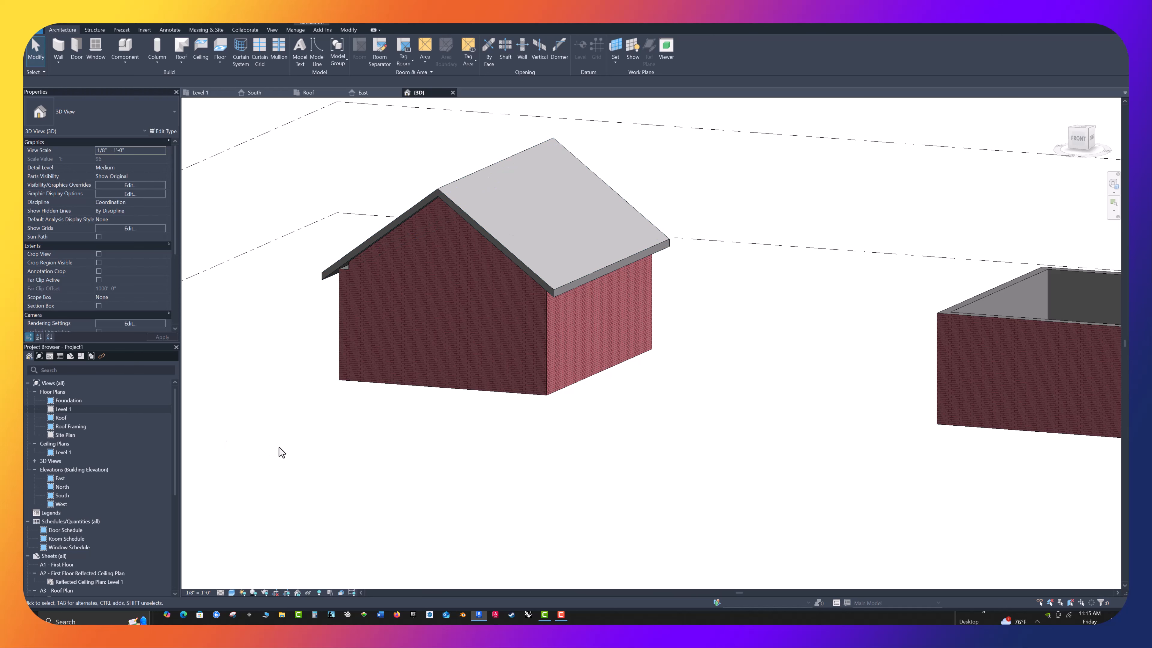
pyautogui.click(302, 93)
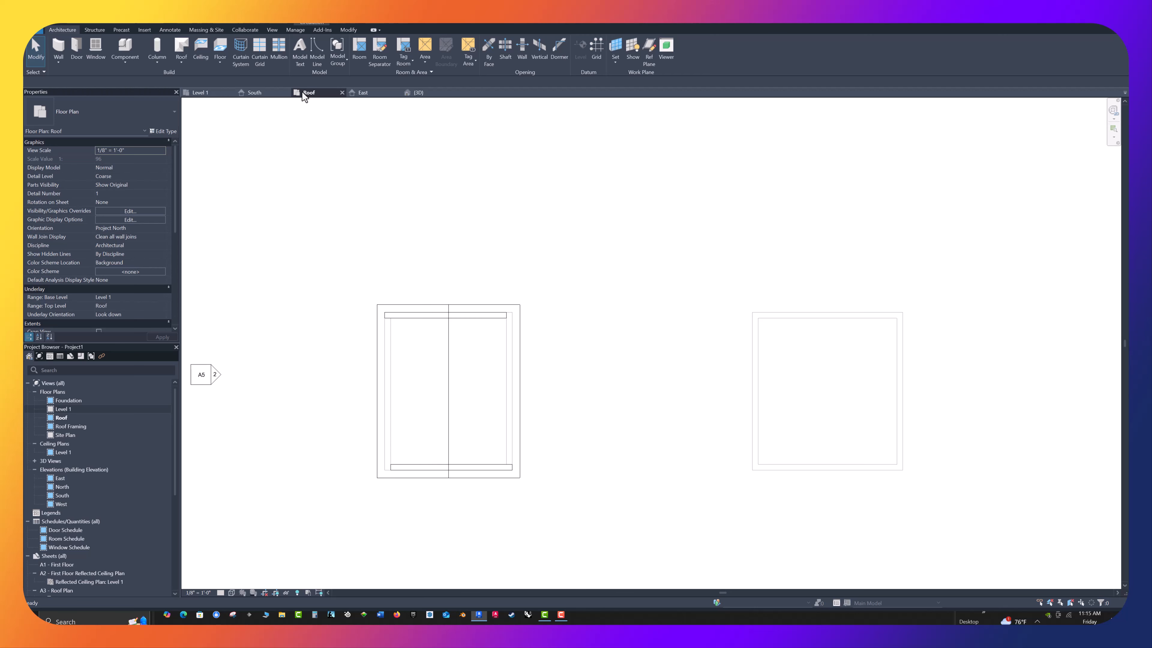
pyautogui.scroll(3, 547, 400)
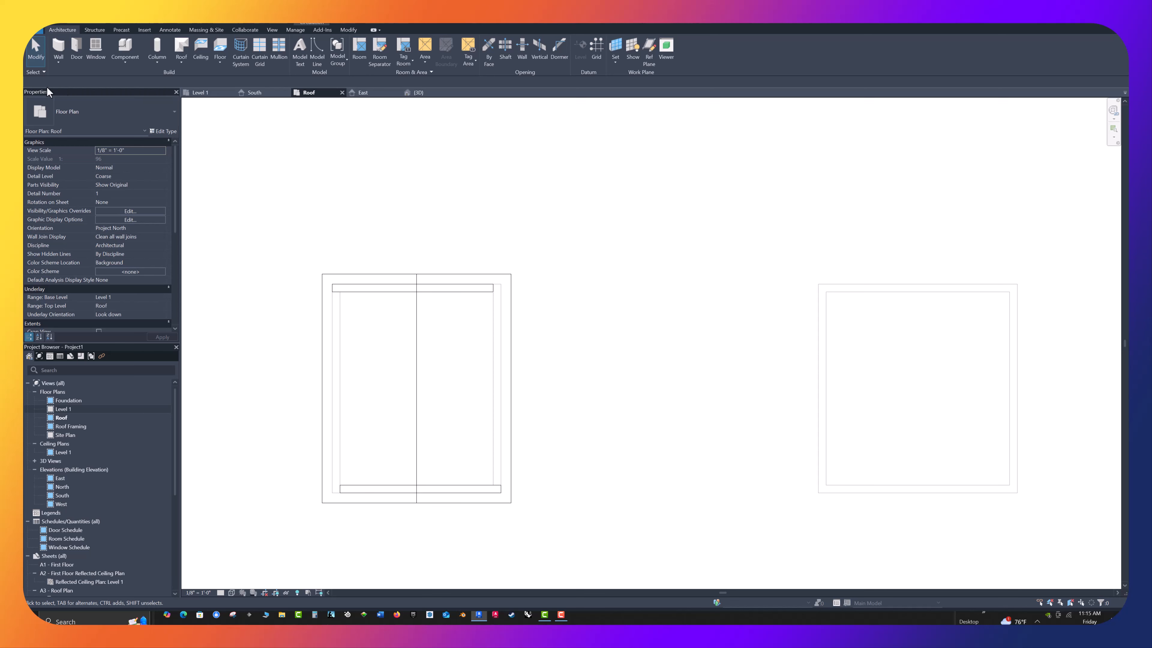
pyautogui.click(60, 49)
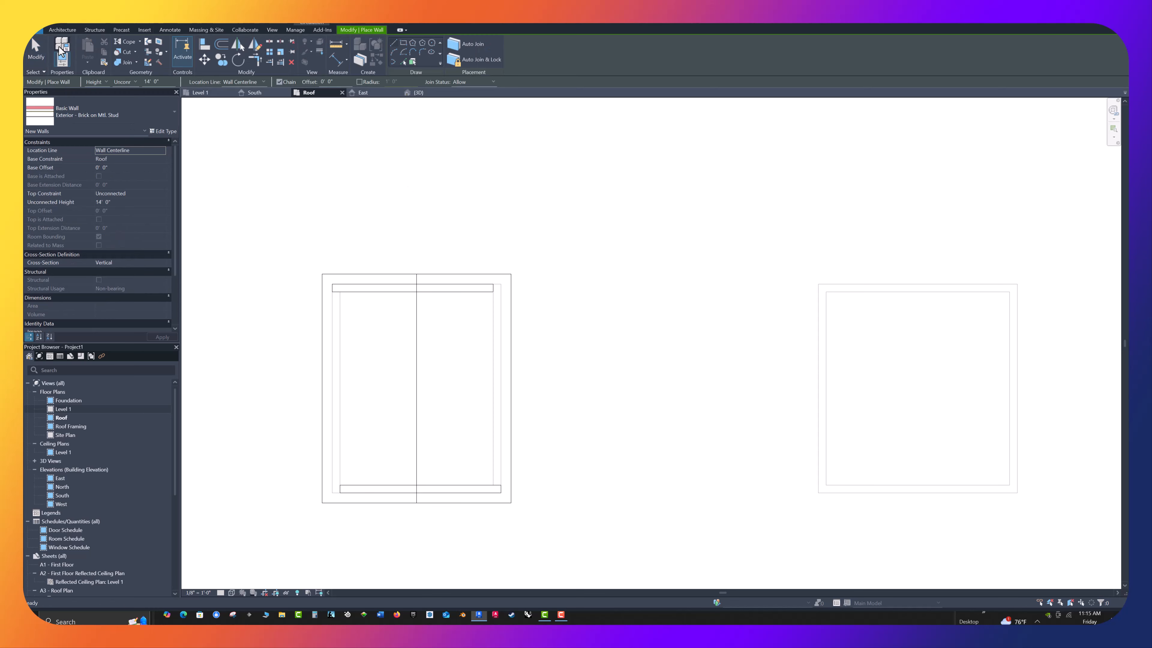
pyautogui.click(173, 117)
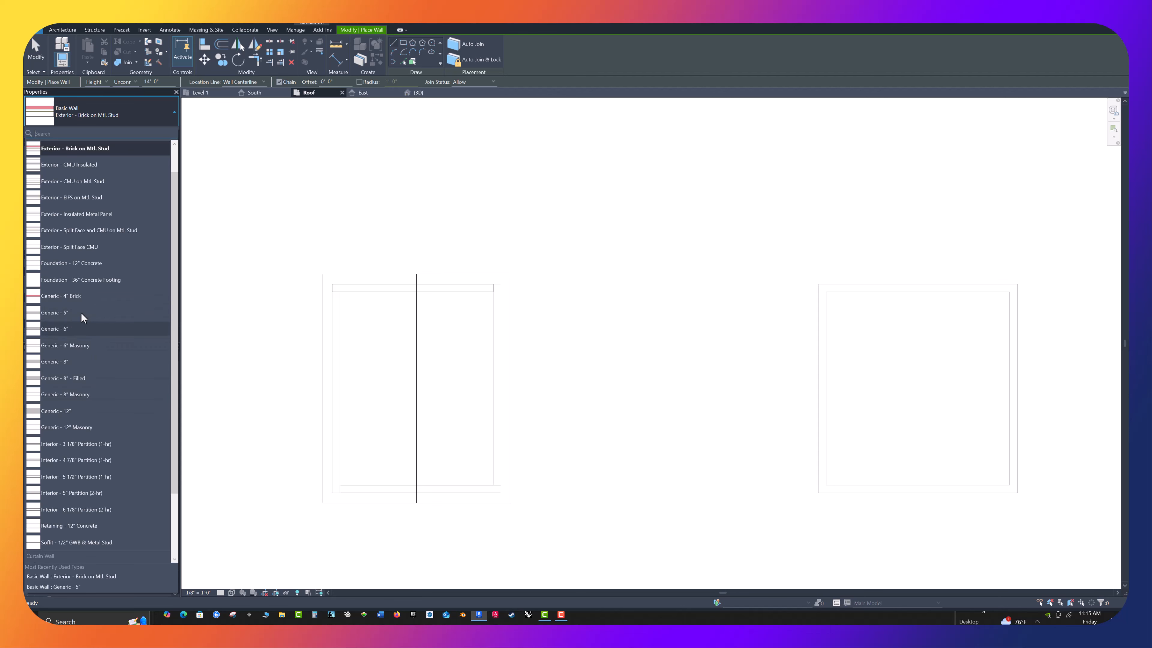
pyautogui.moveTo(68, 314)
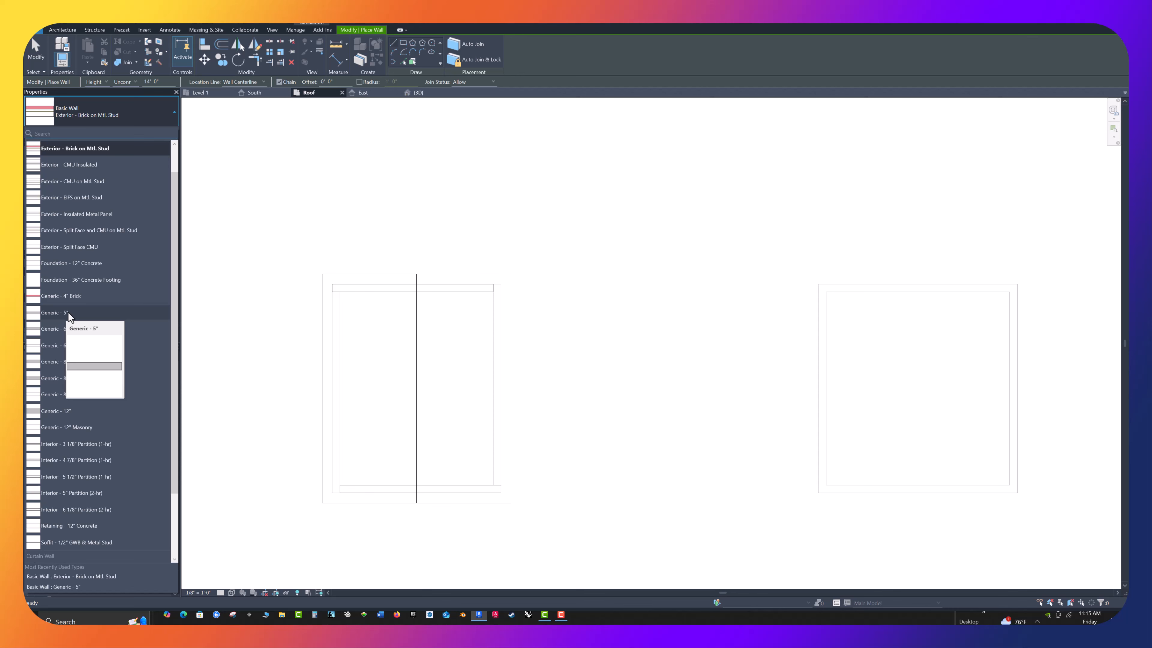
pyautogui.click(68, 314)
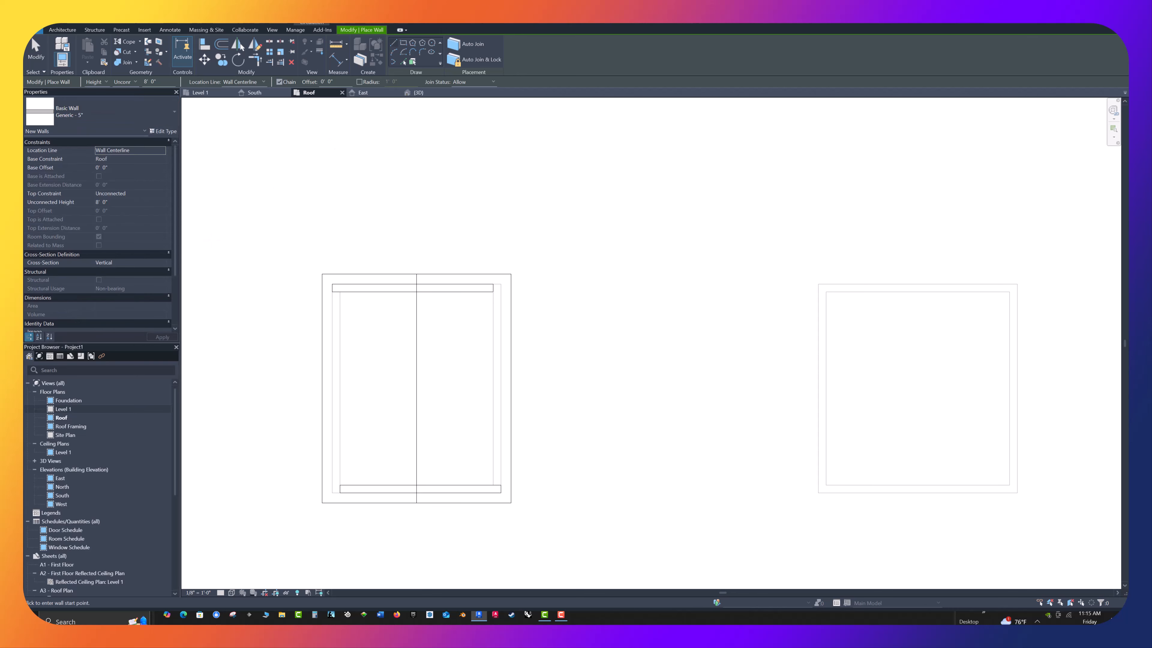
pyautogui.click(401, 42)
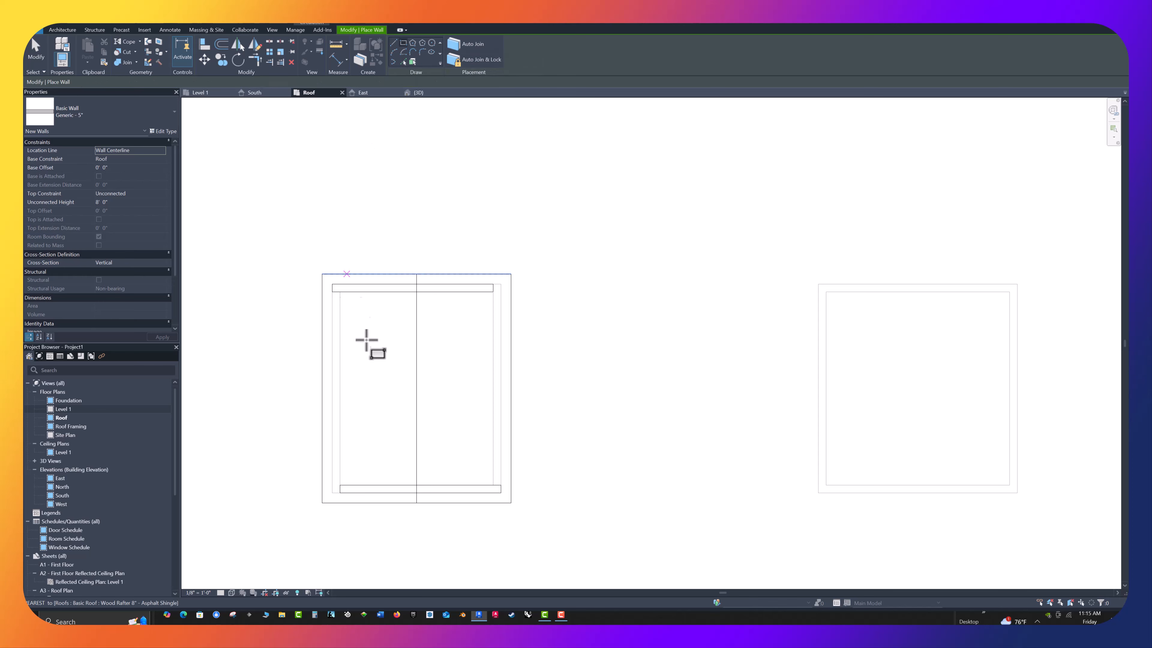
pyautogui.click(457, 323)
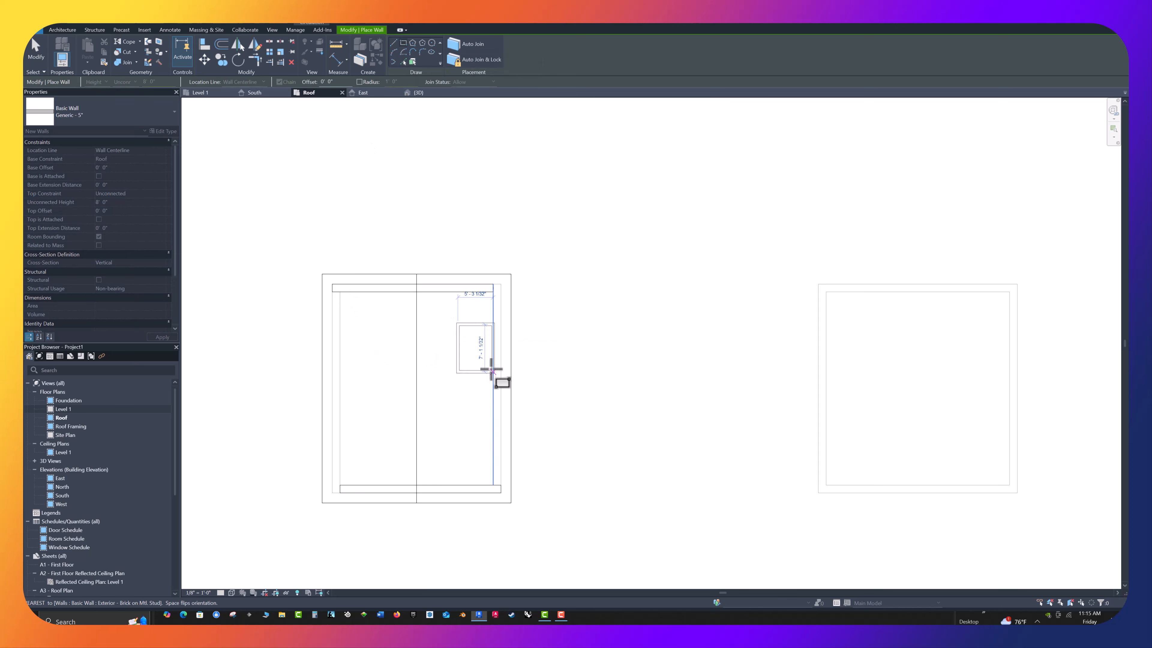
pyautogui.scroll(2, 485, 359)
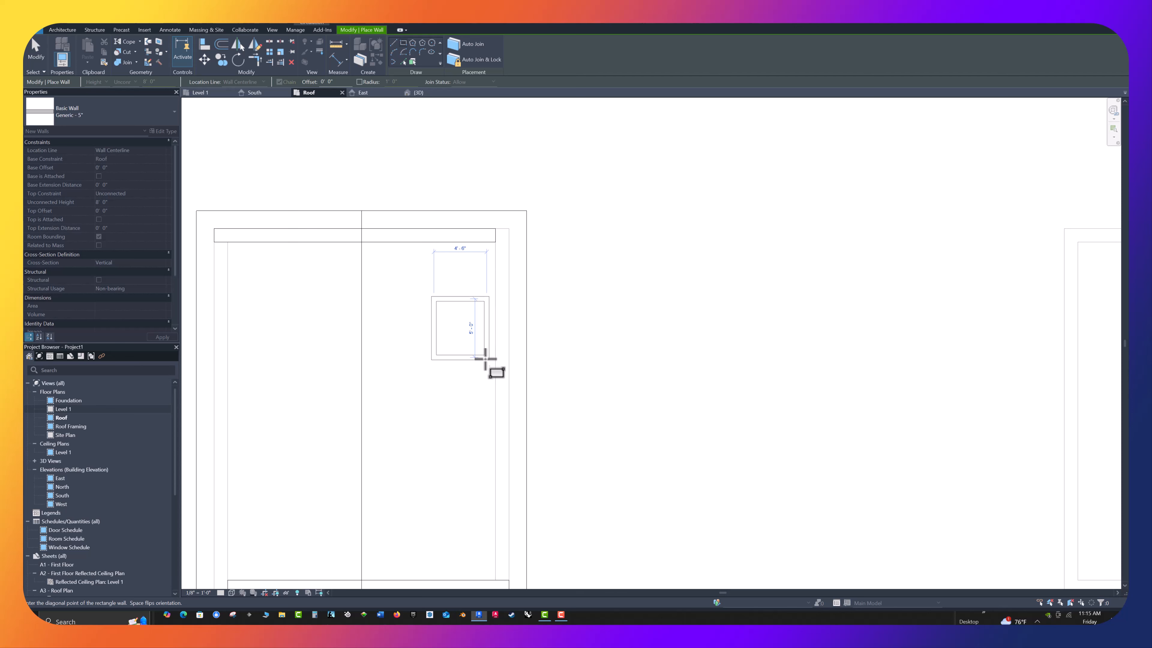
pyautogui.click(484, 358)
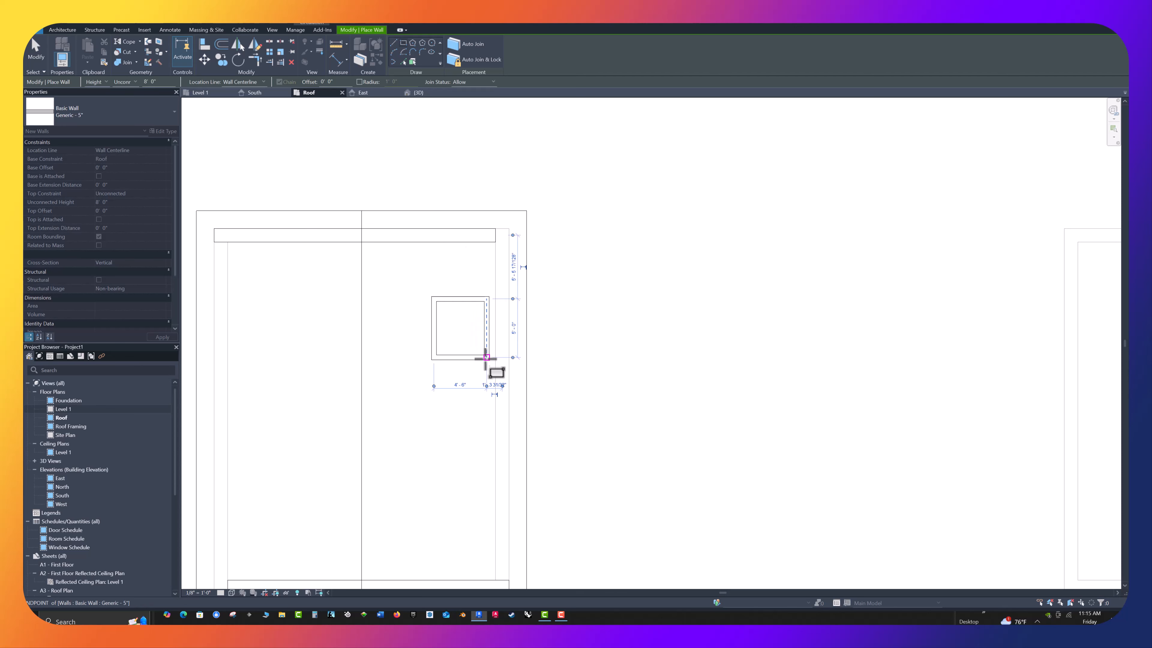
pyautogui.press('Escape')
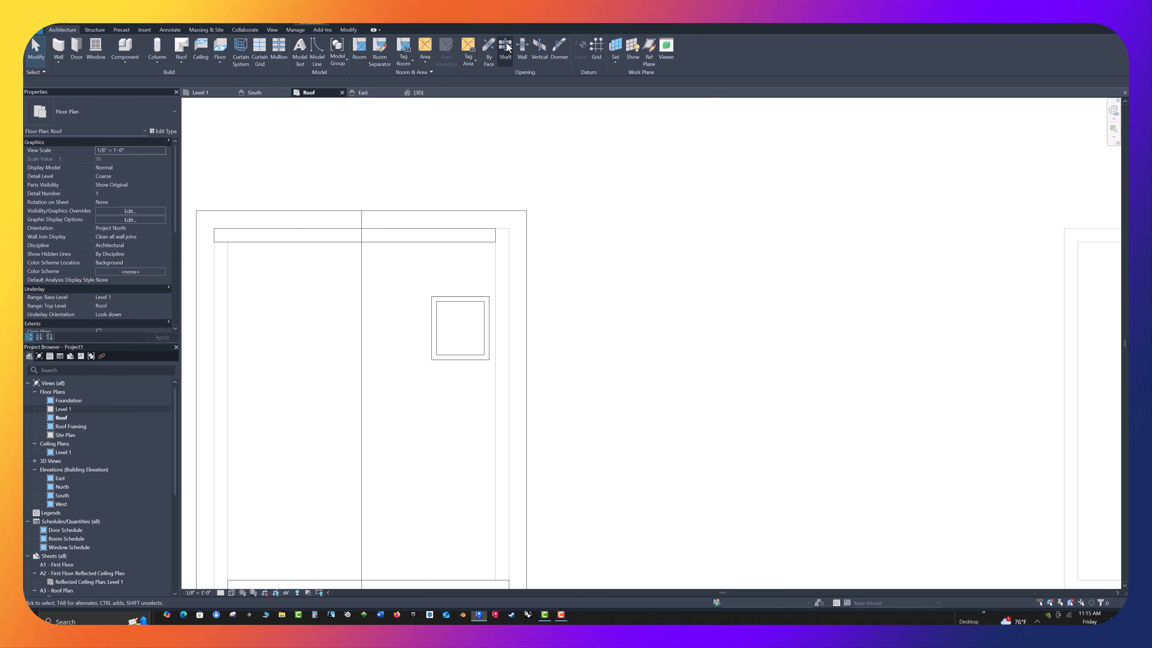
# In the 3D view, place a 30" x 46" double-hung window in the front wall of the dormer
pyautogui.scroll(-5, 558, 299)
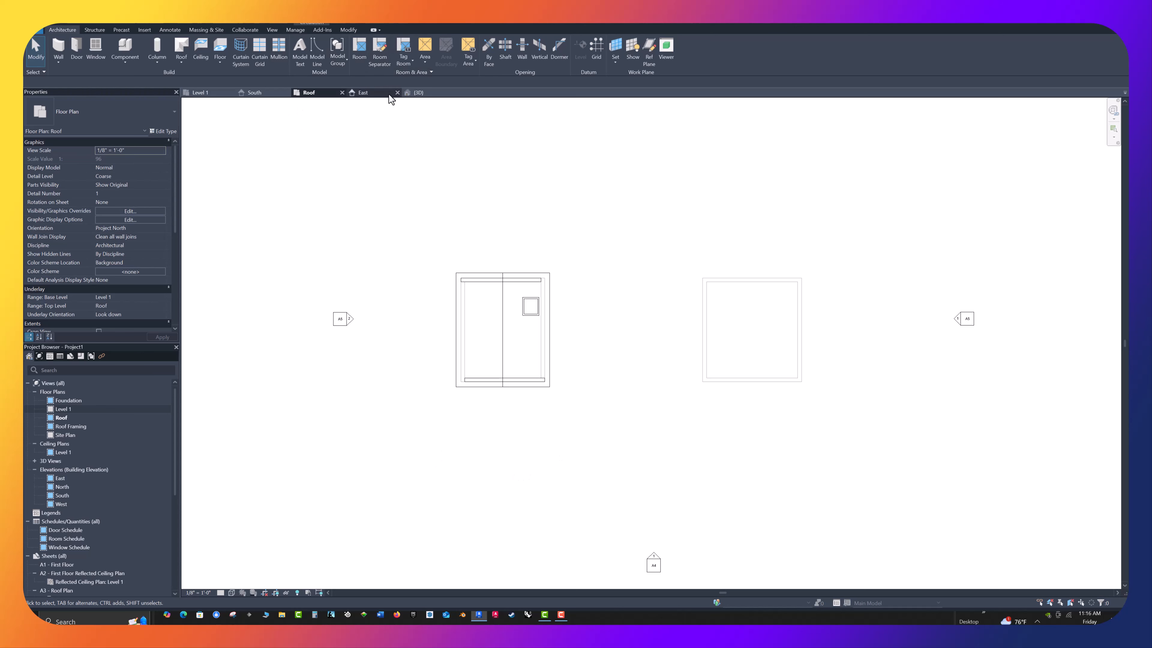
pyautogui.click(423, 93)
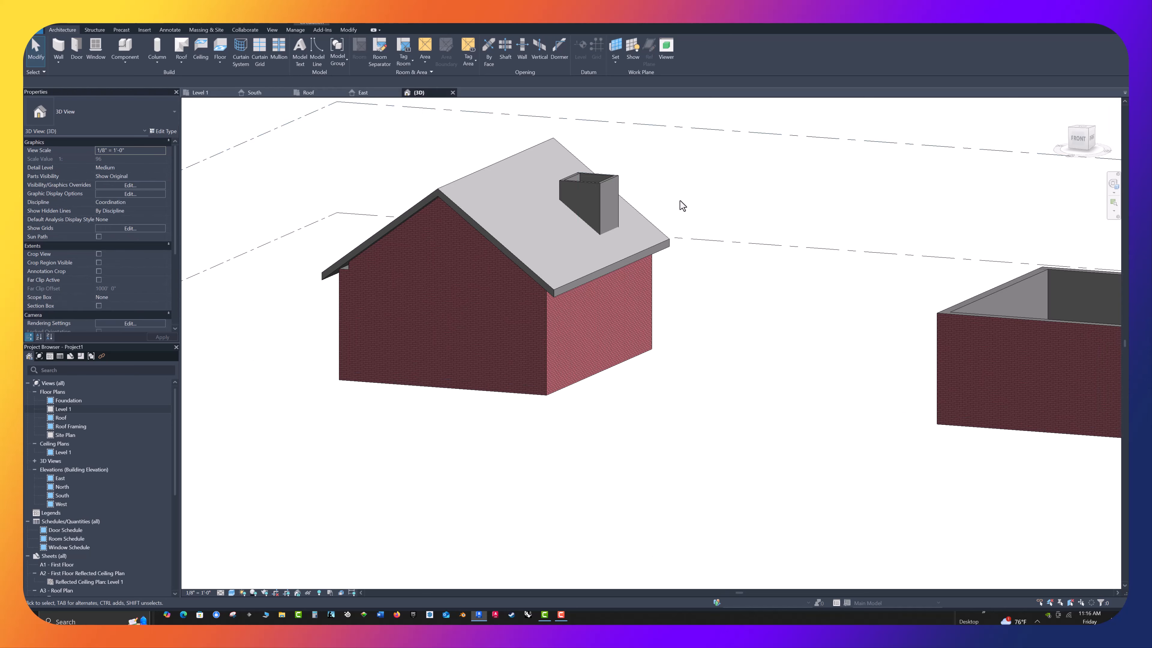
pyautogui.keyDown('shift'); pyautogui.moveTo(491, 298); pyautogui.dragTo(676, 227, button='middle'); pyautogui.keyUp('shift')
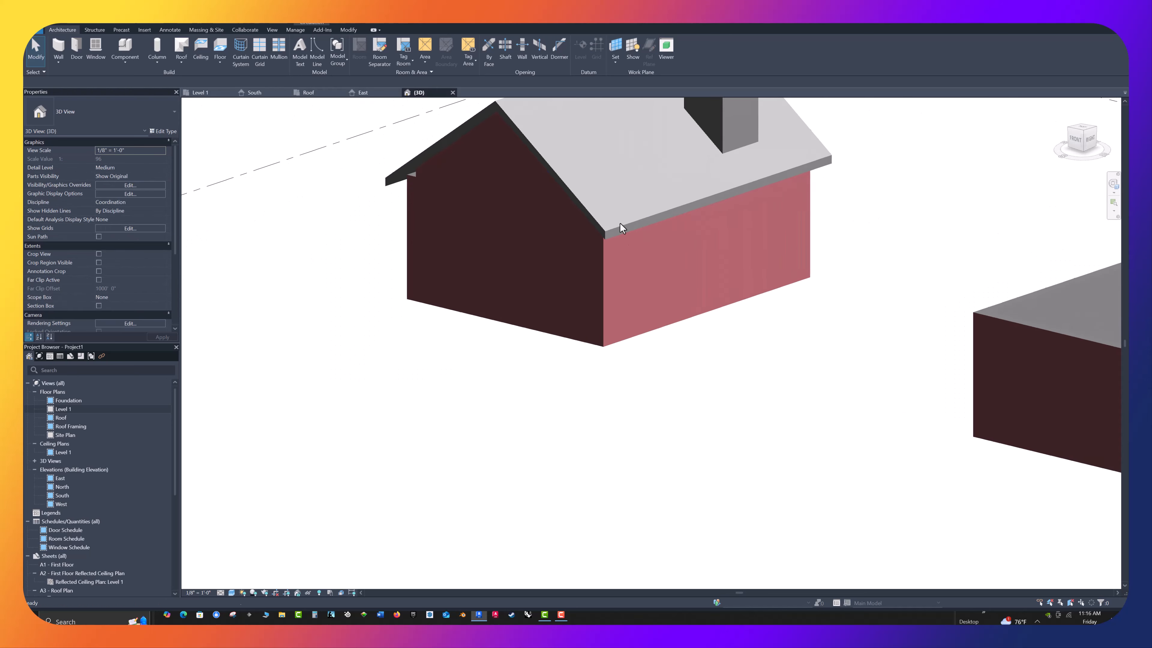
pyautogui.scroll(-3, 535, 409)
pyautogui.scroll(5, 725, 236)
pyautogui.scroll(4, 468, 315)
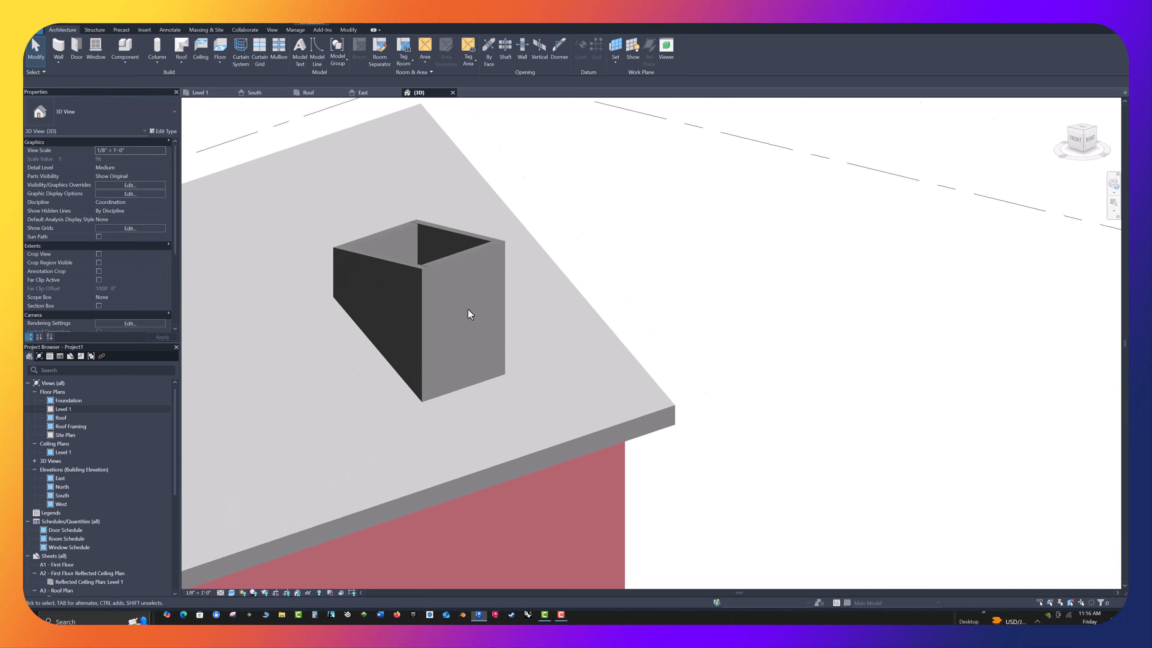
pyautogui.scroll(2, 431, 239)
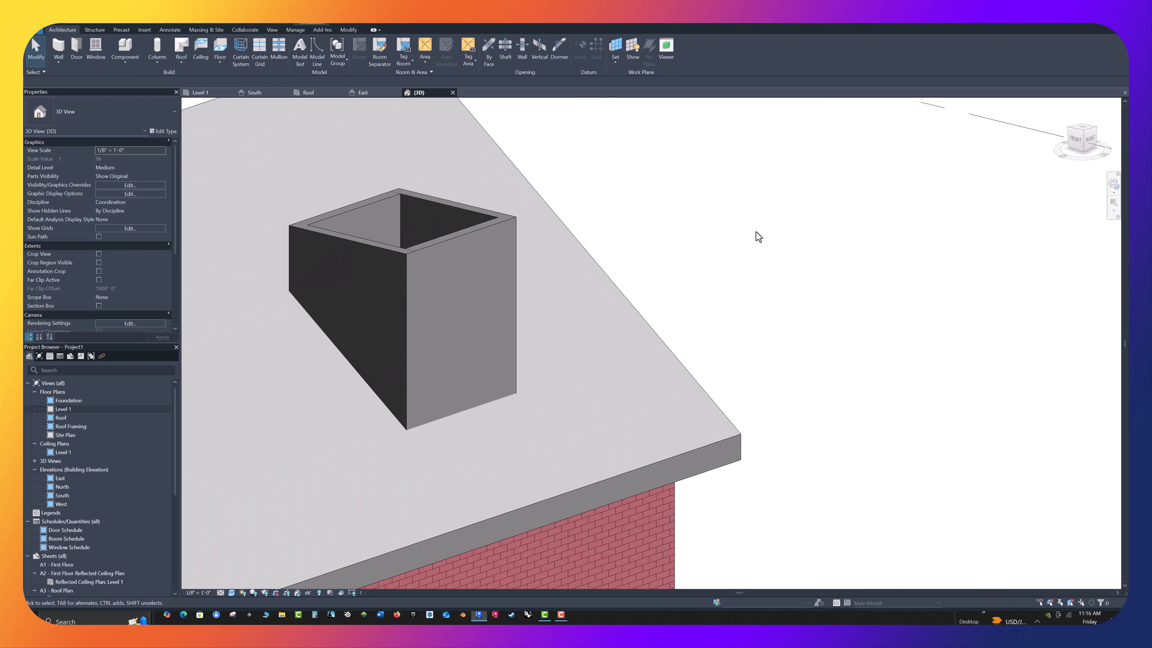
pyautogui.click(96, 50)
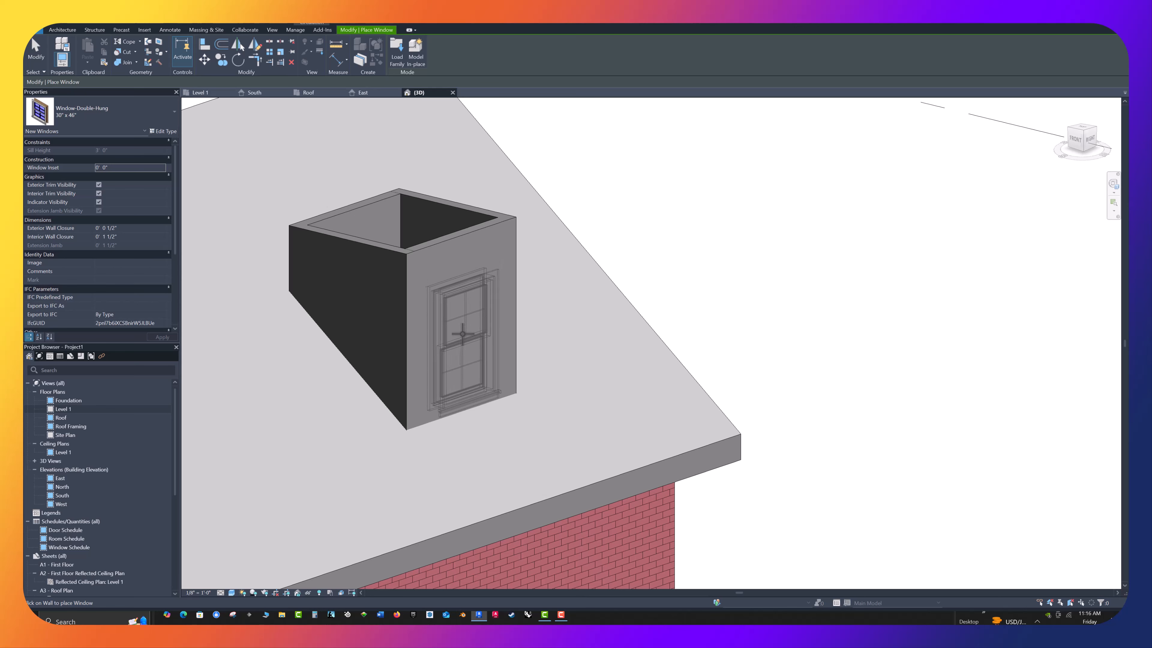
pyautogui.click(466, 333)
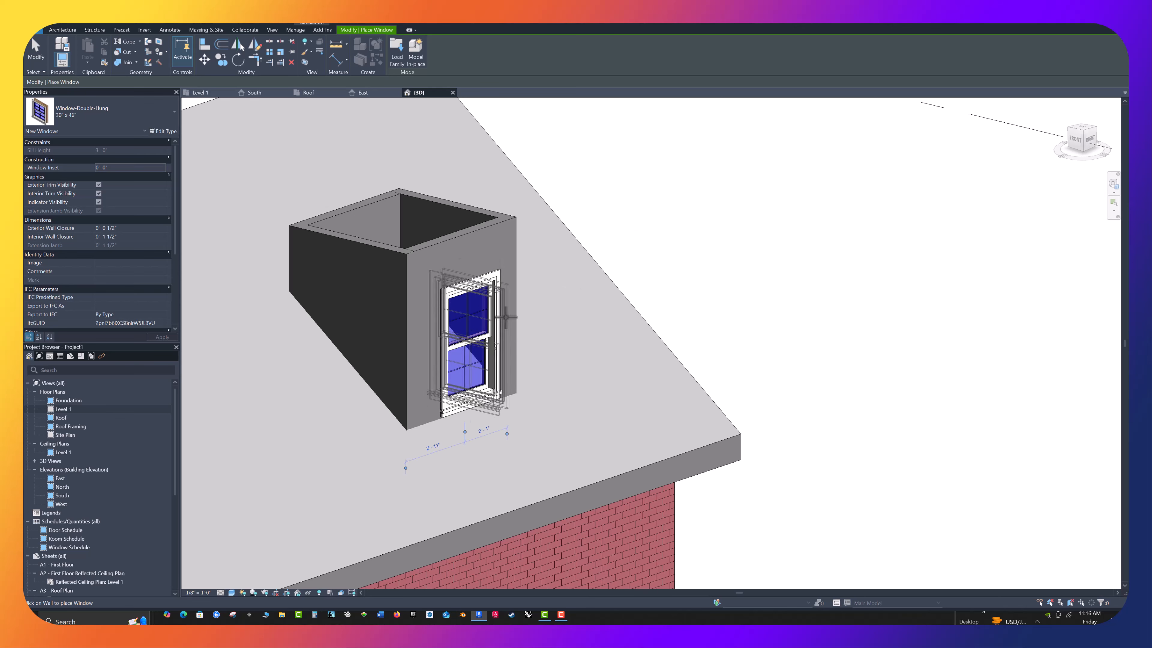
pyautogui.press('Escape')
pyautogui.press('Escape')
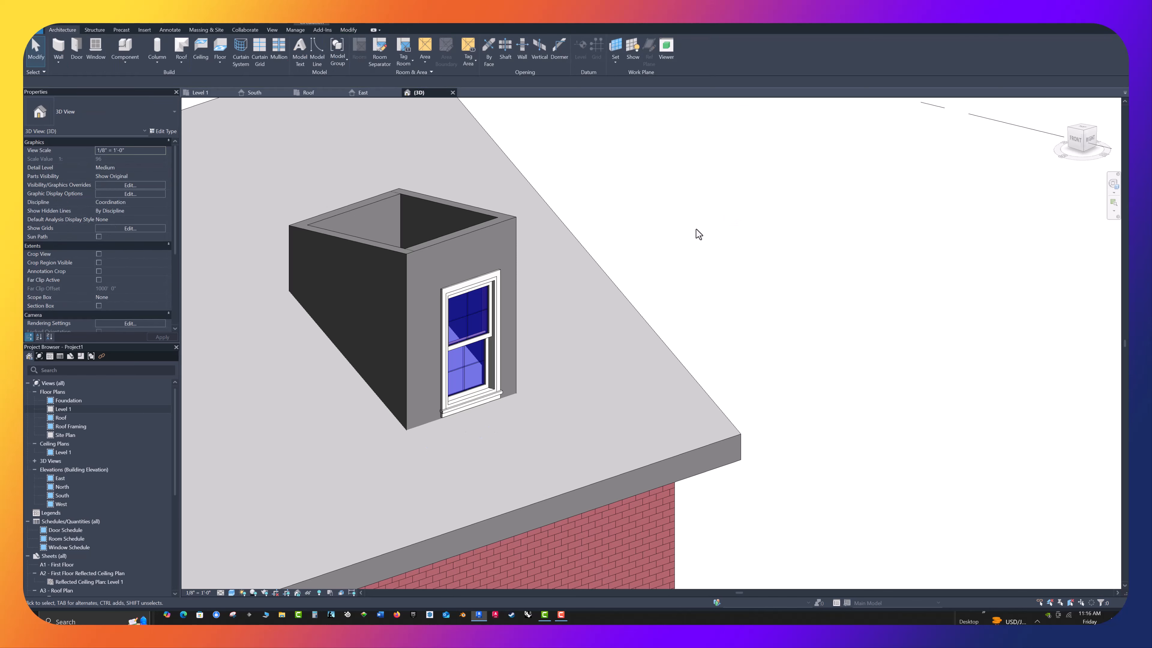
pyautogui.scroll(-5, 695, 230)
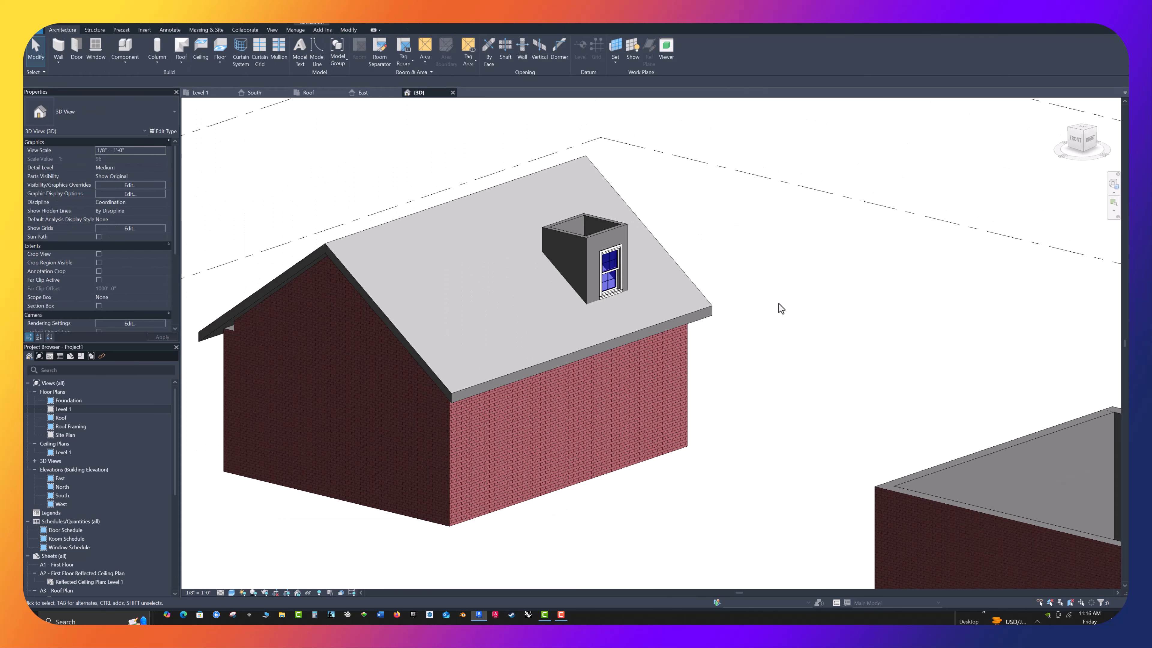
pyautogui.keyDown('shift'); pyautogui.moveTo(792, 314); pyautogui.dragTo(911, 243, button='middle'); pyautogui.keyUp('shift')
pyautogui.scroll(3, 927, 224)
pyautogui.keyDown('shift'); pyautogui.moveTo(578, 342); pyautogui.dragTo(704, 262, button='middle'); pyautogui.keyUp('shift')
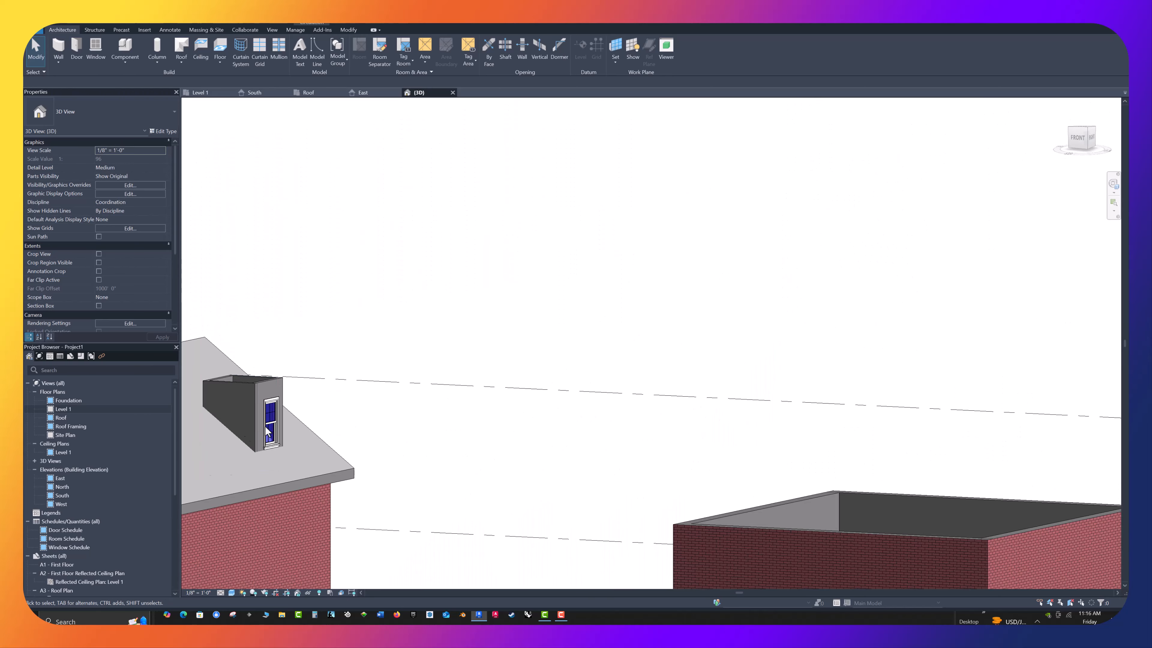
pyautogui.scroll(4, 247, 419)
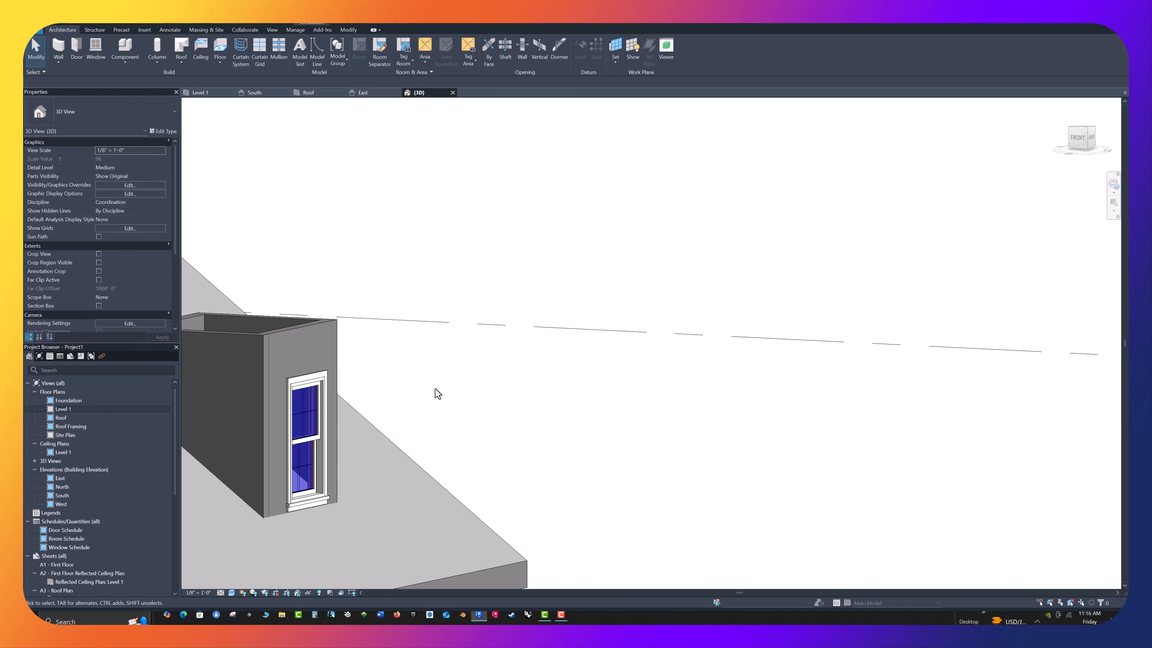
pyautogui.scroll(-1, 521, 383)
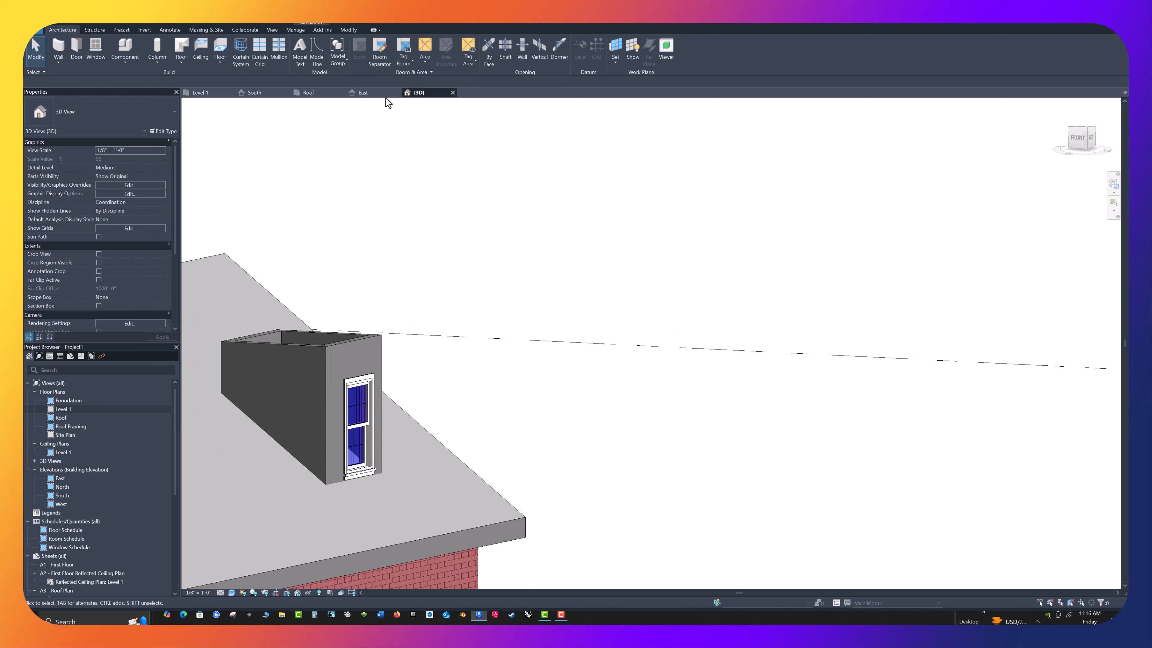
# In the Roof plan, move the dormer's two side walls inward until they are about 2'-11" apart
pyautogui.click(315, 92)
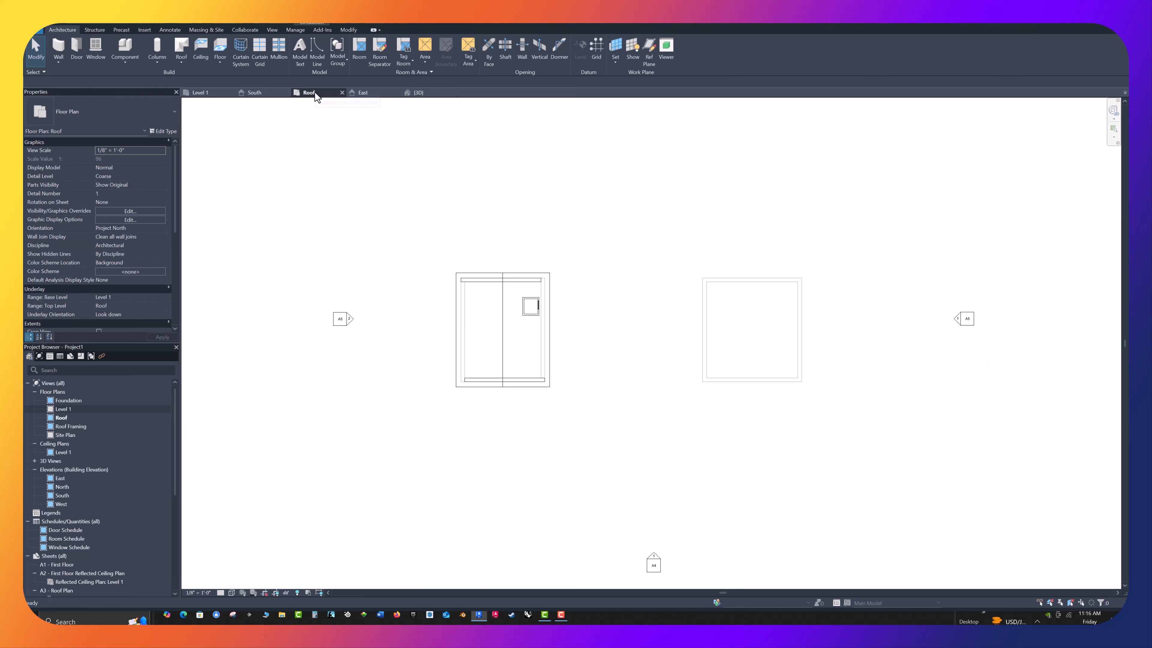
pyautogui.scroll(6, 530, 307)
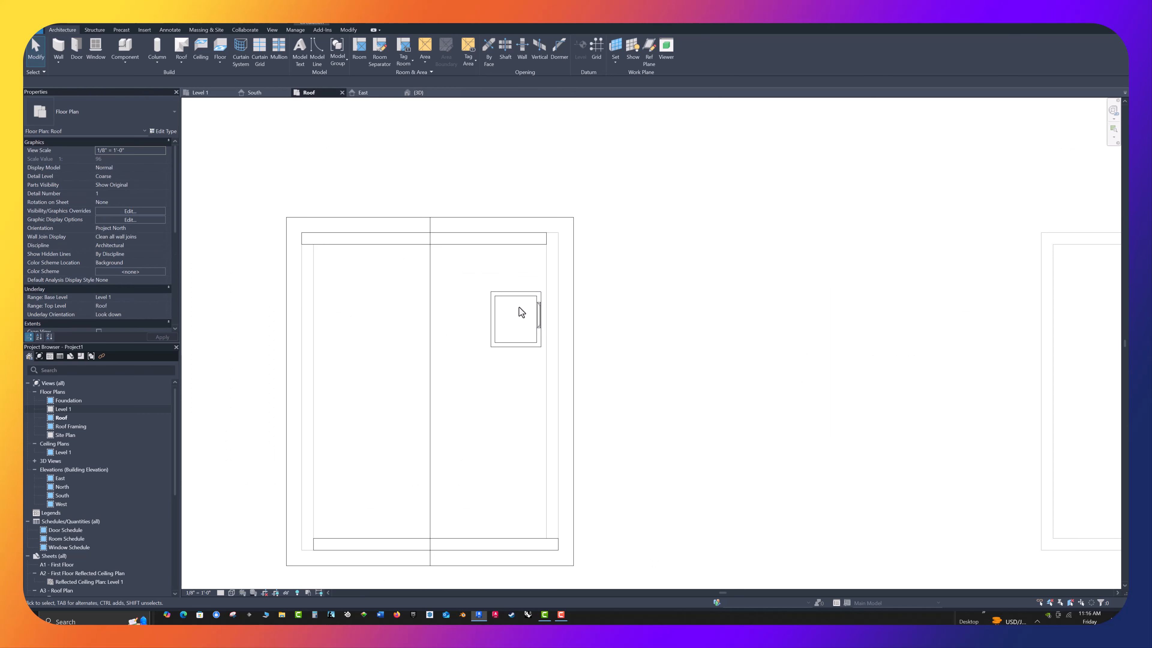
pyautogui.click(522, 275)
pyautogui.moveTo(522, 276); pyautogui.dragTo(521, 293)
pyautogui.click(523, 404)
pyautogui.moveTo(523, 403); pyautogui.dragTo(522, 366)
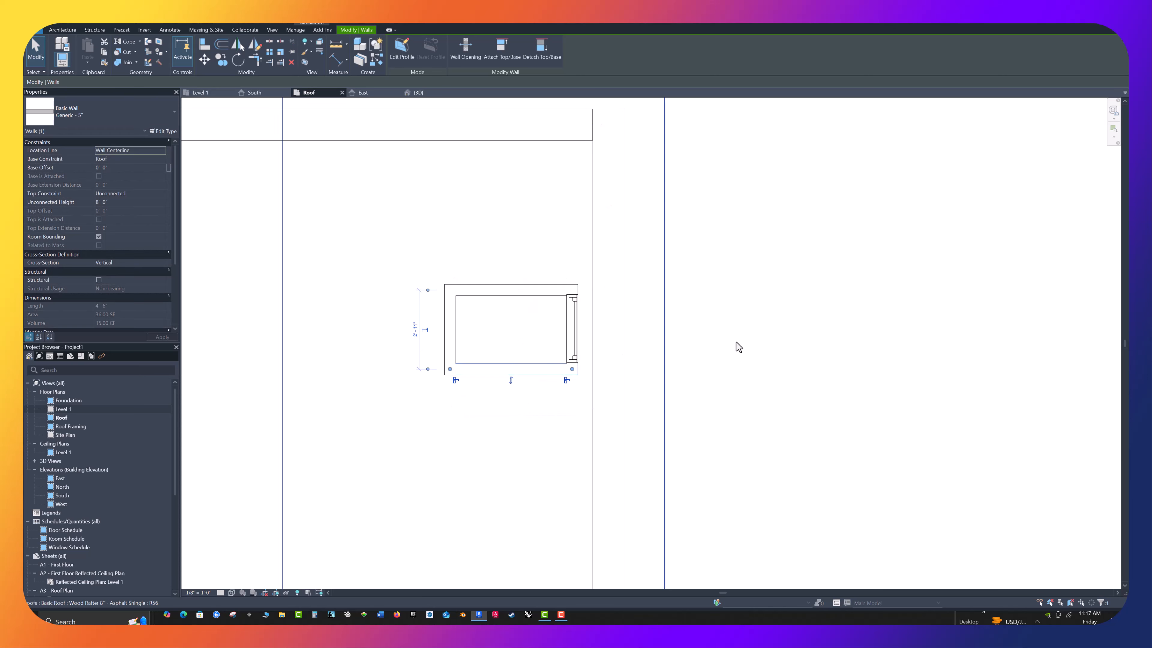
# Nudge the dormer's upper side wall slightly outward, to about 2'-11 3/4" from the lower one, so it clears the window
pyautogui.click(736, 341)
pyautogui.scroll(3, 625, 332)
pyautogui.click(457, 261)
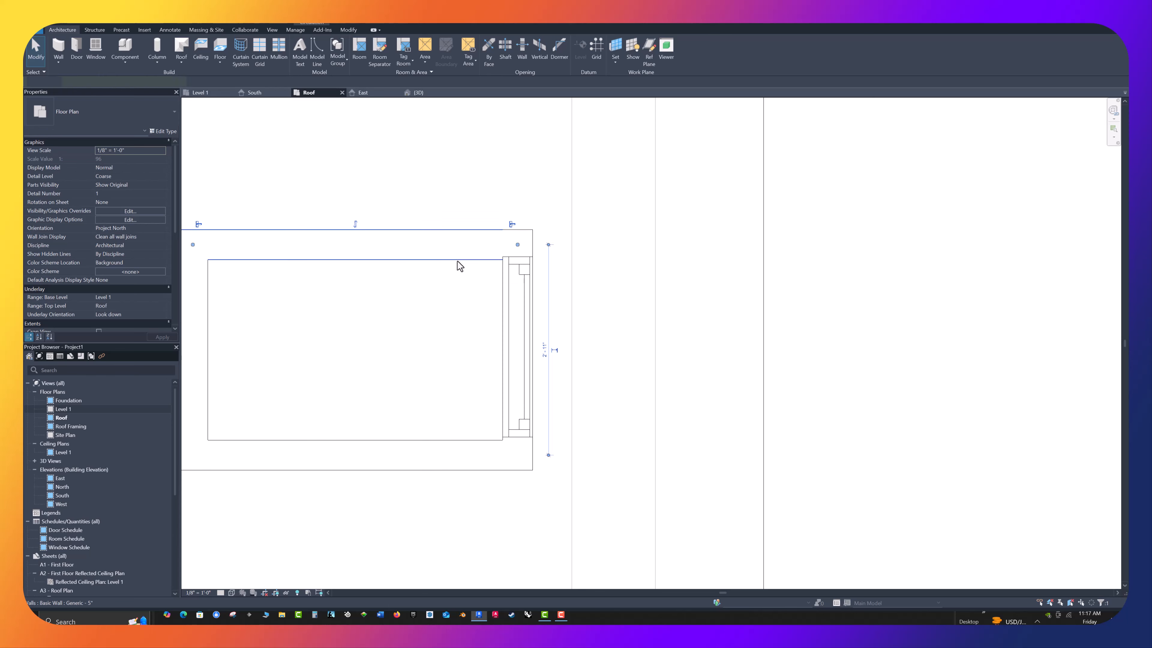
pyautogui.press('Up')
pyautogui.press('Up')
pyautogui.press('Up')
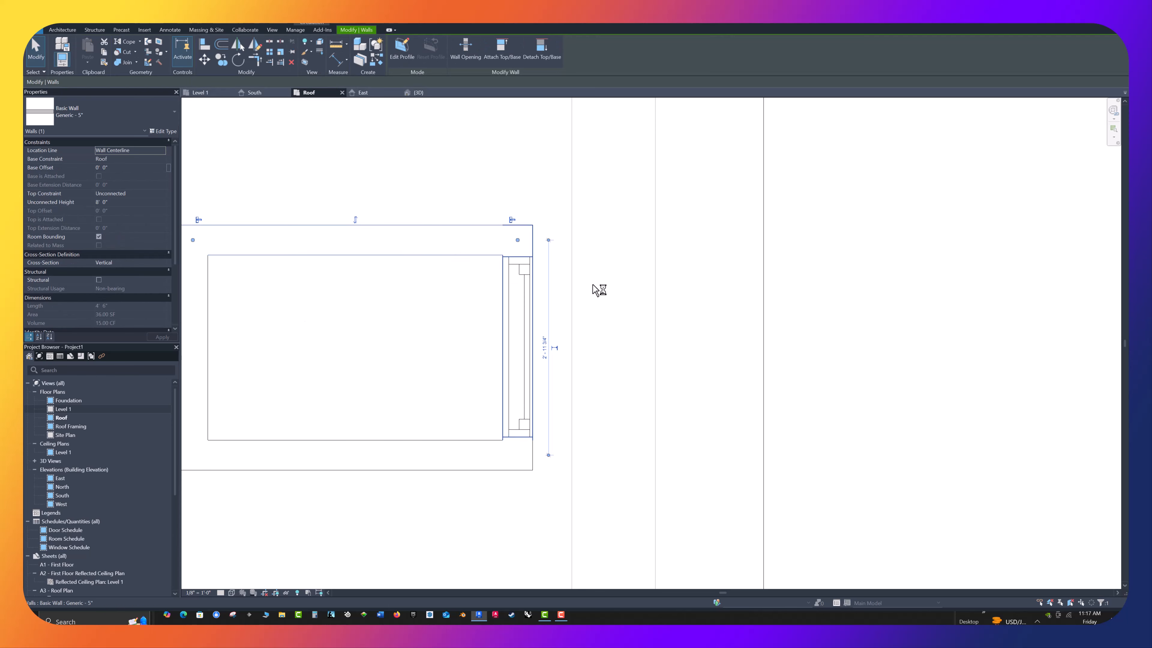
pyautogui.click(630, 292)
pyautogui.scroll(-5, 637, 284)
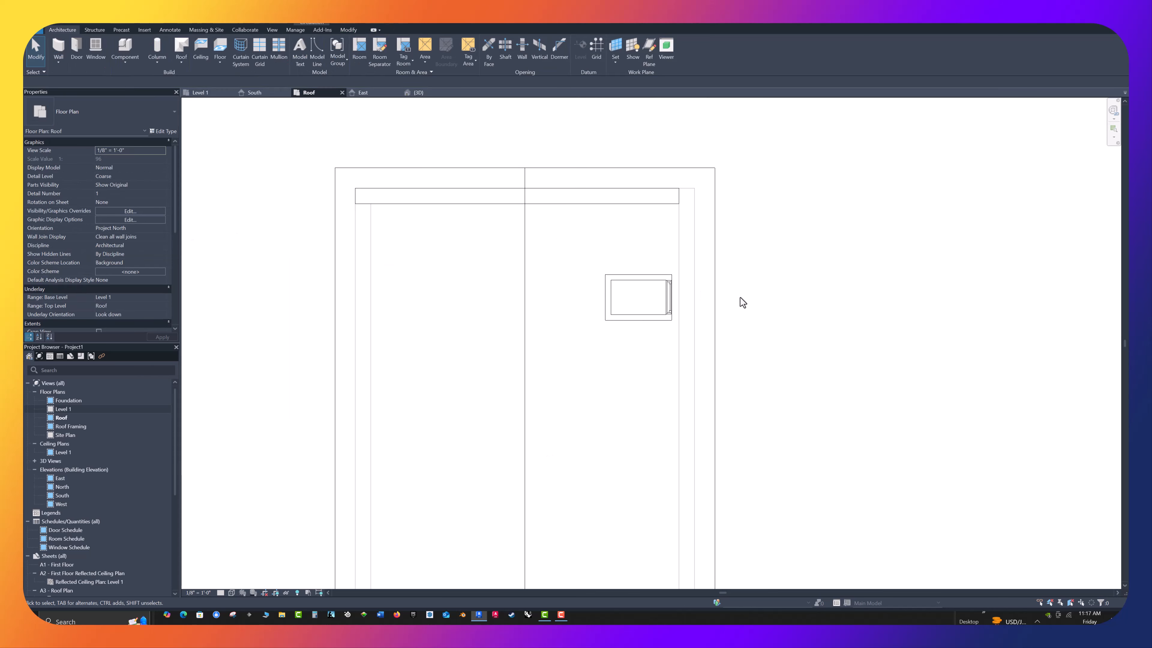
# Draw a horizontal building section across the left building and shift its line down to cut through the dormer window
pyautogui.scroll(-3, 739, 297)
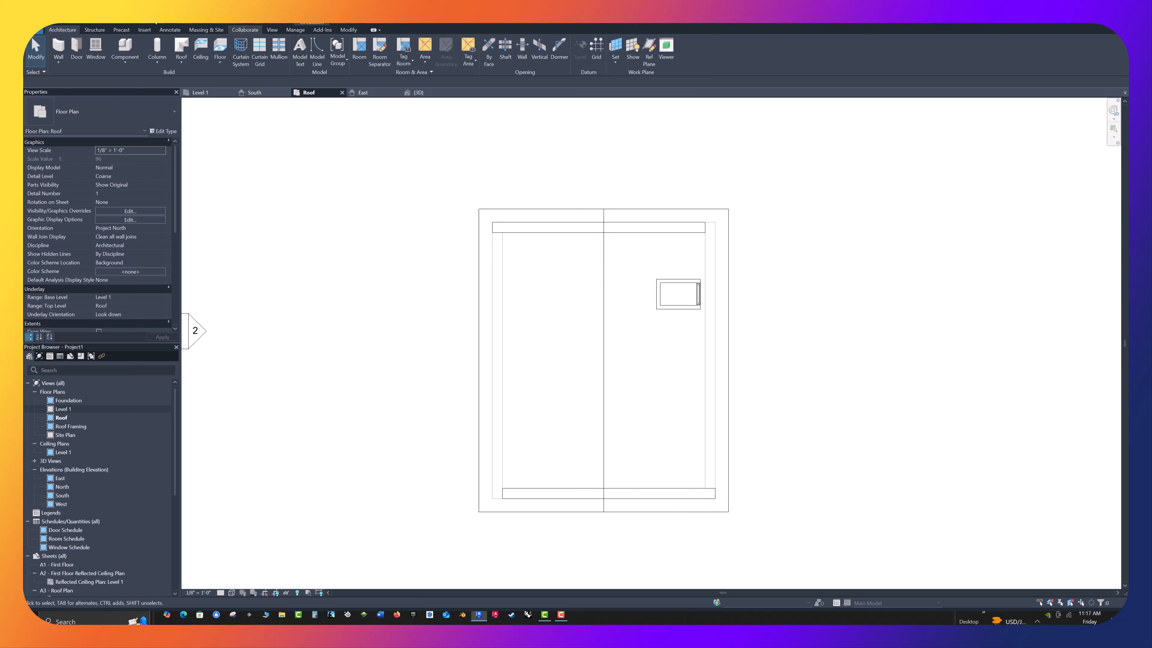
pyautogui.click(273, 30)
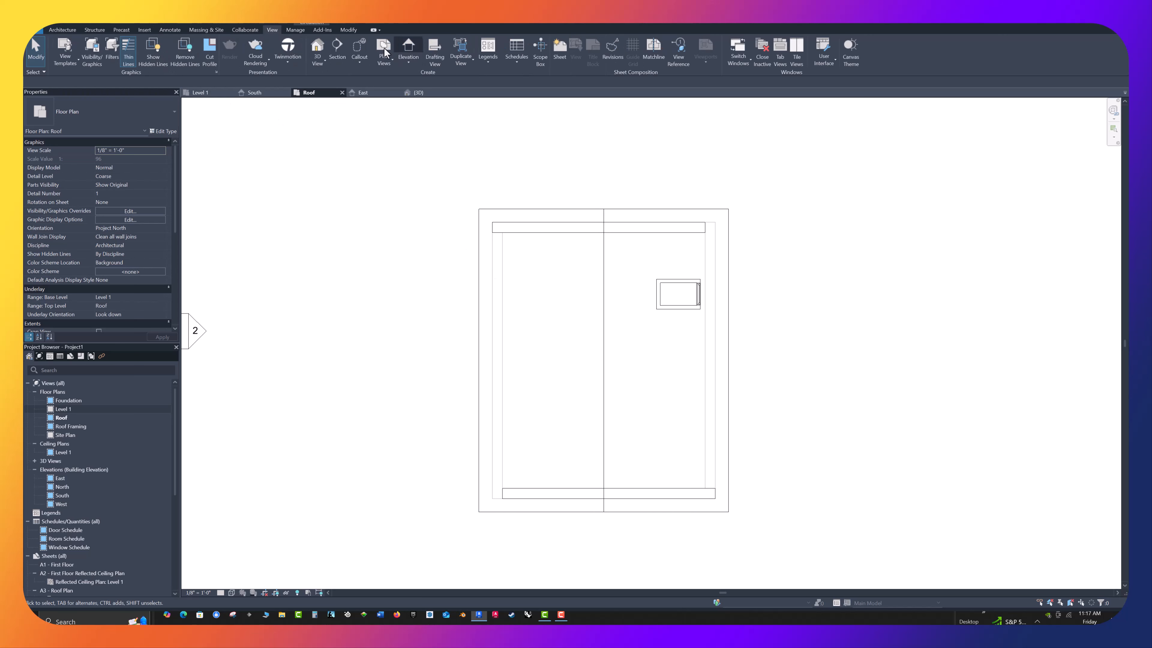
pyautogui.click(449, 286)
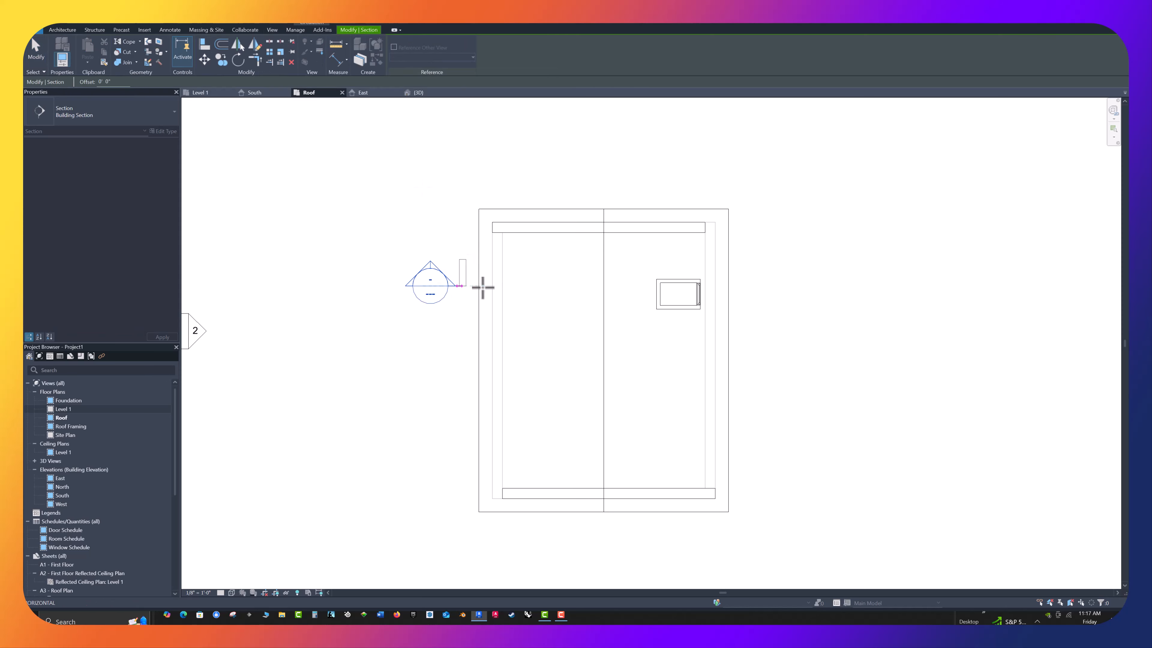
pyautogui.click(787, 286)
pyautogui.press('Escape')
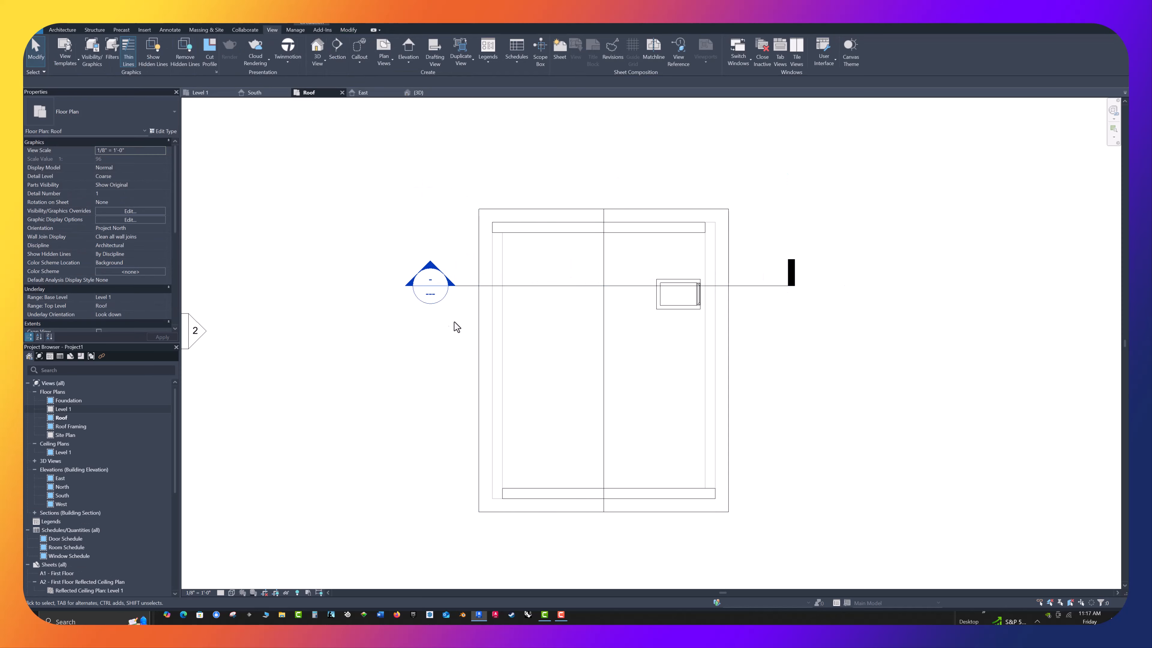
pyautogui.moveTo(466, 290); pyautogui.dragTo(466, 301)
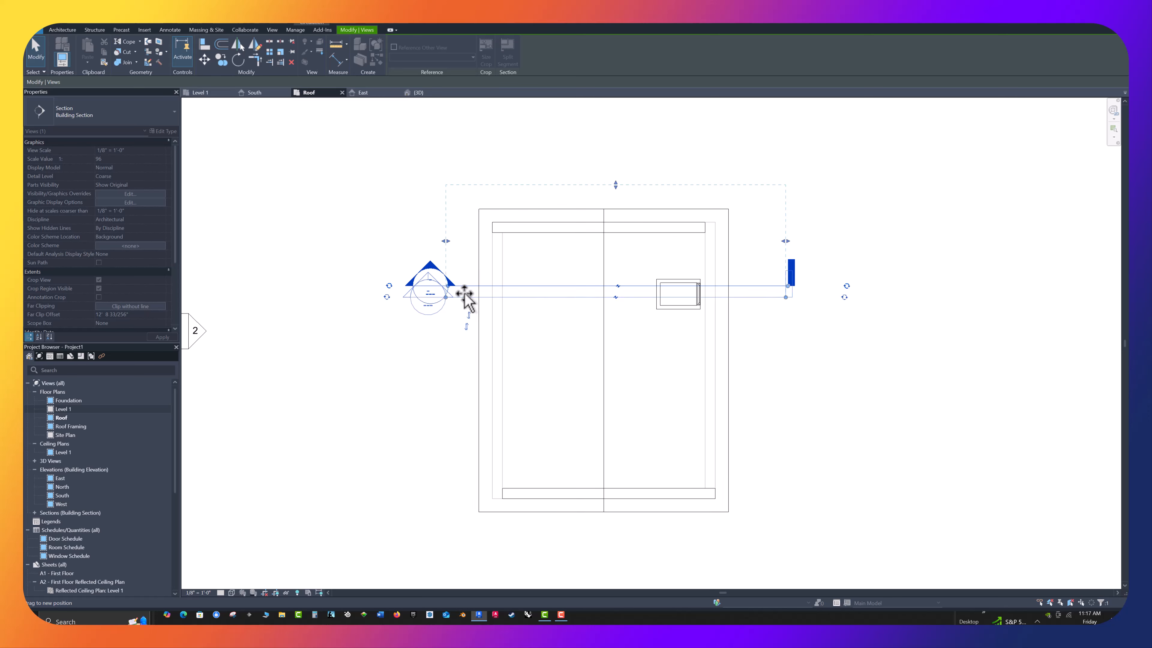
pyautogui.click(815, 373)
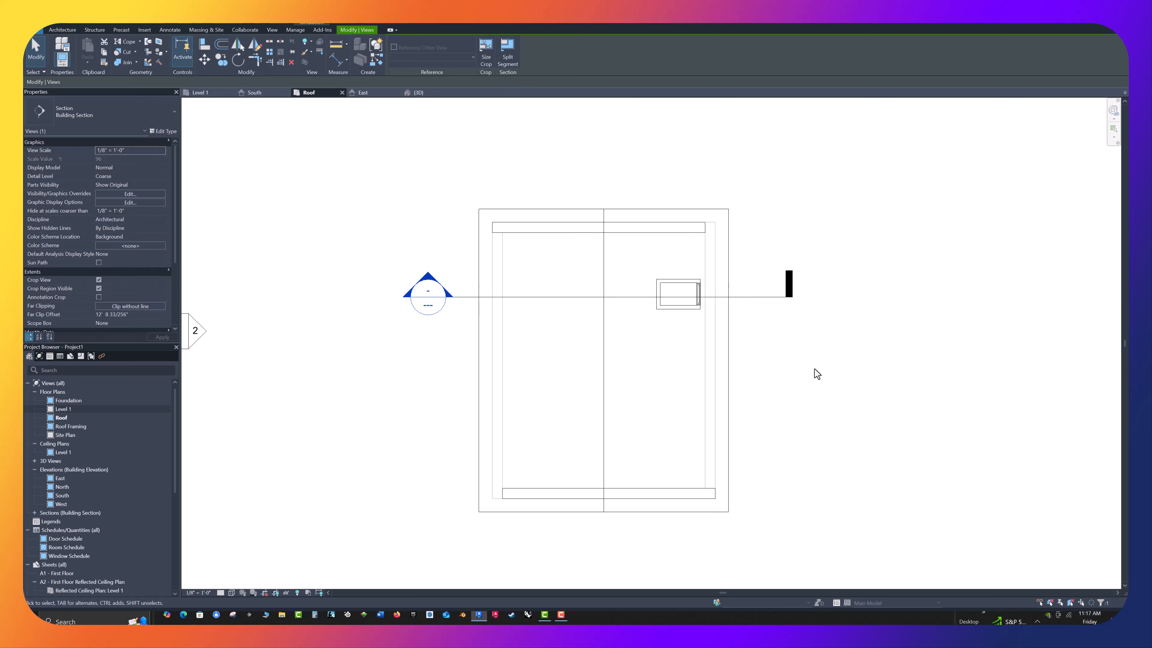
# Open the new section view and nudge the dormer window upward so its bottom clears the roof slope
pyautogui.doubleClick(427, 302)
pyautogui.moveTo(868, 179); pyautogui.dragTo(630, 260, button='middle')
pyautogui.scroll(2, 585, 332)
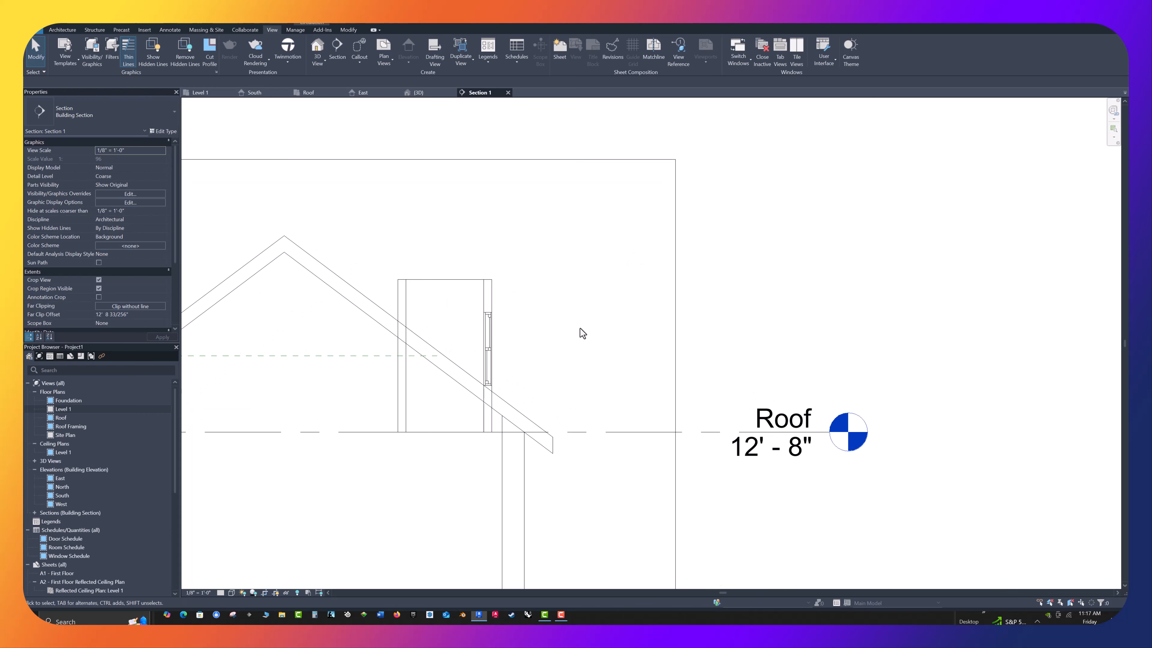
pyautogui.scroll(2, 520, 342)
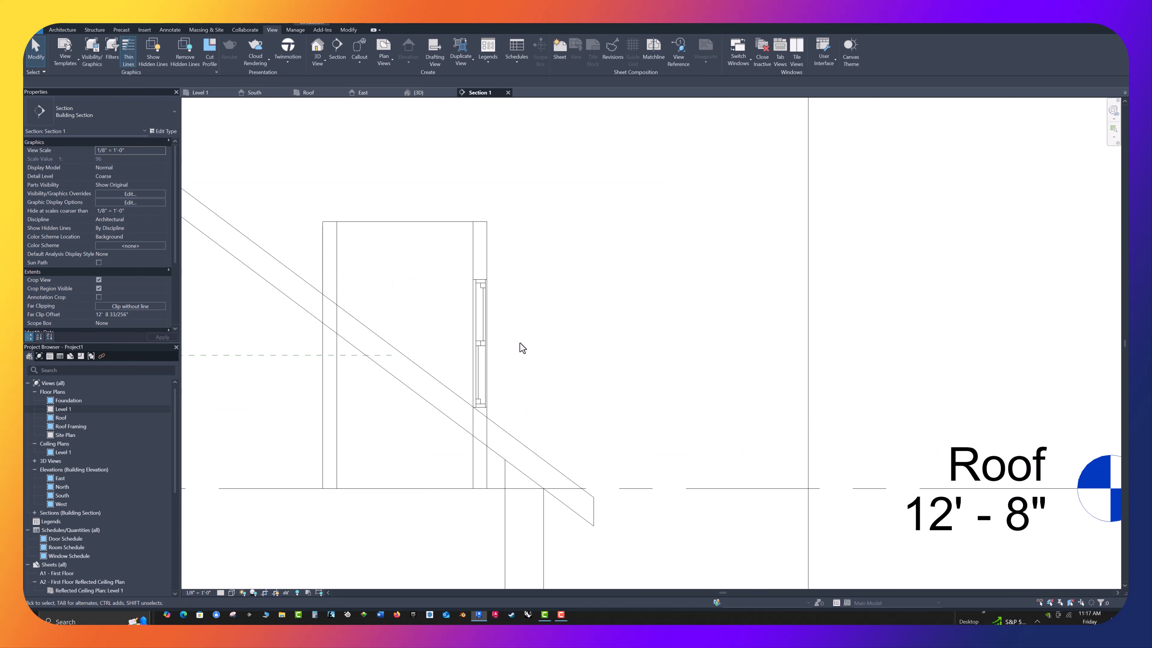
pyautogui.click(484, 344)
pyautogui.press('Up')
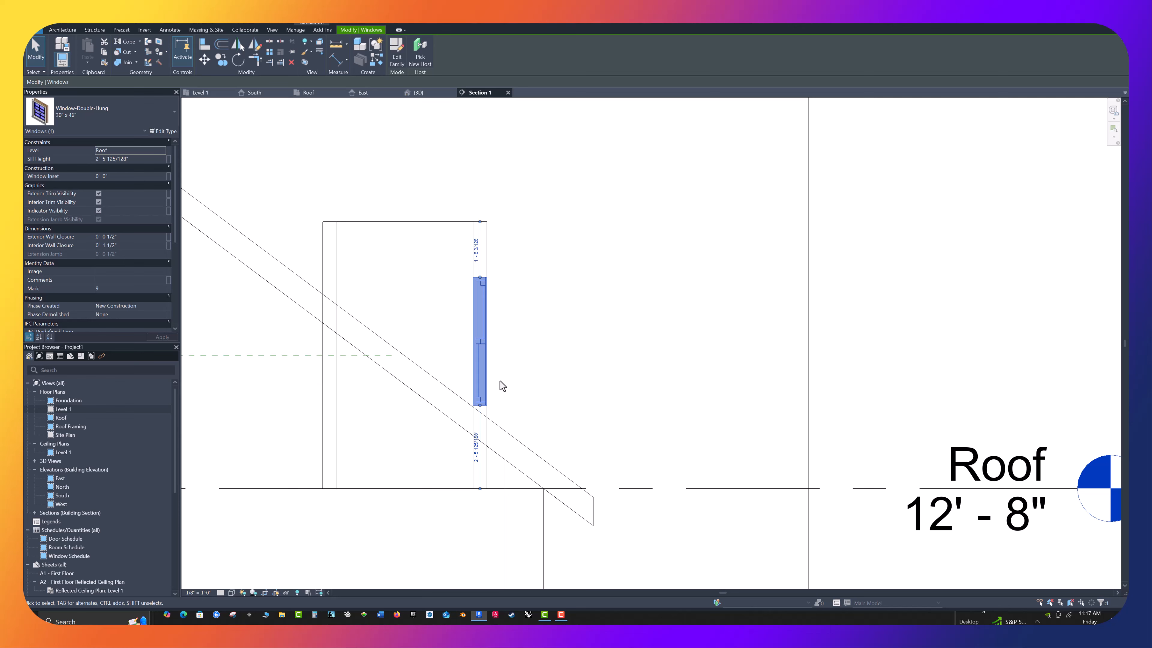
pyautogui.click(568, 336)
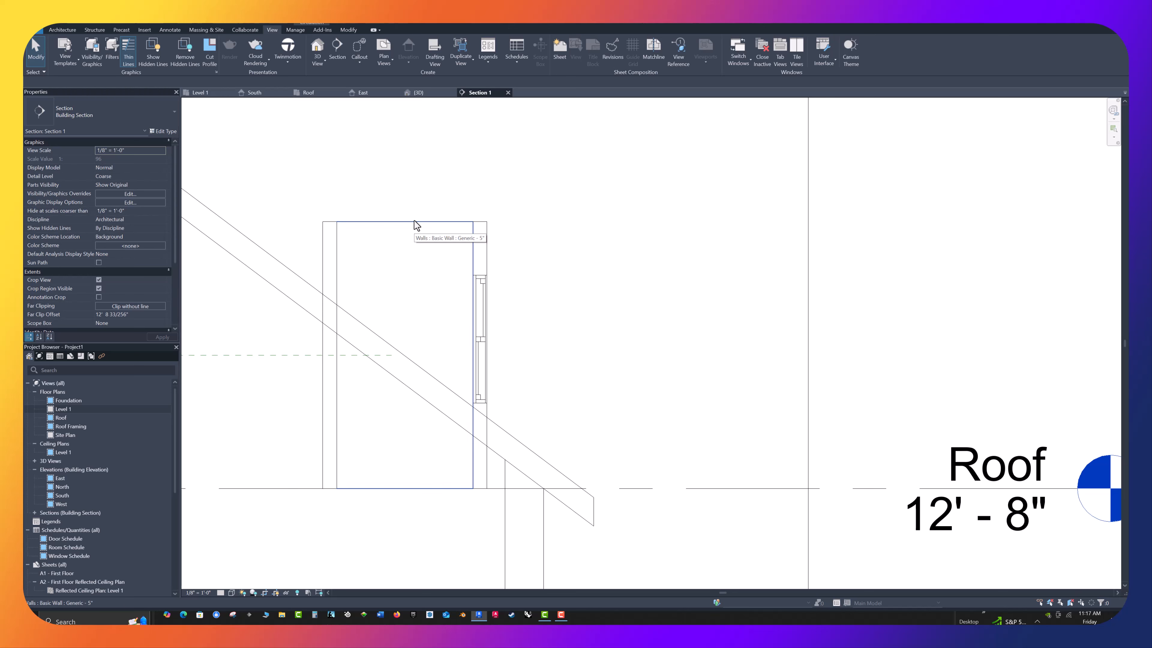
pyautogui.moveTo(510, 243); pyautogui.dragTo(266, 201)
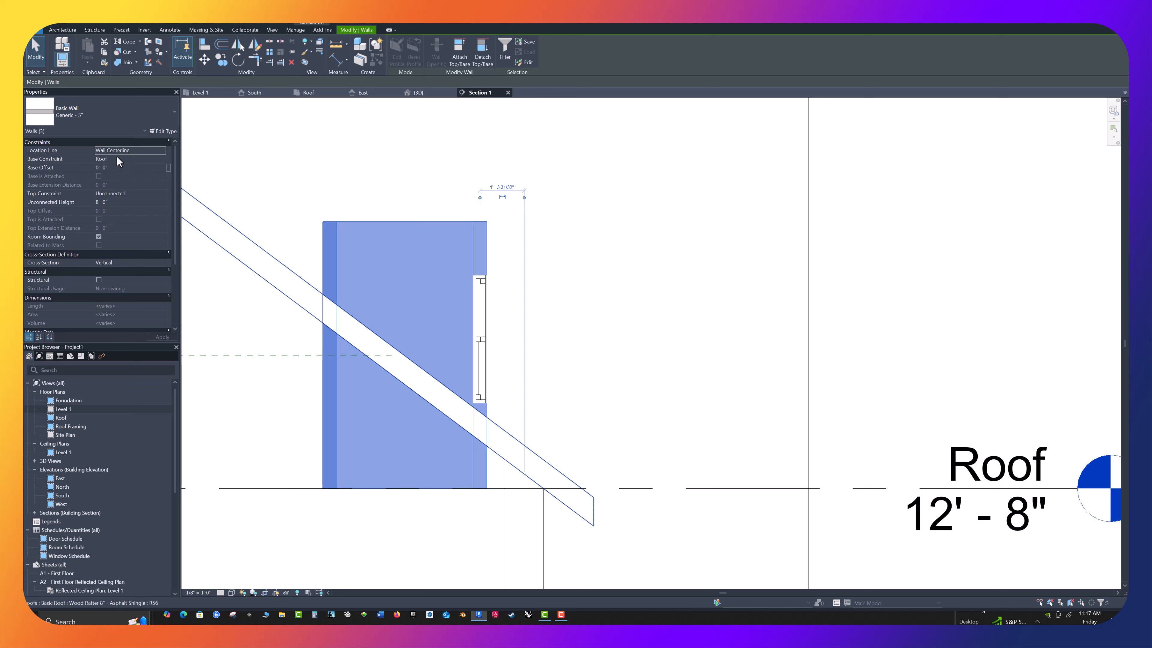
pyautogui.click(119, 202)
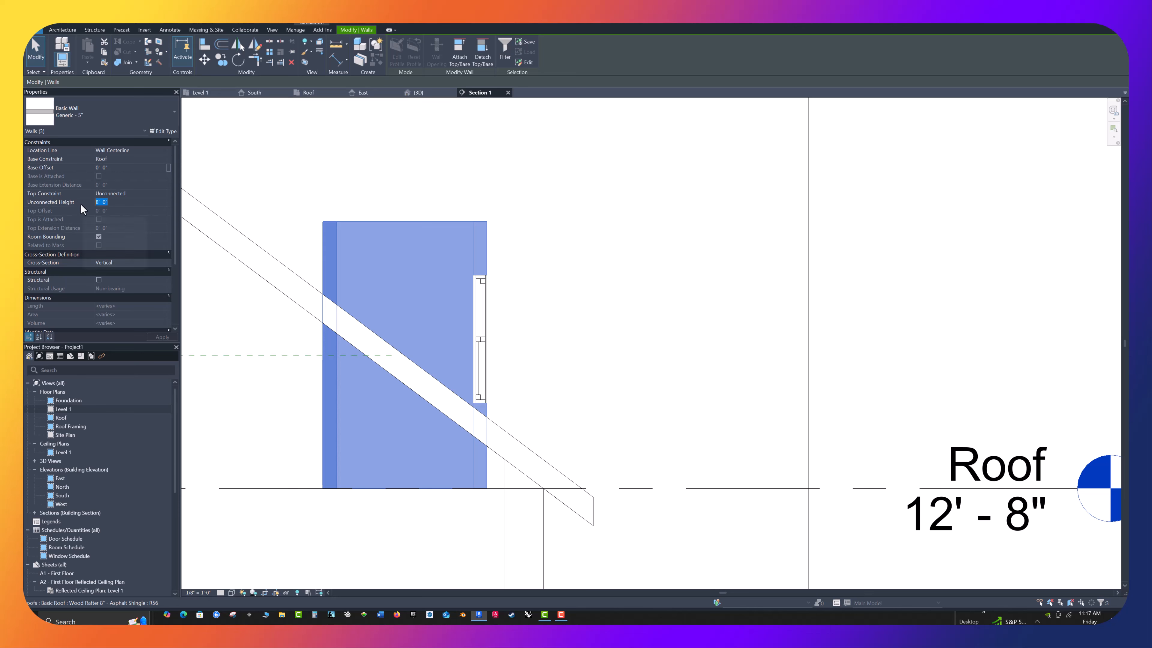
pyautogui.click(289, 193)
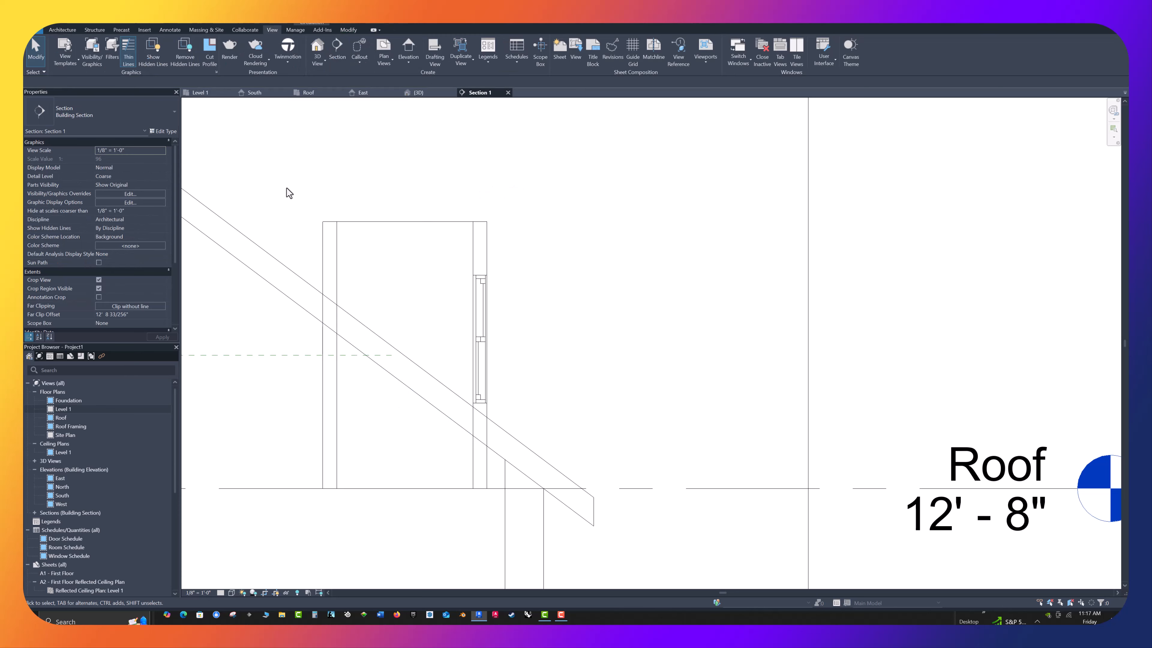
# Select the dormer walls in the section, try an unconnected height of 6', and set it to 7' instead
pyautogui.moveTo(522, 235); pyautogui.dragTo(278, 188)
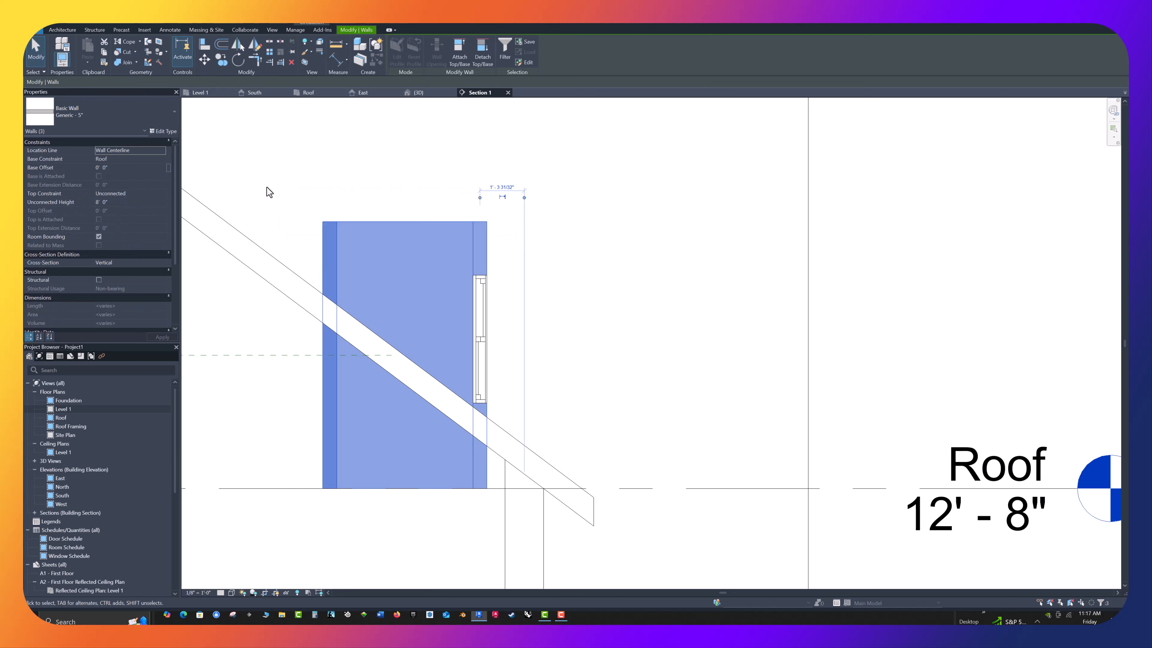
pyautogui.click(112, 202)
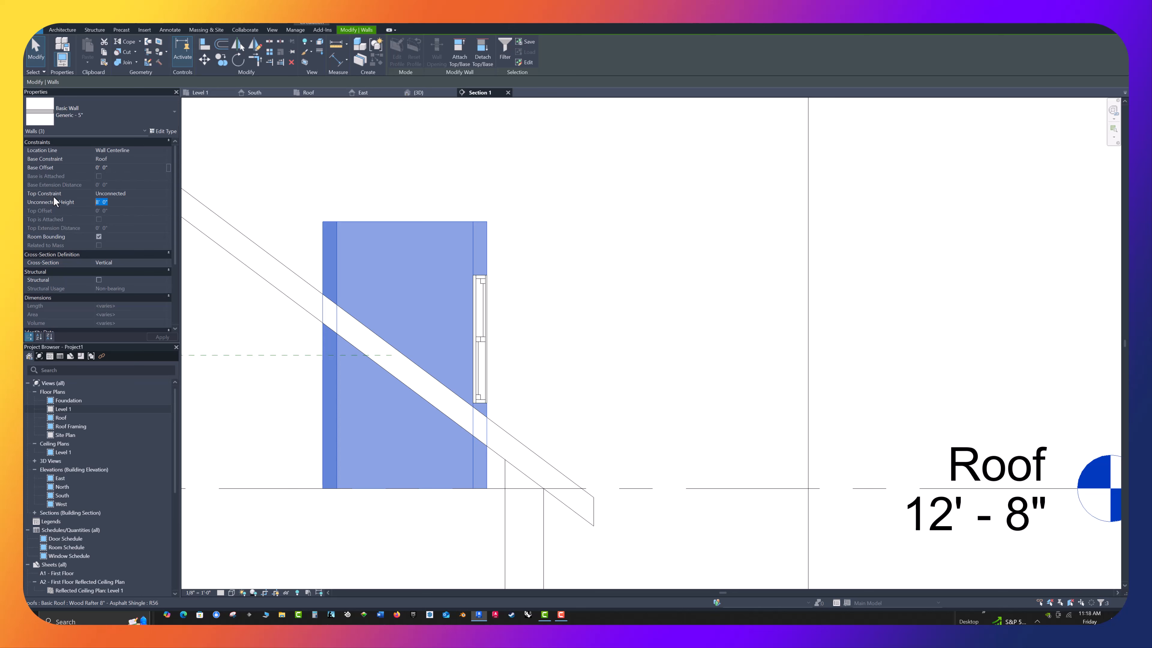
pyautogui.write('6')
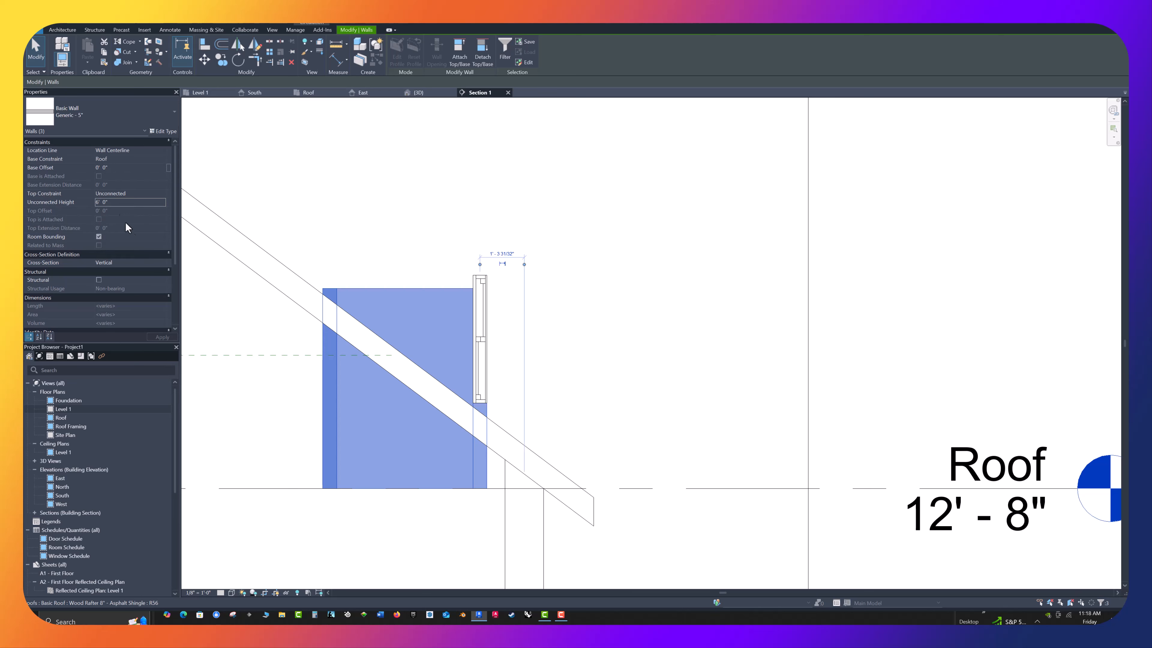
pyautogui.click(110, 202)
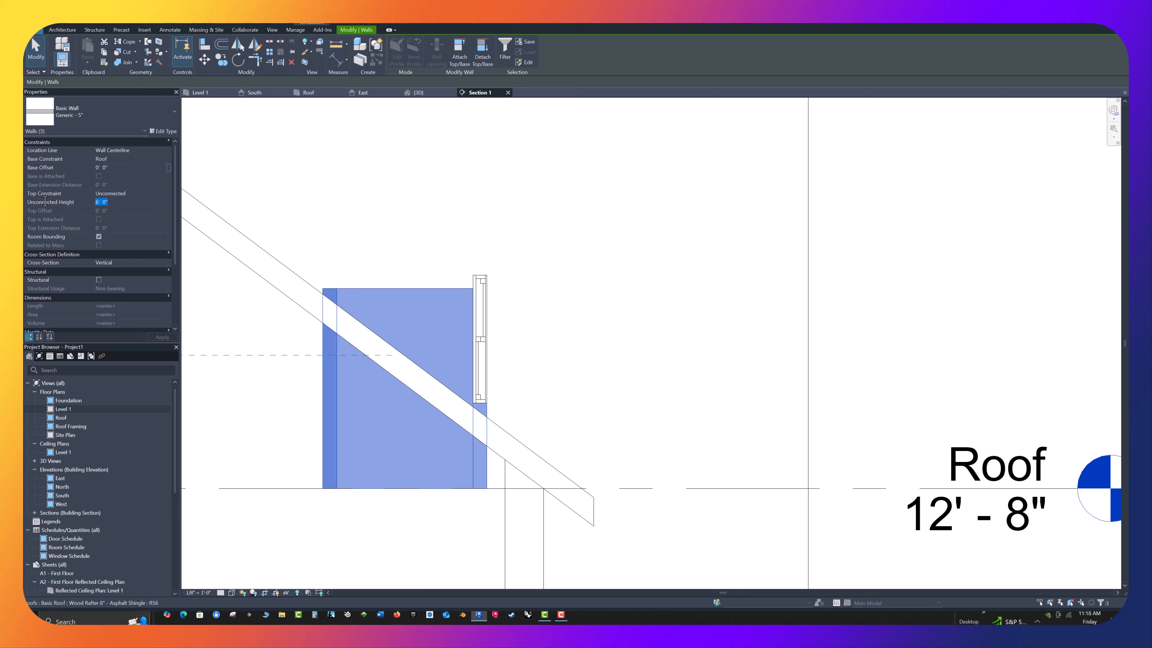
pyautogui.write('7')
pyautogui.click(163, 337)
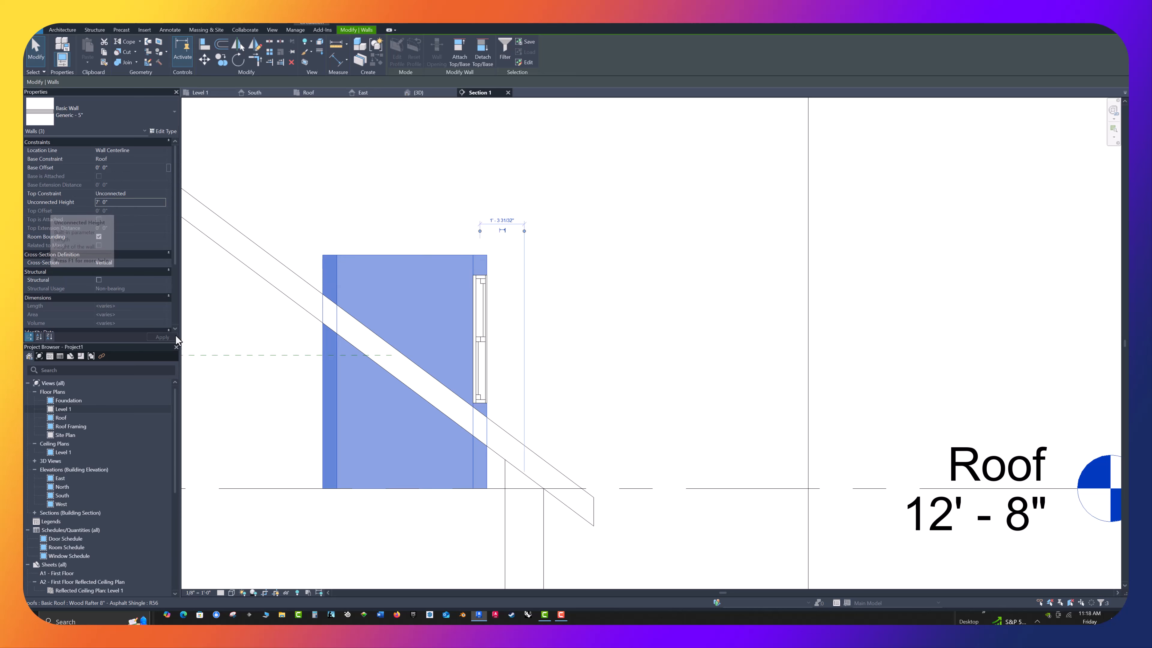
# In the 3D view, set the unconnected height of the dormer side wall that still stands too tall to 7'
pyautogui.click(560, 253)
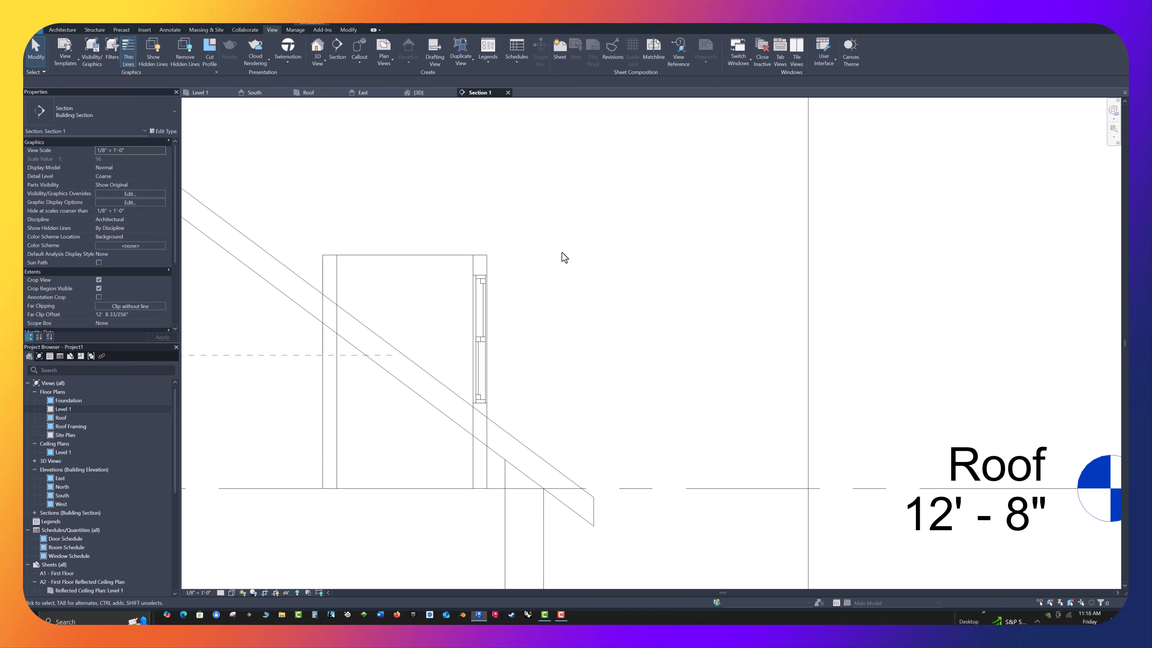
pyautogui.click(429, 94)
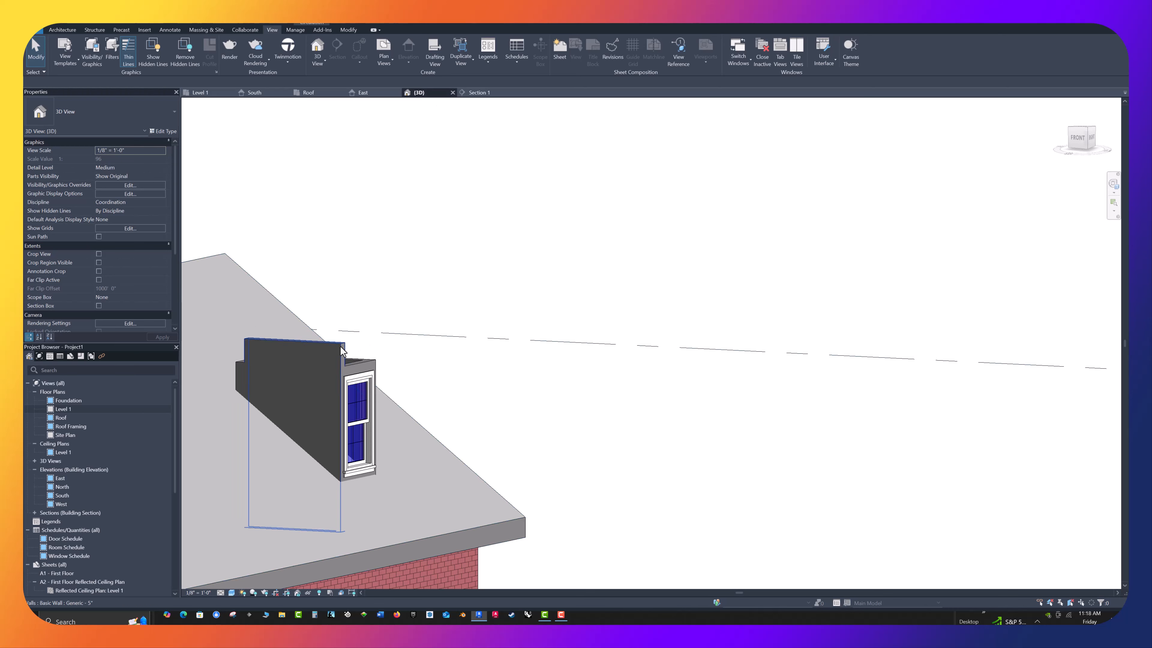
pyautogui.click(341, 351)
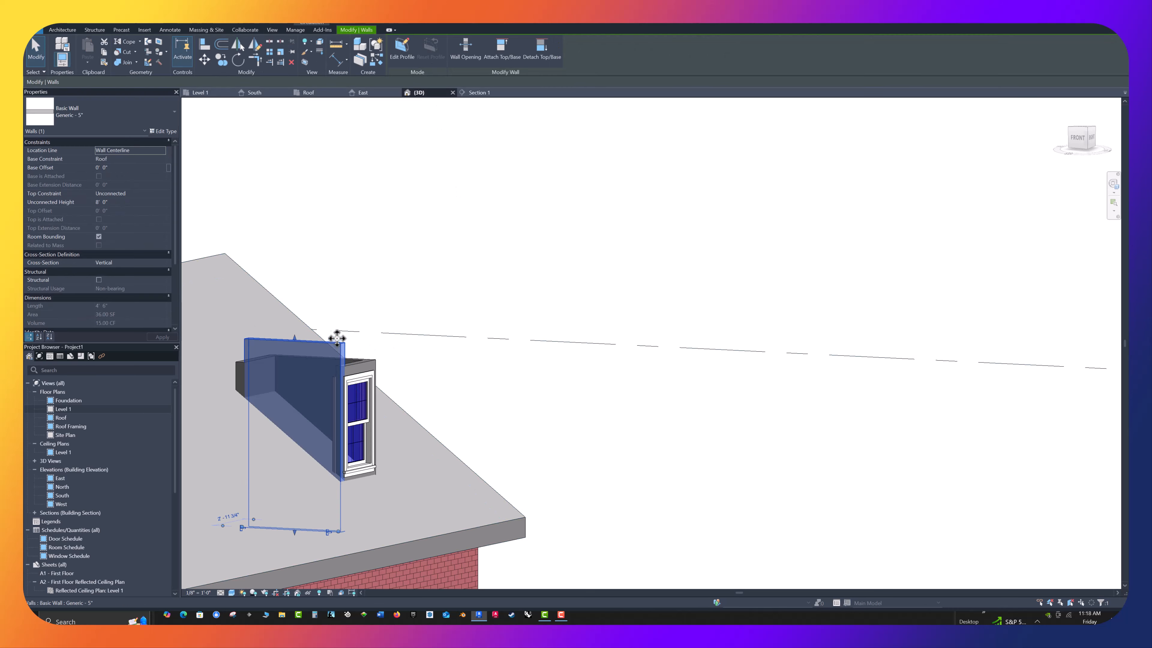
pyautogui.click(116, 202)
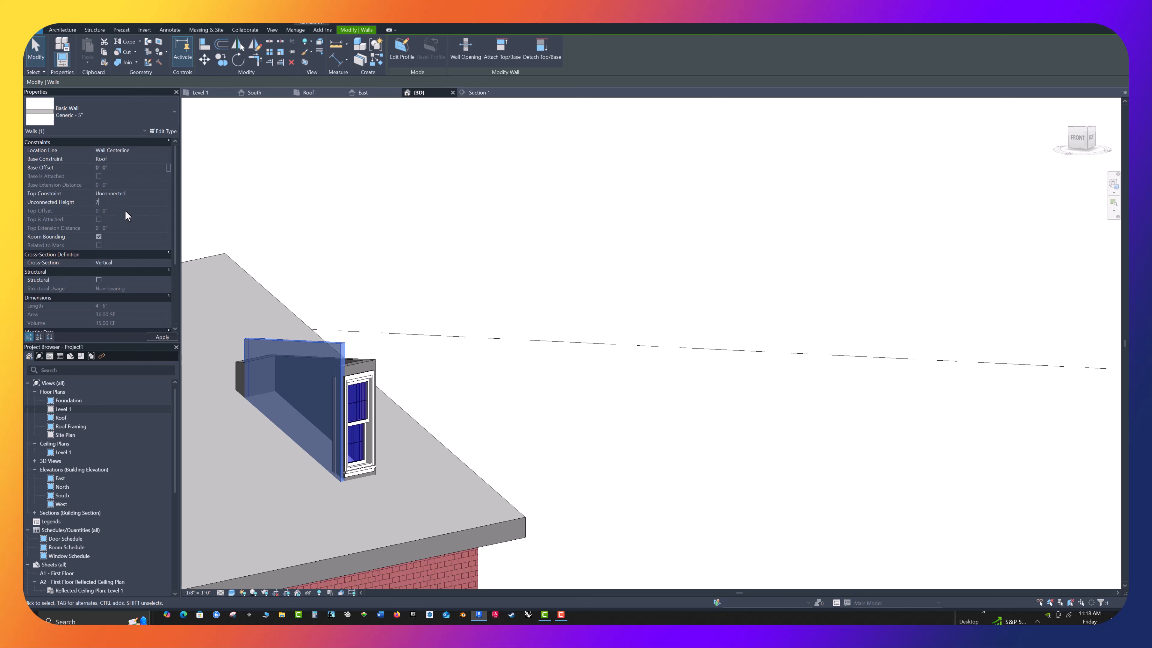
pyautogui.click(157, 336)
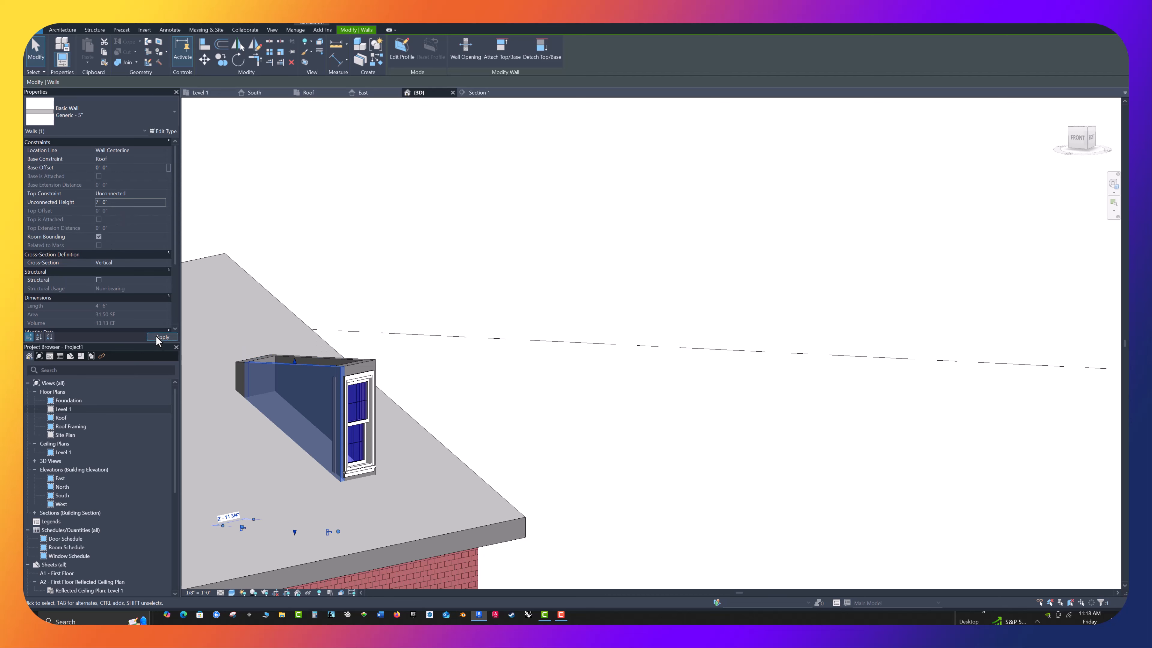
pyautogui.click(424, 306)
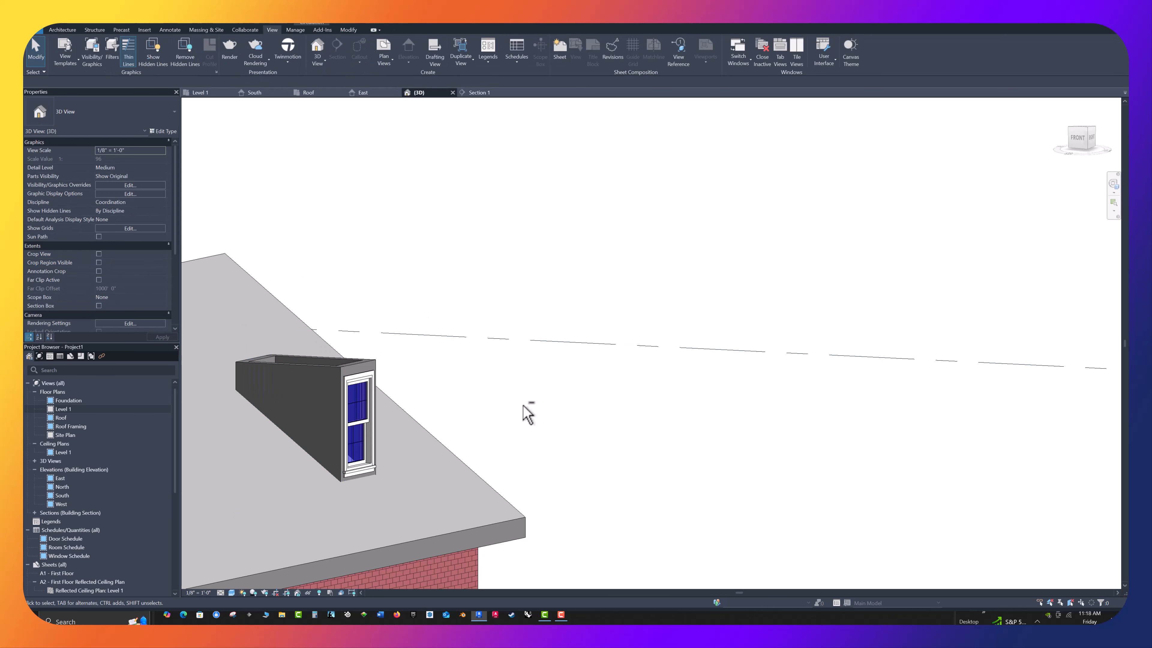
pyautogui.keyDown('shift'); pyautogui.moveTo(523, 405); pyautogui.dragTo(504, 421, button='middle'); pyautogui.keyUp('shift')
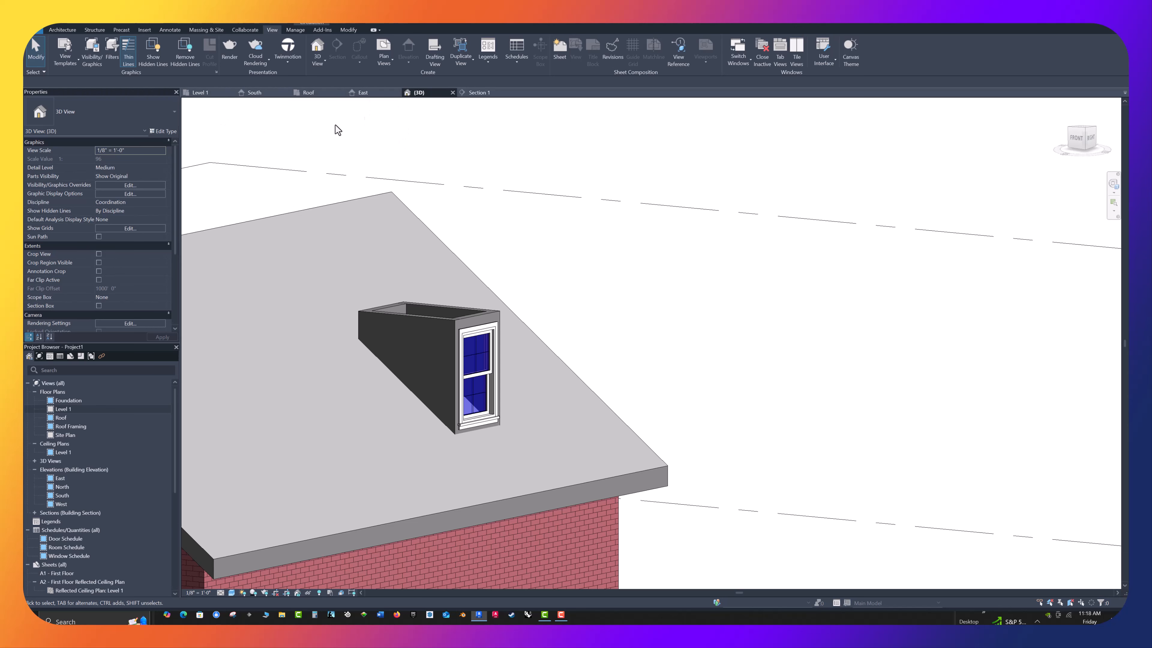
# Start a footprint roof in the Roof plan with type Wood Rafter 8" - Asphalt Shingle and a 4" overhang
pyautogui.click(307, 93)
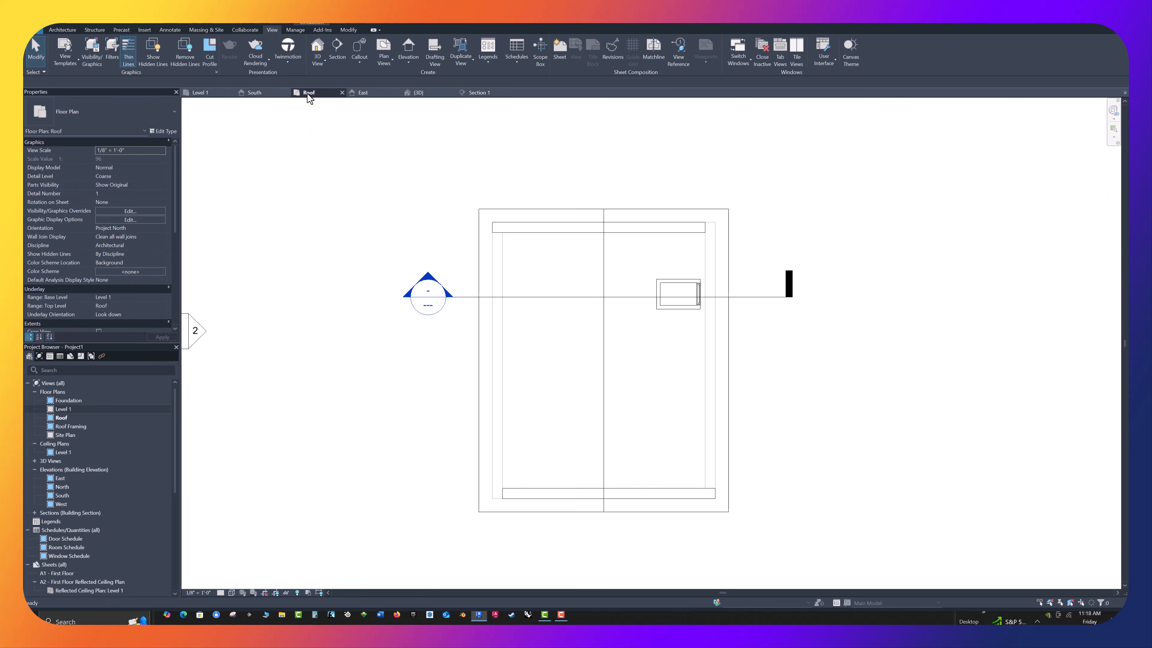
pyautogui.moveTo(766, 230); pyautogui.dragTo(512, 255, button='middle')
pyautogui.scroll(1, 512, 255)
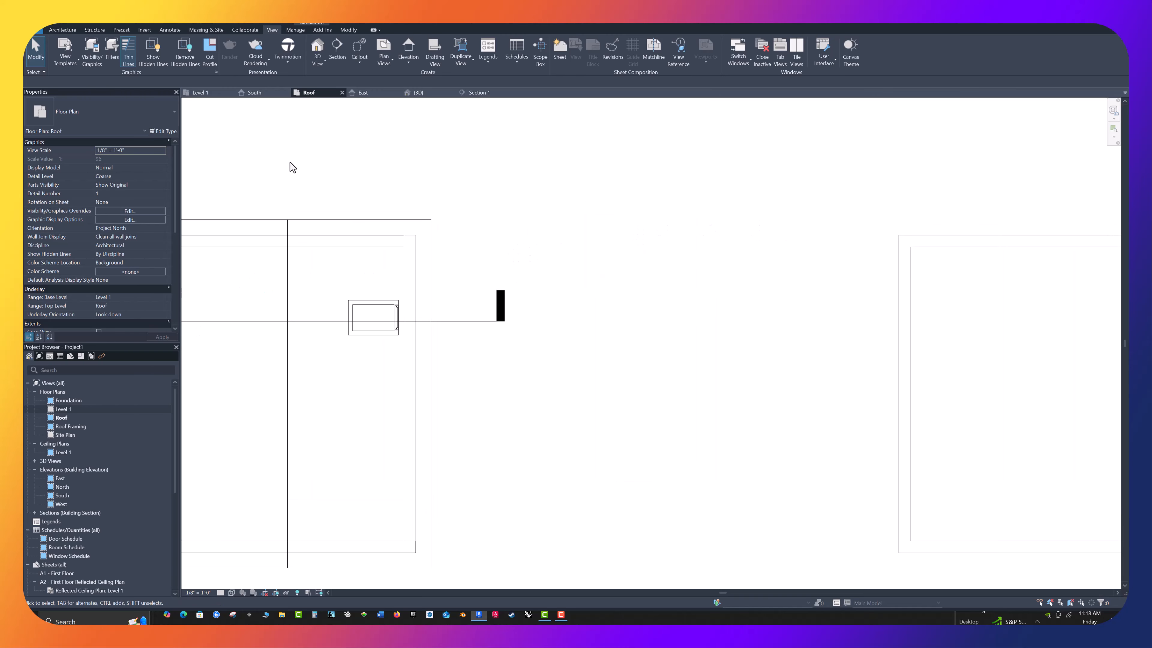
pyautogui.scroll(1, 255, 153)
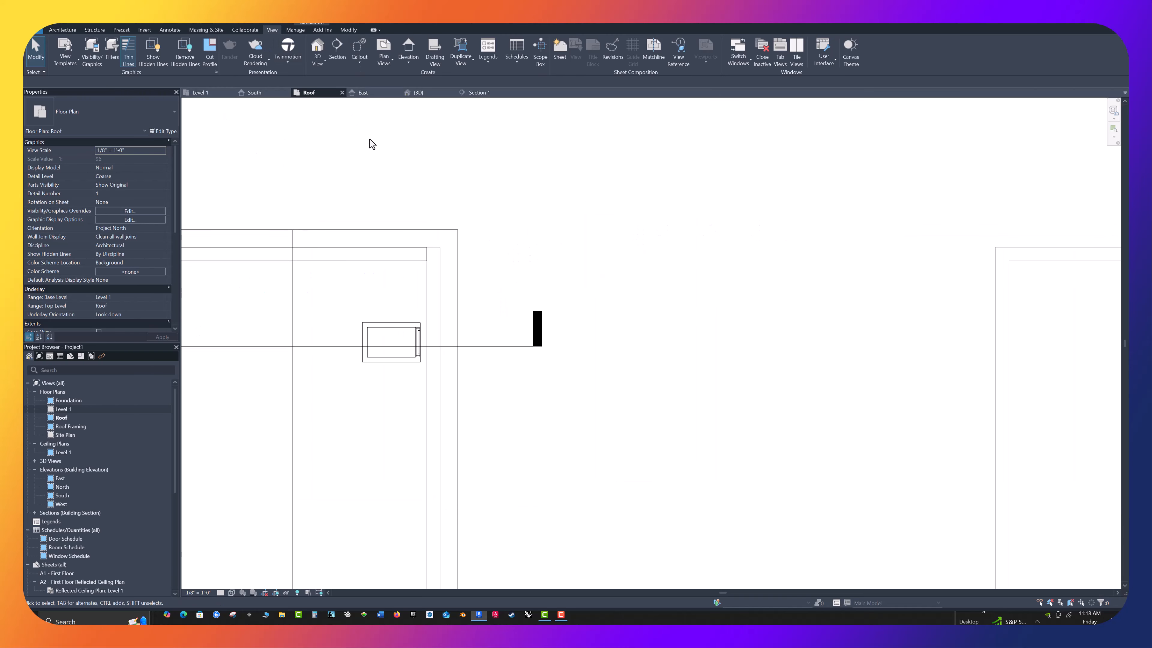
pyautogui.click(64, 30)
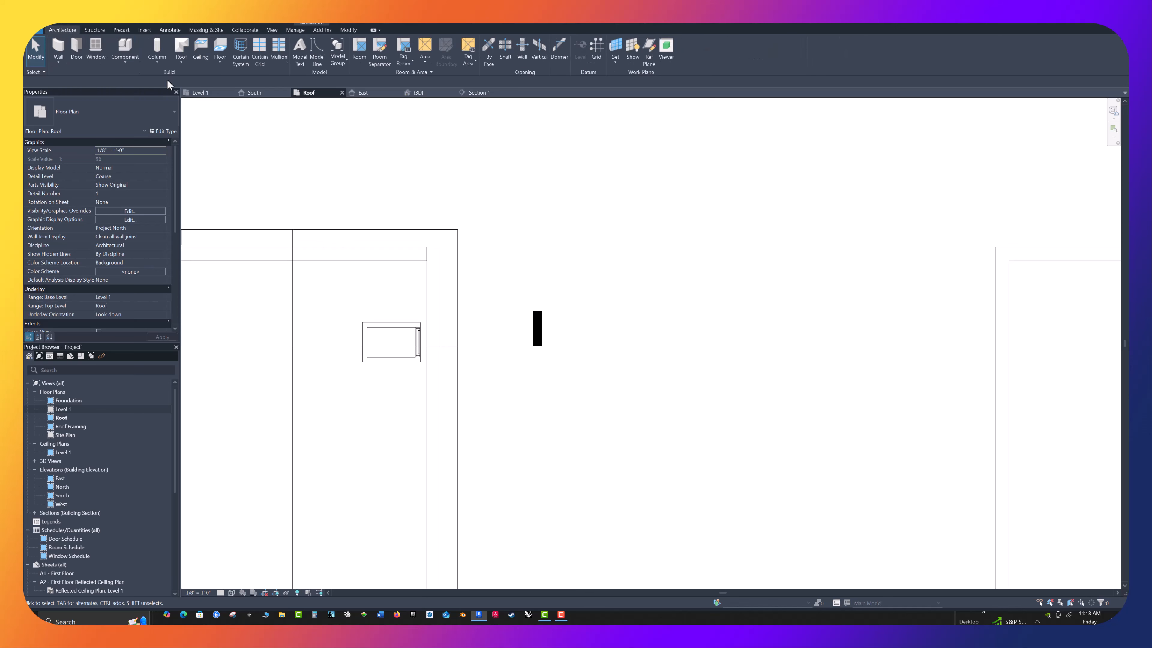
pyautogui.click(184, 47)
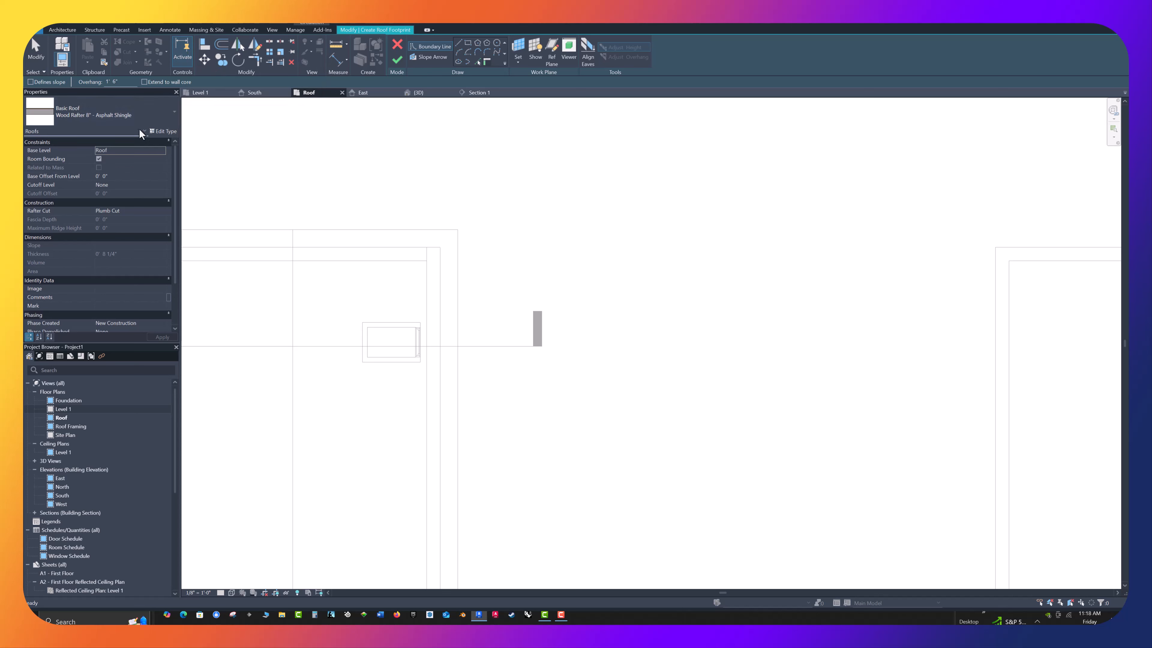
pyautogui.click(170, 114)
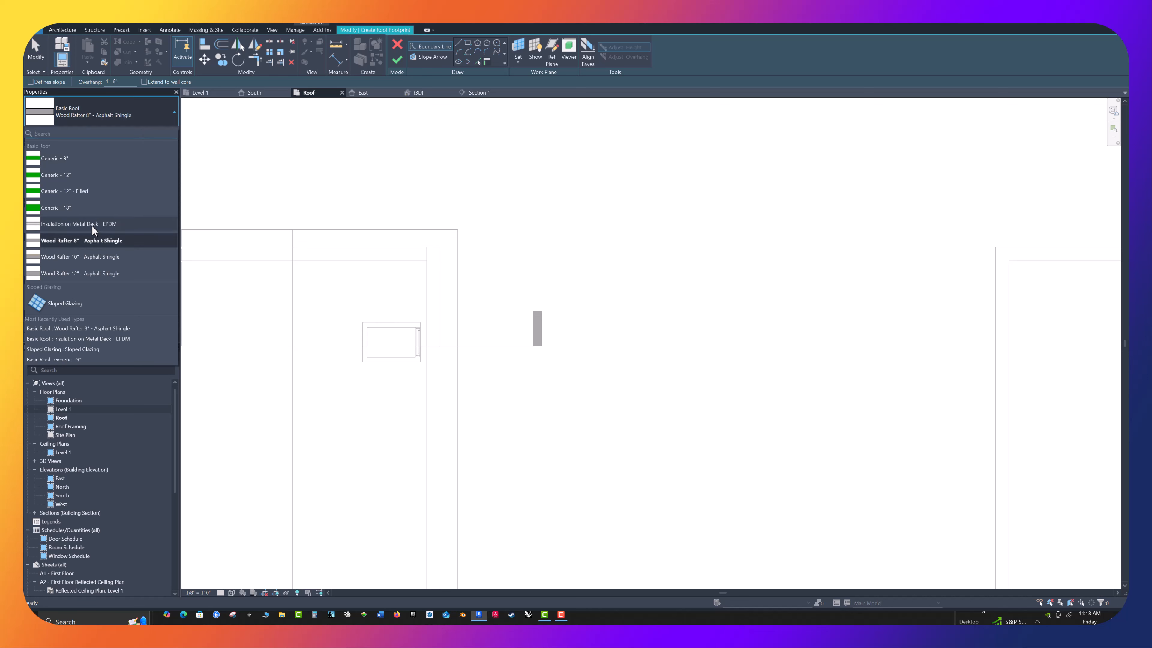
pyautogui.click(93, 240)
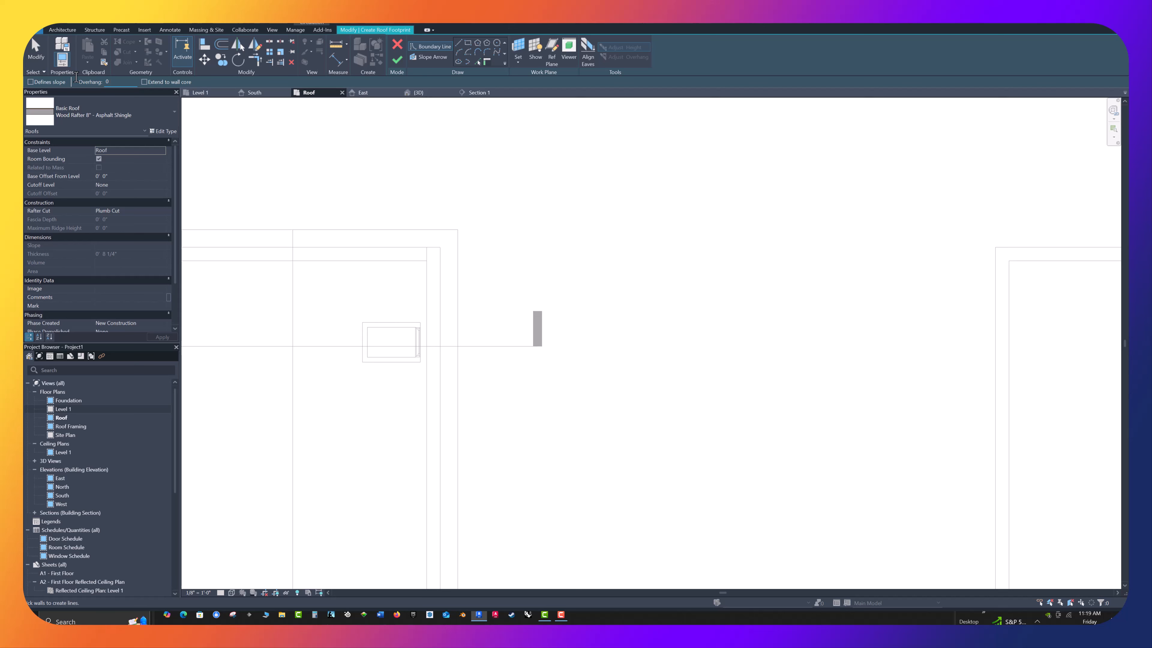
pyautogui.press('Return')
# Enable slope definition and pick the dormer's two long side walls as sloped roof boundary lines
pyautogui.click(31, 82)
pyautogui.click(484, 62)
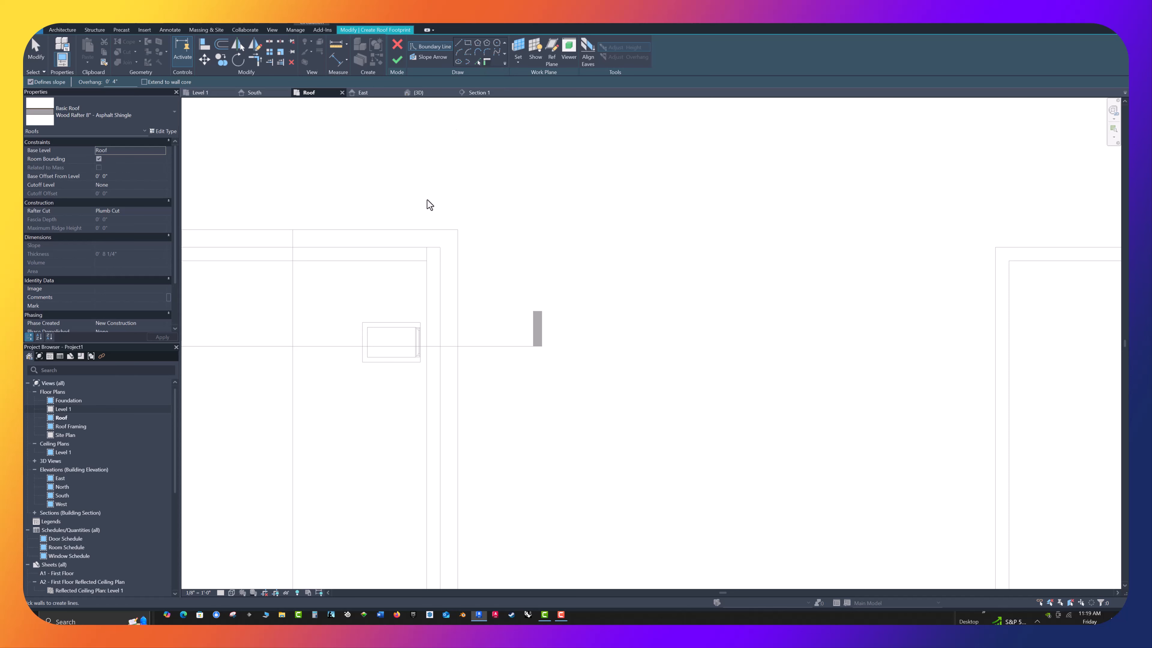
pyautogui.click(388, 325)
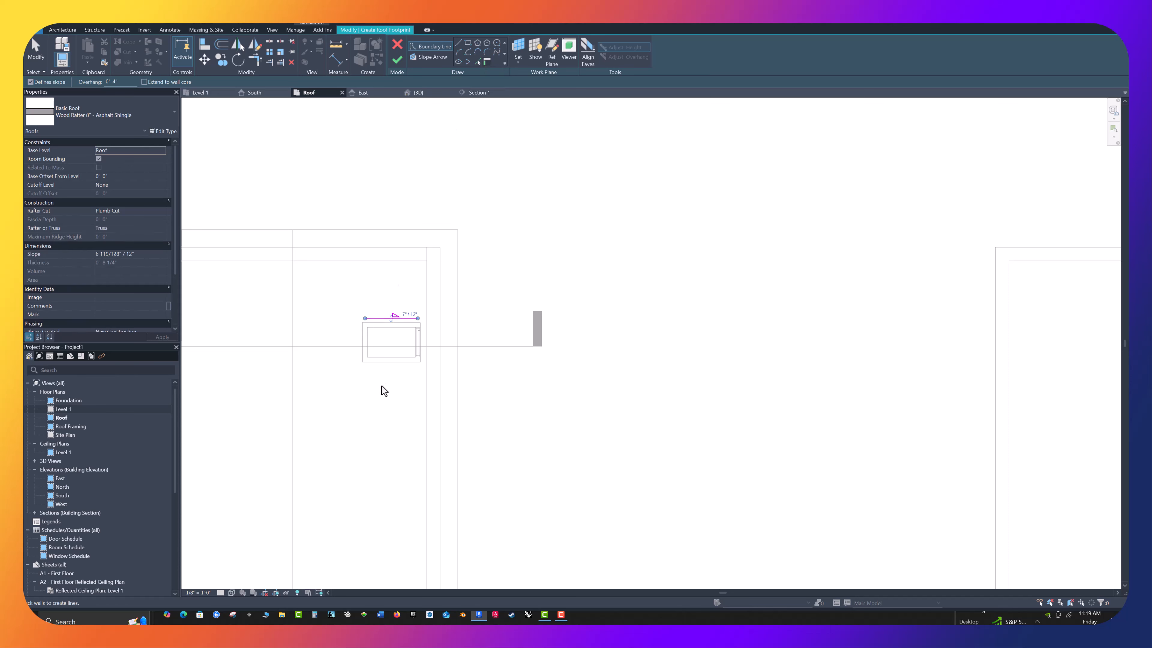
pyautogui.click(385, 365)
# Pick the dormer's back and front walls as non-sloping boundaries and finish the roof without attaching the walls
pyautogui.click(30, 82)
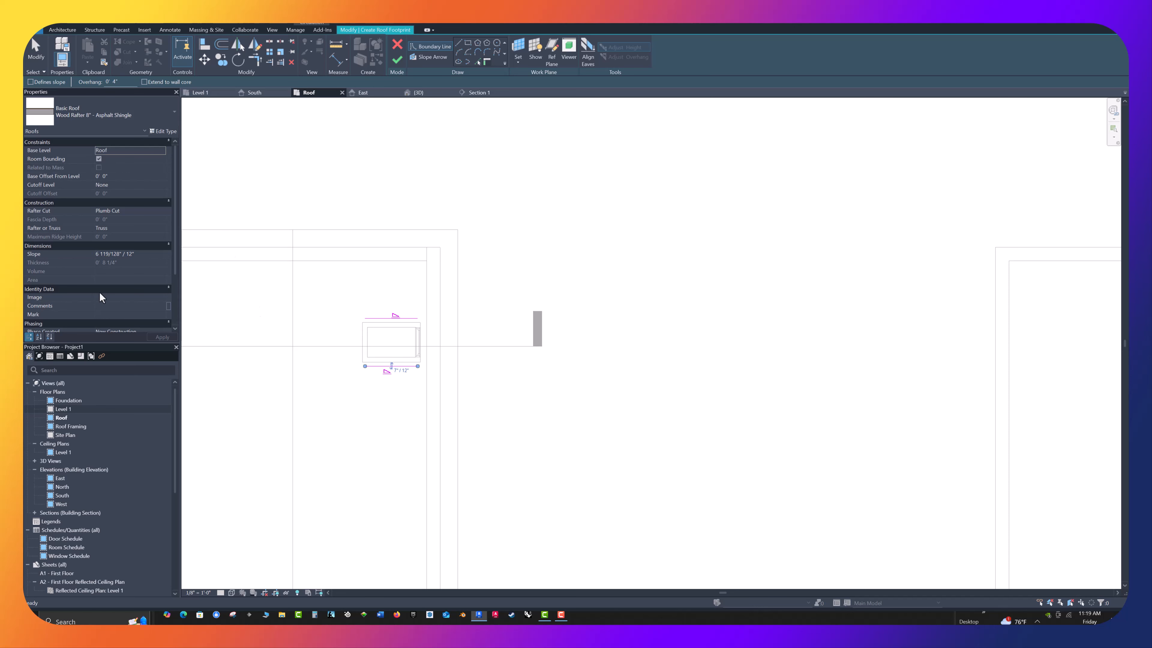
pyautogui.click(363, 343)
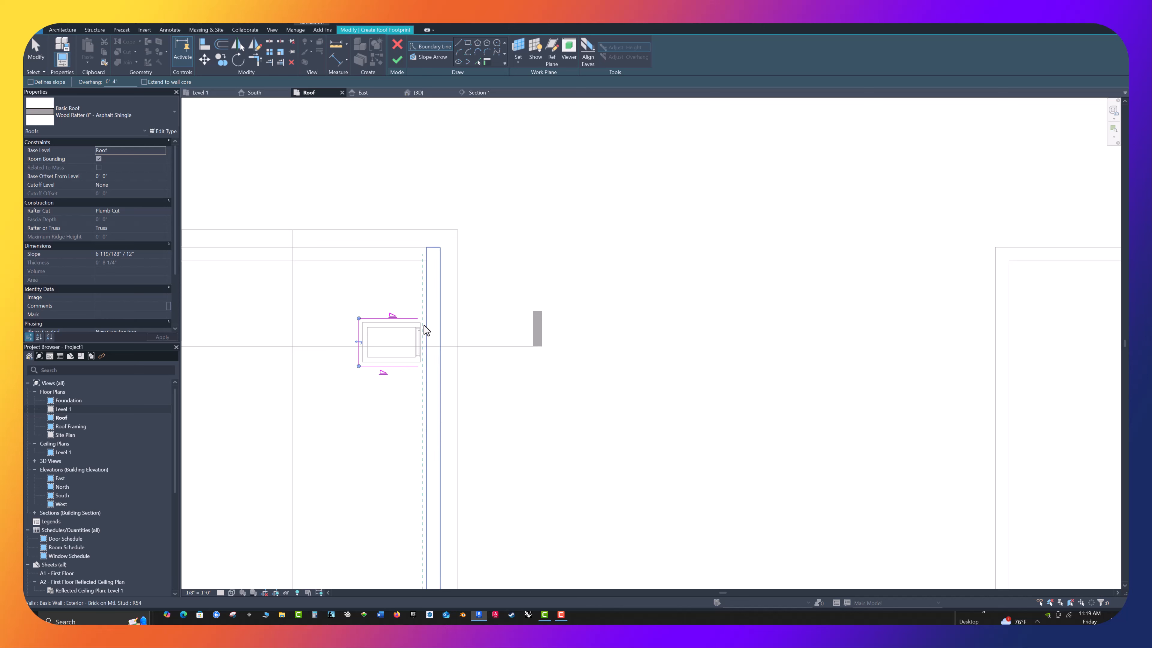
pyautogui.click(422, 326)
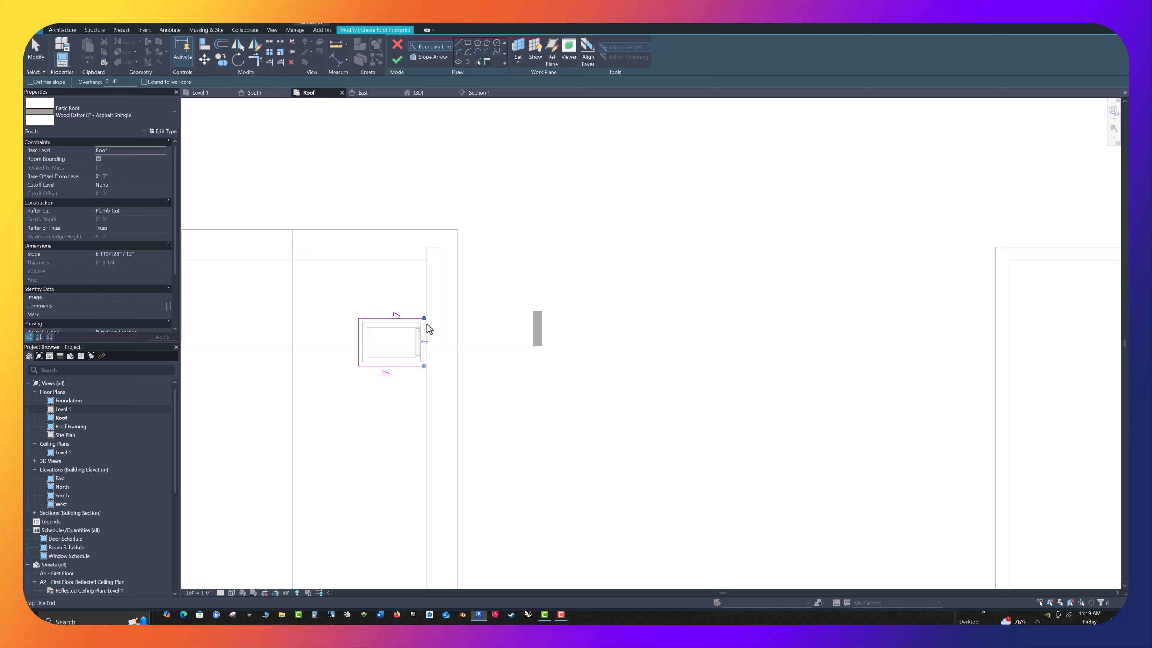
pyautogui.scroll(4, 514, 321)
pyautogui.moveTo(547, 316); pyautogui.dragTo(670, 314, button='middle')
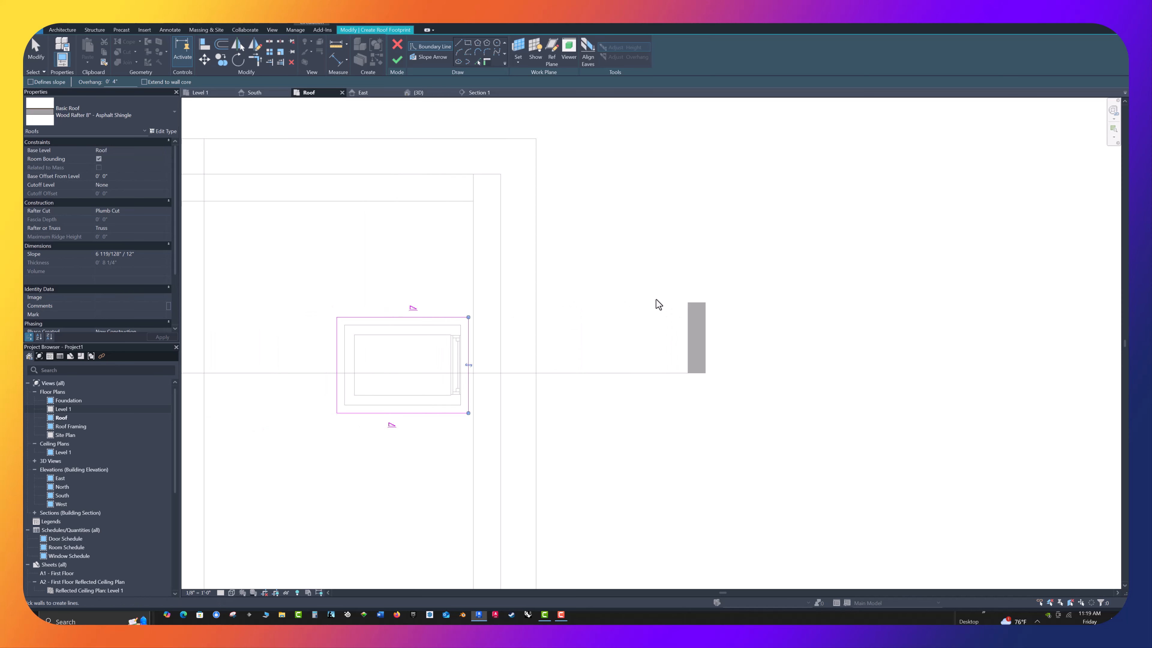
pyautogui.click(397, 60)
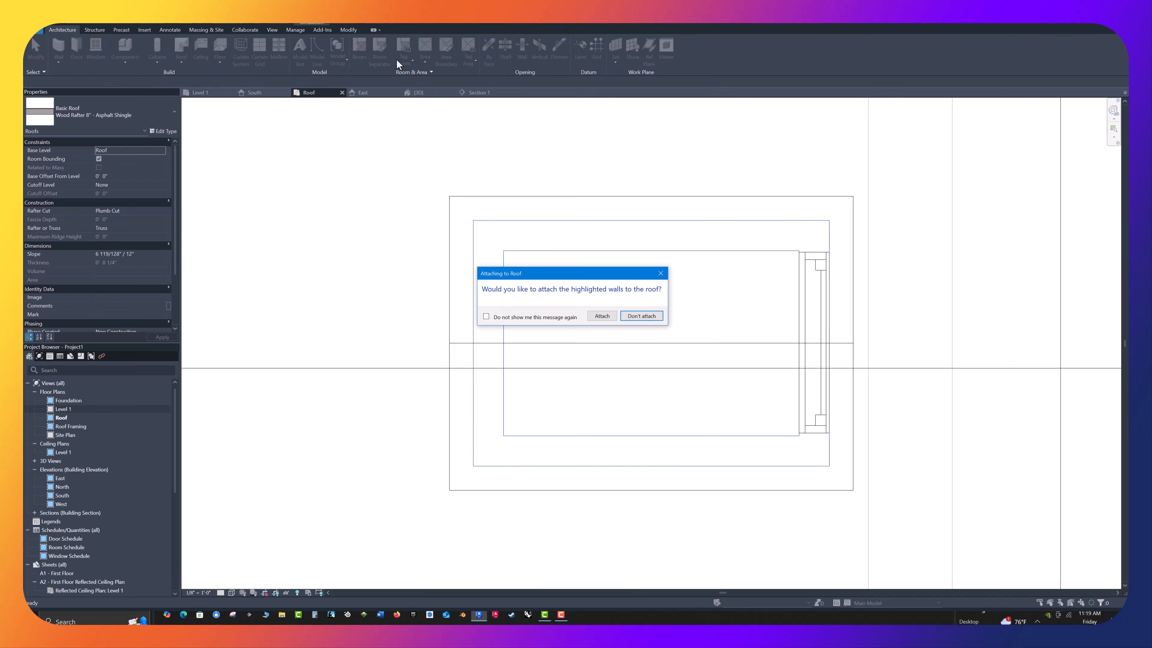
pyautogui.click(637, 317)
# In the building section, set the dormer roof's base offset from level to 7' and check its fit in 3D
pyautogui.scroll(-6, 410, 270)
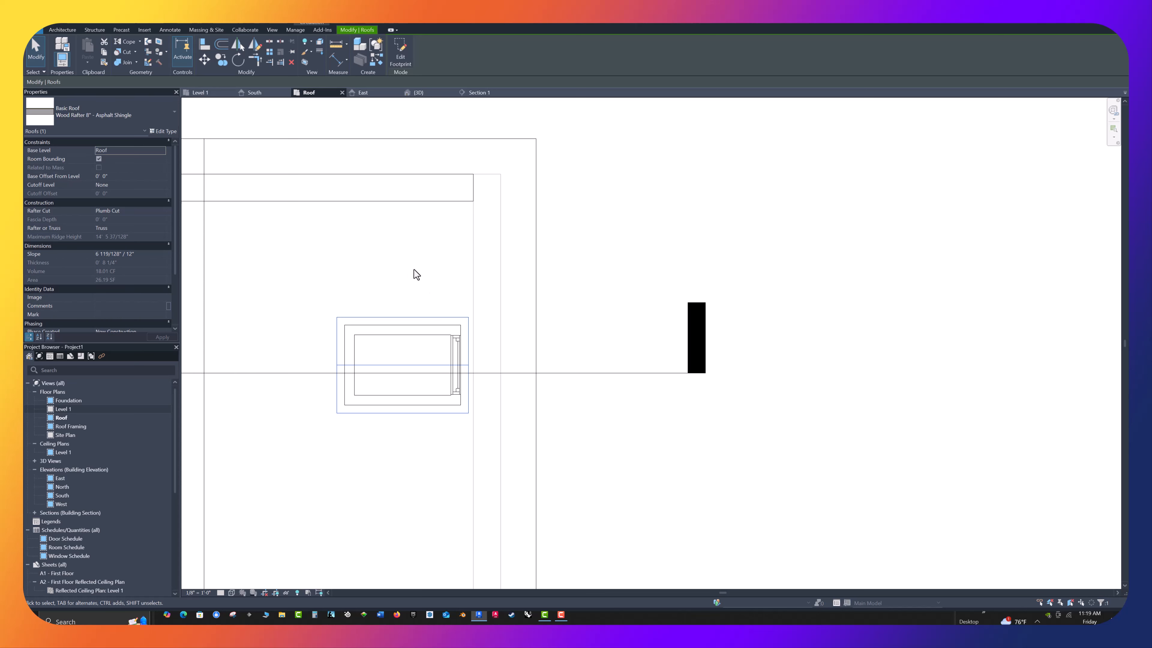
pyautogui.scroll(-1, 627, 317)
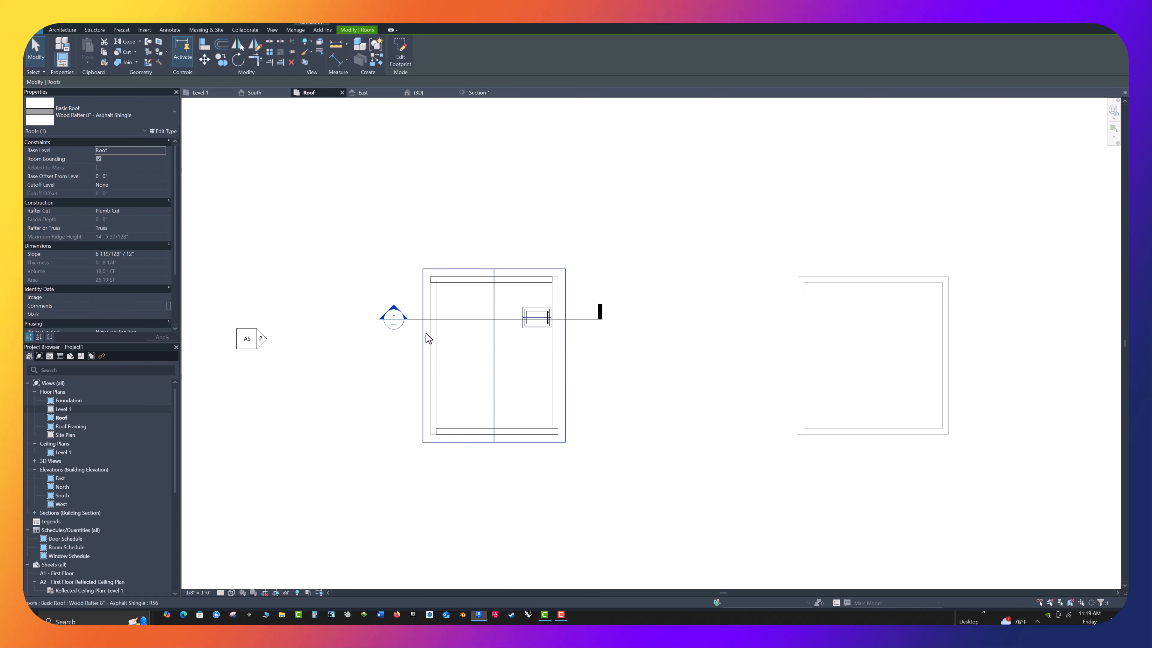
pyautogui.doubleClick(400, 320)
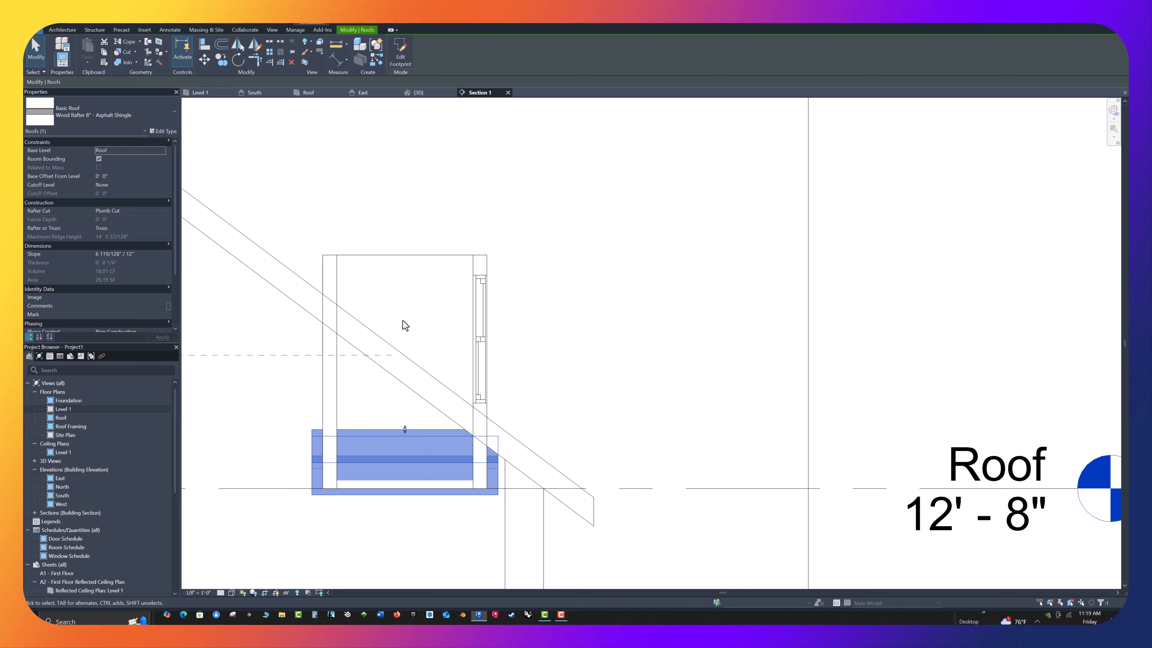
pyautogui.press('Escape')
pyautogui.click(375, 438)
pyautogui.click(116, 176)
pyautogui.click(165, 340)
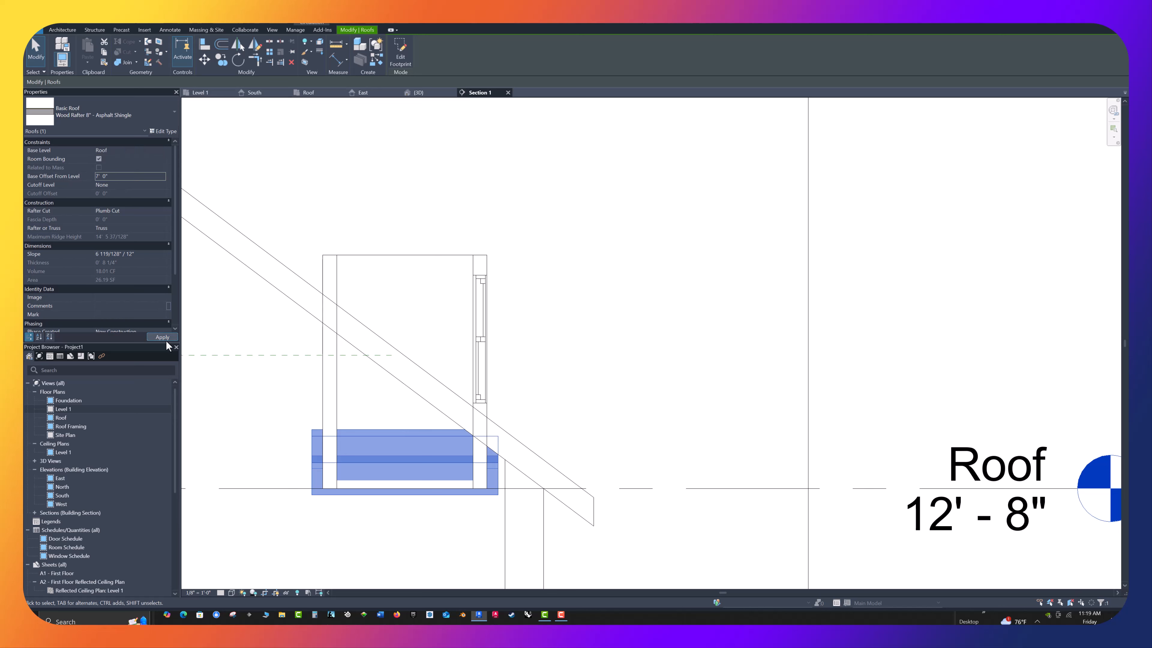
pyautogui.click(607, 308)
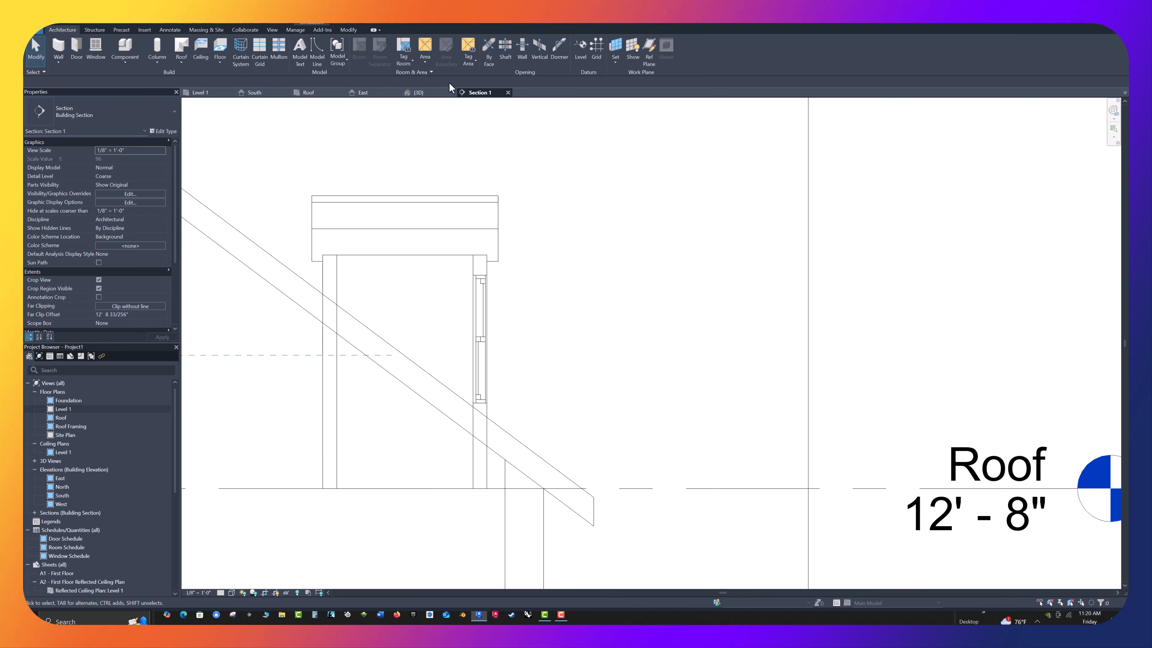
pyautogui.click(417, 93)
pyautogui.scroll(5, 494, 335)
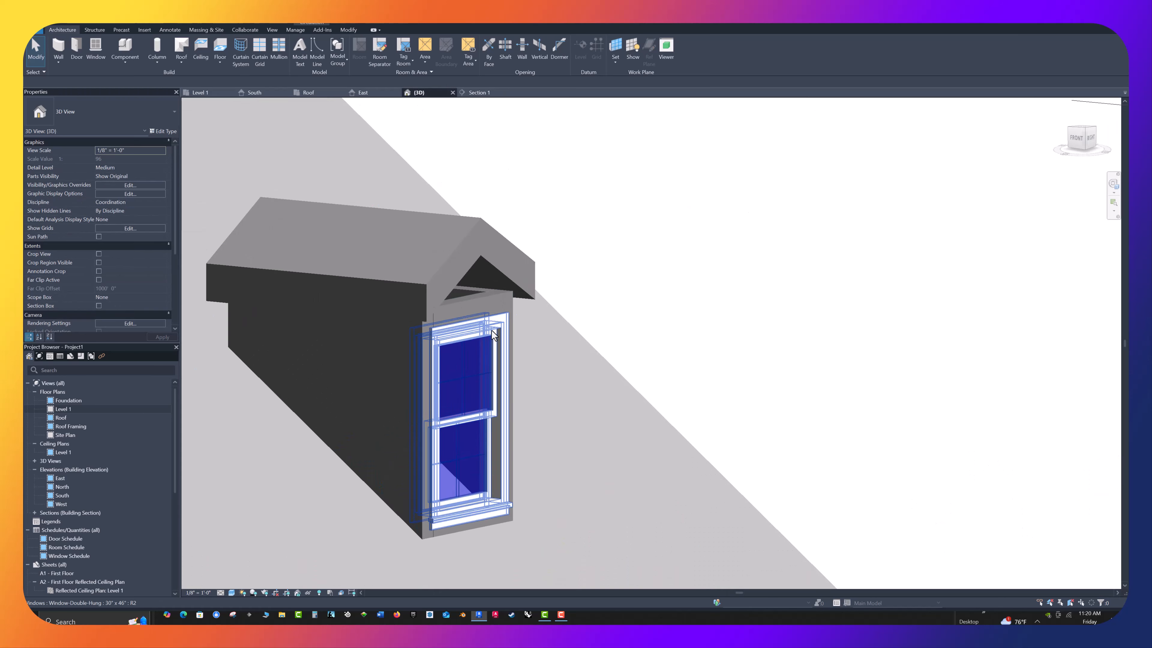
pyautogui.press('capslock')
pyautogui.keyDown('shift'); pyautogui.moveTo(680, 346); pyautogui.dragTo(979, 293, button='middle'); pyautogui.keyUp('shift')
pyautogui.press('capslock')
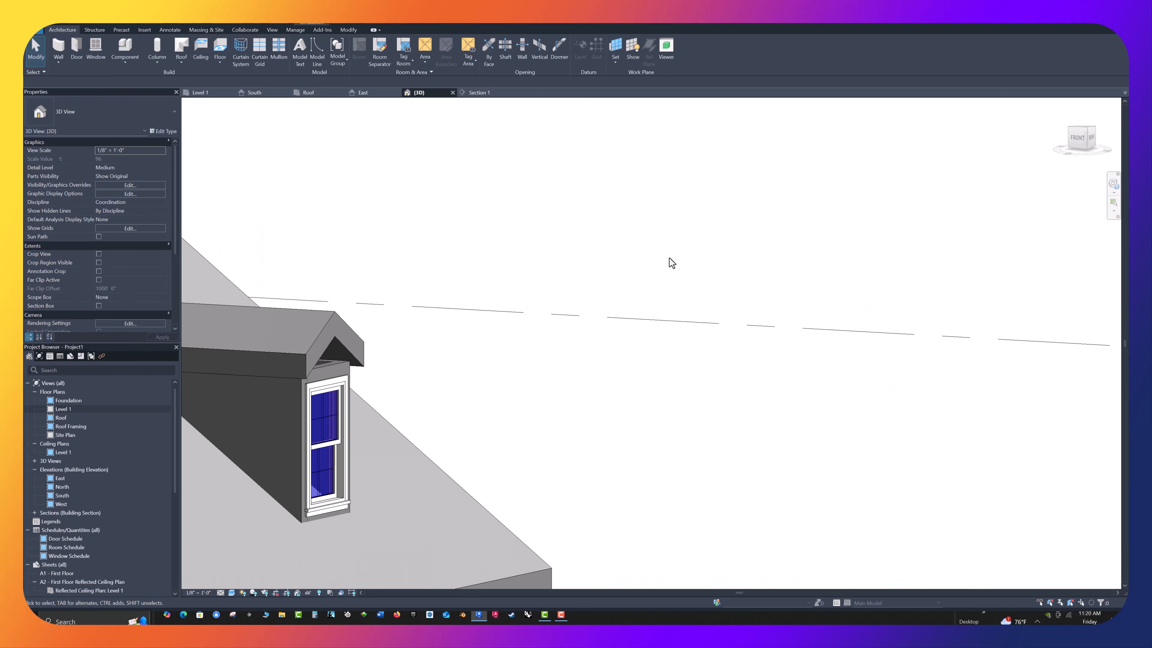
# In the East elevation, nudge the dormer roof down to a 6'-9" base offset and review it in 3D
pyautogui.click(363, 92)
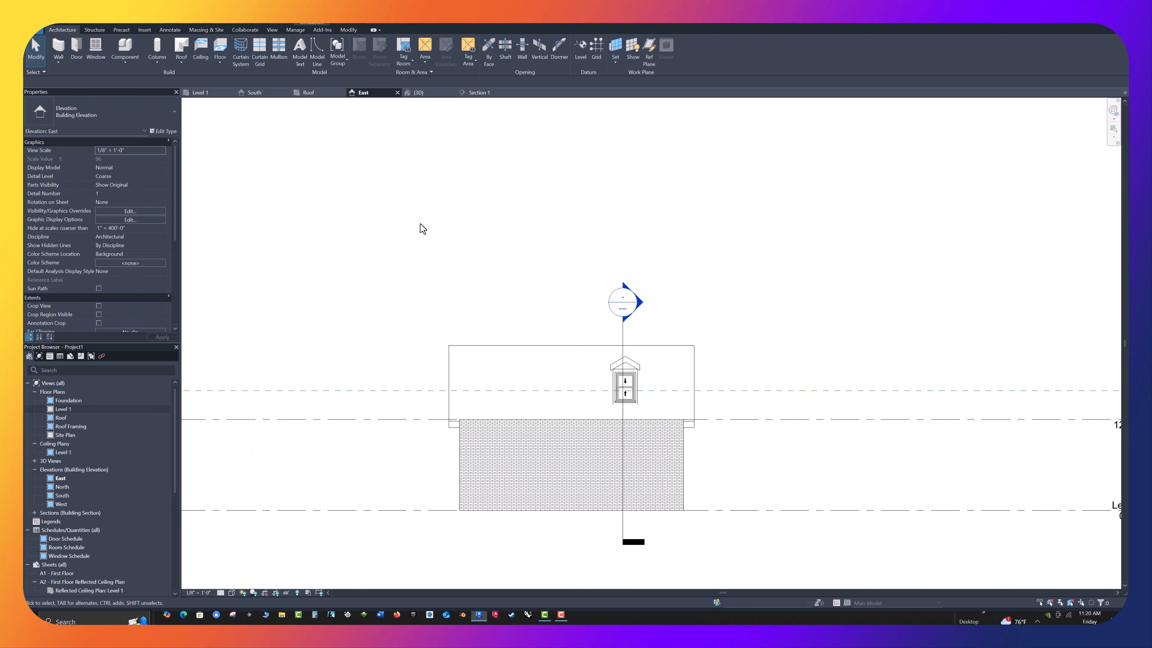
pyautogui.scroll(8, 561, 356)
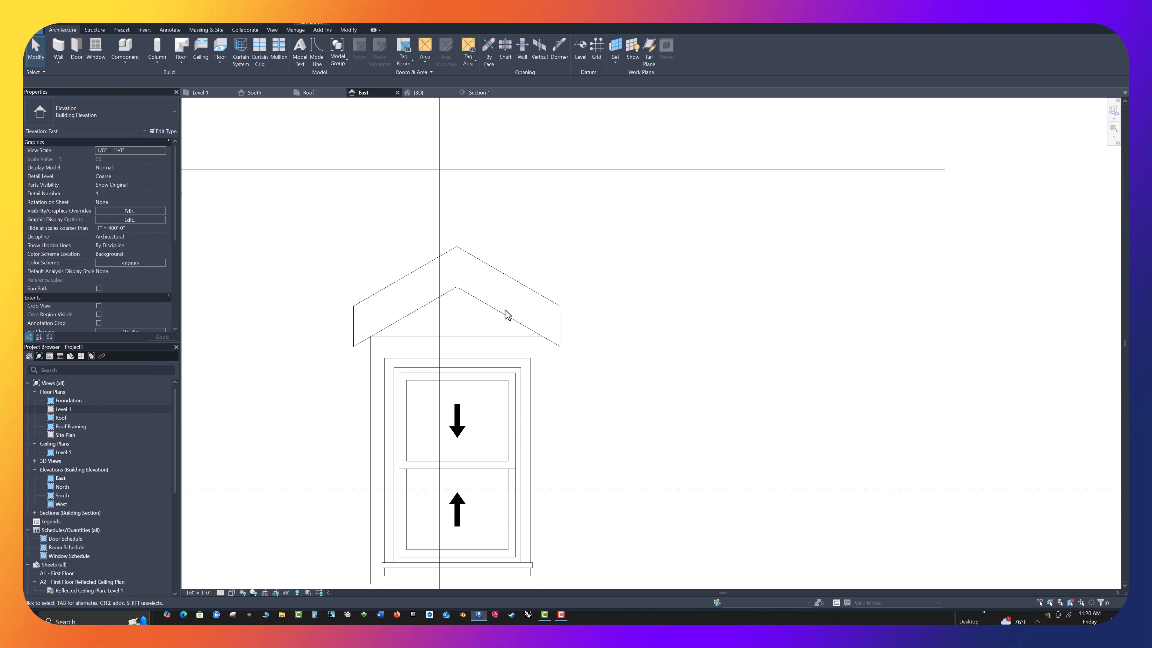
pyautogui.click(504, 318)
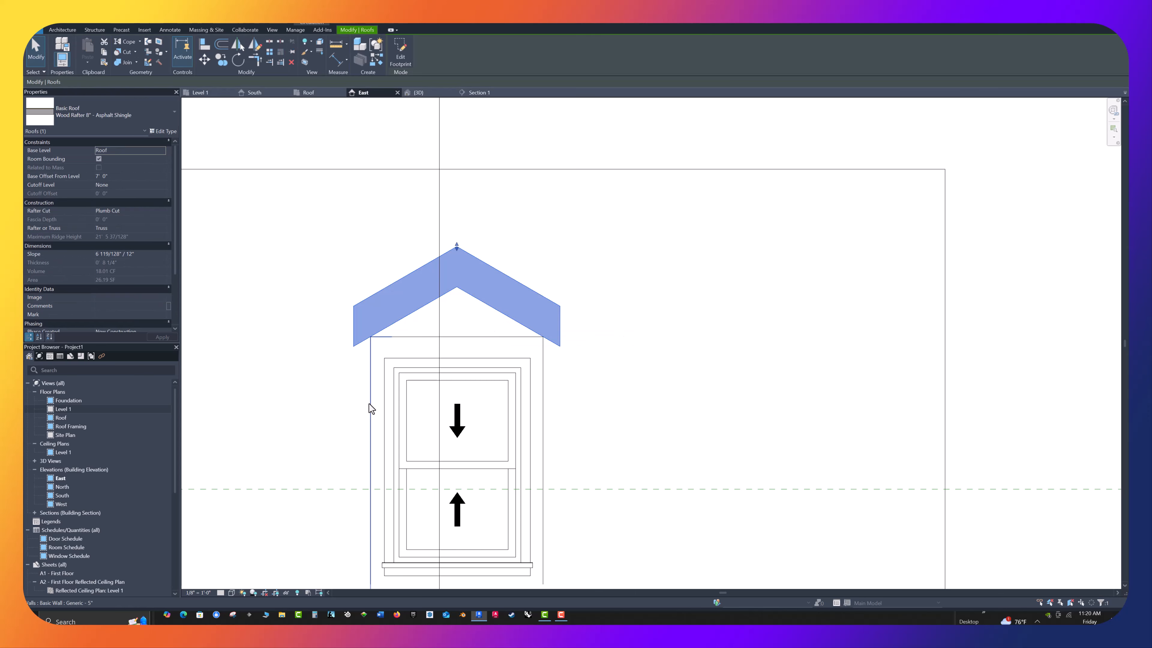
pyautogui.press('Up')
pyautogui.press('Down')
pyautogui.press('Down')
pyautogui.press('Down')
pyautogui.press('Down')
pyautogui.press('Down')
pyautogui.press('Down')
pyautogui.press('Down')
pyautogui.press('Down')
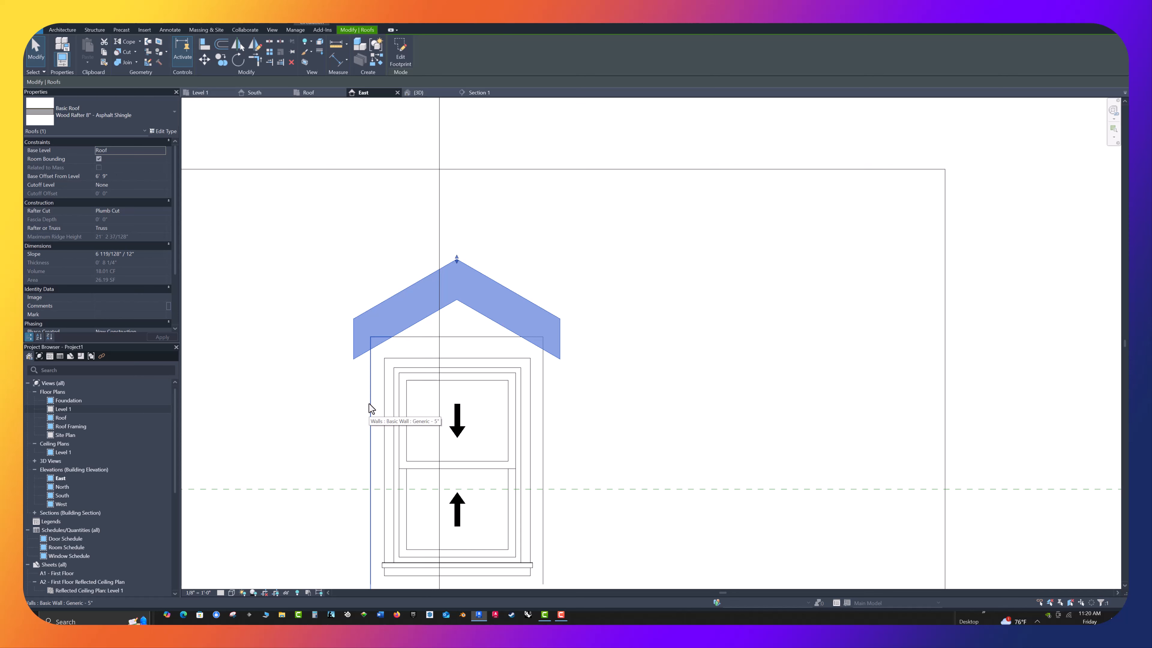
pyautogui.click(356, 162)
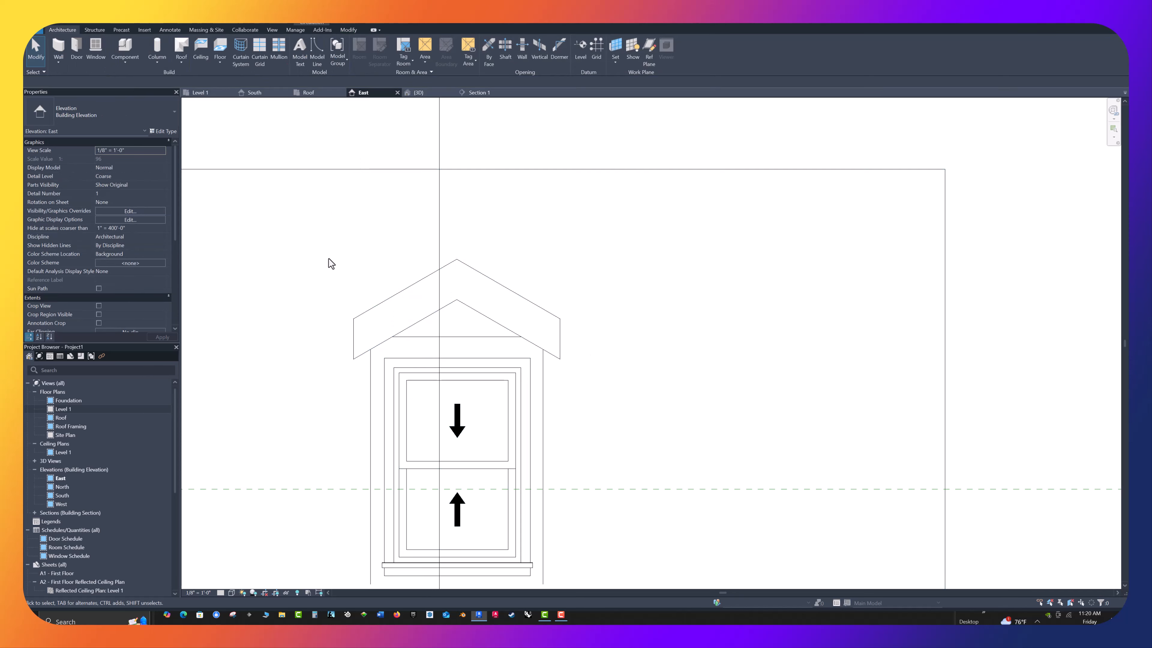
pyautogui.click(426, 92)
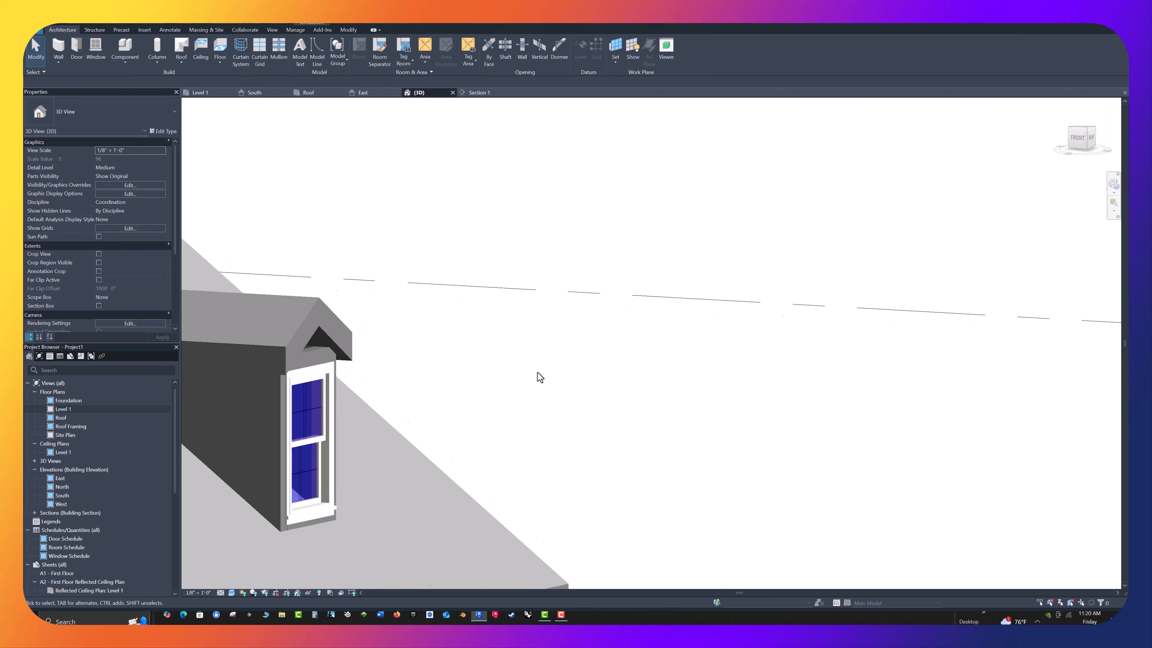
pyautogui.scroll(-4, 604, 363)
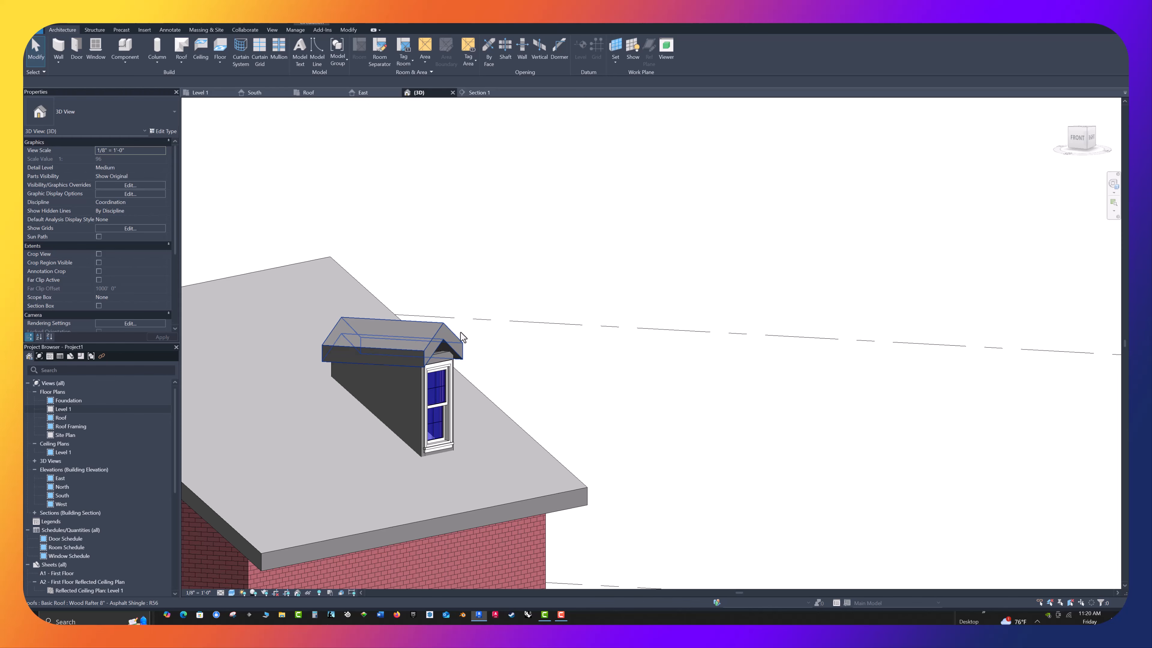
pyautogui.scroll(3, 425, 302)
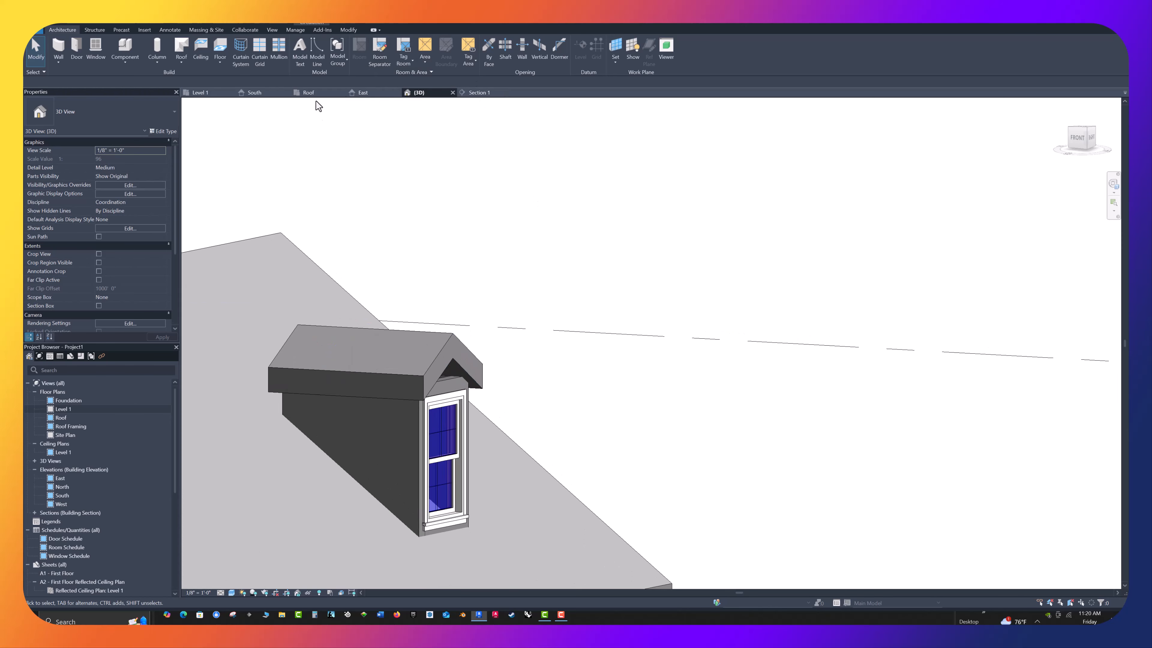
# Attach the tops of the dormer's front wall and two side walls to the dormer's gable roof
pyautogui.click(417, 439)
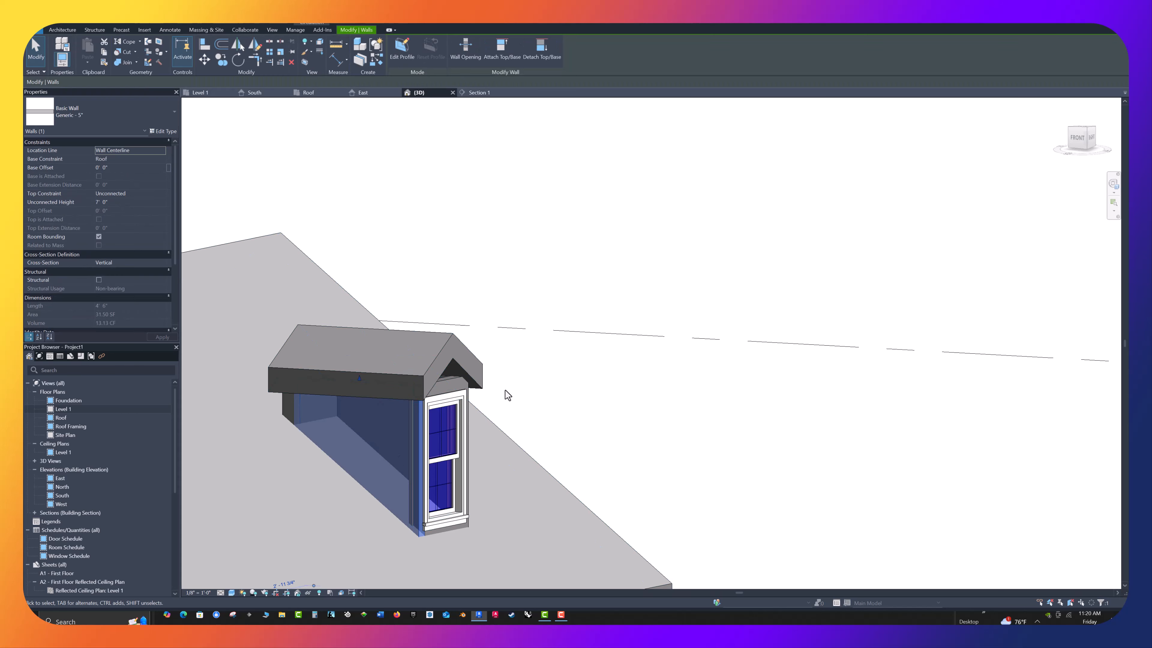
pyautogui.keyDown('ctrl'); pyautogui.click(453, 380); pyautogui.keyUp('ctrl')
pyautogui.keyDown('shift'); pyautogui.moveTo(627, 391); pyautogui.dragTo(389, 390, button='middle'); pyautogui.keyUp('shift')
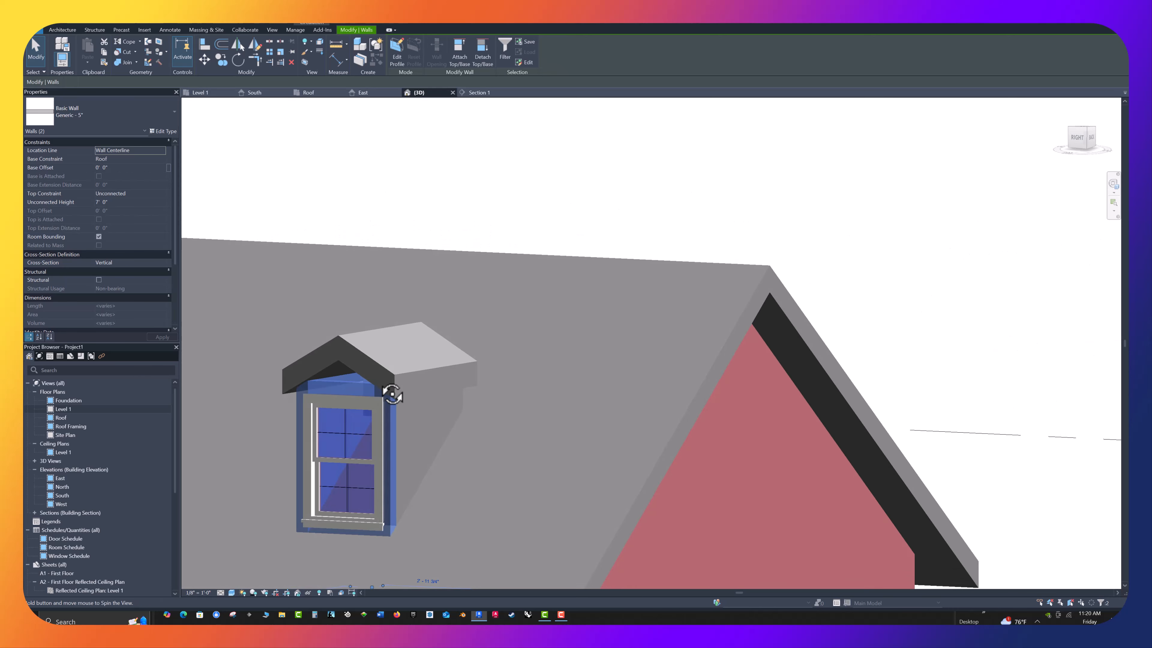
pyautogui.keyDown('ctrl'); pyautogui.click(466, 402); pyautogui.keyUp('ctrl')
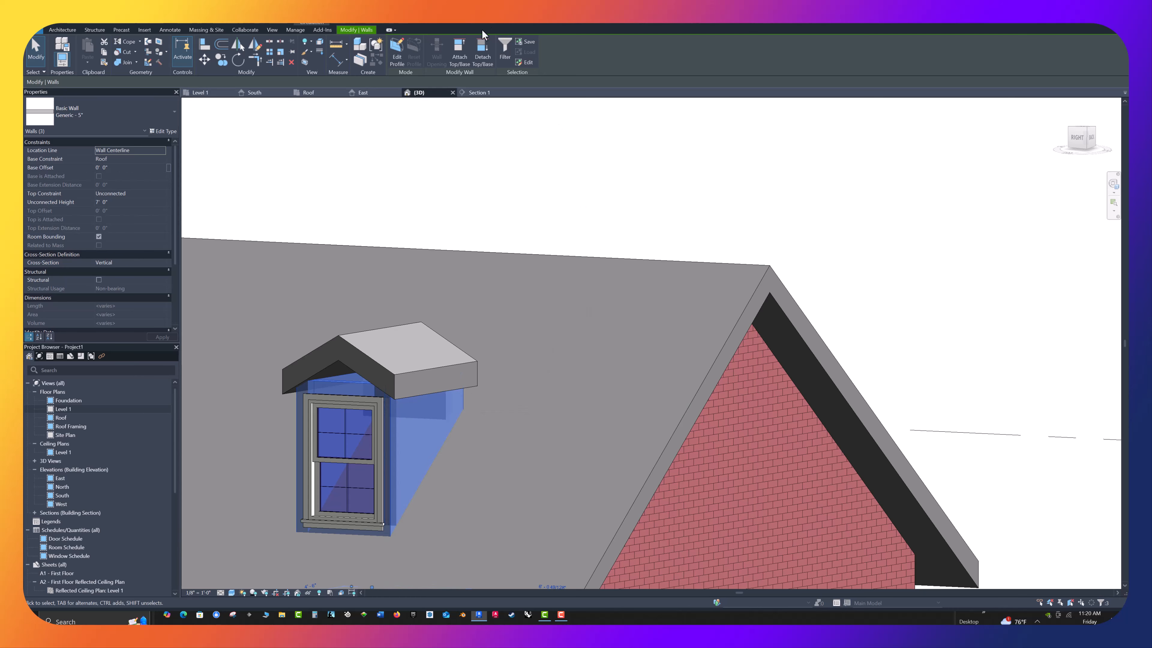
pyautogui.click(461, 62)
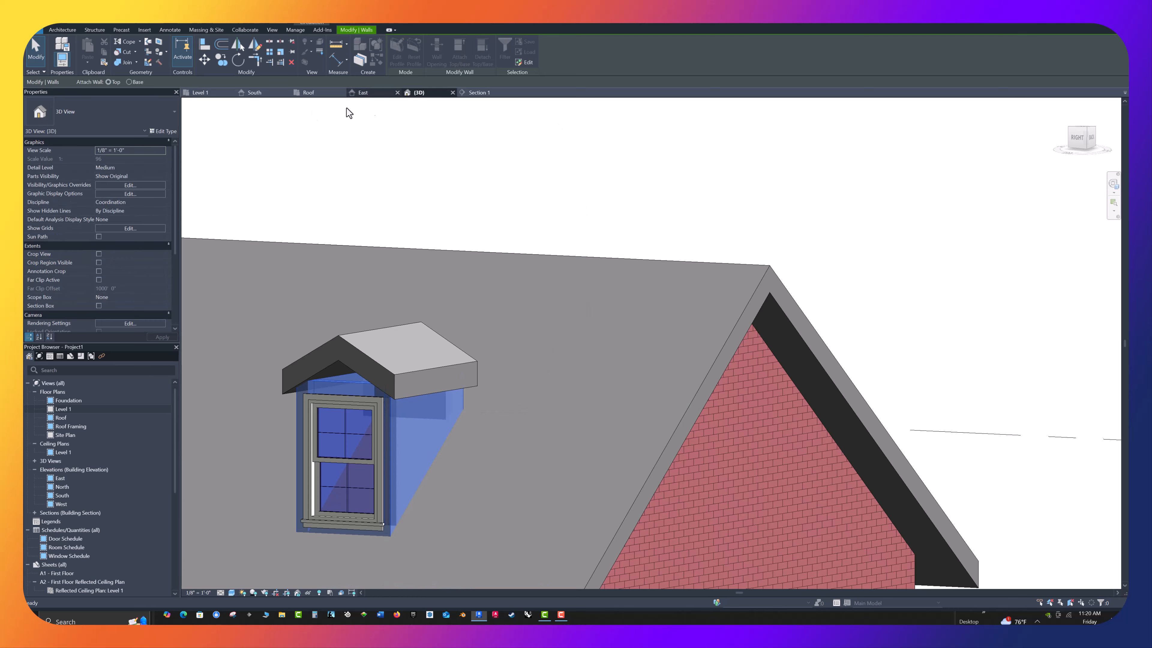
pyautogui.click(381, 328)
pyautogui.press('Escape')
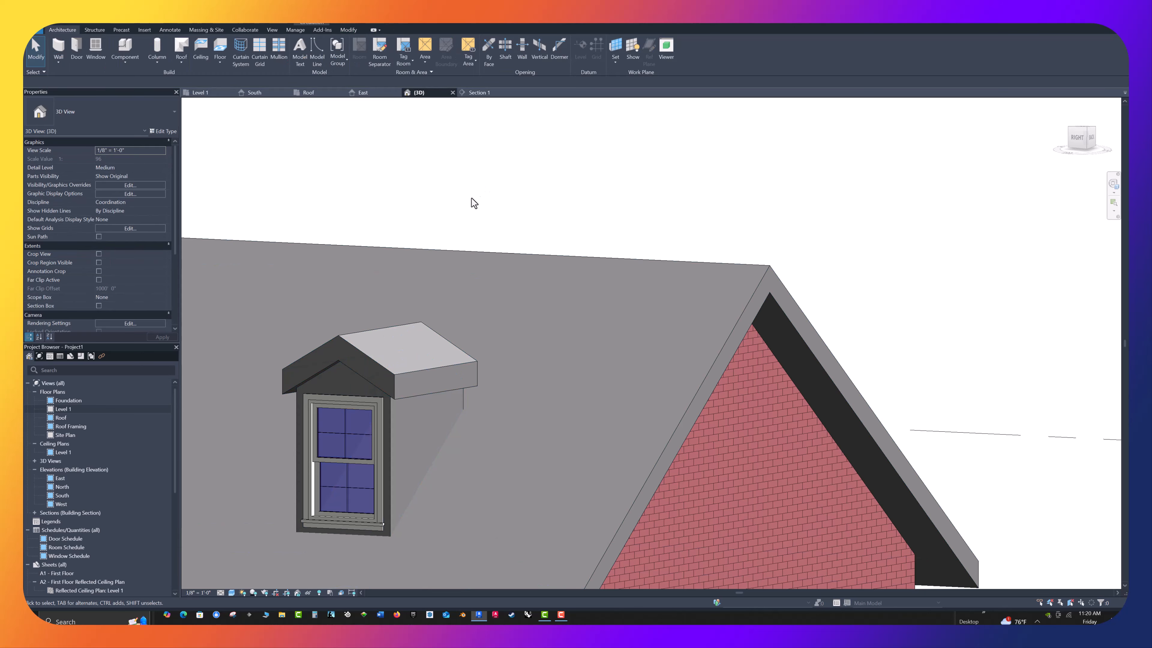
# Join the dormer roof's rear edge to the sloping face of the main roof, dismissing the save reminder without saving
pyautogui.keyDown('shift'); pyautogui.moveTo(474, 203); pyautogui.dragTo(482, 254, button='middle'); pyautogui.keyUp('shift')
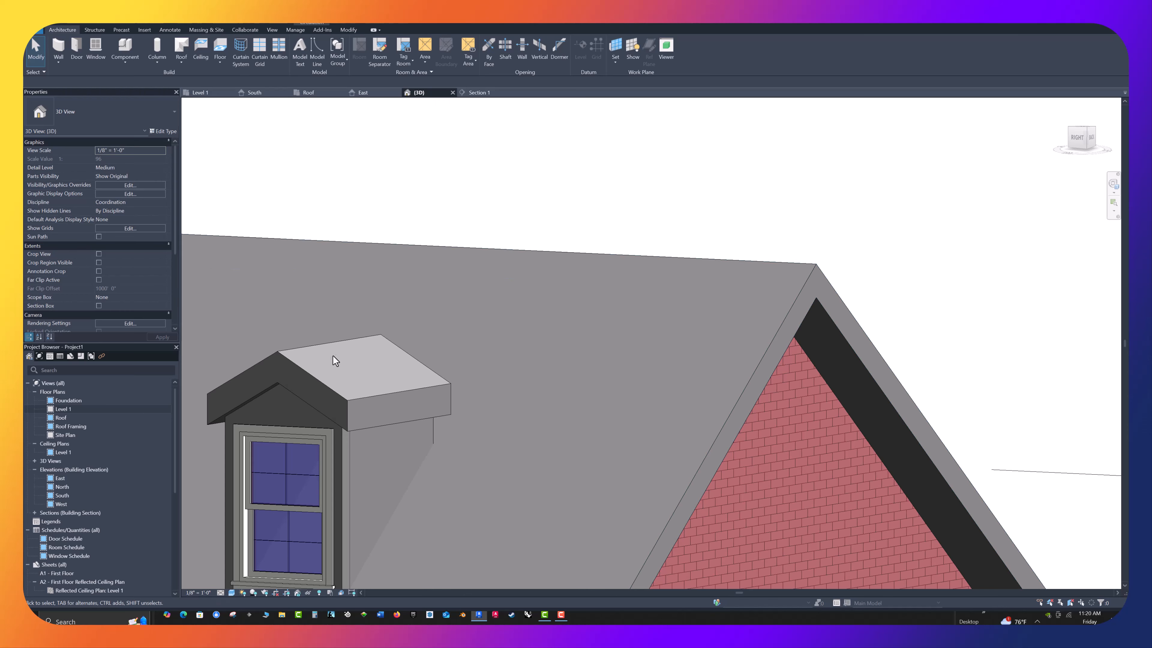
pyautogui.keyDown('shift'); pyautogui.moveTo(503, 196); pyautogui.dragTo(493, 224, button='middle'); pyautogui.keyUp('shift')
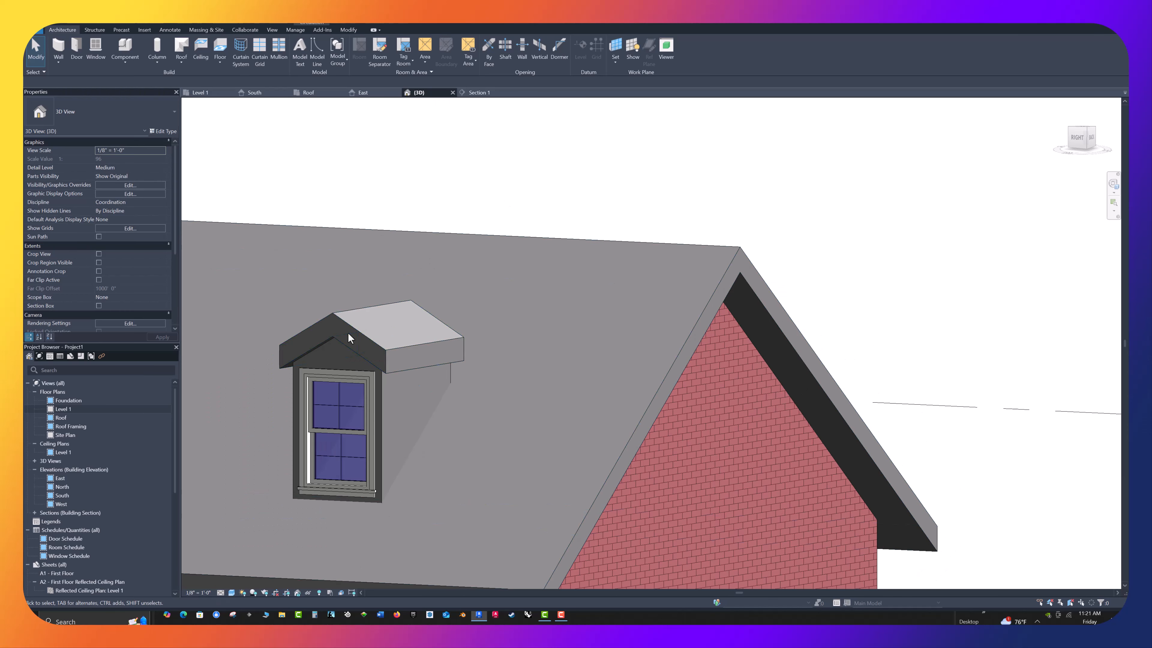
pyautogui.keyDown('shift'); pyautogui.moveTo(353, 362); pyautogui.dragTo(720, 409, button='middle'); pyautogui.keyUp('shift')
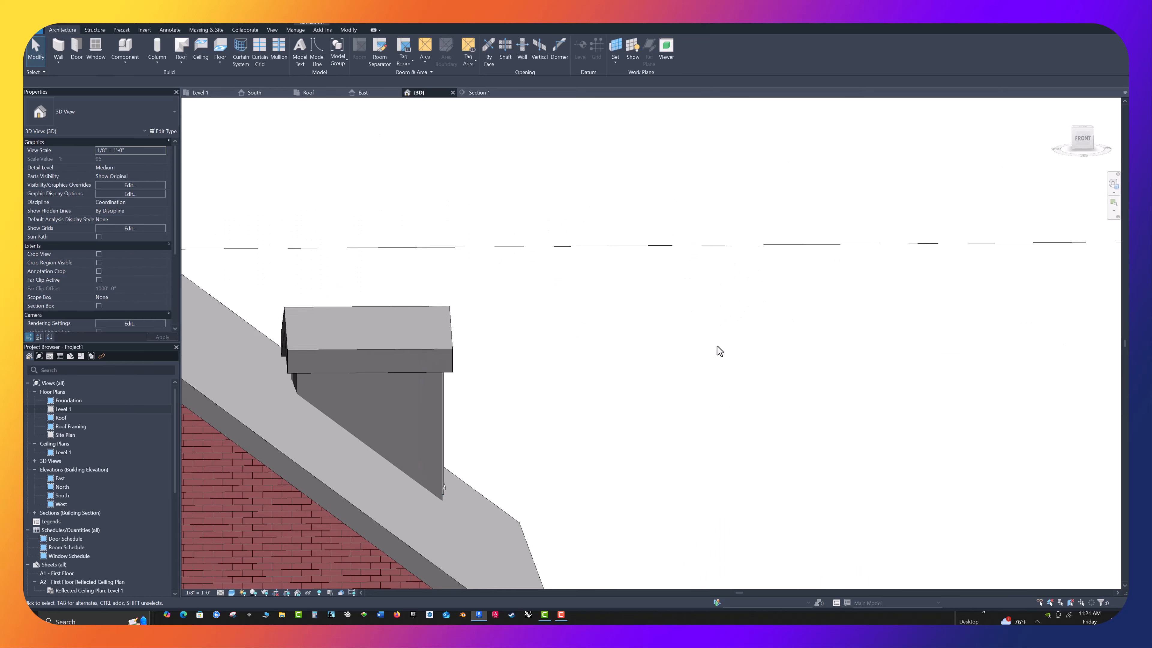
pyautogui.scroll(-1, 720, 352)
pyautogui.keyDown('shift'); pyautogui.moveTo(651, 372); pyautogui.dragTo(629, 382, button='middle'); pyautogui.keyUp('shift')
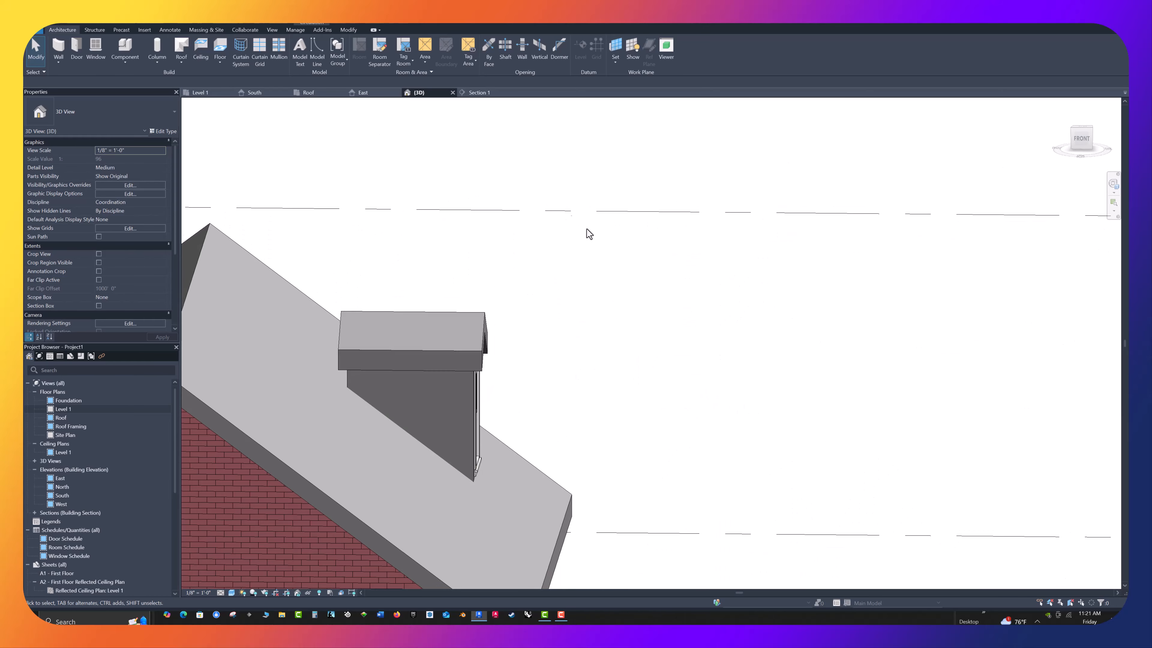
pyautogui.click(346, 30)
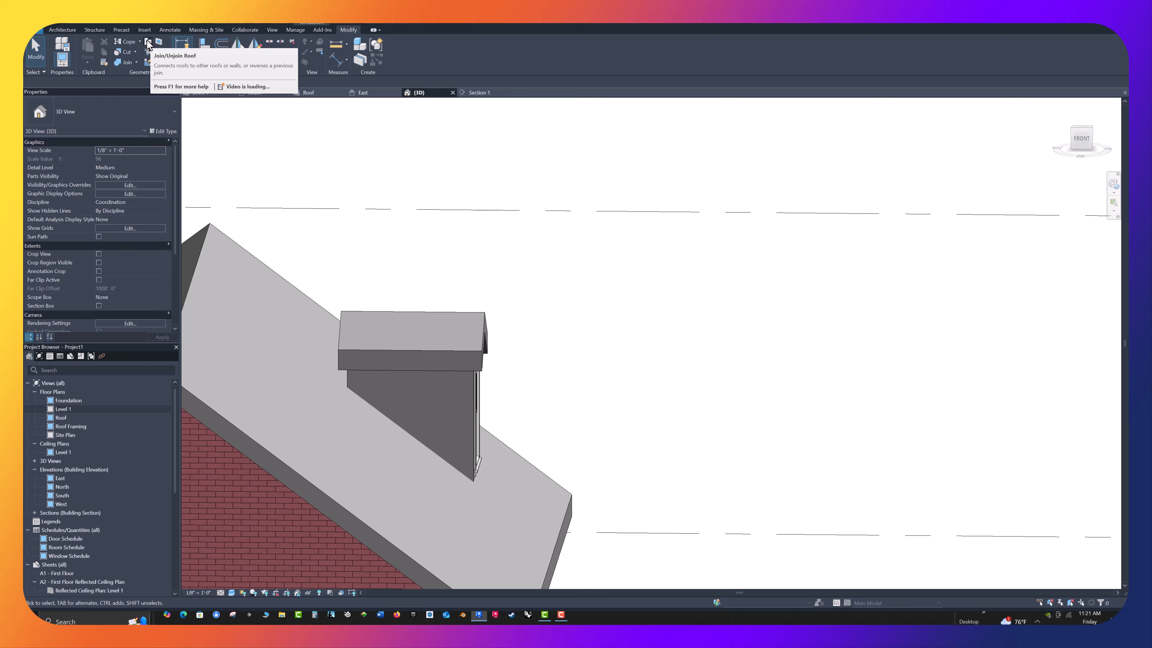
pyautogui.keyDown('shift'); pyautogui.moveTo(465, 291); pyautogui.dragTo(496, 301, button='middle'); pyautogui.keyUp('shift')
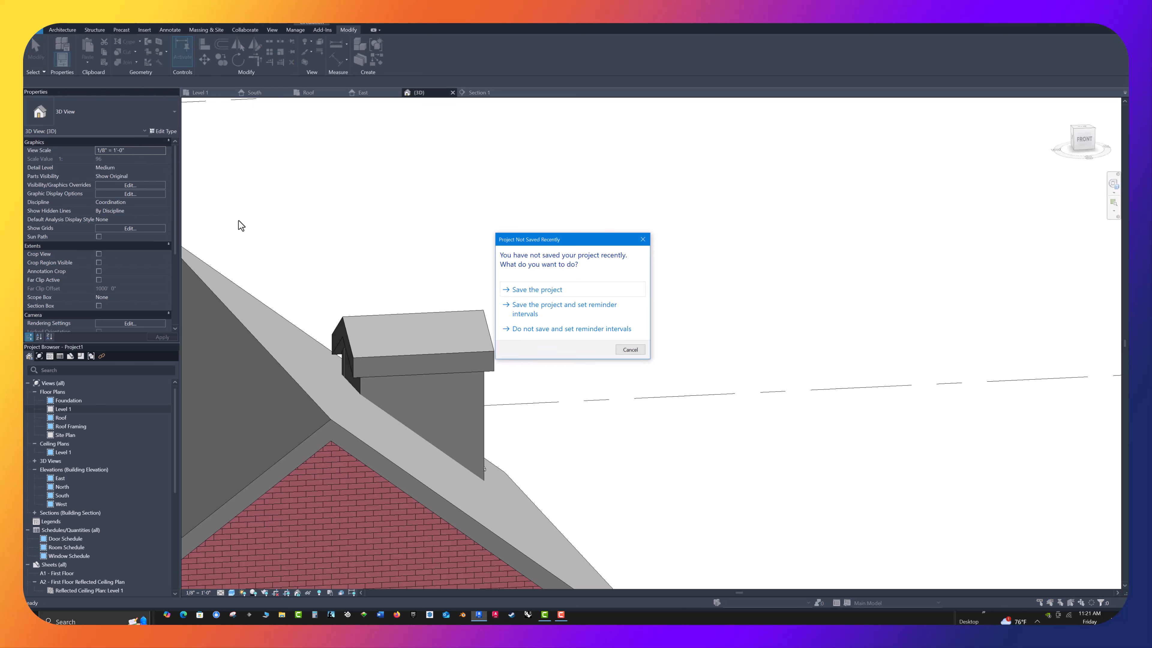
pyautogui.click(630, 350)
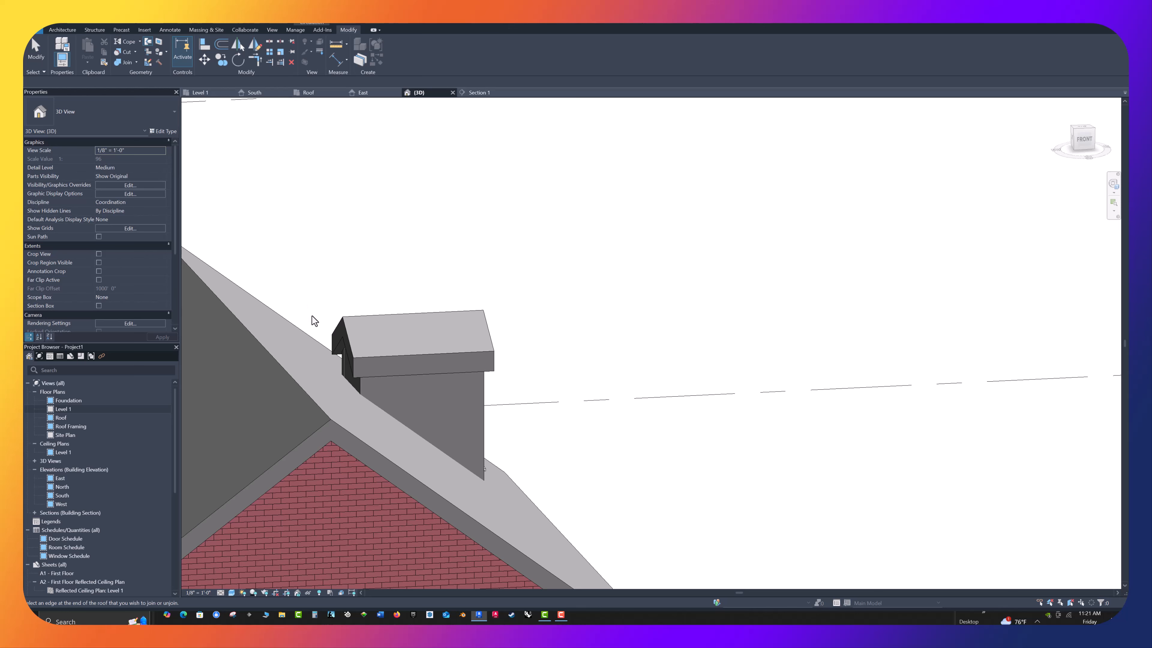
pyautogui.click(345, 332)
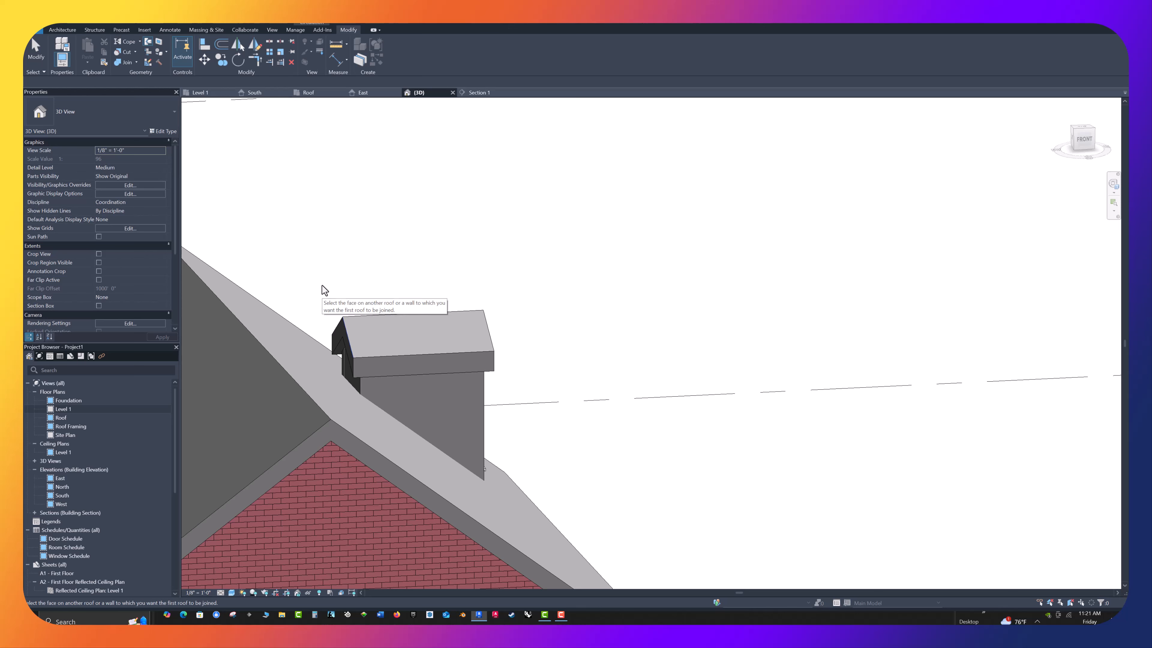
pyautogui.click(272, 310)
pyautogui.press('Escape')
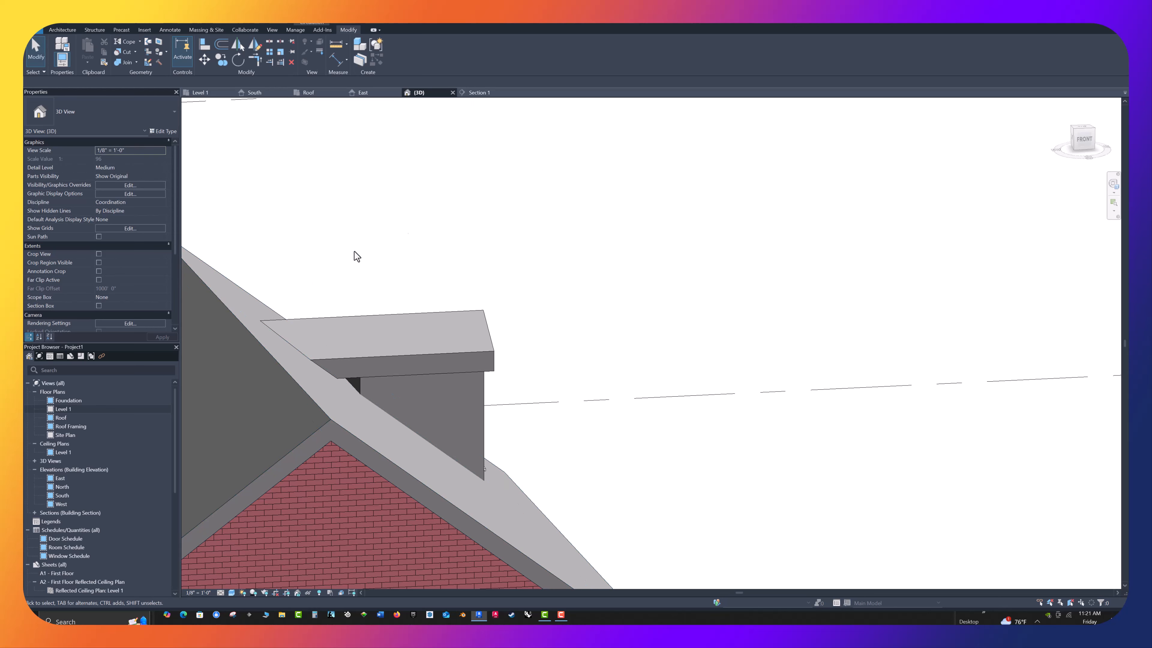
pyautogui.moveTo(644, 305)
pyautogui.keyDown('shift'); pyautogui.mouseDown(button='middle')
pyautogui.moveTo(655, 313)
pyautogui.moveTo(599, 300)
pyautogui.moveTo(612, 283)
pyautogui.moveTo(631, 293)
pyautogui.mouseUp(button='middle'); pyautogui.keyUp('shift')
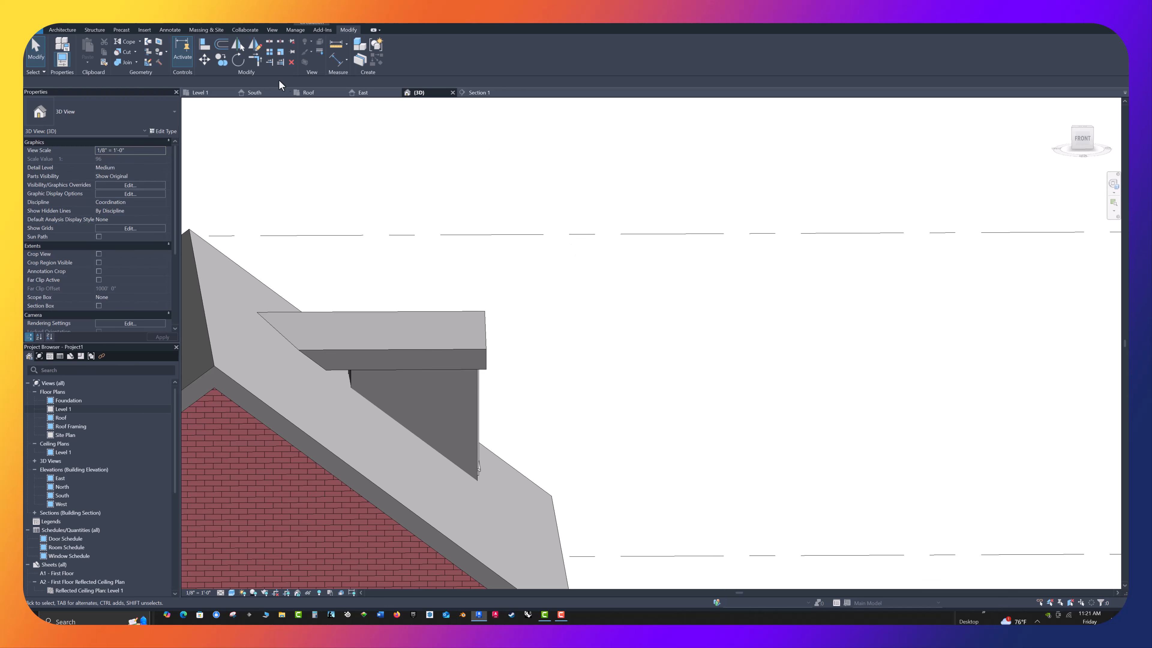
# In the Roof floor plan, extend both dormer side walls past the back wall to about 5'-2" long
pyautogui.click(308, 94)
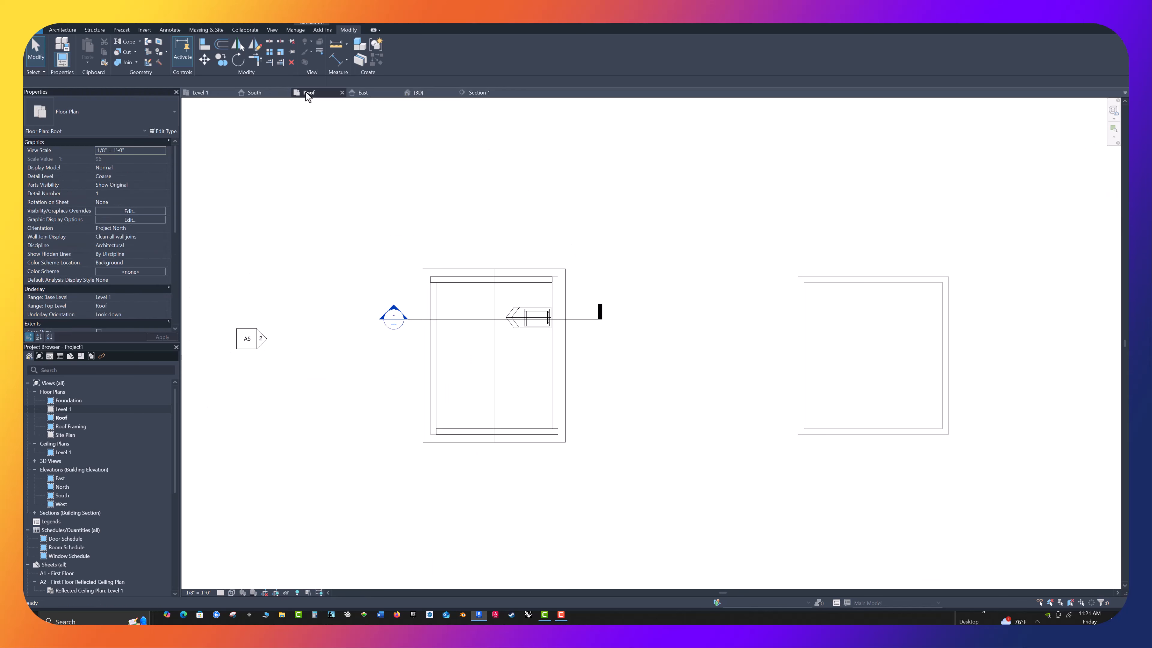
pyautogui.scroll(2, 531, 321)
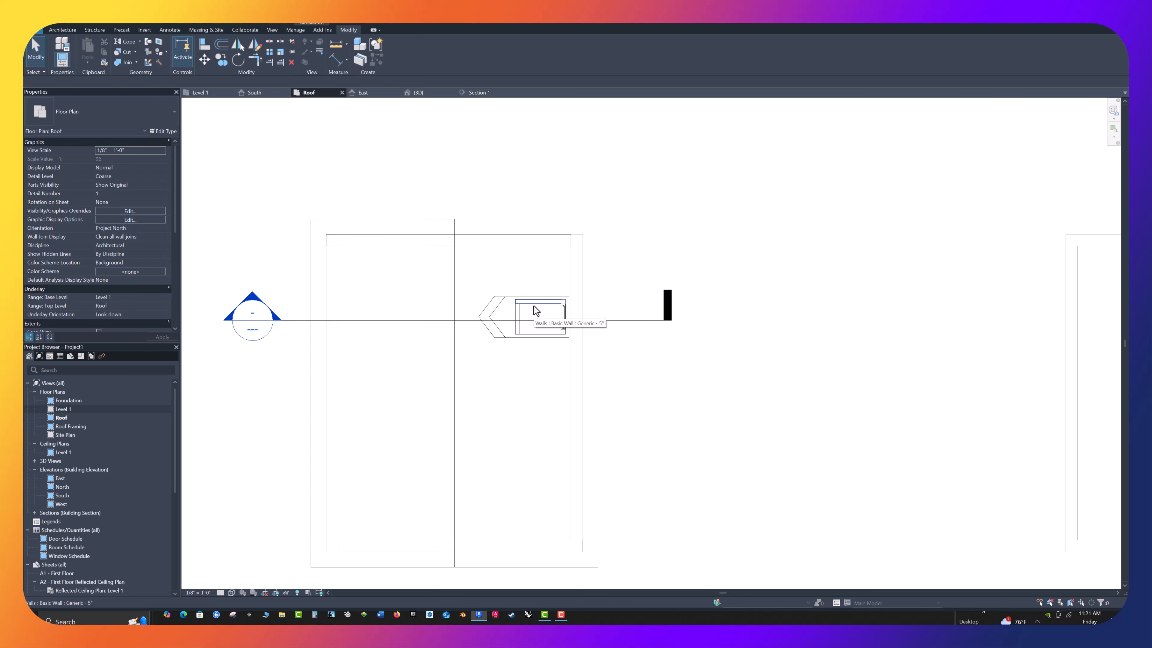
pyautogui.click(533, 310)
pyautogui.scroll(4, 528, 304)
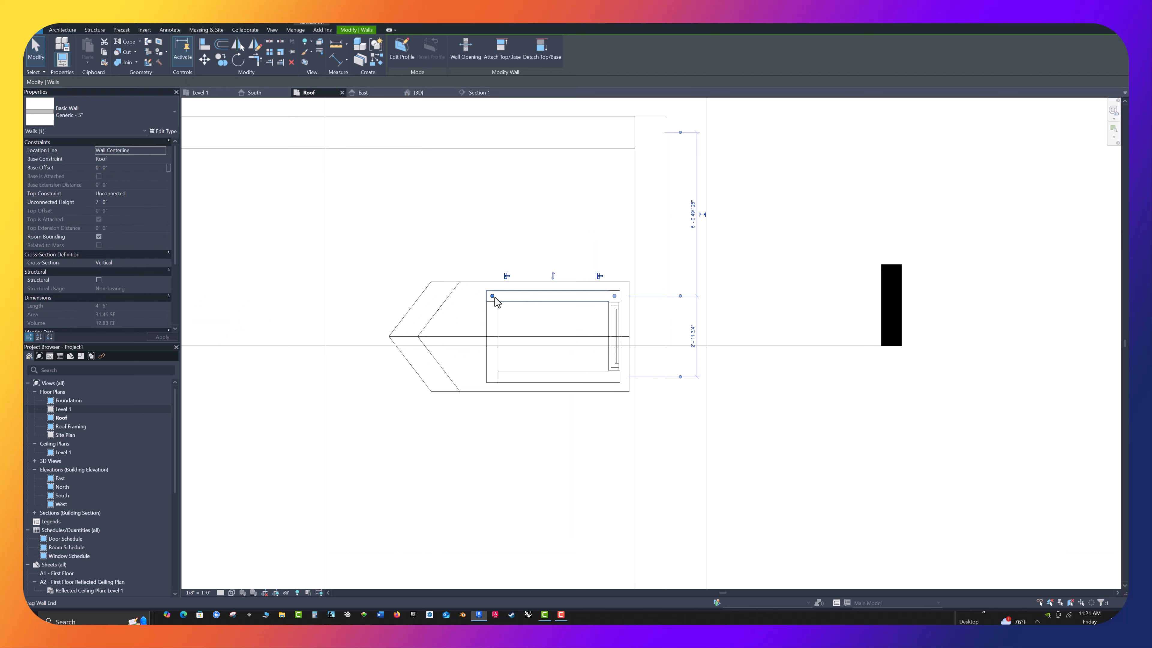
pyautogui.moveTo(494, 298); pyautogui.dragTo(473, 296)
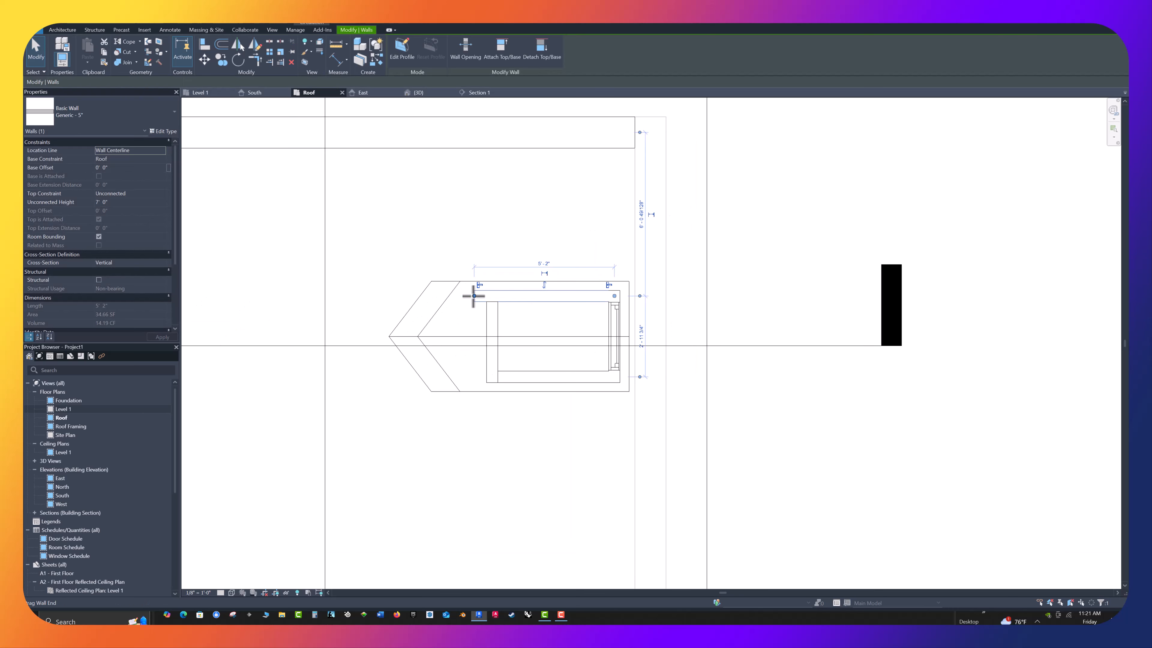
pyautogui.click(517, 382)
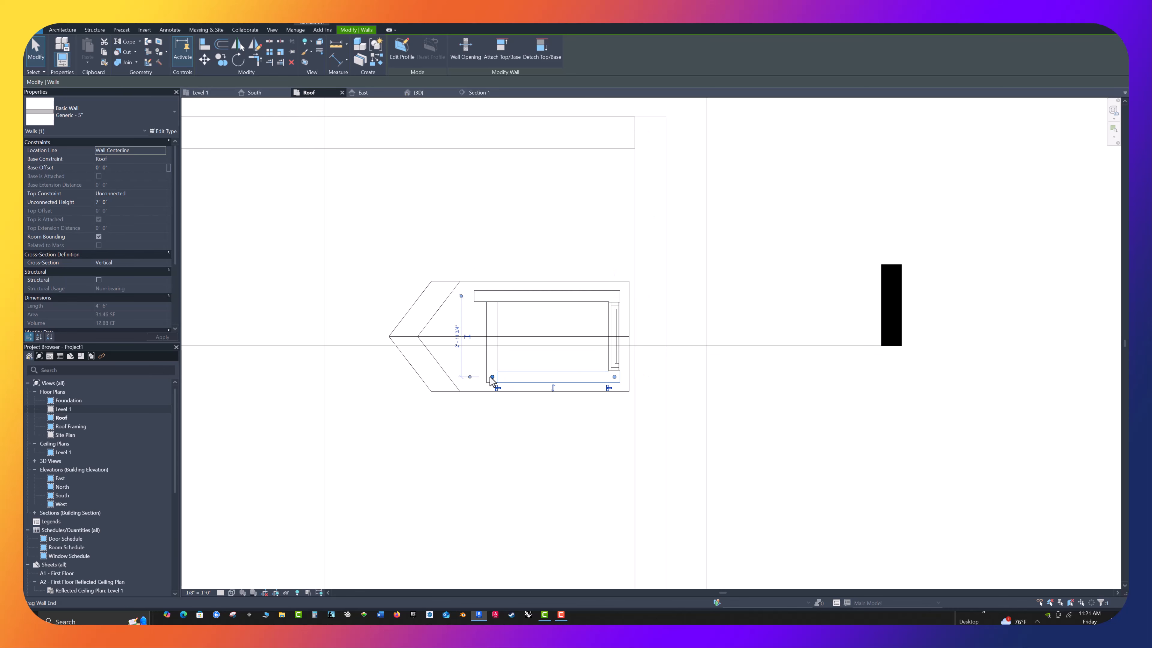
pyautogui.moveTo(490, 376); pyautogui.dragTo(475, 376)
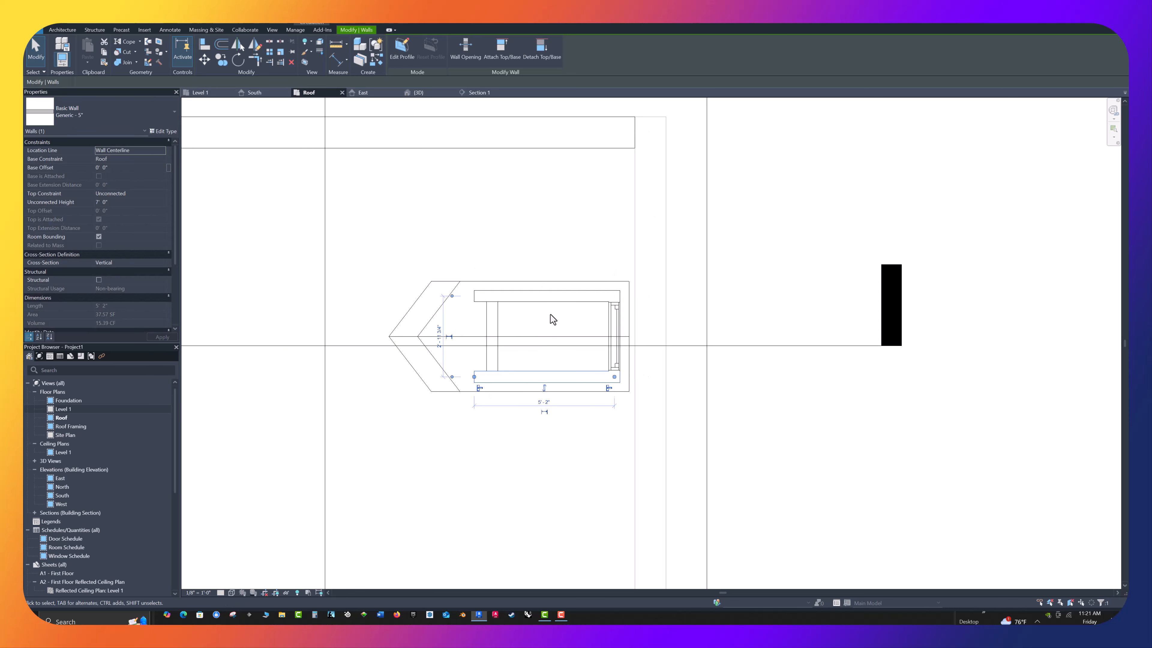
# Delete the dormer's back wall, leaving the two side walls and the front wall in the Roof plan
pyautogui.click(495, 321)
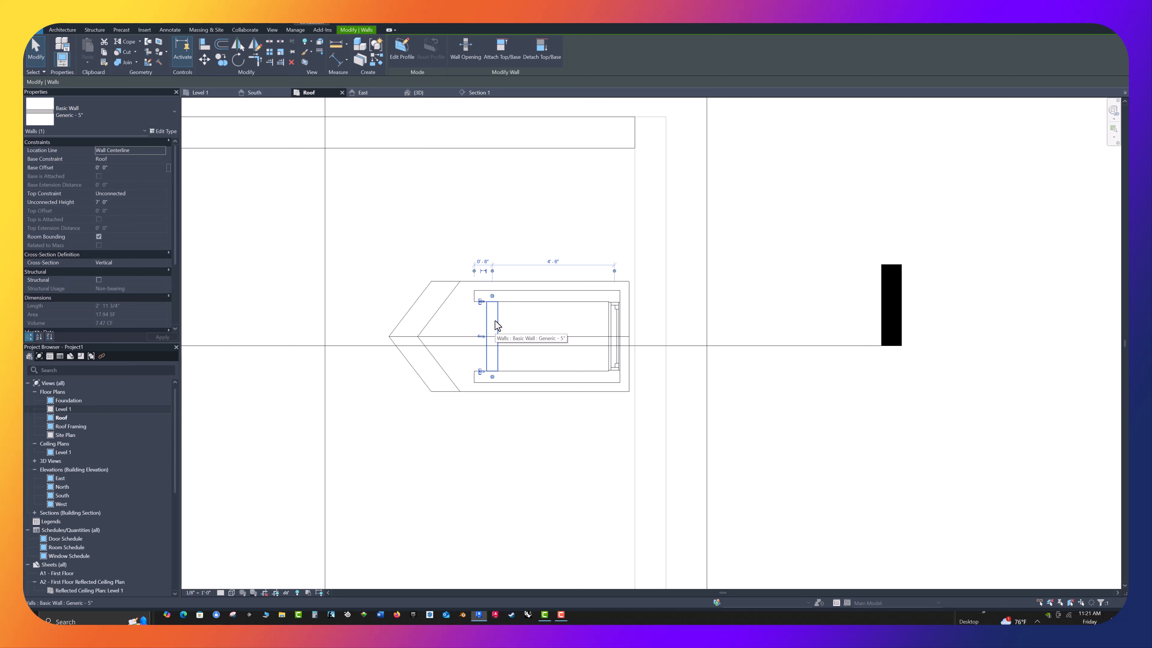
pyautogui.click(367, 295)
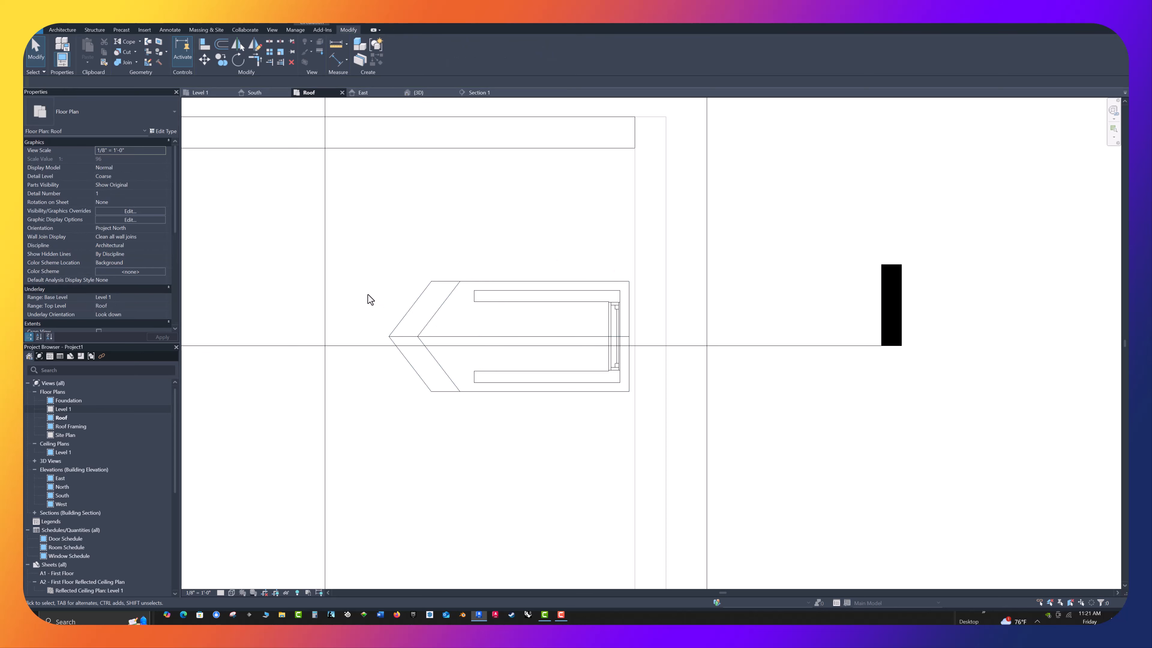
pyautogui.scroll(-2, 743, 240)
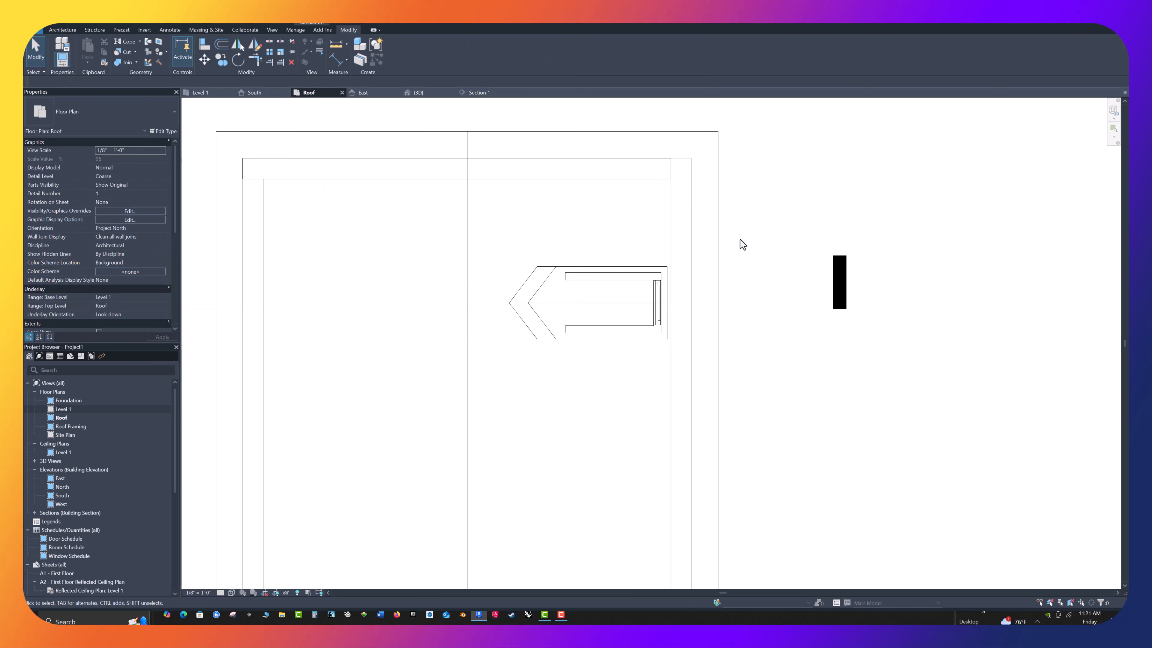
pyautogui.scroll(-1, 739, 240)
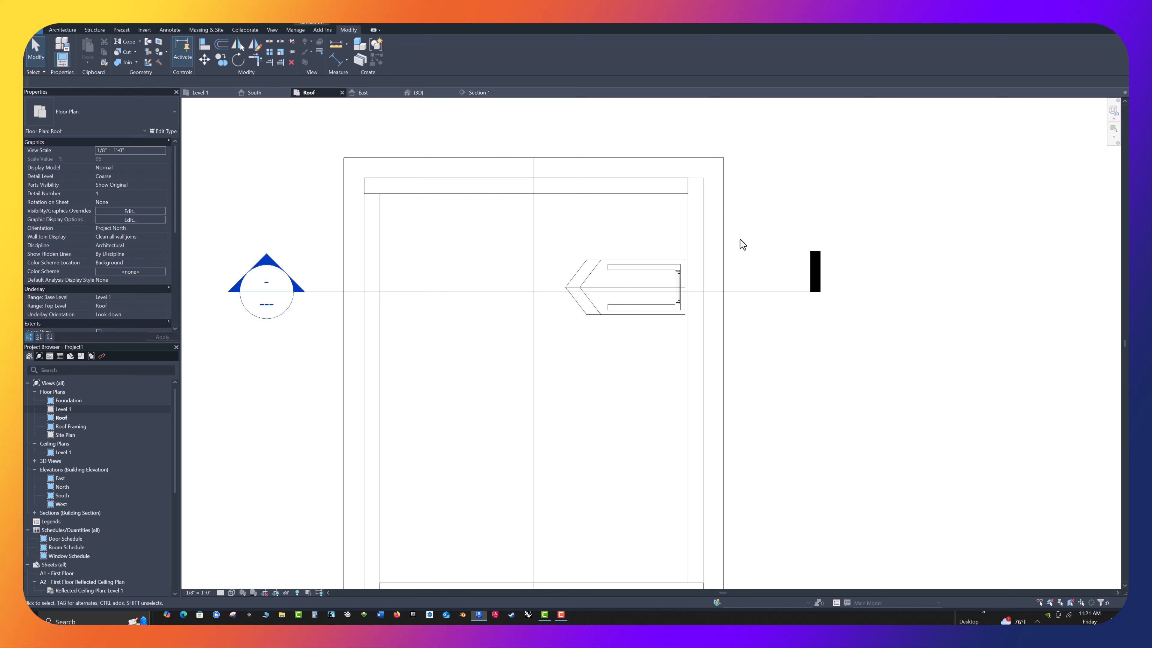
# In the 3D view, stretch the rear end of the dormer's front-facing side wall into the main roof, about 6'-2" long
pyautogui.click(432, 92)
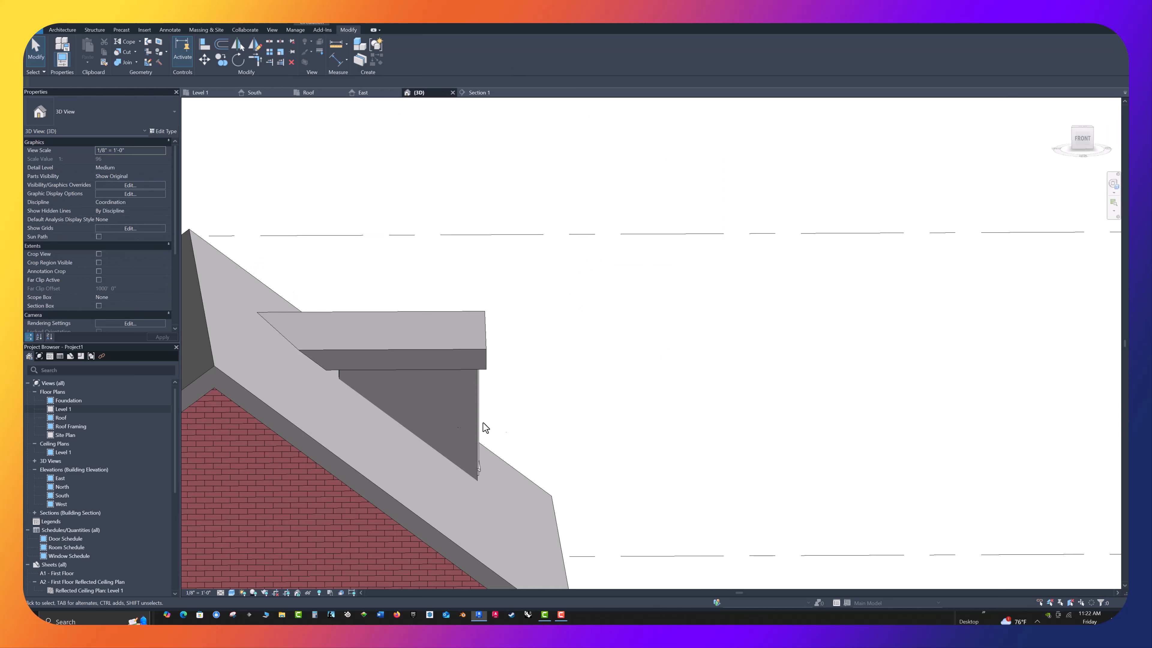
pyautogui.click(342, 374)
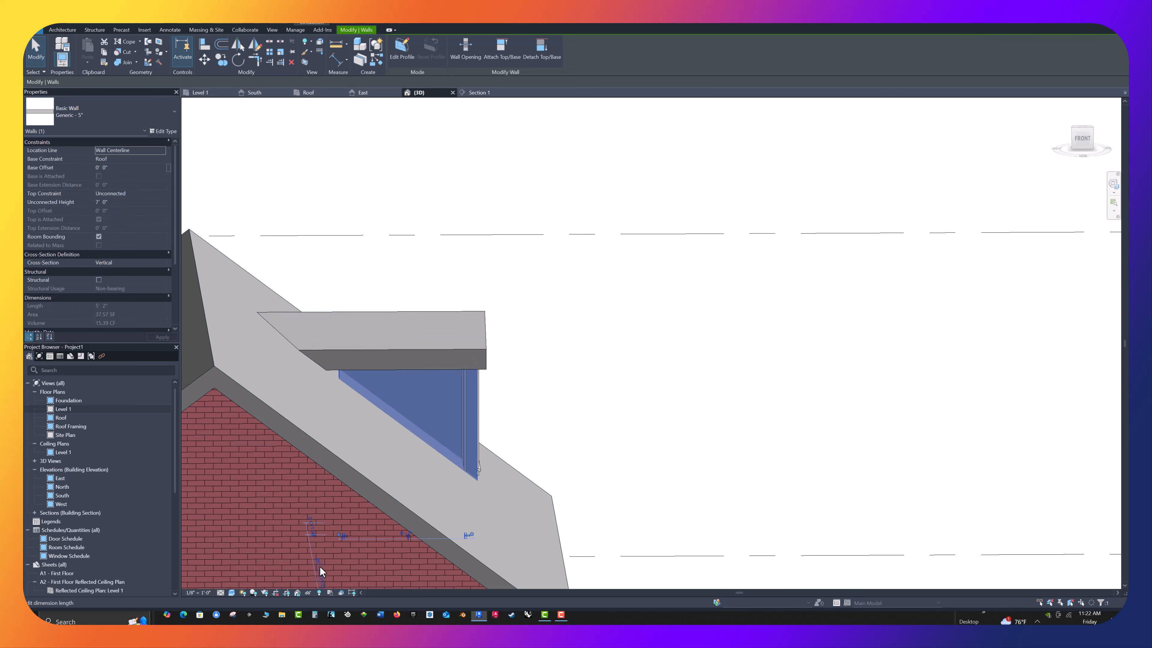
pyautogui.moveTo(342, 537); pyautogui.dragTo(318, 528)
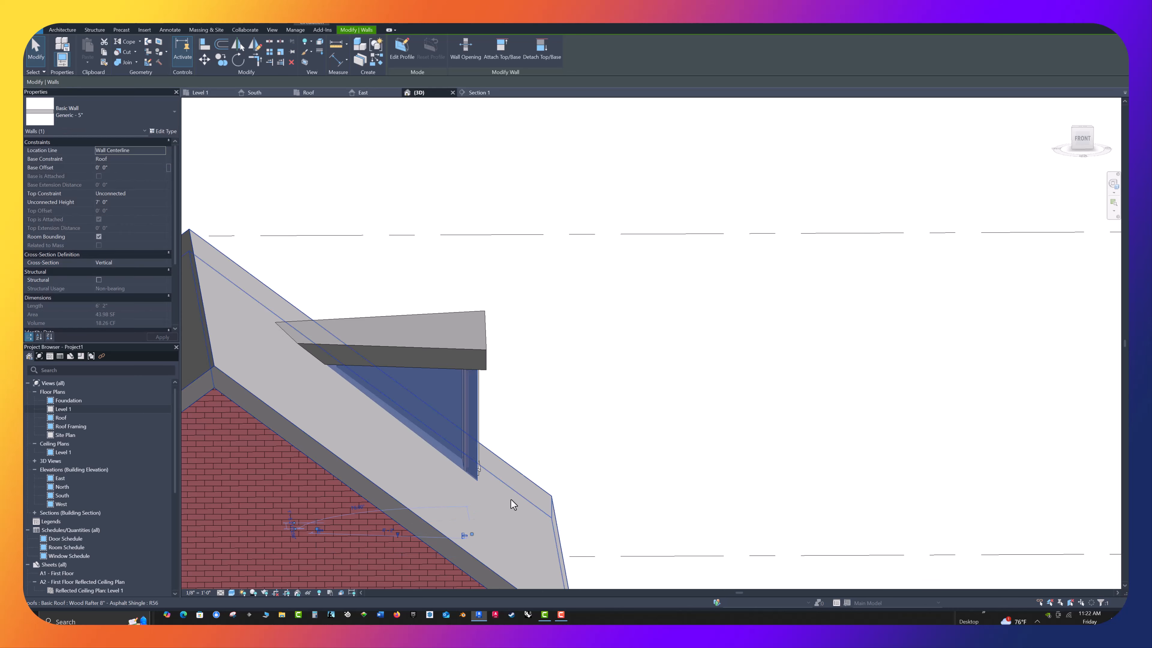
pyautogui.click(615, 418)
pyautogui.keyDown('shift'); pyautogui.moveTo(643, 416); pyautogui.dragTo(365, 408, button='middle'); pyautogui.keyUp('shift')
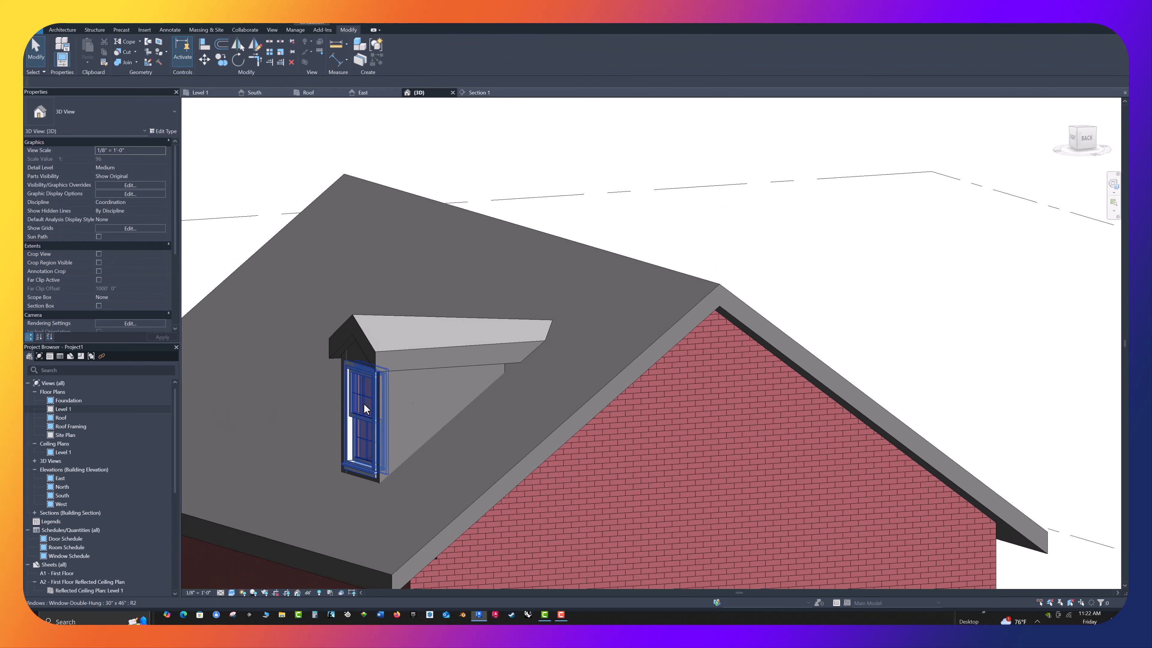
# Stretch the rear end of the opposite dormer side wall into the main roof to close the gap beneath the dormer roof
pyautogui.click(503, 369)
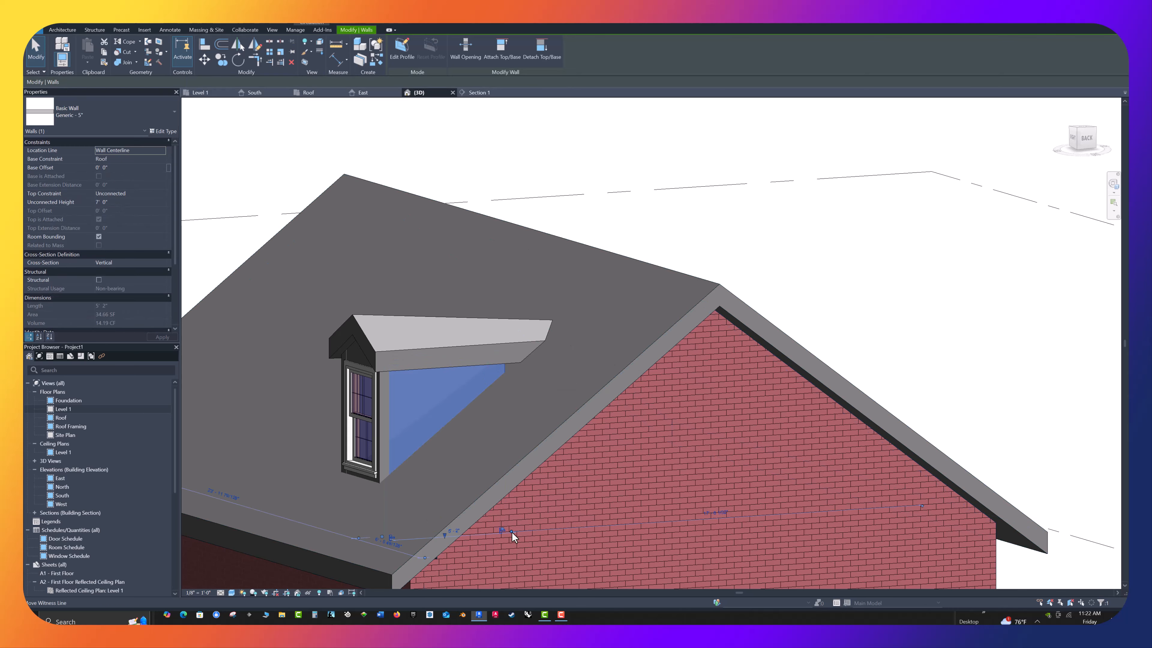
pyautogui.moveTo(511, 531); pyautogui.dragTo(538, 530)
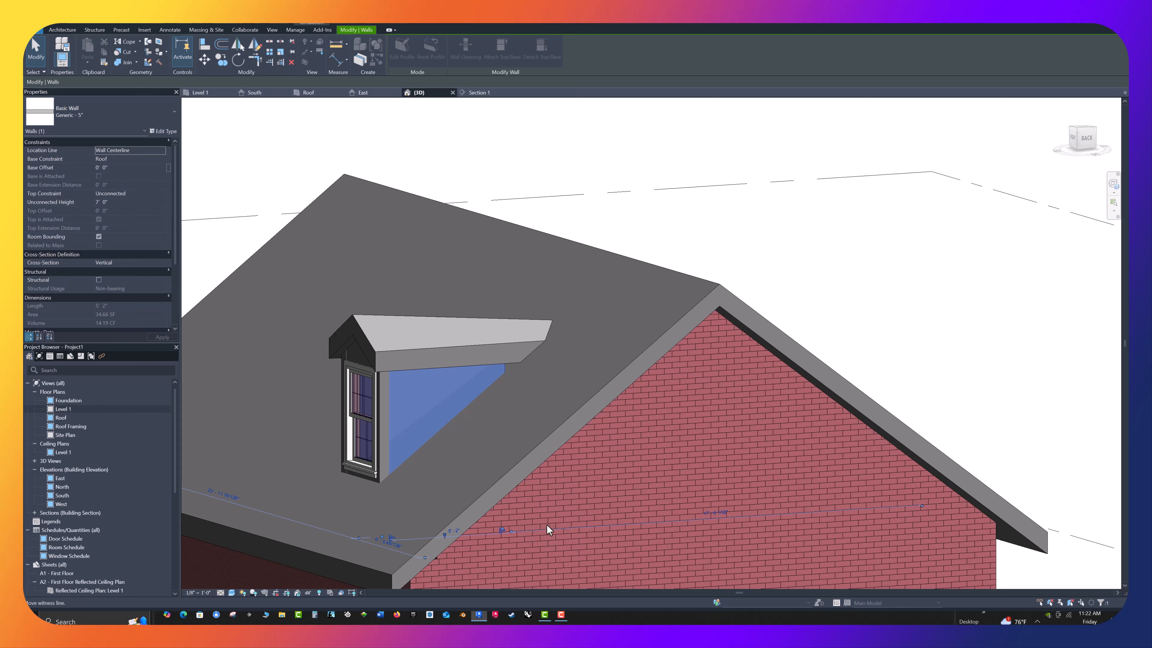
pyautogui.keyDown('shift'); pyautogui.moveTo(840, 311); pyautogui.dragTo(764, 326, button='middle'); pyautogui.keyUp('shift')
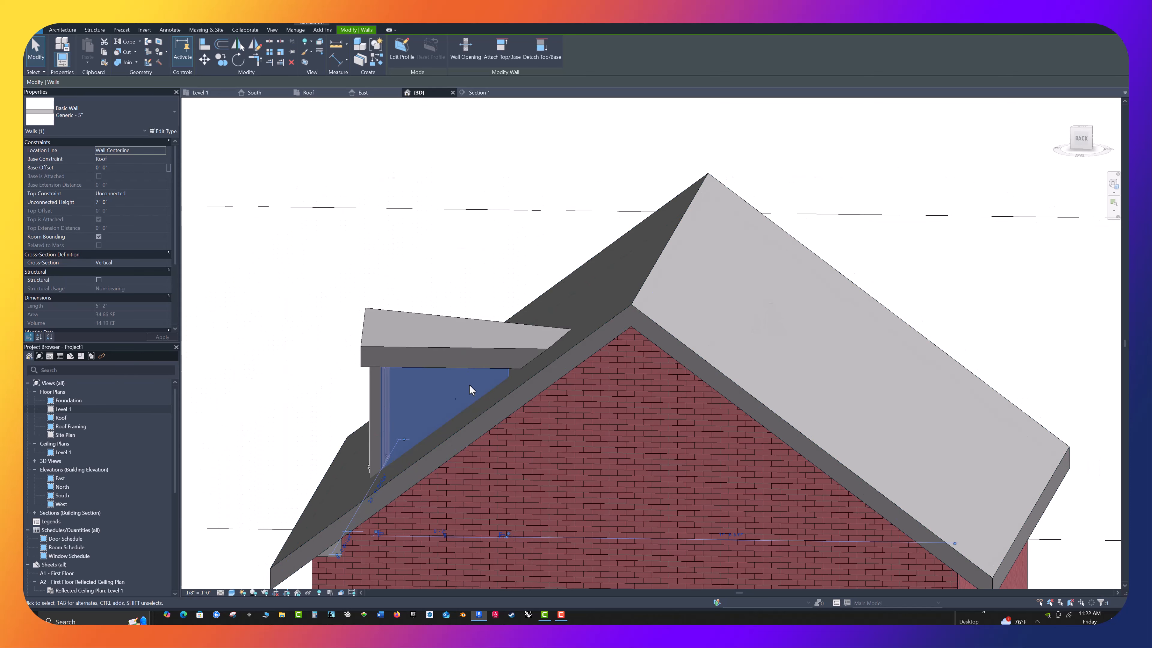
pyautogui.press('Escape')
pyautogui.click(506, 367)
pyautogui.press('Escape')
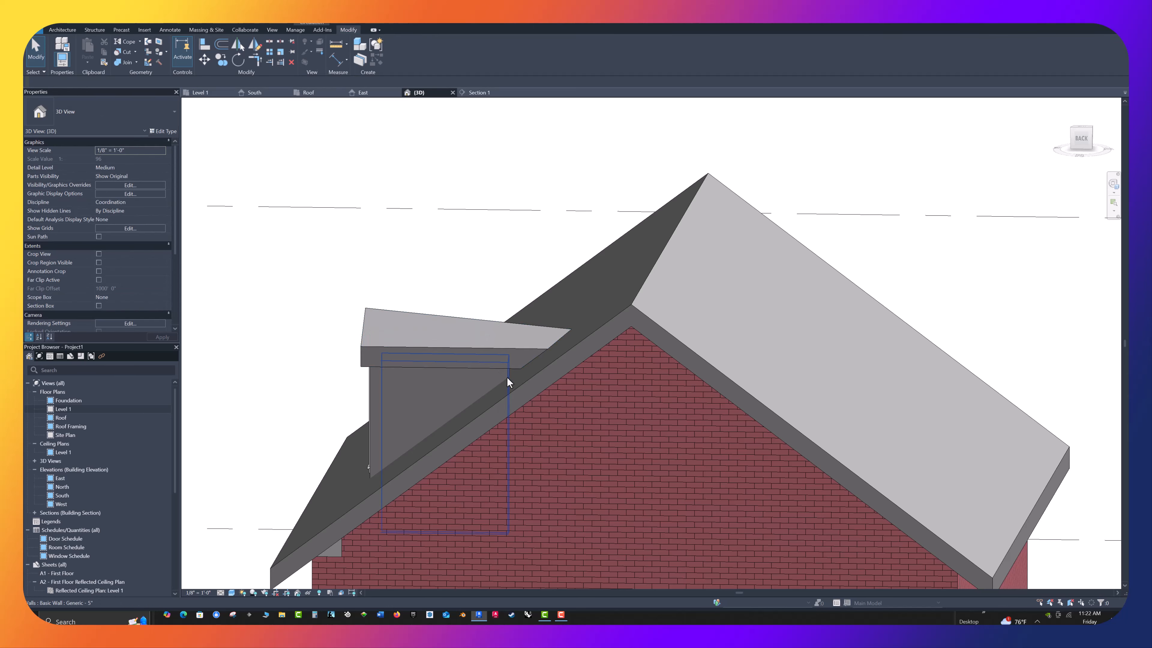
pyautogui.click(506, 377)
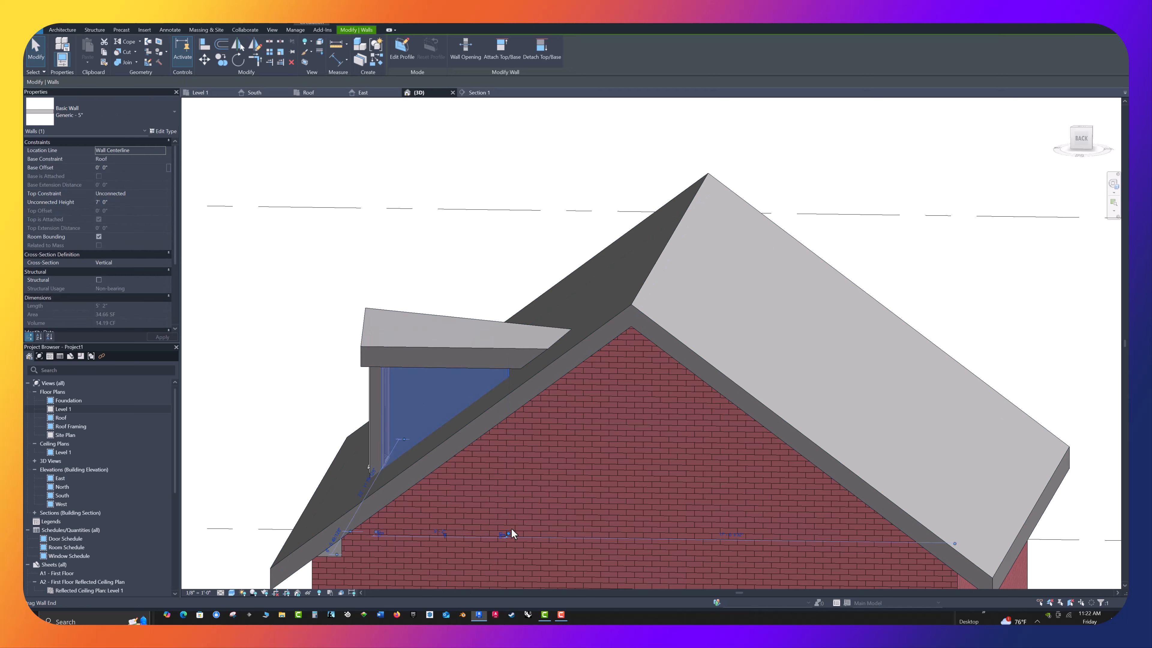
pyautogui.press('Escape')
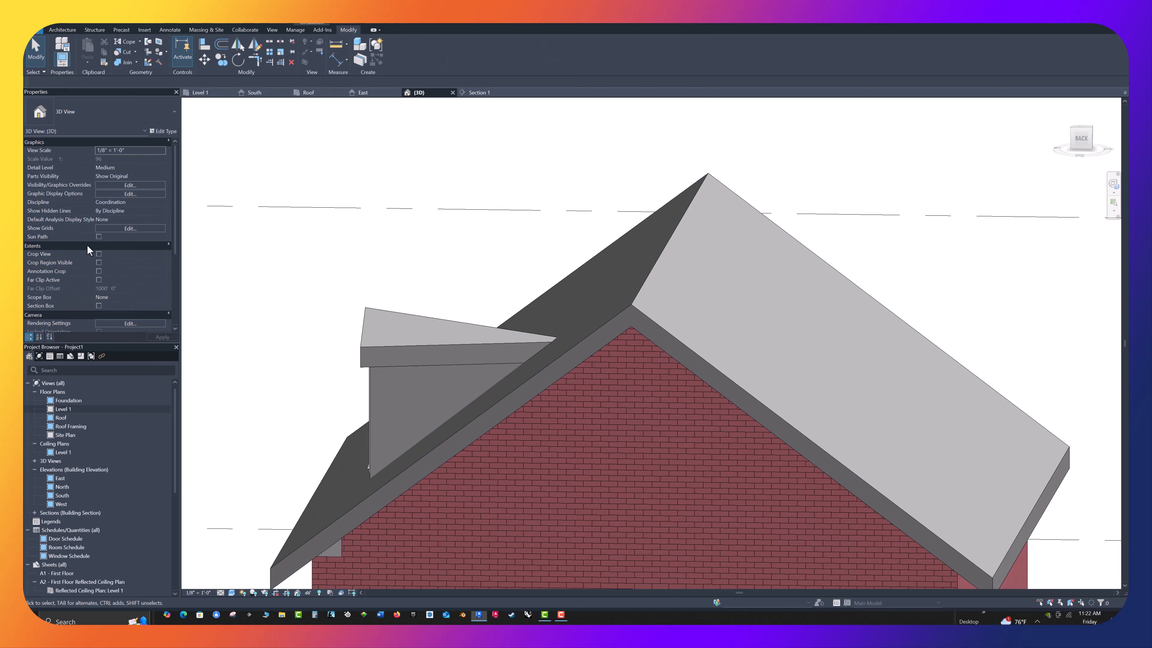
# Undo the last two stretches of the dormer side walls made in the 3D view
pyautogui.keyDown('shift'); pyautogui.moveTo(254, 348); pyautogui.dragTo(720, 390, button='middle'); pyautogui.keyUp('shift')
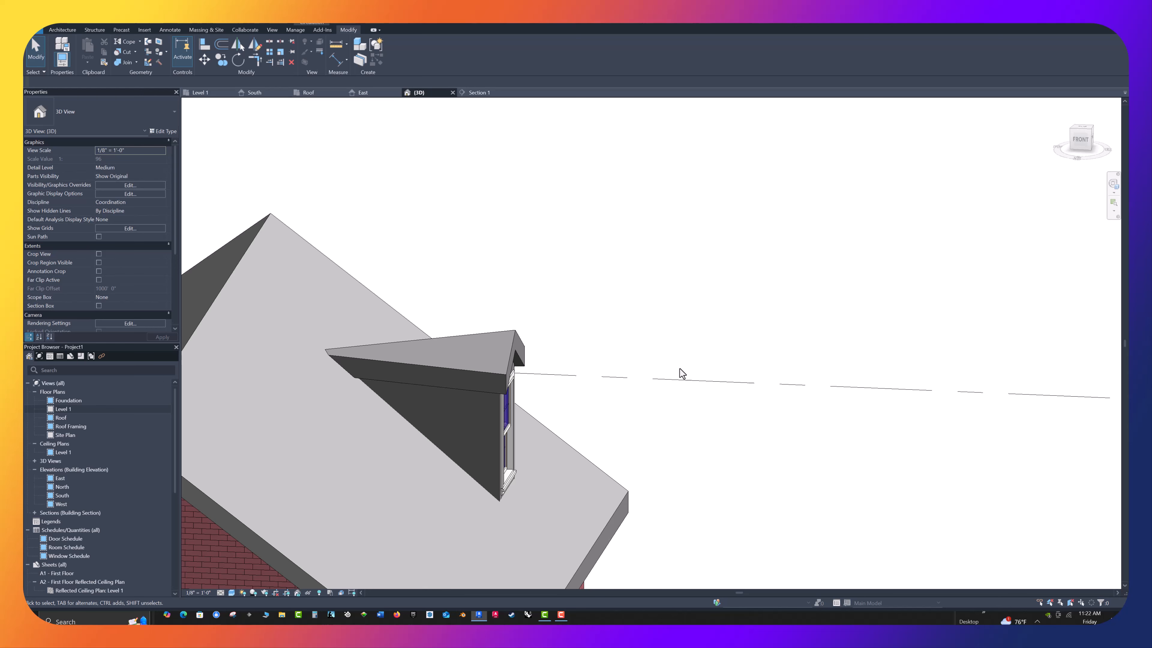
pyautogui.hotkey('ctrl', 'z')
pyautogui.hotkey('ctrl', 'z')
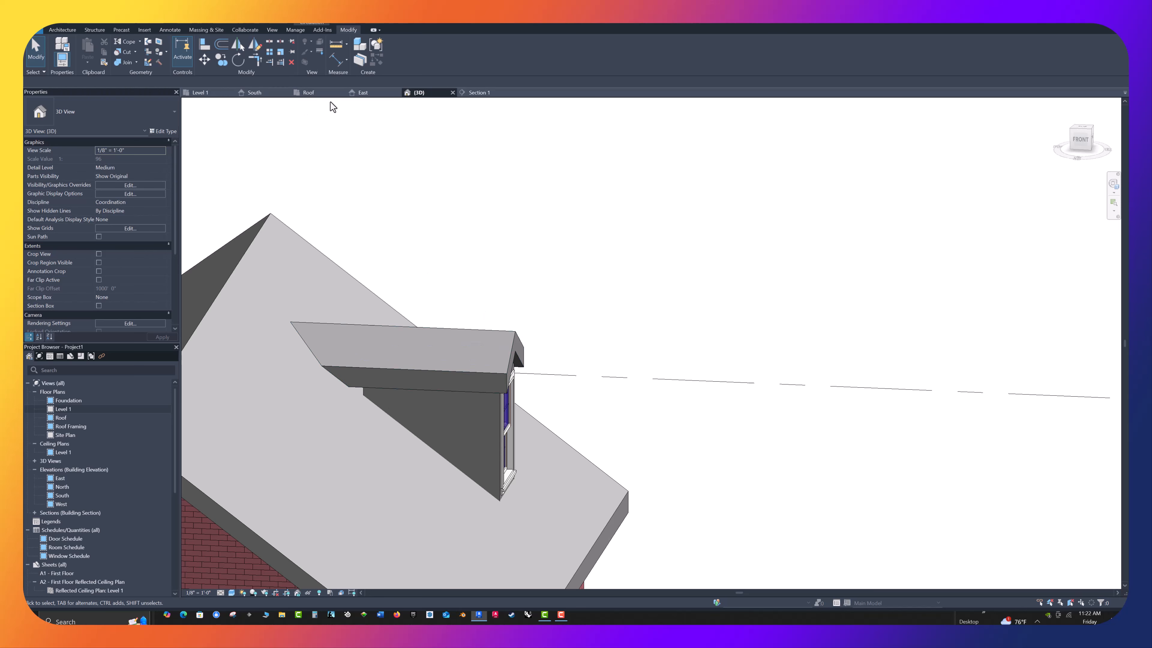
# In the Roof floor plan, extend the rear ends of both dormer side walls to about 5'-10" long
pyautogui.click(307, 93)
pyautogui.scroll(3, 589, 278)
pyautogui.click(616, 320)
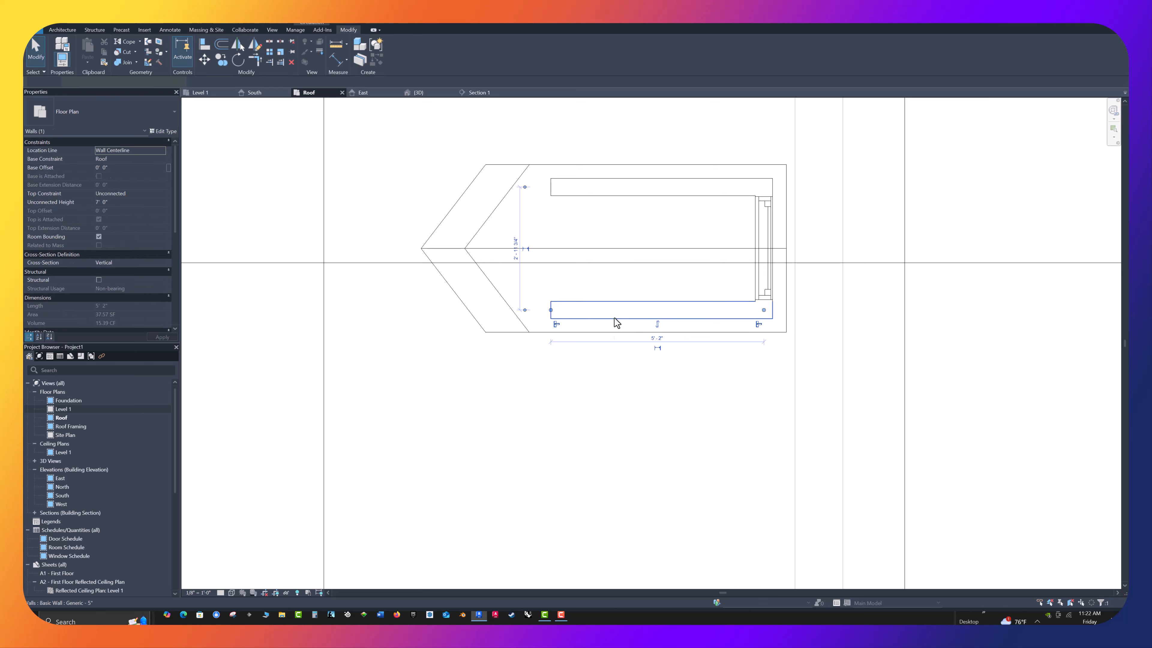
pyautogui.moveTo(550, 310); pyautogui.dragTo(523, 310)
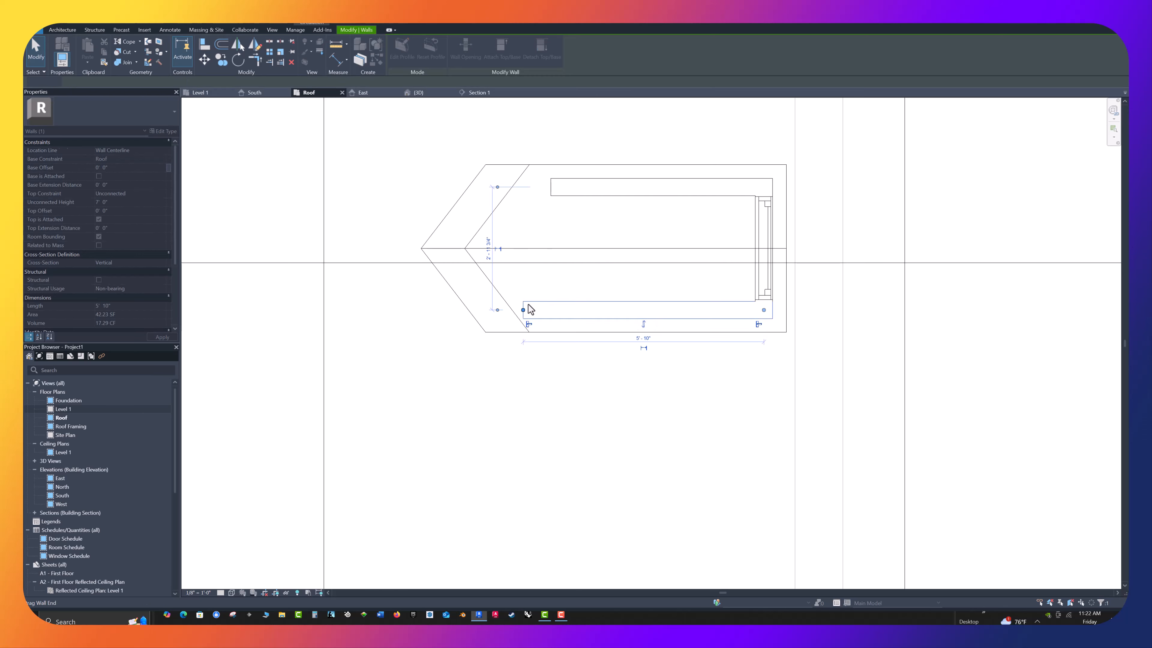
pyautogui.click(569, 196)
pyautogui.moveTo(550, 186); pyautogui.dragTo(523, 186)
pyautogui.press('Escape')
pyautogui.scroll(-1, 399, 159)
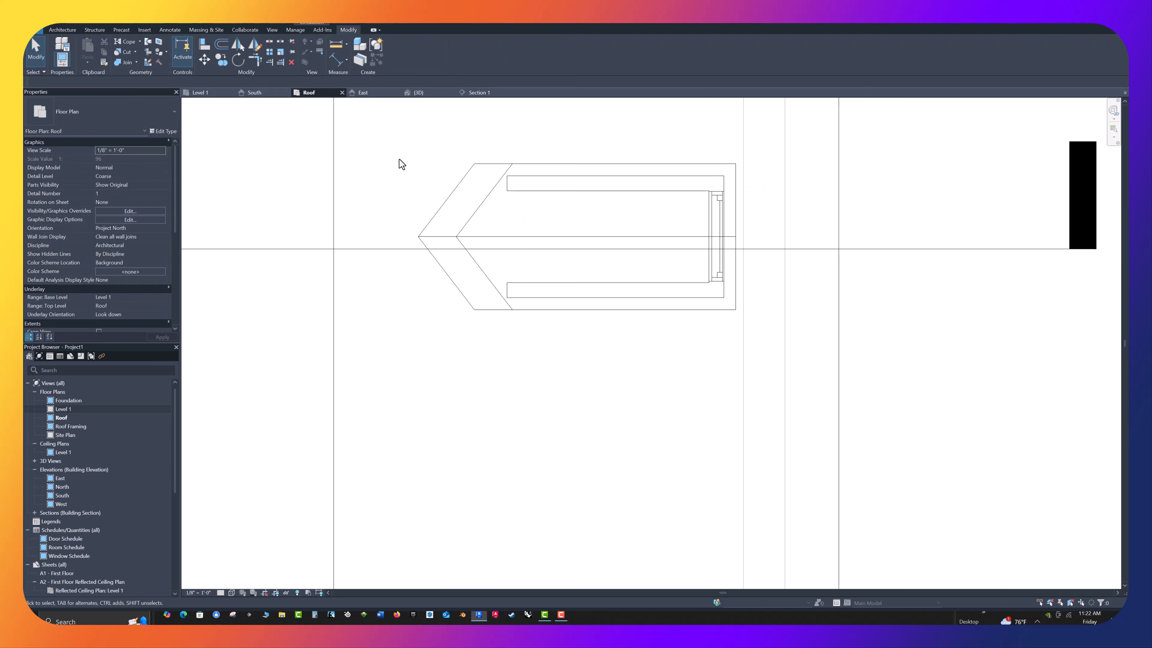
pyautogui.click(415, 92)
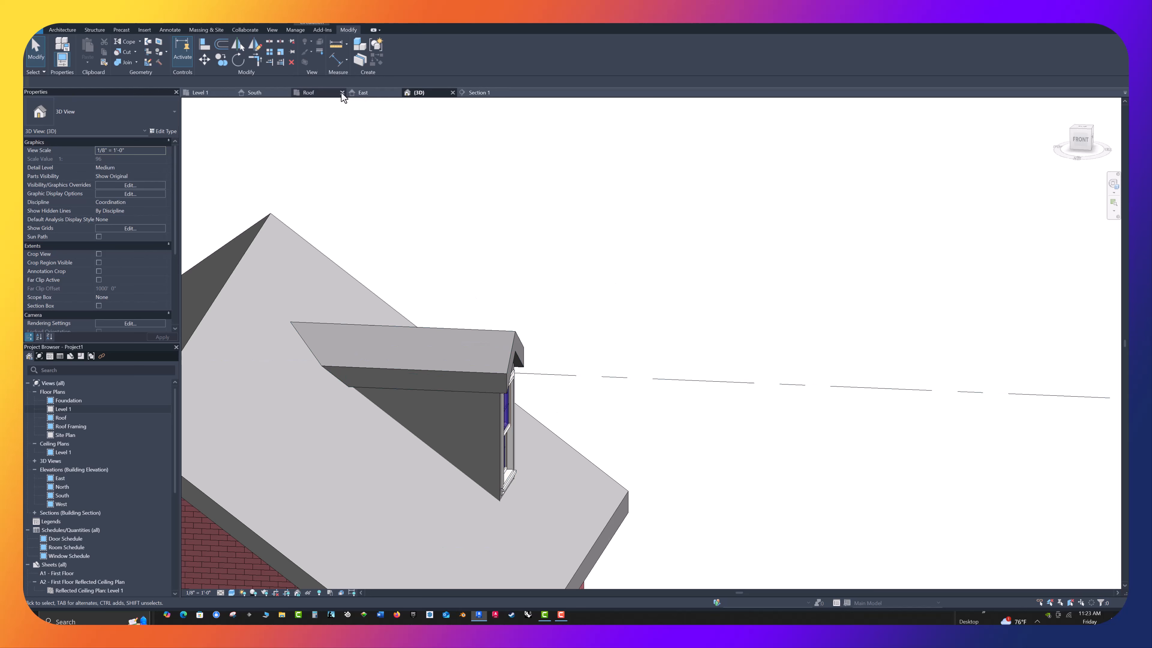
# In the Roof floor plan, start a Dormer Opening in the main roof and pick the dormer roof as a boundary
pyautogui.click(312, 92)
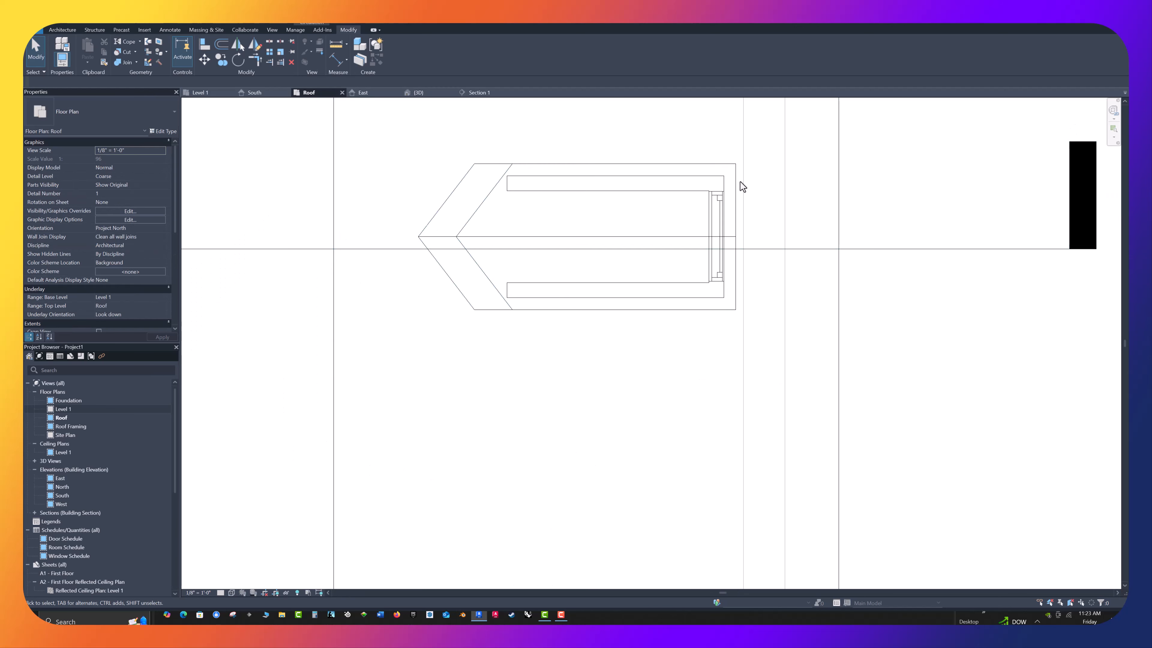
pyautogui.scroll(-2, 734, 191)
pyautogui.moveTo(788, 295); pyautogui.dragTo(787, 290, button='middle')
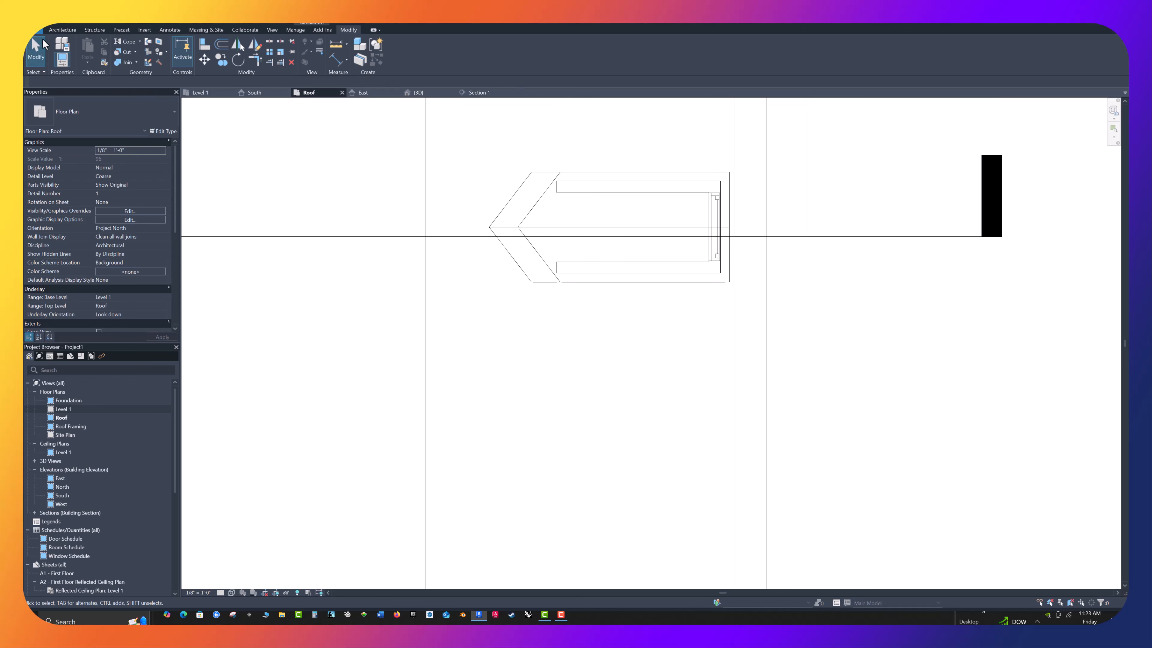
pyautogui.click(60, 32)
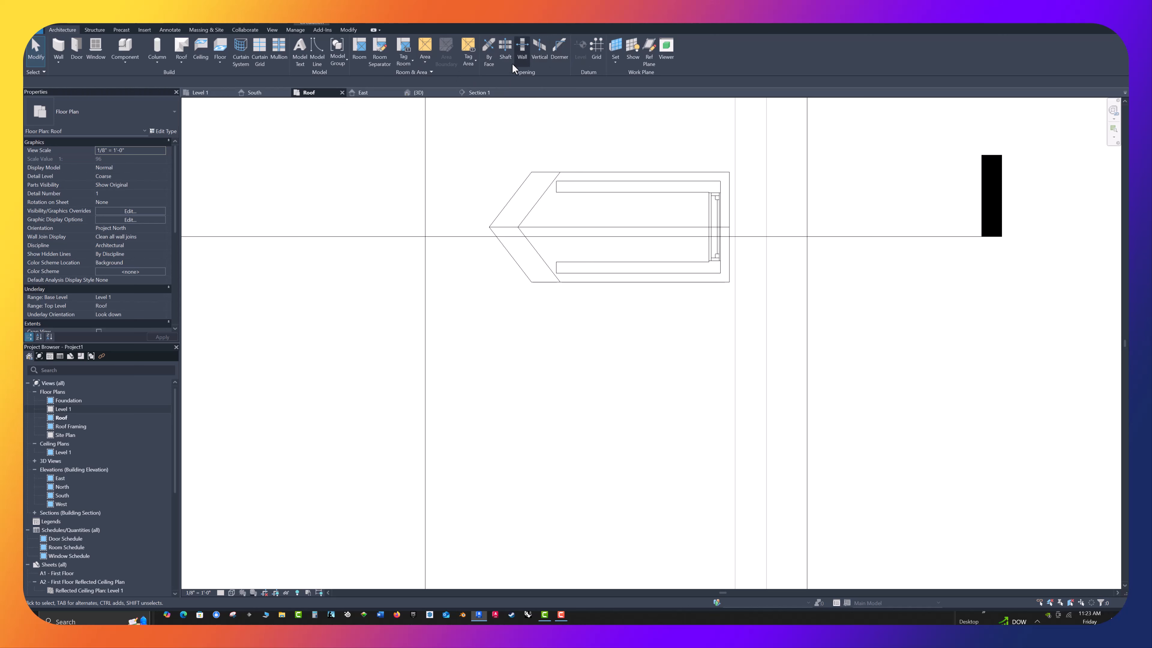
pyautogui.click(561, 47)
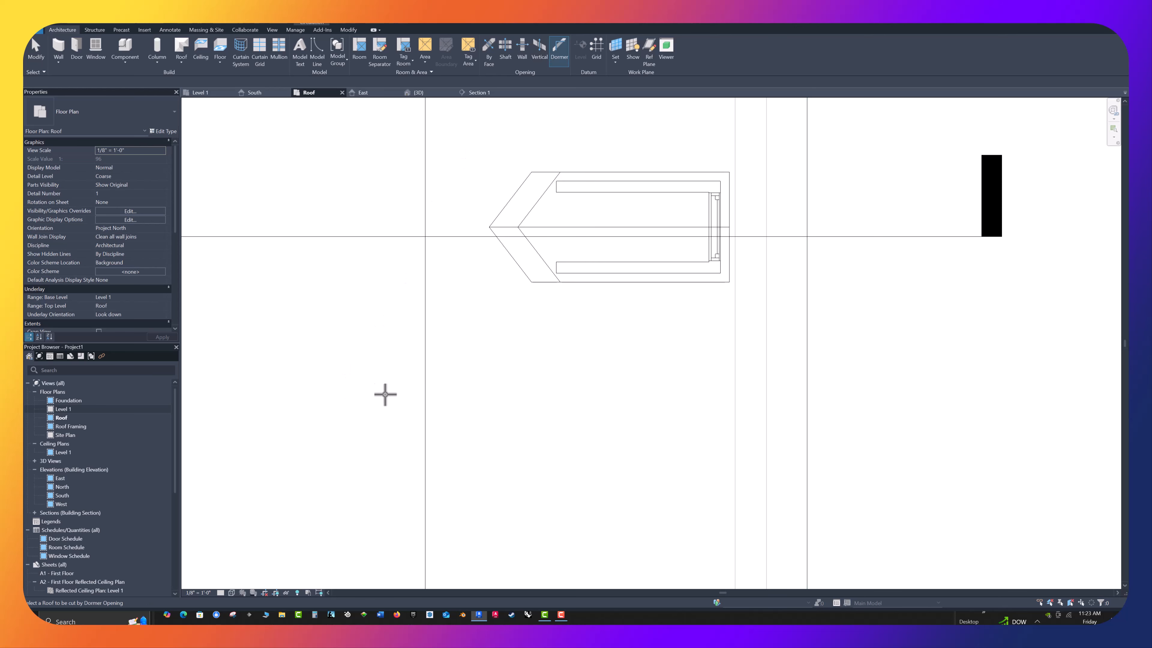
pyautogui.click(805, 333)
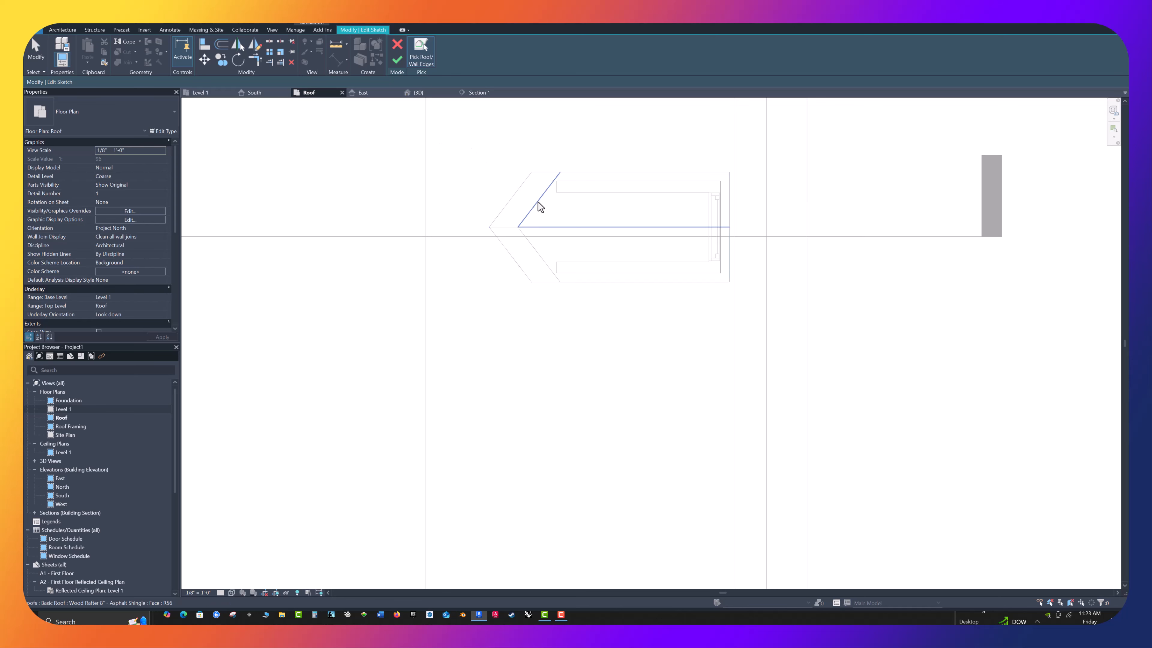
pyautogui.click(507, 204)
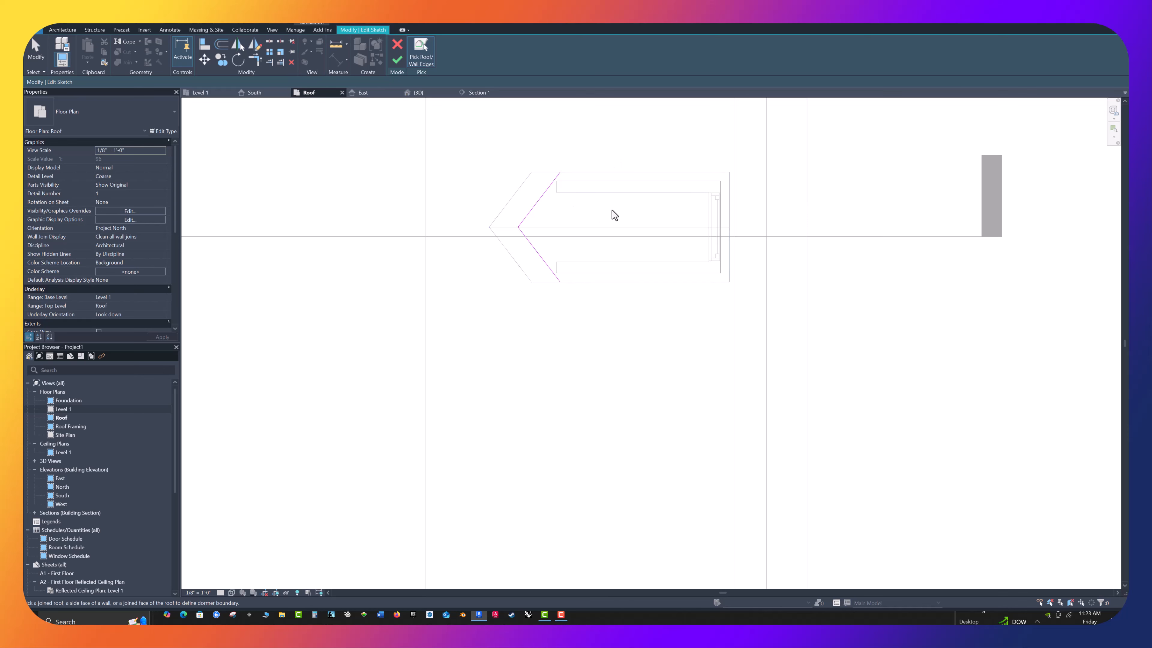
# Add the inner faces of the dormer's two side walls and front wall to the opening boundary
pyautogui.click(610, 192)
pyautogui.click(605, 262)
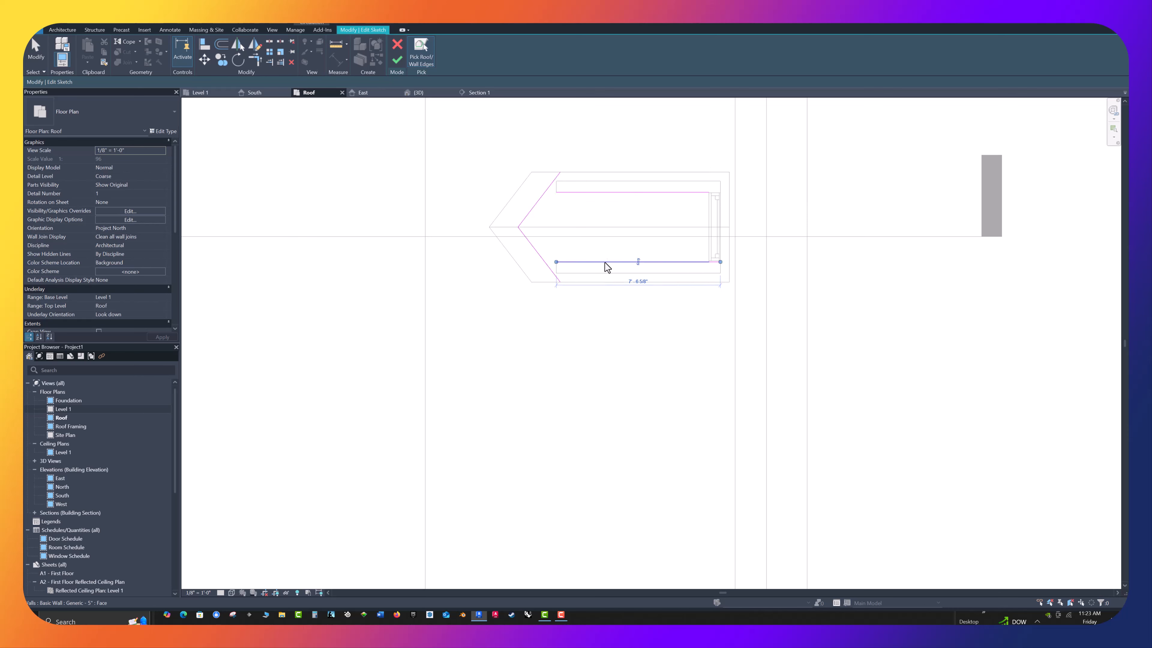
pyautogui.click(710, 210)
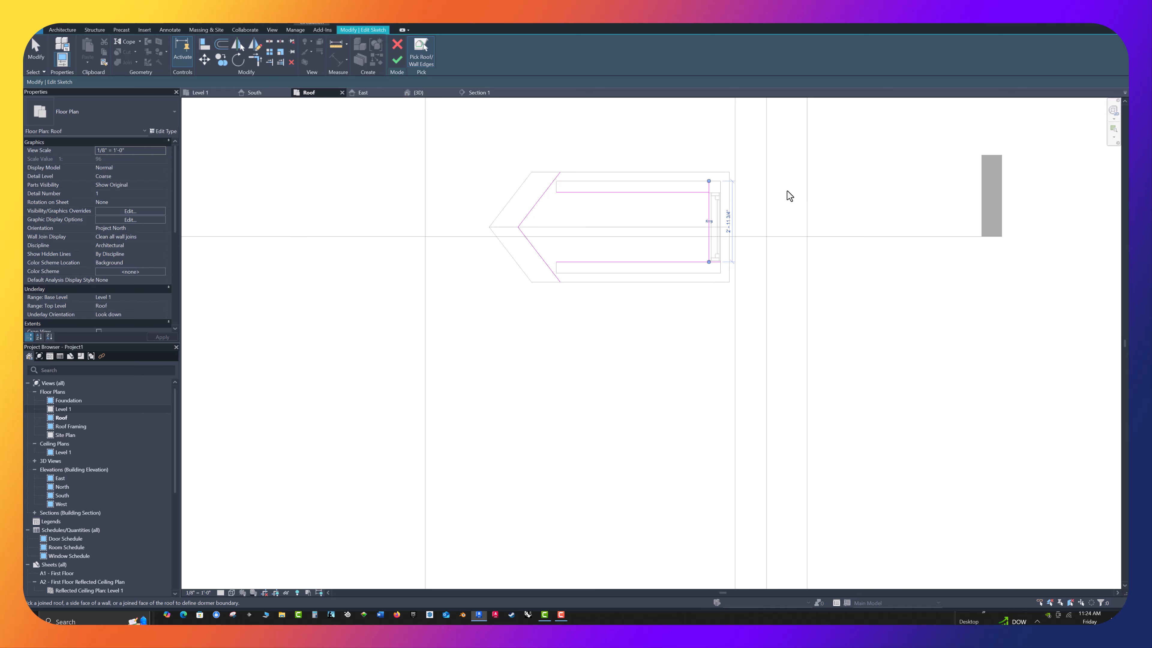
pyautogui.scroll(3, 567, 208)
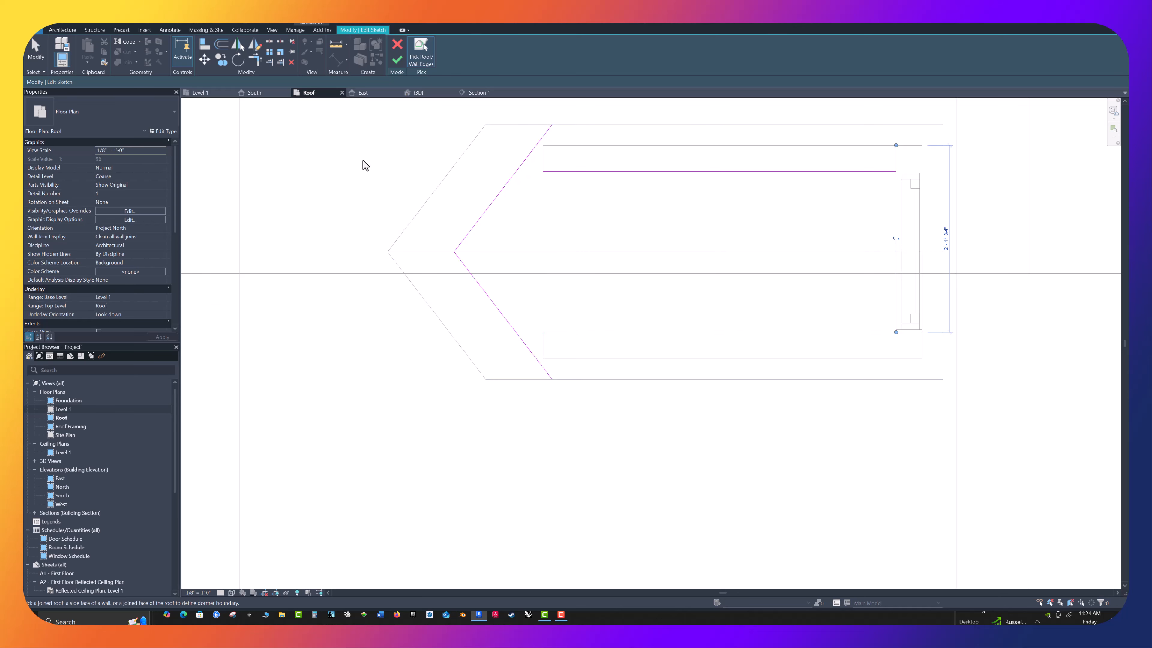
pyautogui.press('Escape')
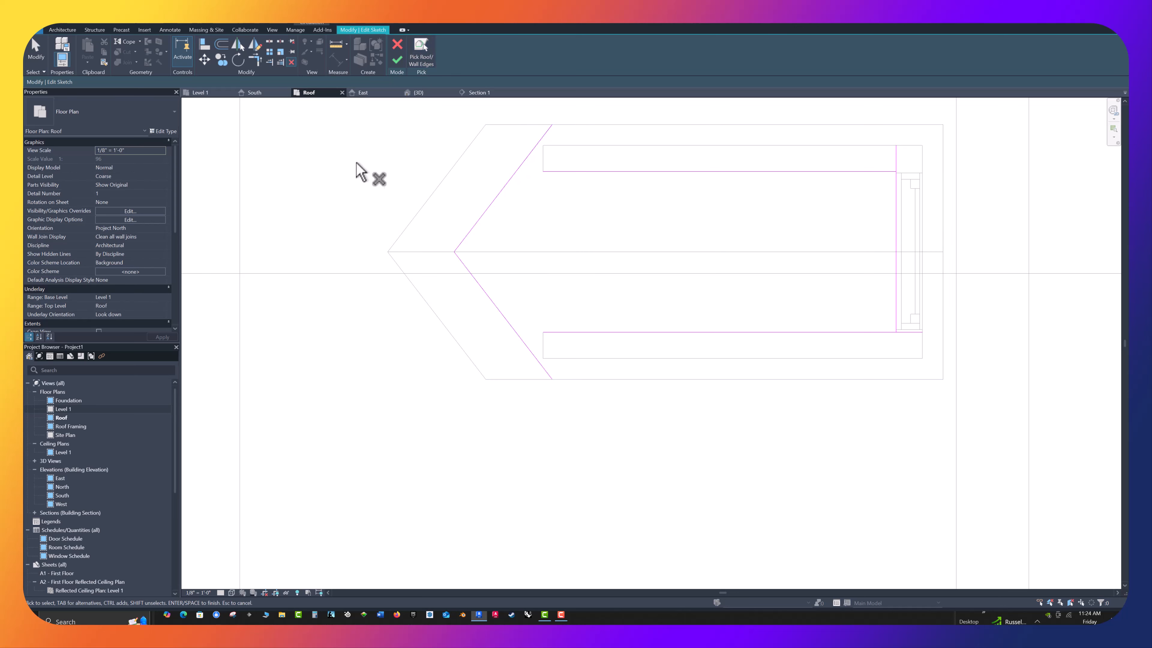
pyautogui.click(497, 196)
pyautogui.click(578, 171)
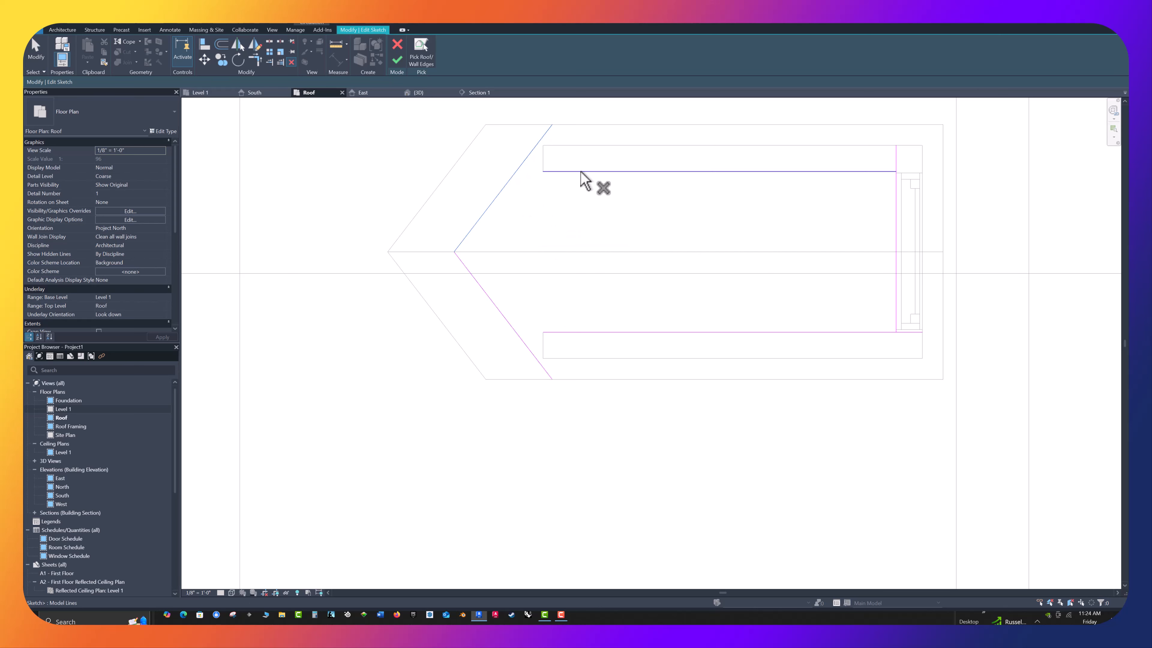
pyautogui.click(485, 212)
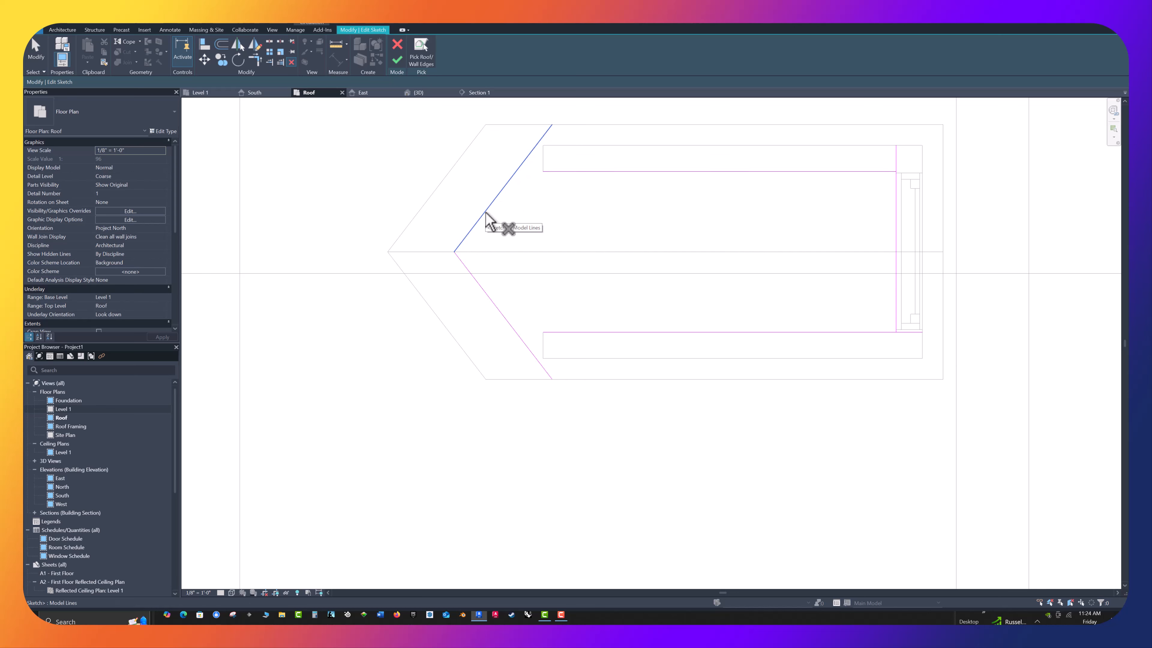
pyautogui.press('Escape')
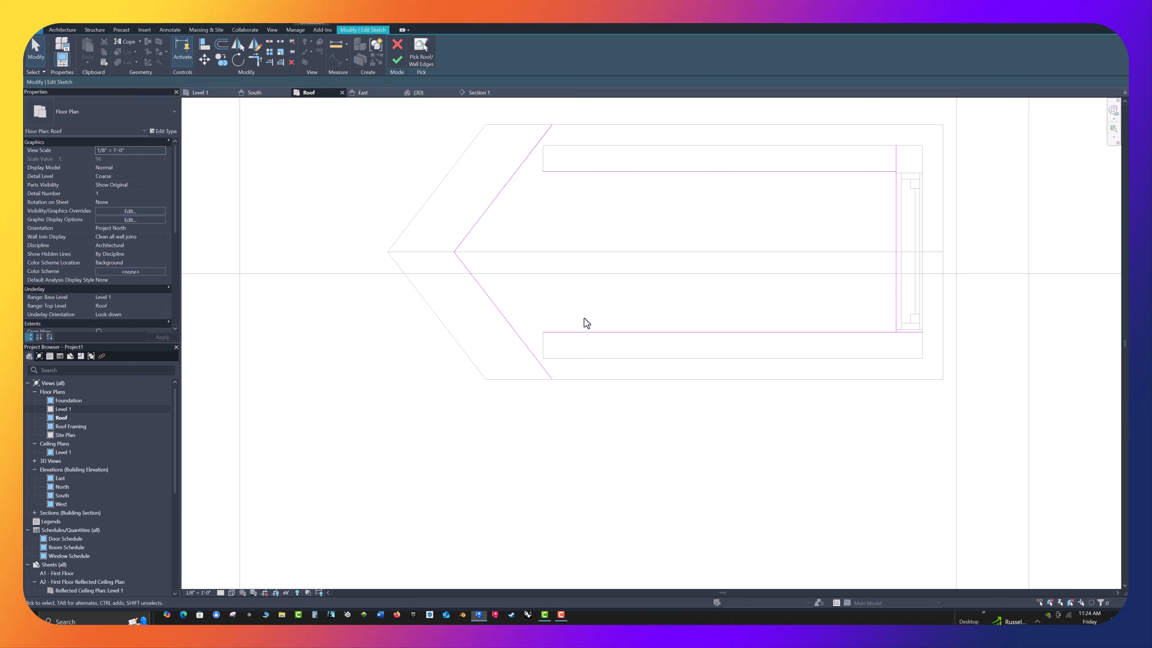
# Trim the two angled dormer-roof lines to corners with the side-wall lines in the opening sketch
pyautogui.click(501, 316)
pyautogui.click(556, 333)
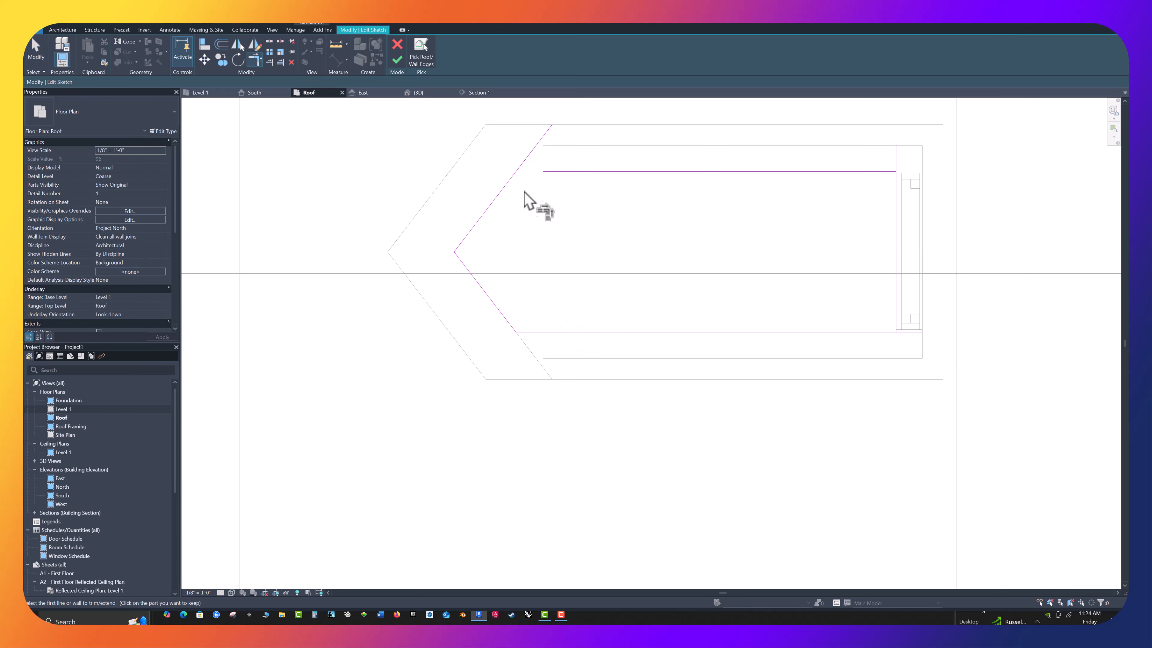
pyautogui.click(502, 200)
pyautogui.click(563, 172)
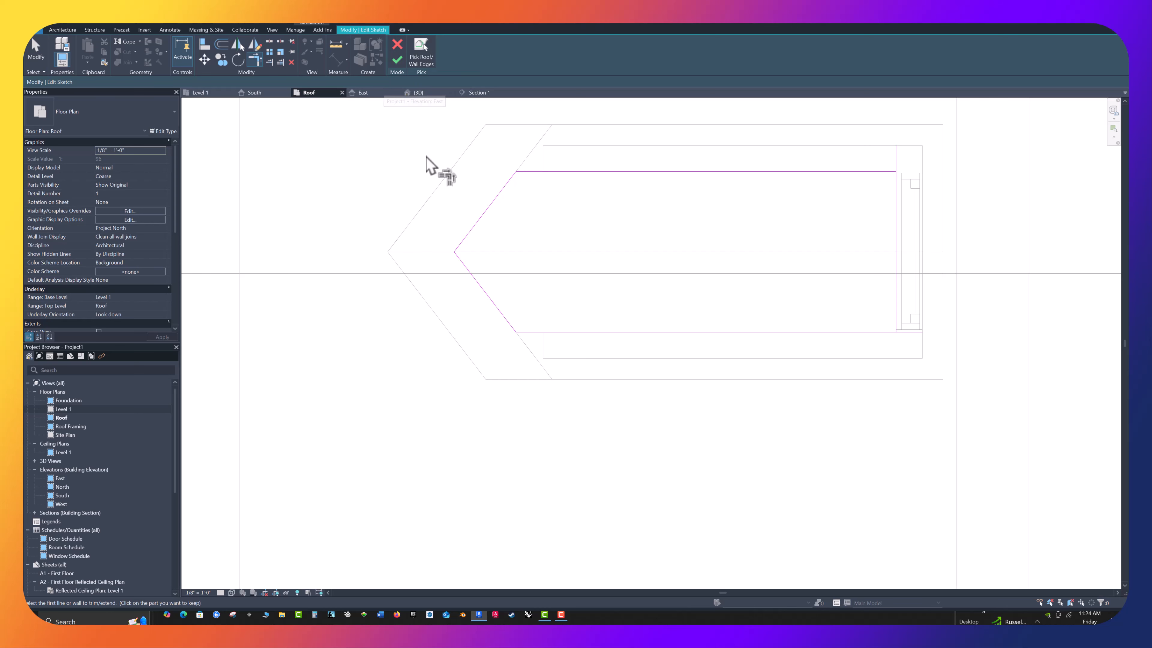
# Trim the front-wall line to the side-wall lines to close the boundary, and finish the dormer opening
pyautogui.scroll(1, 882, 156)
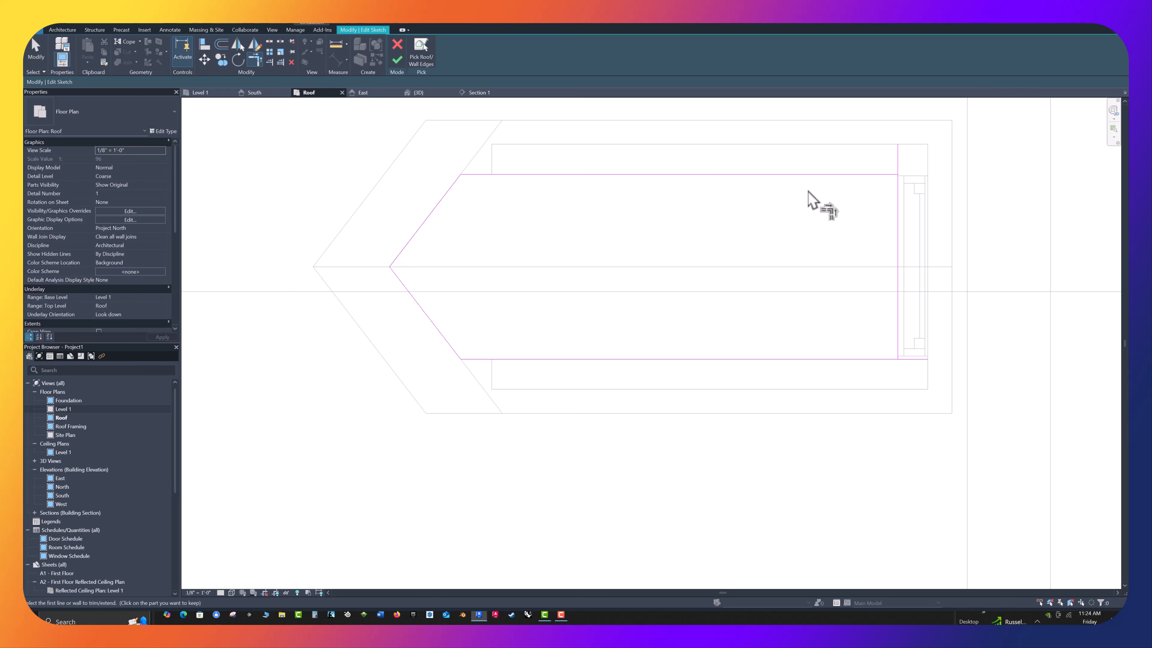
pyautogui.click(897, 207)
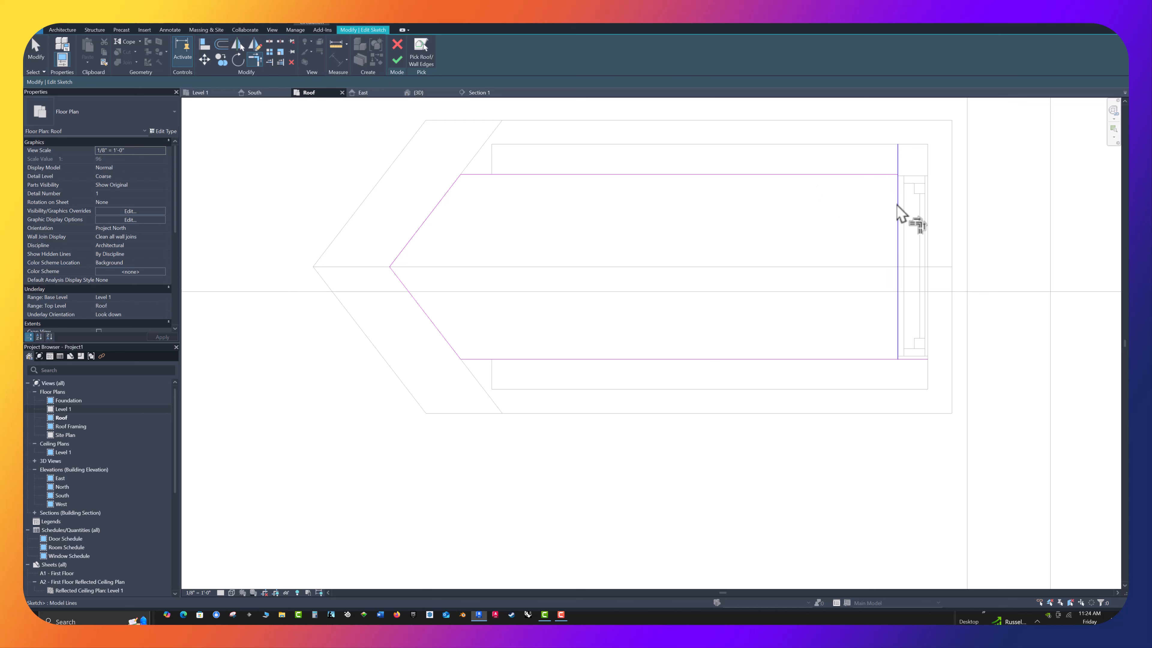
pyautogui.click(875, 176)
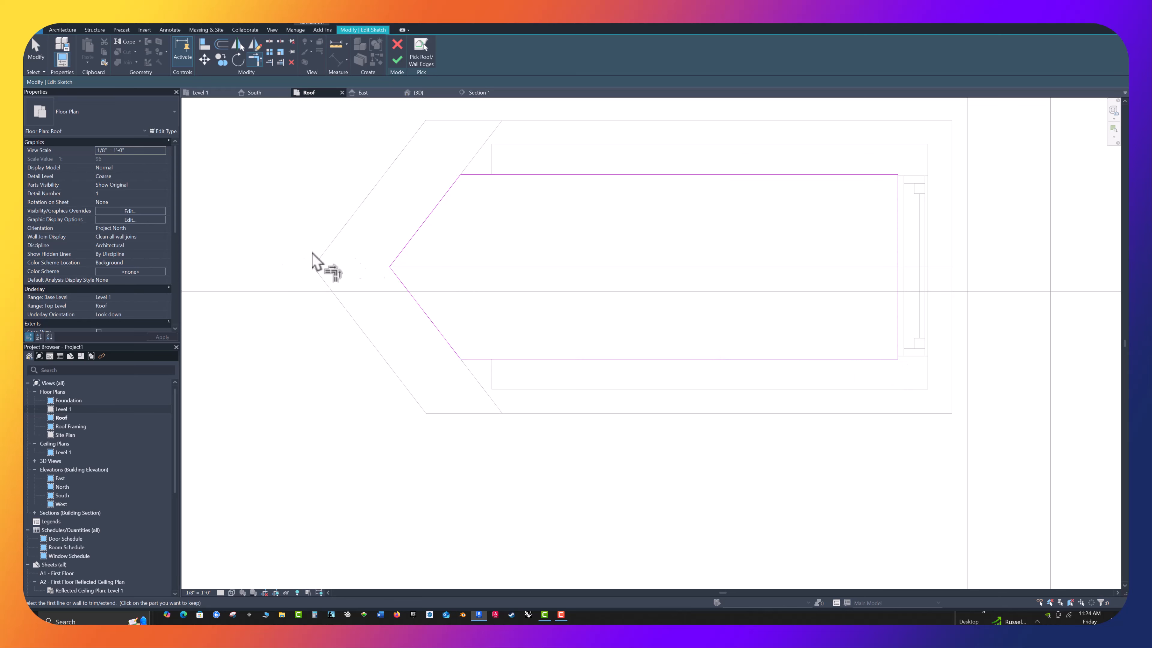
pyautogui.click(396, 63)
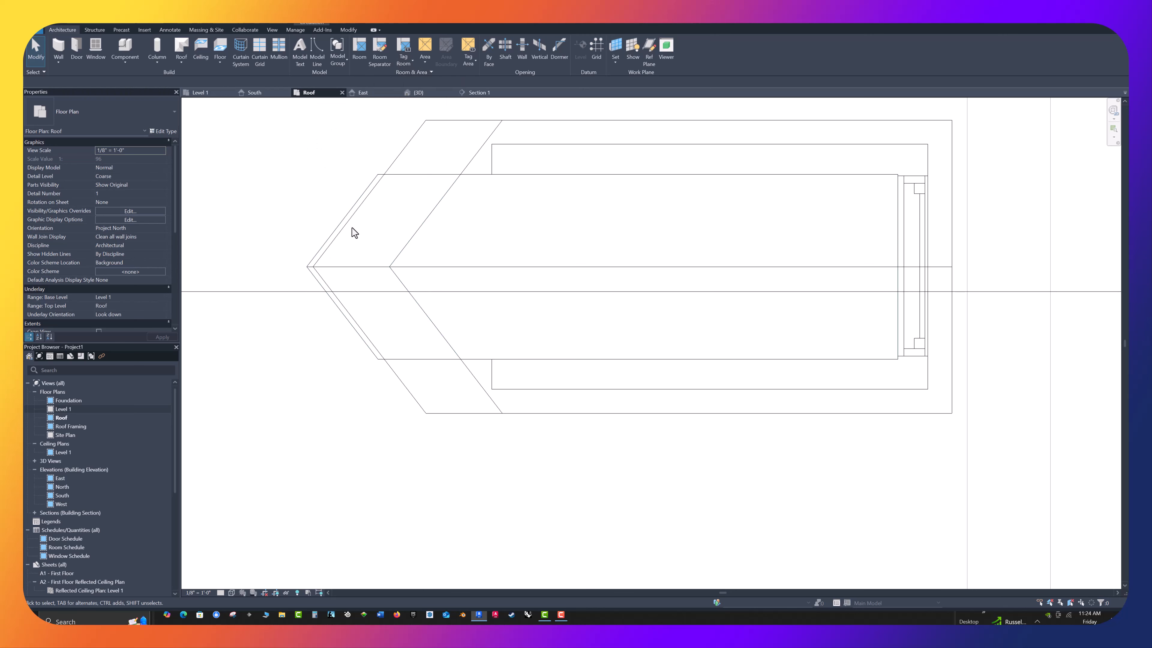
# In the 3D view, attach the bases of the dormer's two side walls and front wall to the main roof
pyautogui.scroll(-2, 352, 233)
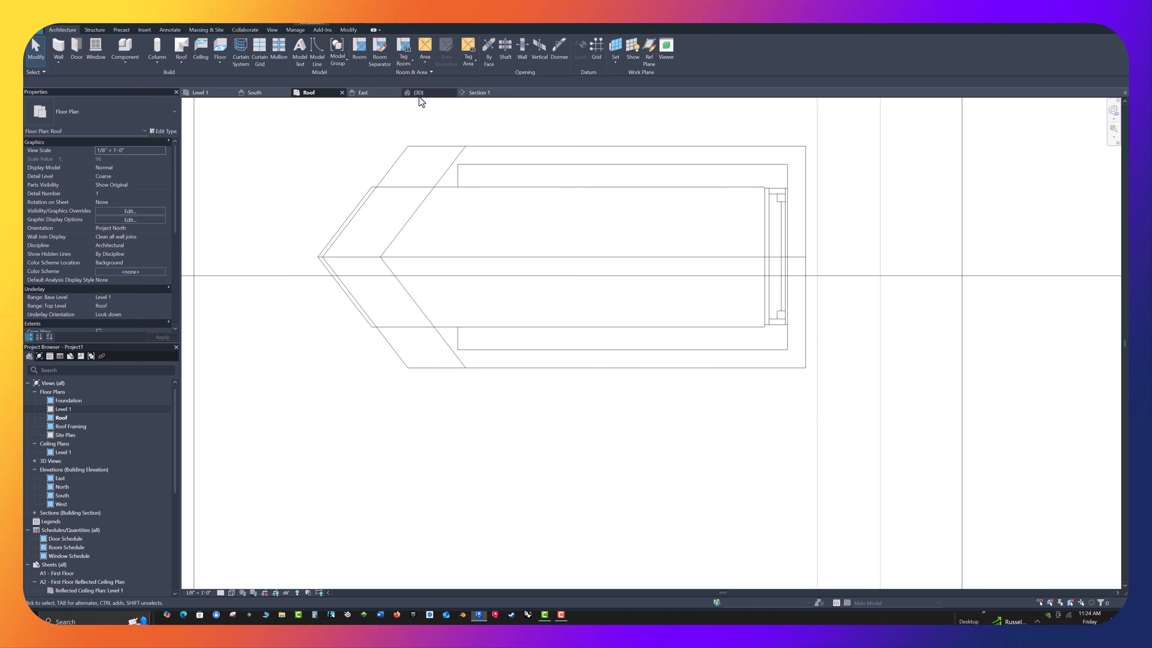
pyautogui.click(427, 93)
pyautogui.scroll(-5, 525, 448)
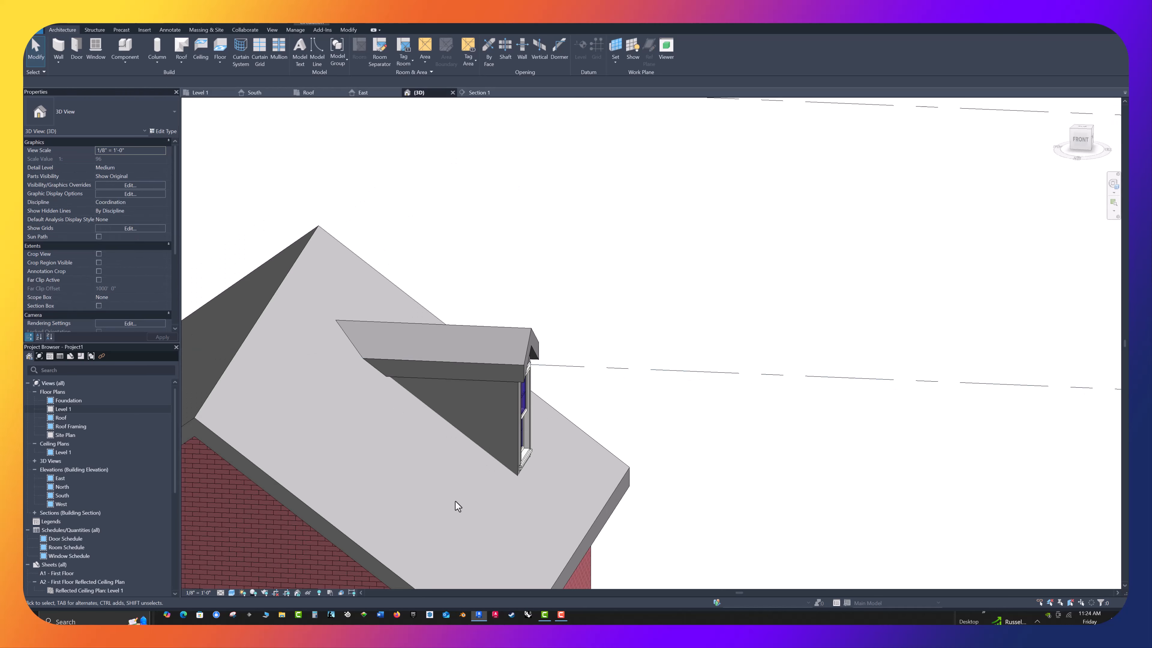
pyautogui.keyDown('shift'); pyautogui.moveTo(535, 532); pyautogui.dragTo(723, 223, button='middle'); pyautogui.keyUp('shift')
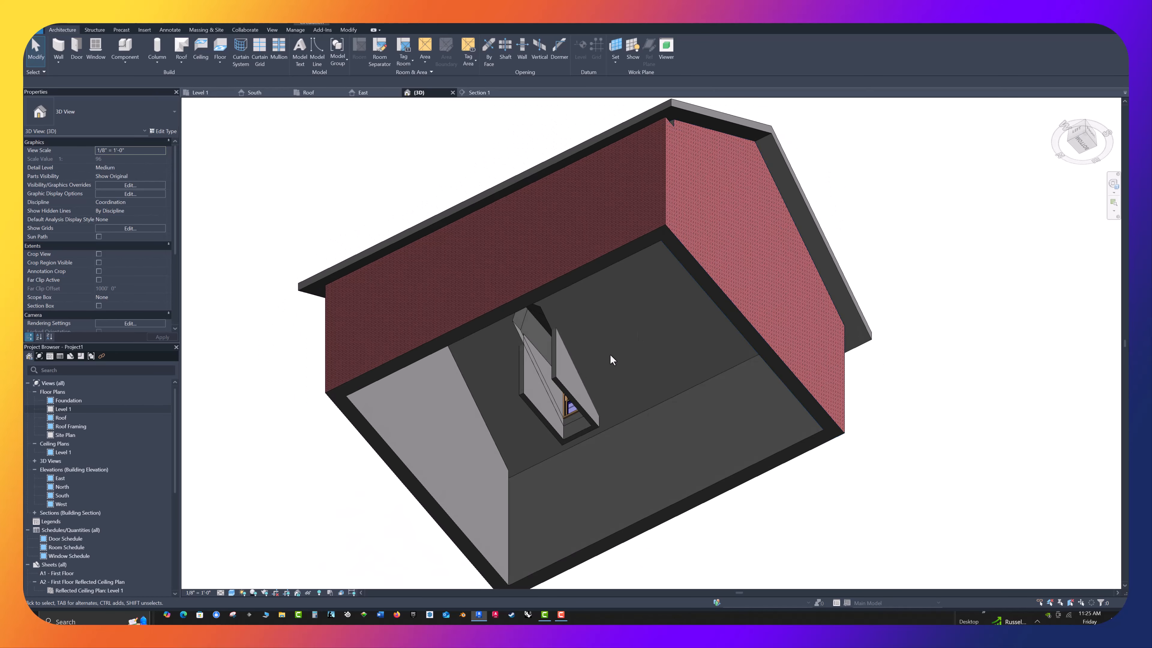
pyautogui.scroll(3, 559, 368)
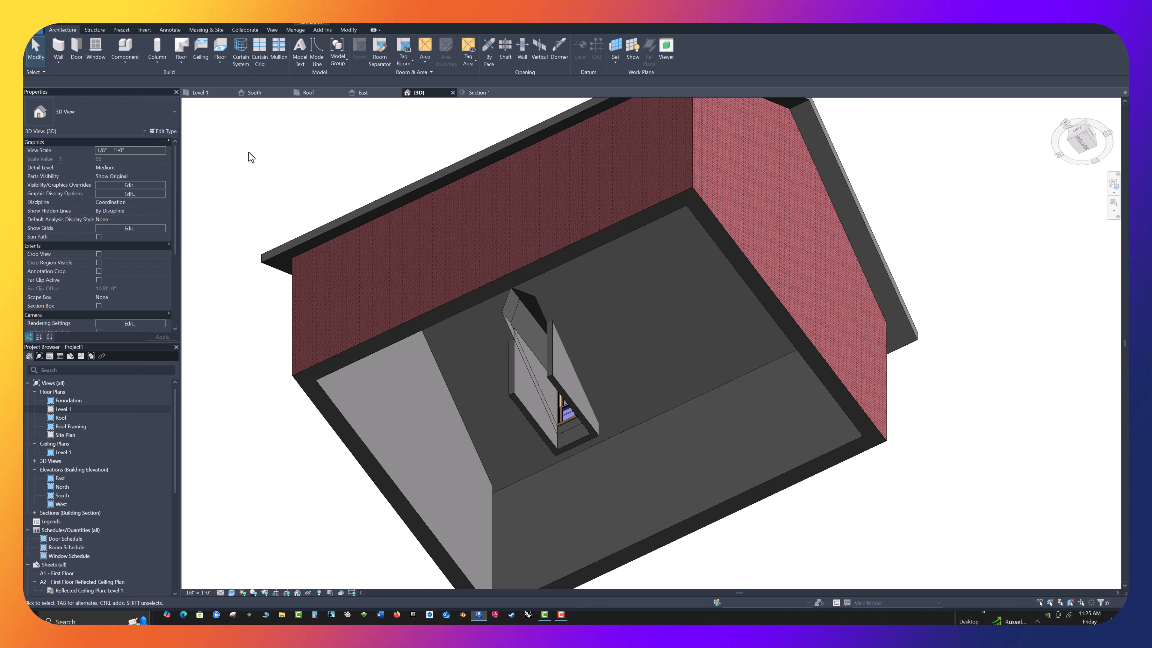
pyautogui.click(513, 401)
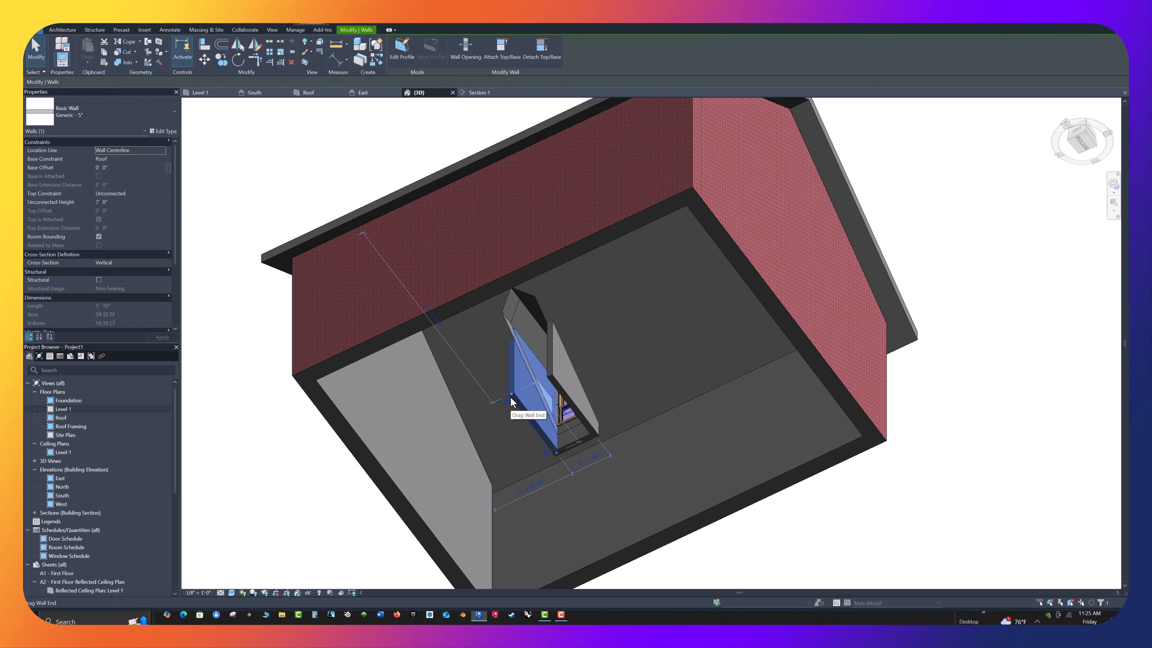
pyautogui.keyDown('ctrl'); pyautogui.click(565, 400); pyautogui.keyUp('ctrl')
pyautogui.keyDown('ctrl'); pyautogui.click(579, 452); pyautogui.keyUp('ctrl')
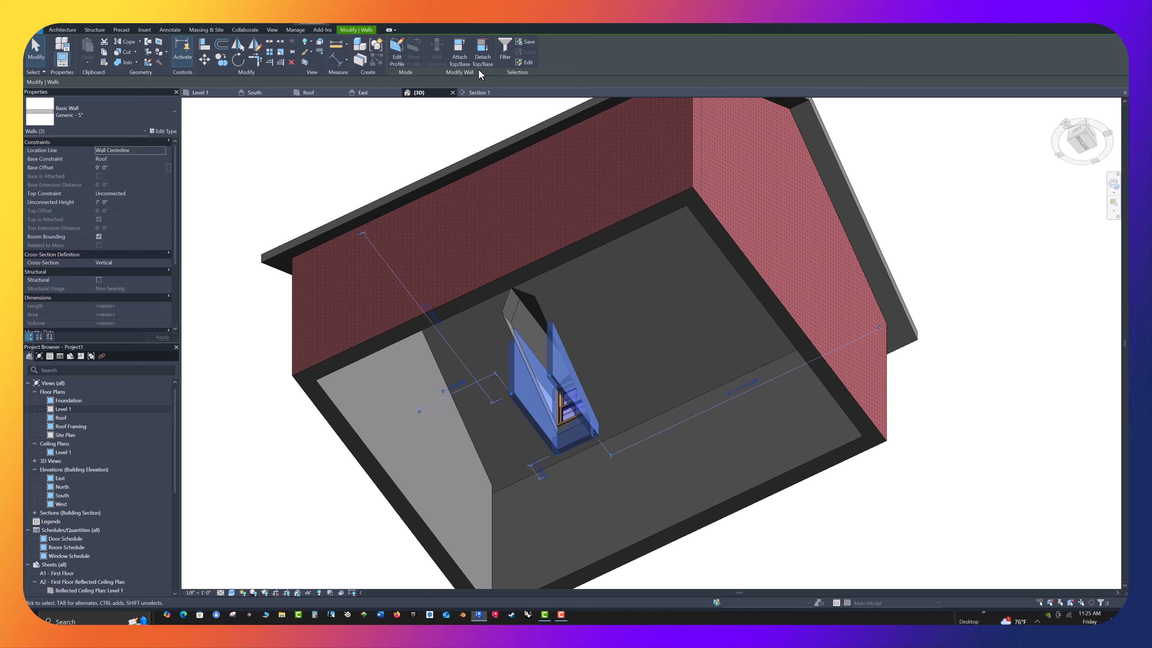
pyautogui.click(456, 61)
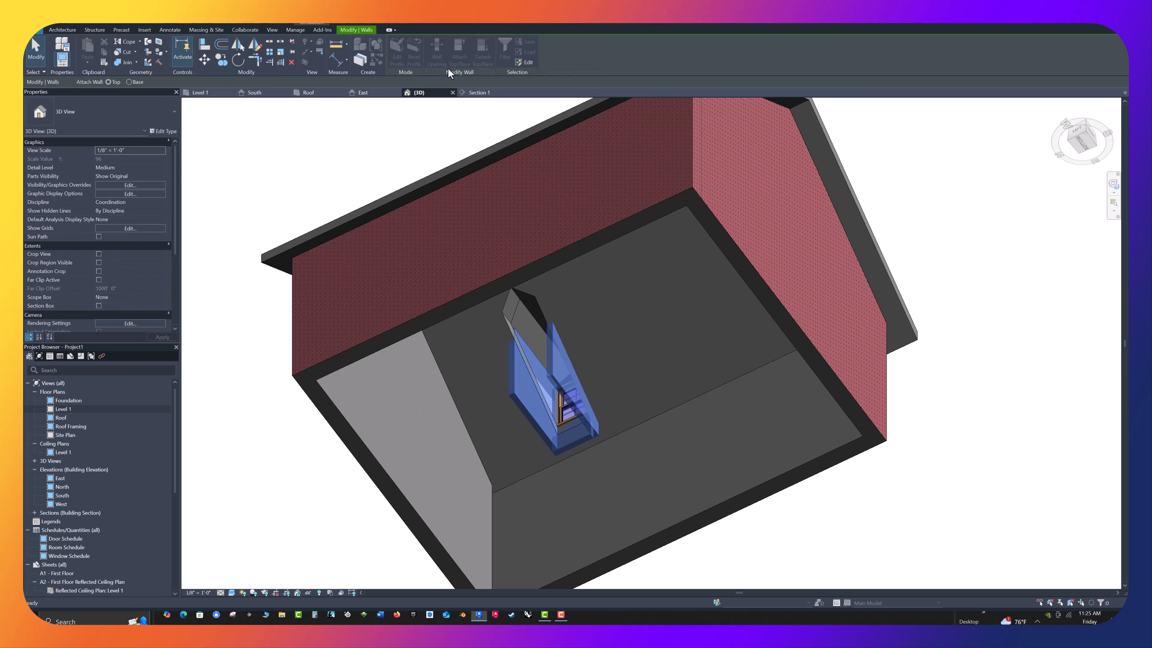
pyautogui.click(129, 81)
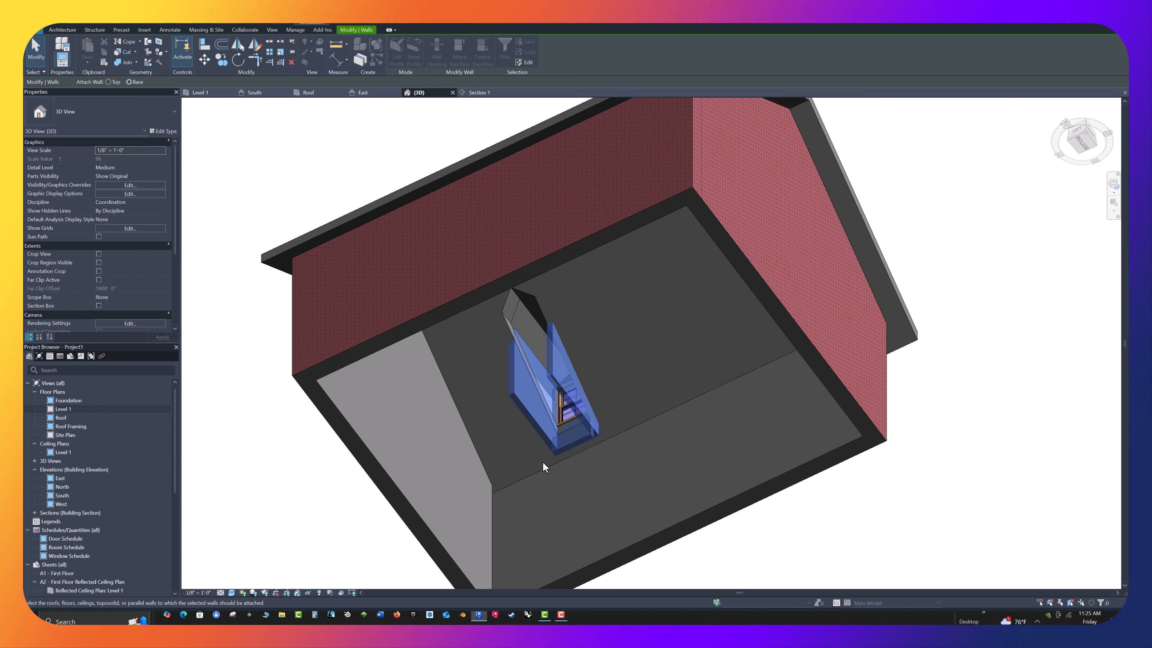
pyautogui.keyDown('shift'); pyautogui.moveTo(669, 318); pyautogui.dragTo(515, 463, button='middle'); pyautogui.keyUp('shift')
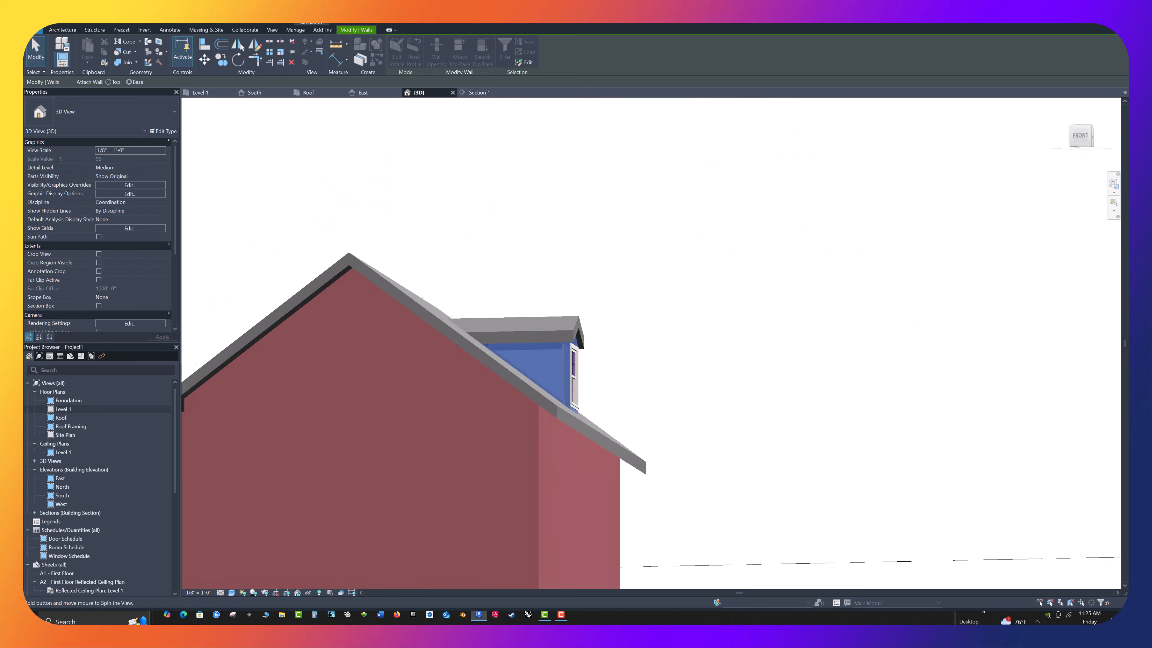
pyautogui.click(531, 412)
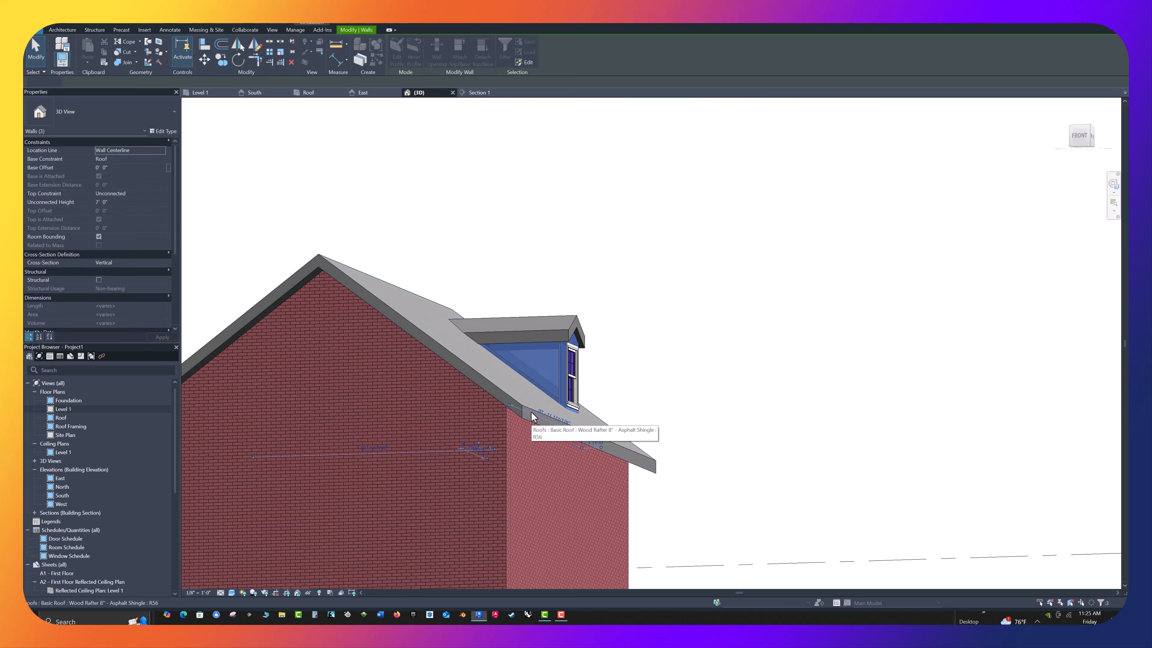
pyautogui.click(723, 382)
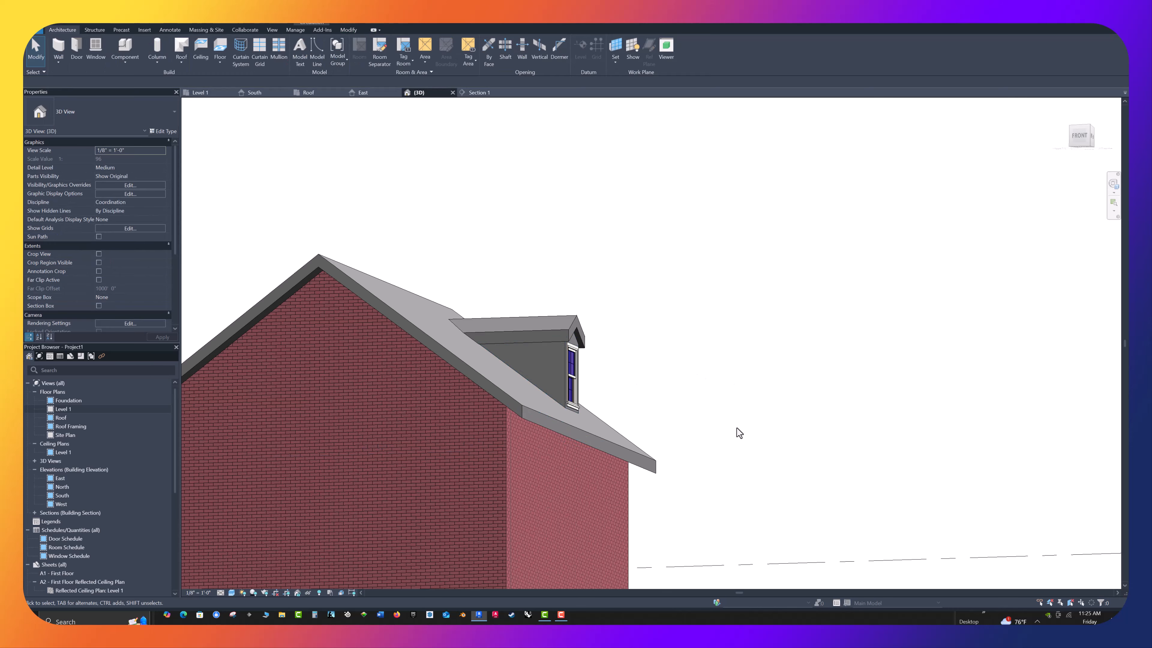
# Examine the finished dormer and how its walls and roof meet the main roof from several angles in 3D
pyautogui.keyDown('shift'); pyautogui.moveTo(722, 447); pyautogui.dragTo(818, 242, button='middle'); pyautogui.keyUp('shift')
pyautogui.keyDown('shift'); pyautogui.moveTo(864, 177); pyautogui.dragTo(487, 405, button='middle'); pyautogui.keyUp('shift')
pyautogui.scroll(3, 488, 405)
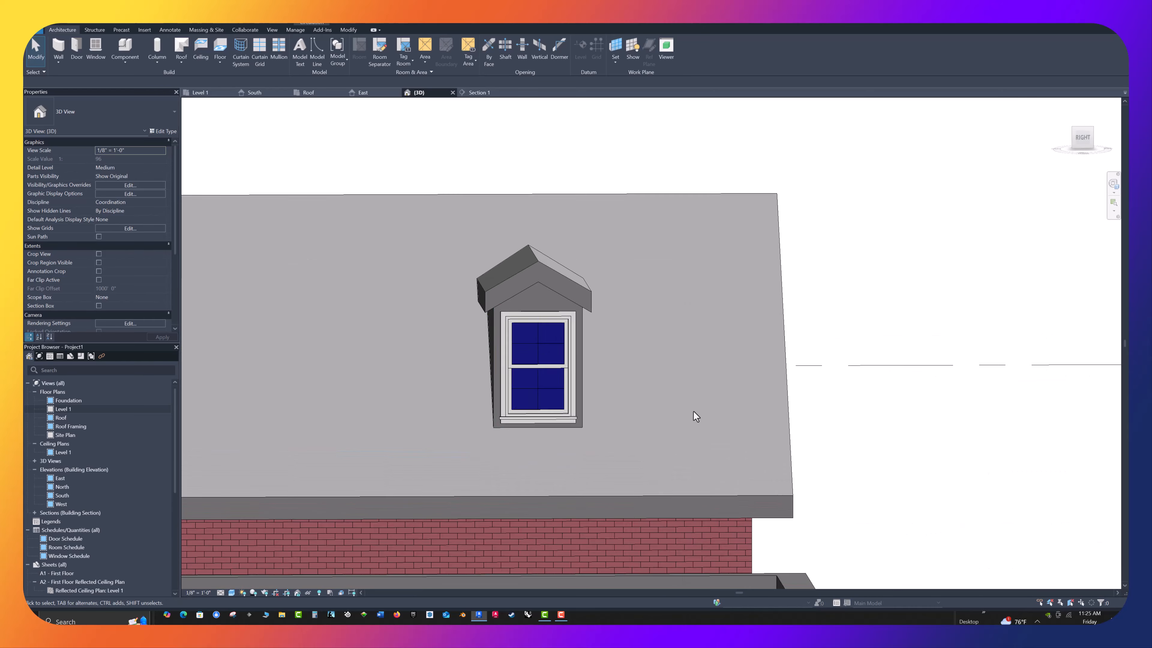
pyautogui.keyDown('shift'); pyautogui.moveTo(695, 417); pyautogui.dragTo(621, 403, button='middle'); pyautogui.keyUp('shift')
pyautogui.scroll(2, 540, 368)
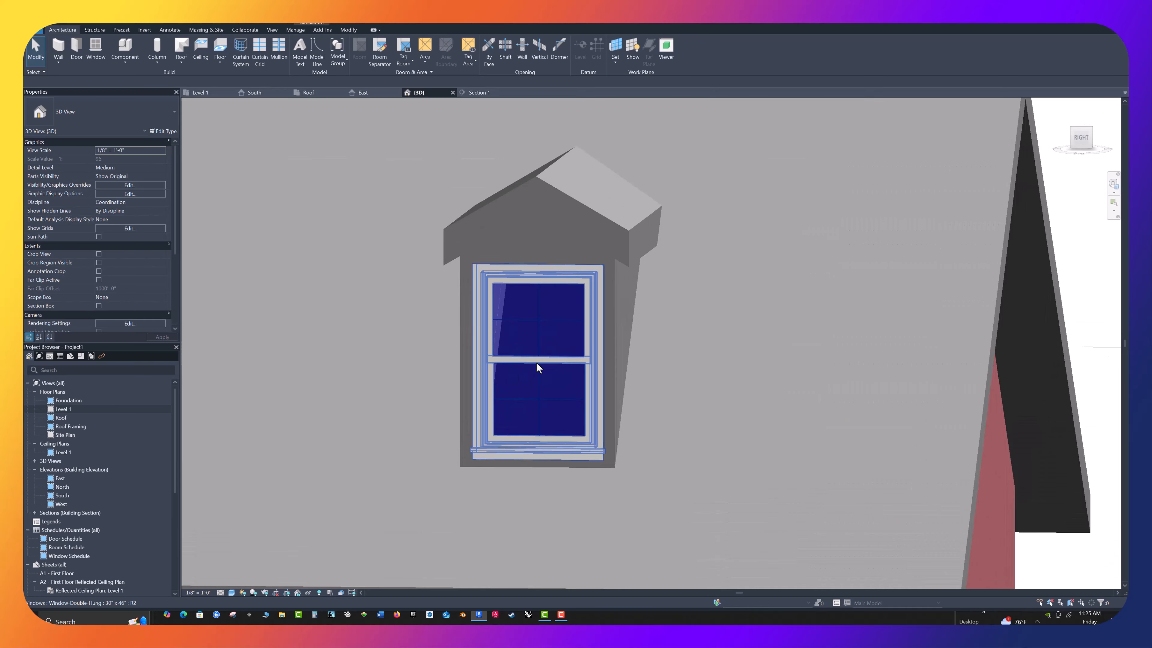
pyautogui.scroll(-1, 589, 336)
pyautogui.scroll(-1, 630, 384)
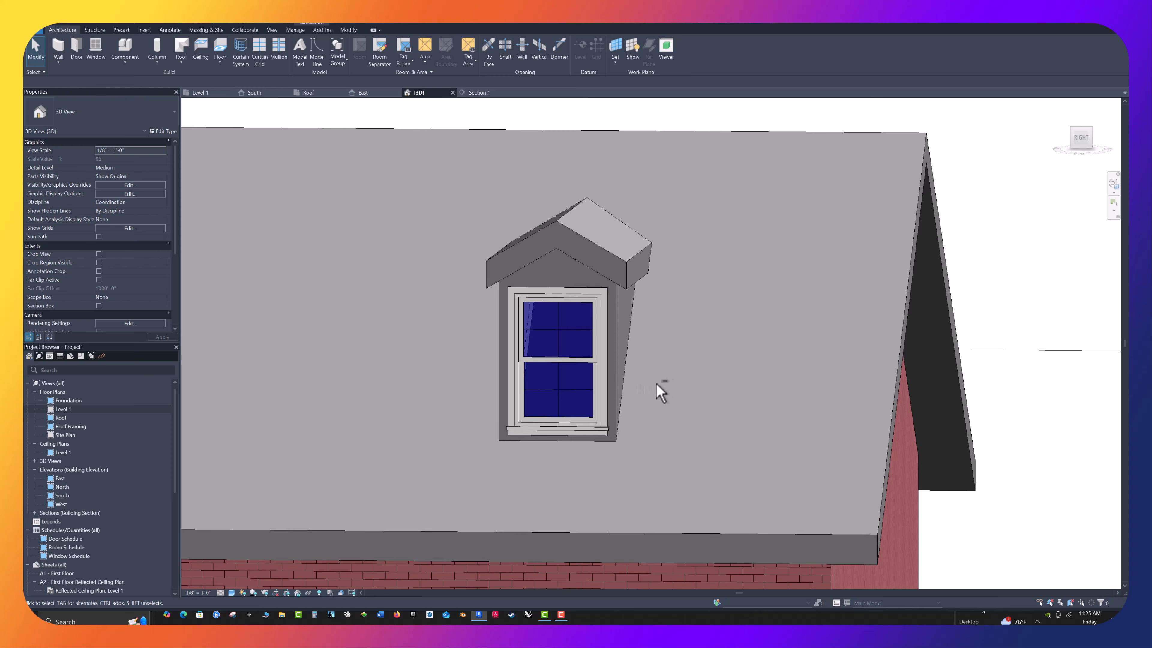
pyautogui.keyDown('shift'); pyautogui.moveTo(661, 391); pyautogui.dragTo(738, 380, button='middle'); pyautogui.keyUp('shift')
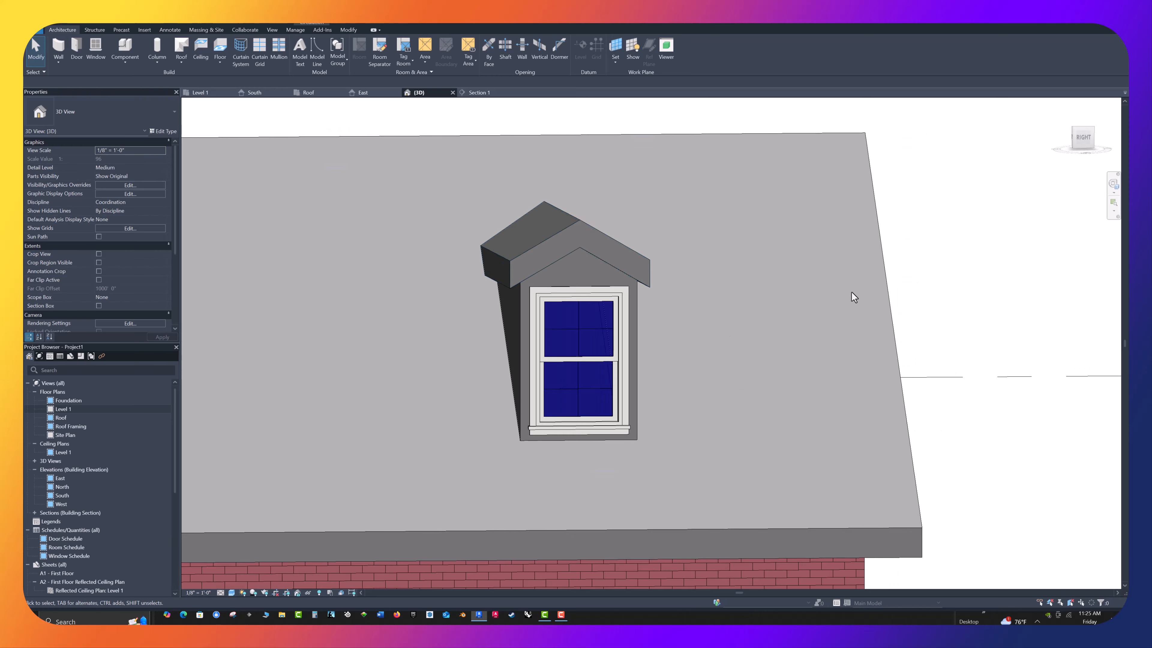
pyautogui.keyDown('shift'); pyautogui.moveTo(853, 296); pyautogui.dragTo(947, 351, button='middle'); pyautogui.keyUp('shift')
pyautogui.scroll(-5, 602, 318)
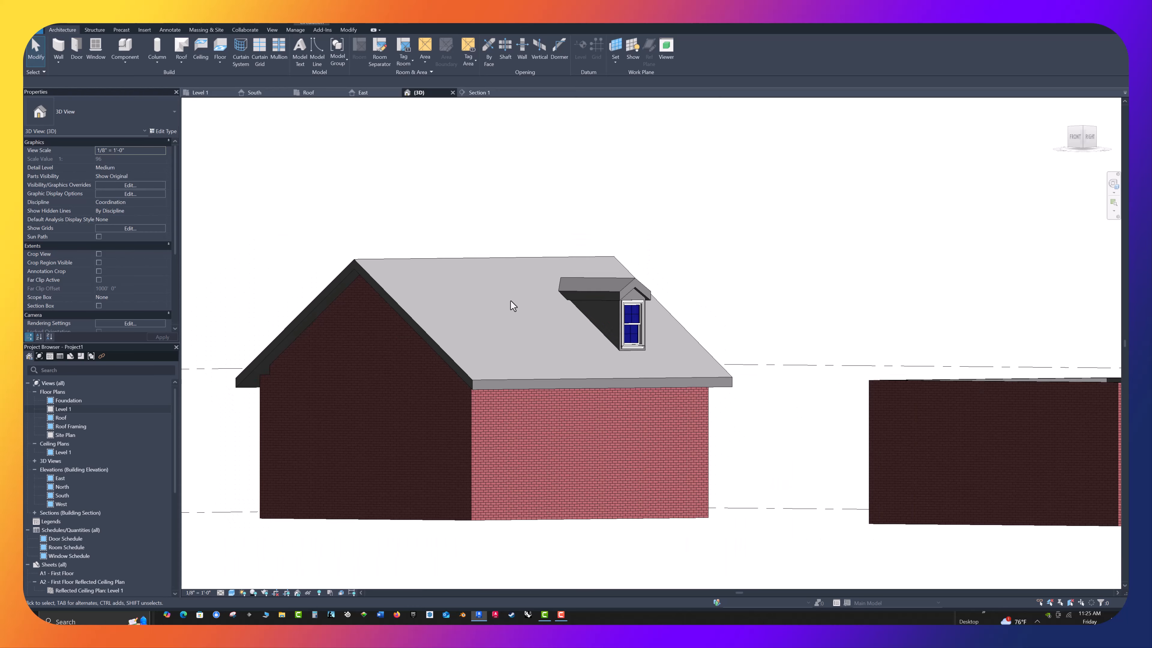
pyautogui.keyDown('shift'); pyautogui.moveTo(322, 375); pyautogui.dragTo(697, 339, button='middle'); pyautogui.keyUp('shift')
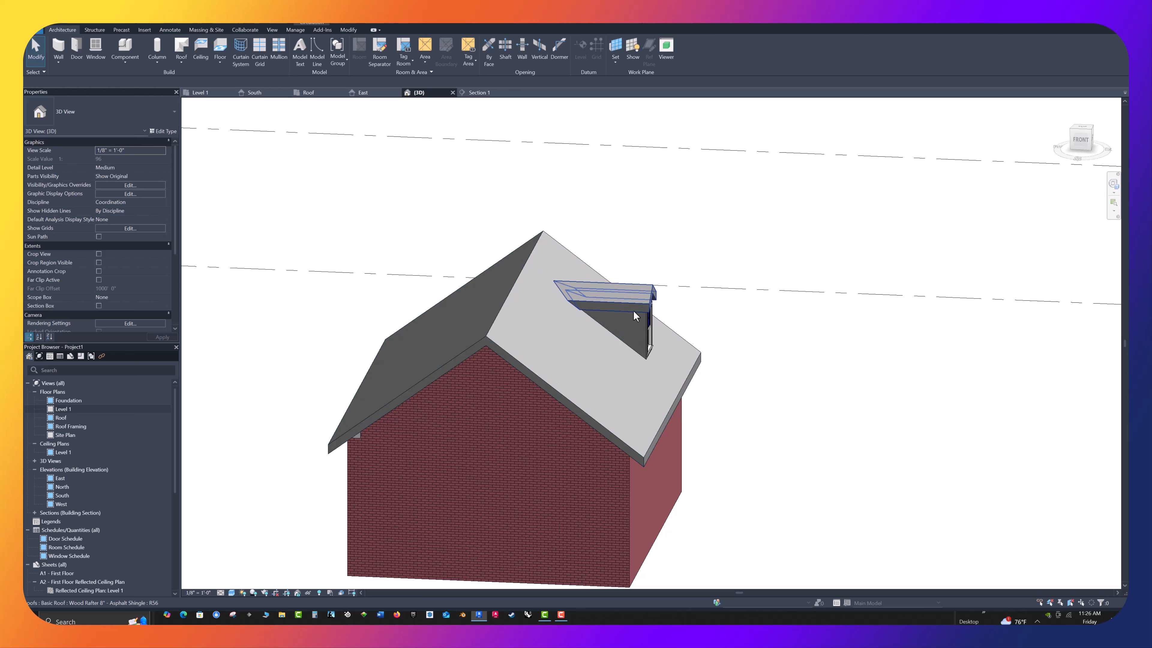
# Delete the dormer's roof, two side walls and front wall with its window from the left building
pyautogui.click(602, 300)
pyautogui.click(649, 321)
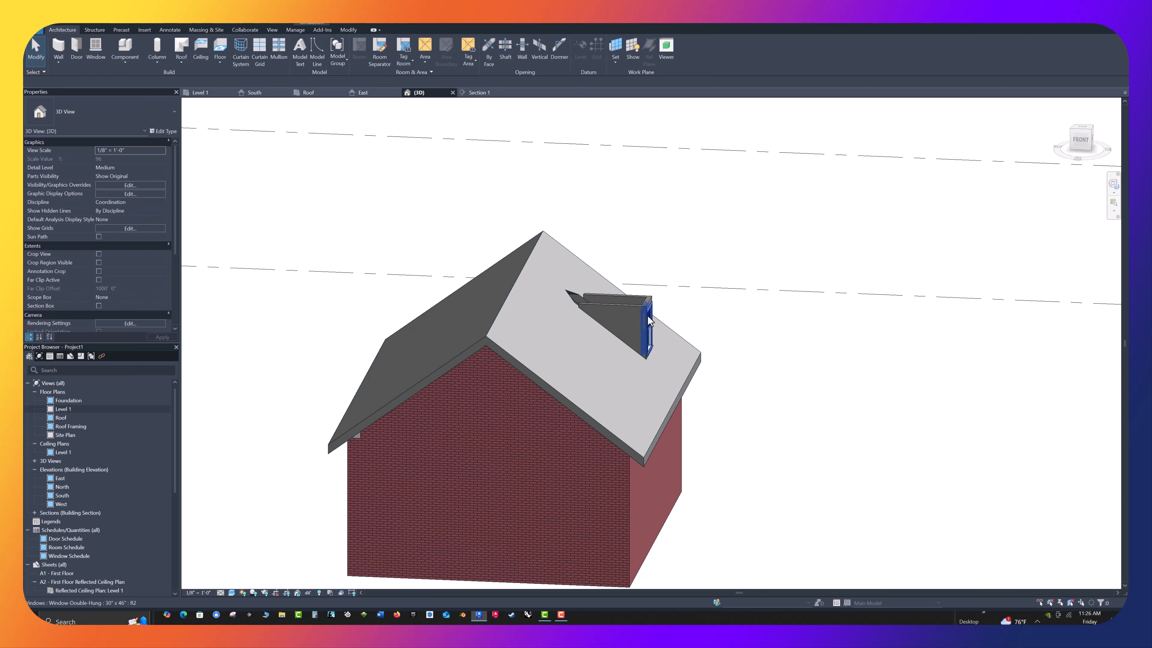
pyautogui.click(625, 303)
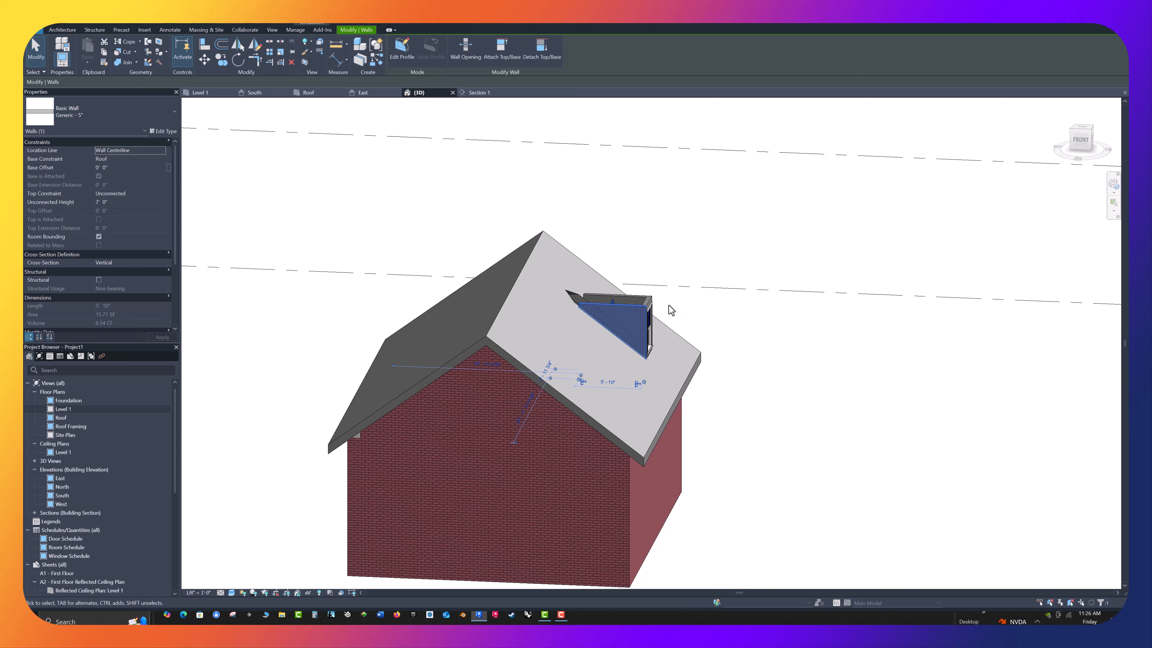
pyautogui.click(705, 296)
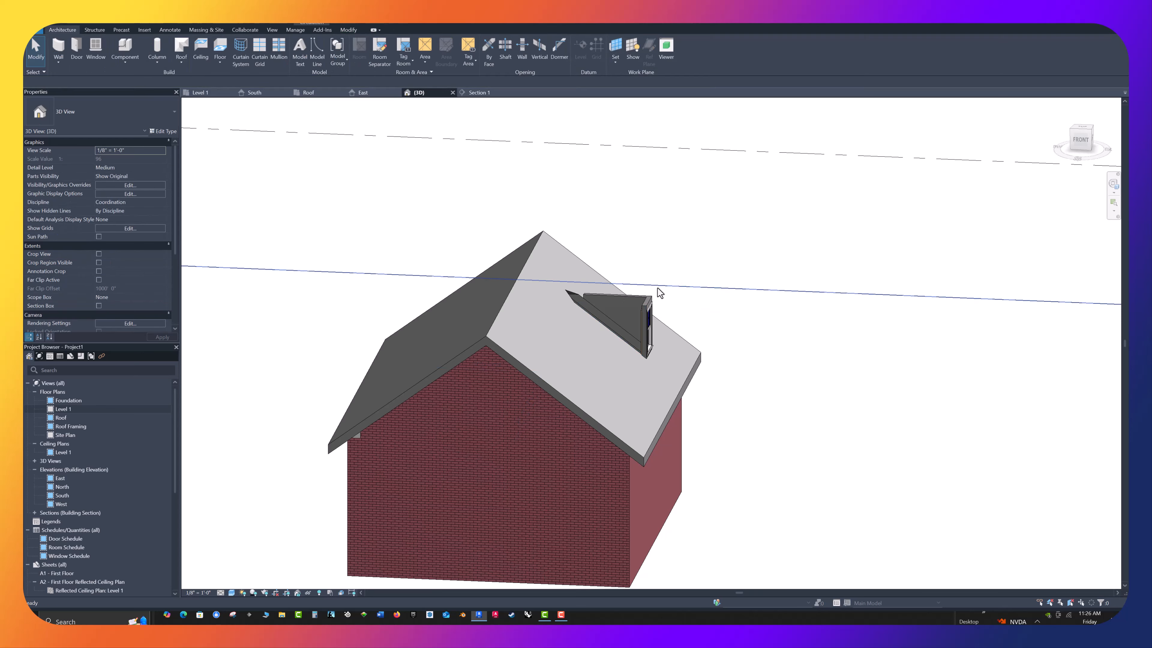
pyautogui.click(656, 302)
pyautogui.press('Delete')
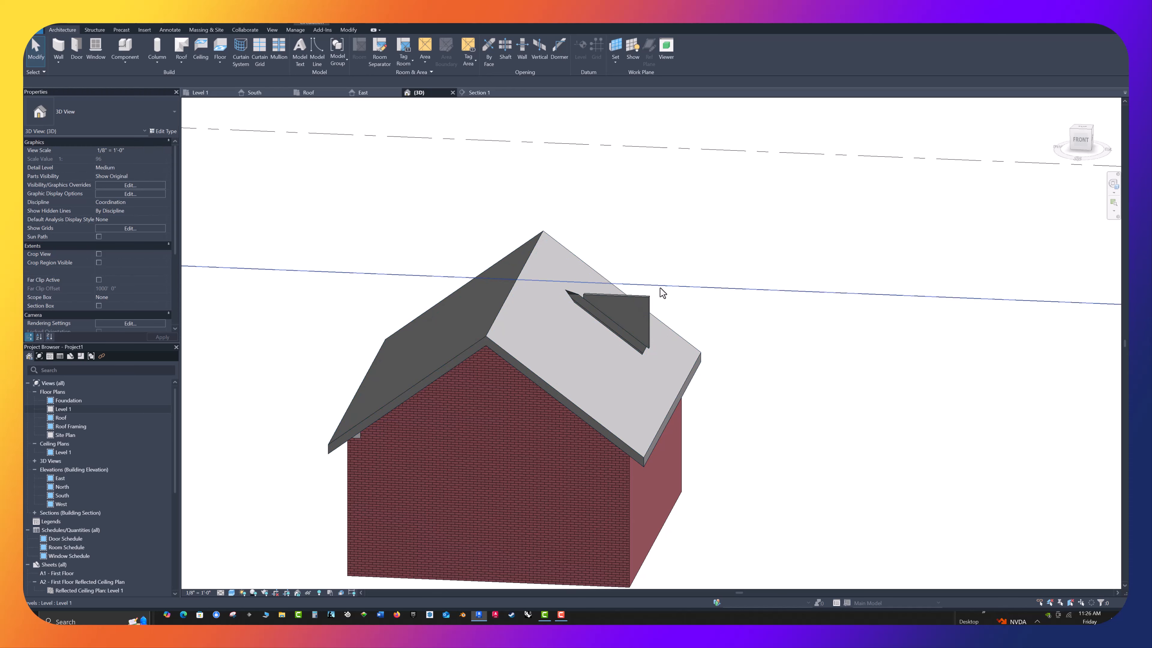
pyautogui.click(648, 302)
pyautogui.press('Delete')
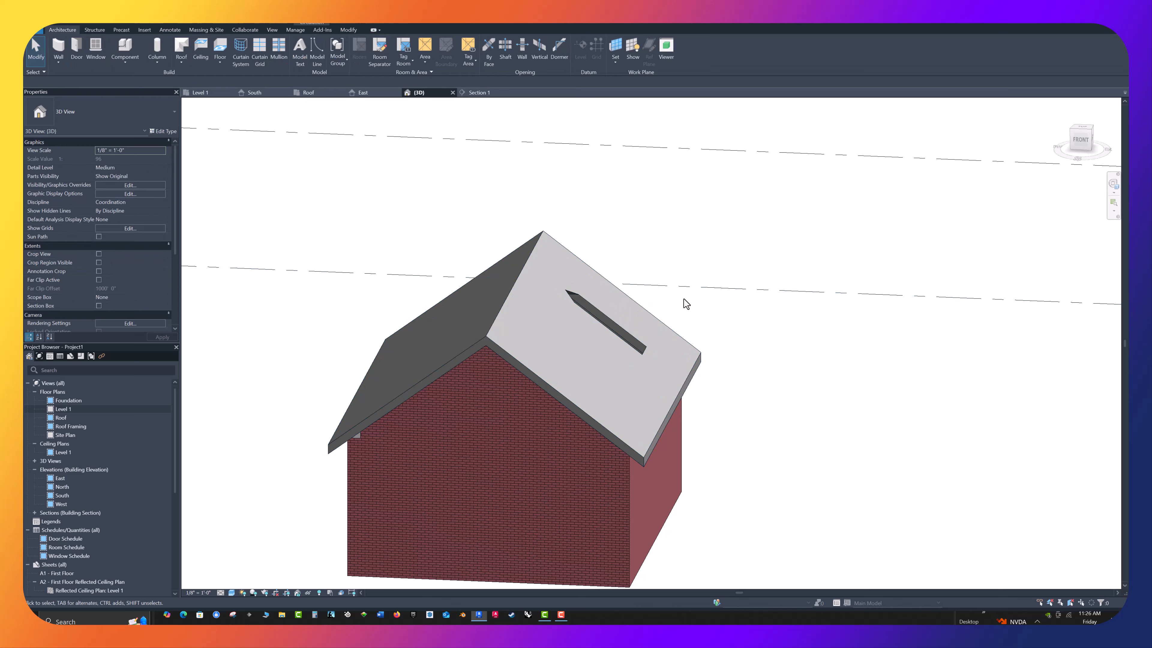
# Delete the main gable roof from the left building
pyautogui.keyDown('shift'); pyautogui.moveTo(678, 302); pyautogui.dragTo(673, 412, button='middle'); pyautogui.keyUp('shift')
pyautogui.click(695, 391)
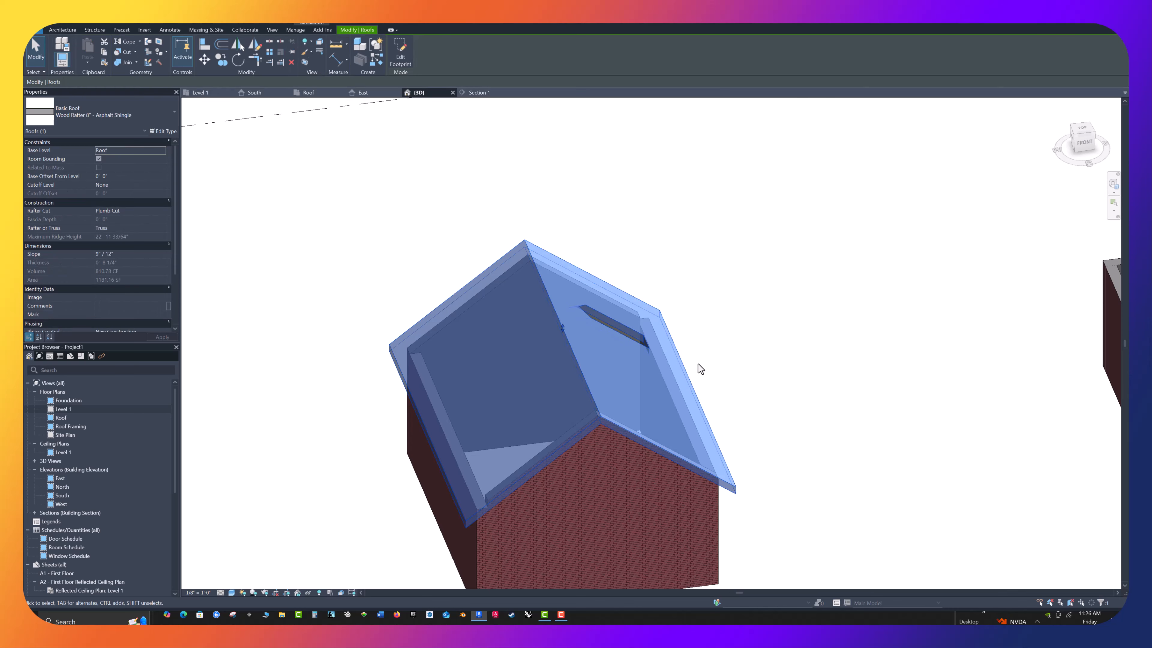
pyautogui.press('Delete')
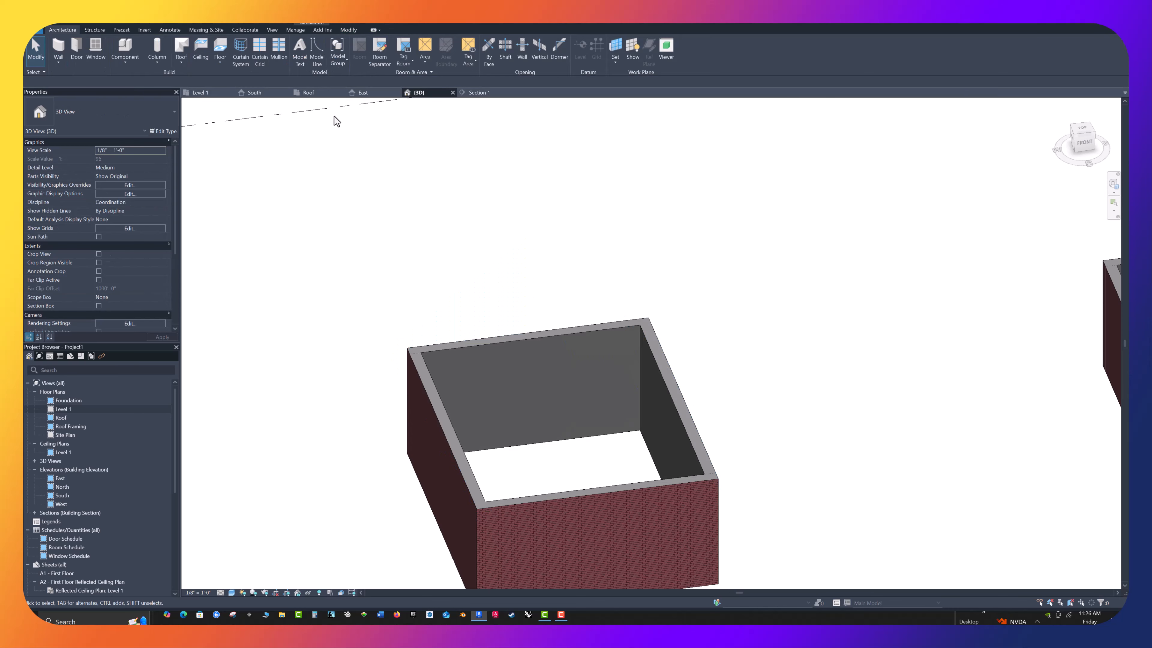
# In the Roof floor plan, start a footprint roof with a 1' 6" overhang and Defines slope enabled
pyautogui.click(314, 93)
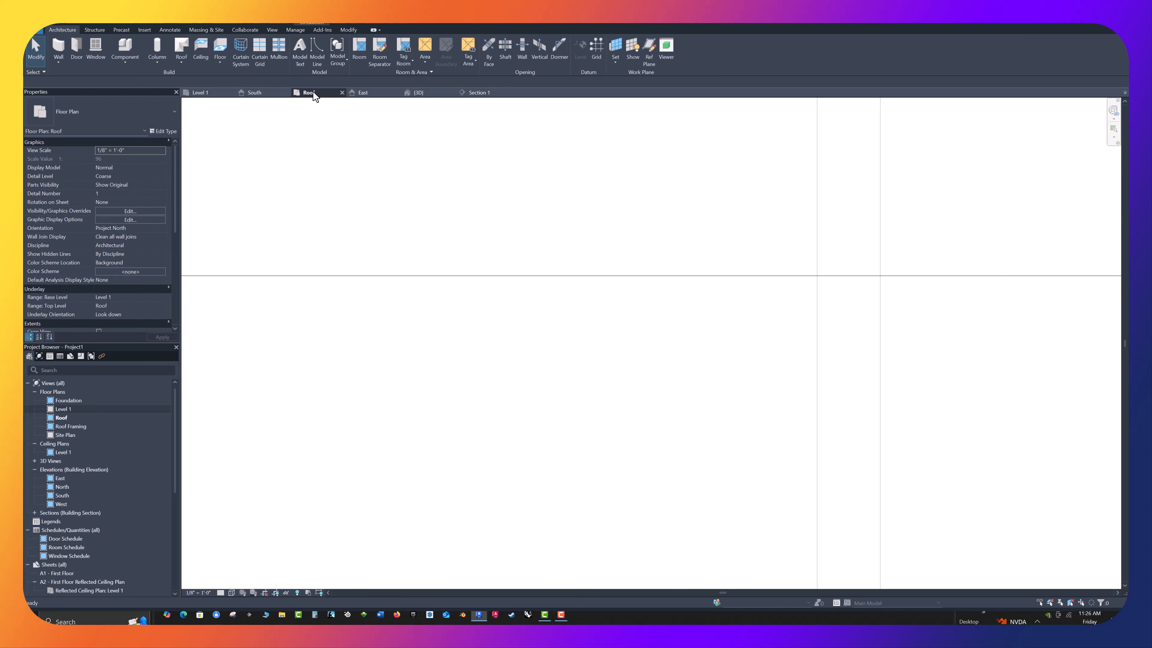
pyautogui.scroll(-3, 491, 327)
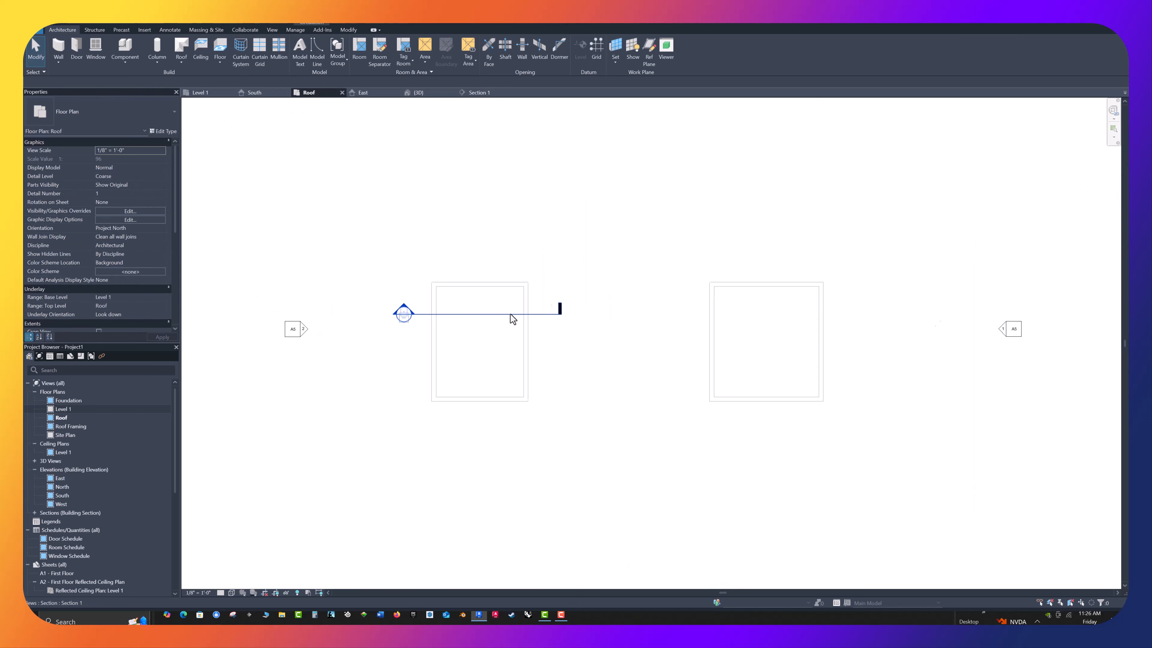
pyautogui.scroll(3, 416, 329)
pyautogui.scroll(2, 416, 277)
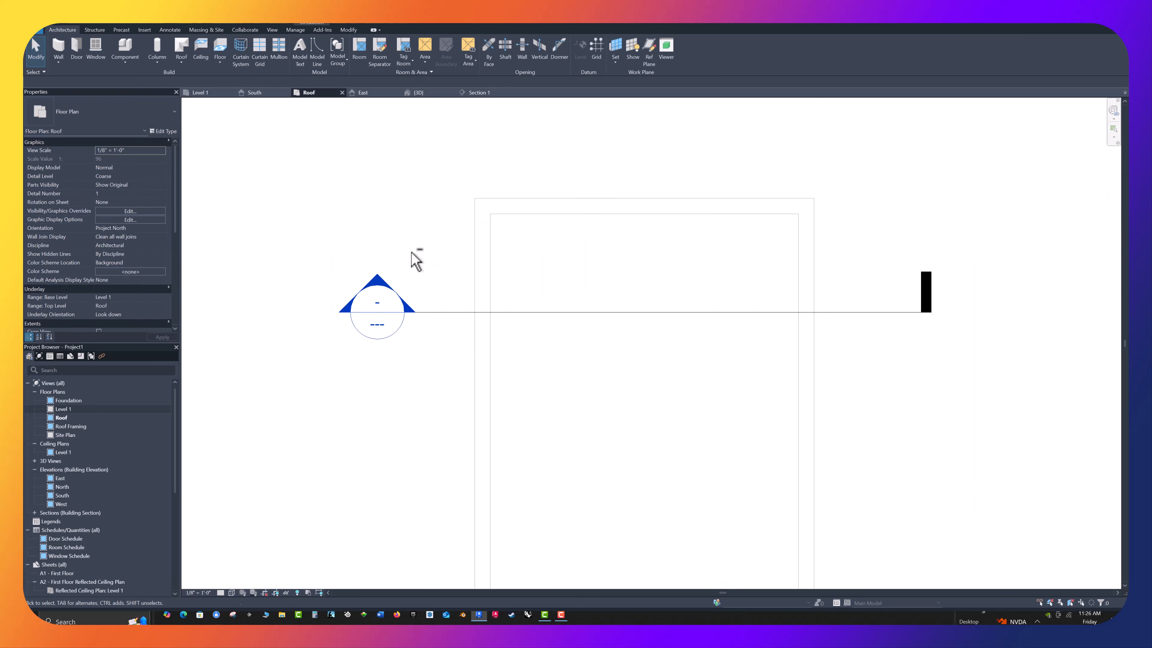
pyautogui.moveTo(417, 257); pyautogui.dragTo(399, 193, button='middle')
pyautogui.scroll(-2, 376, 236)
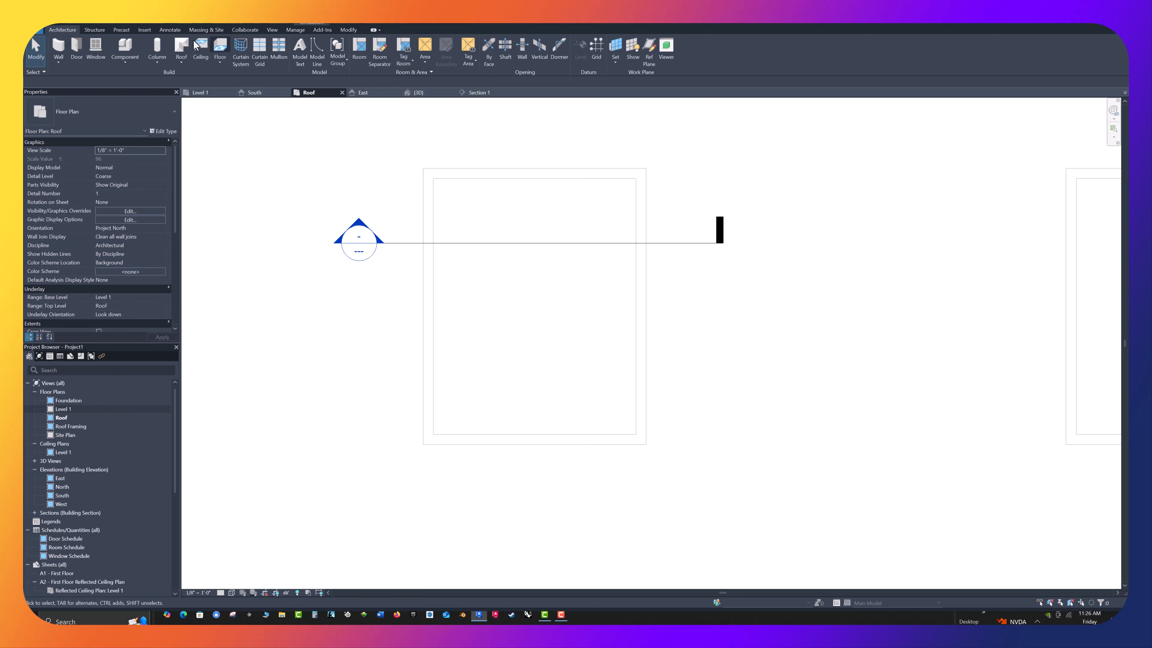
pyautogui.click(181, 46)
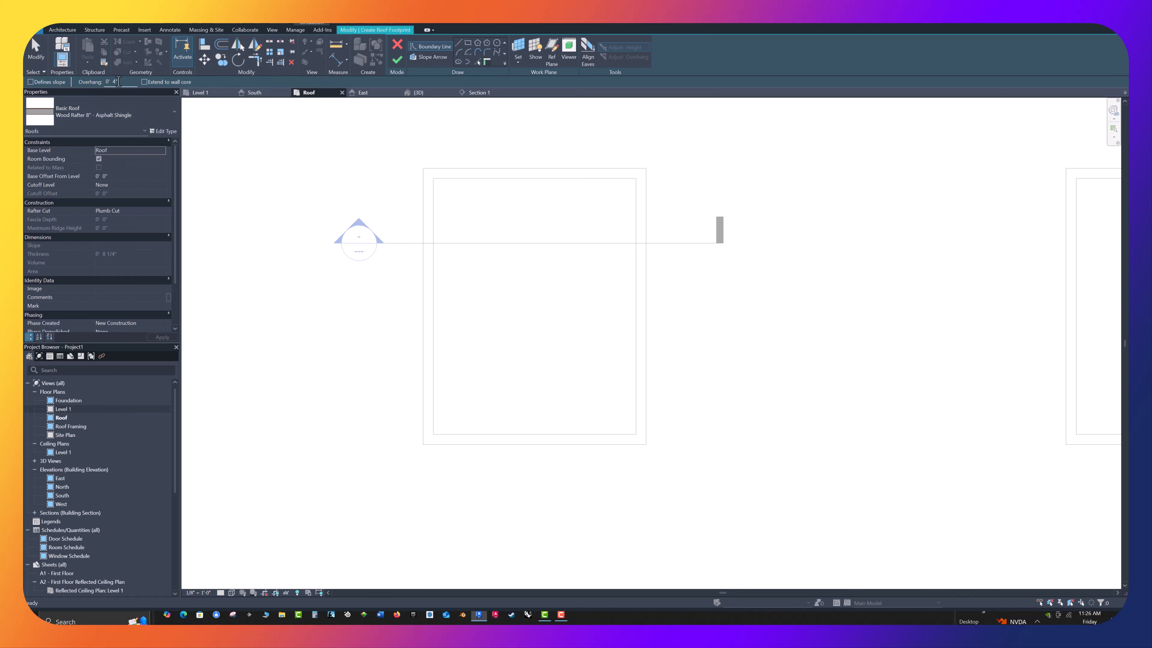
pyautogui.moveTo(130, 84); pyautogui.dragTo(83, 77)
pyautogui.write('1 6')
pyautogui.click(30, 82)
# Pick the left building's four exterior walls as slope-defining boundary lines for the roof footprint
pyautogui.click(423, 293)
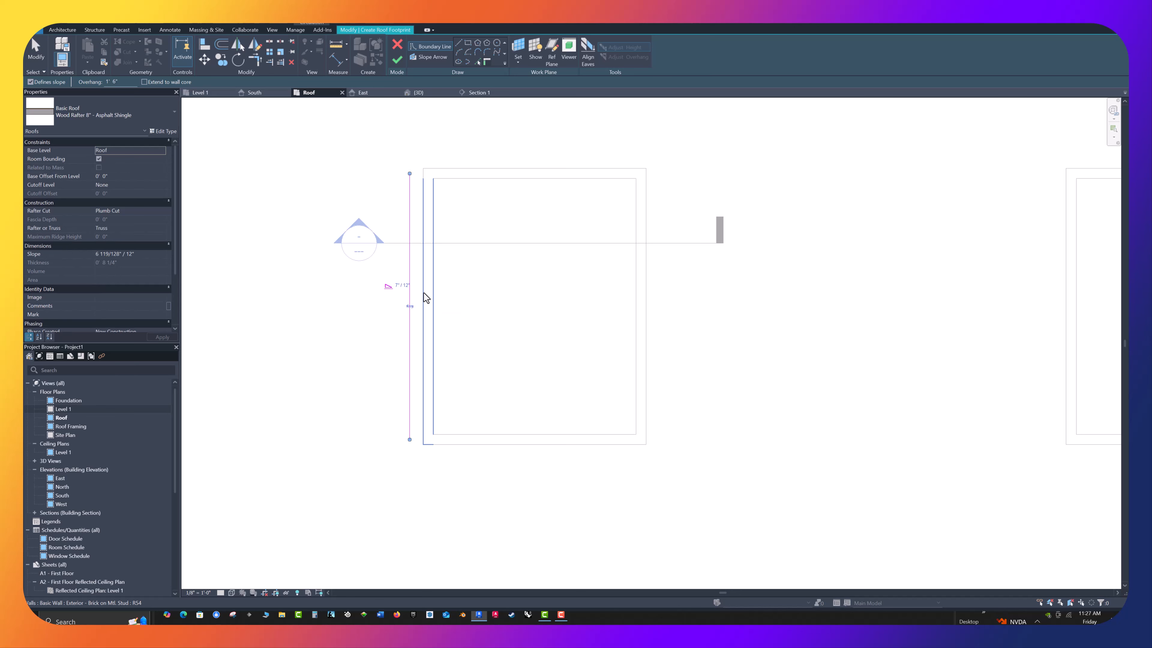
pyautogui.click(502, 170)
pyautogui.click(651, 266)
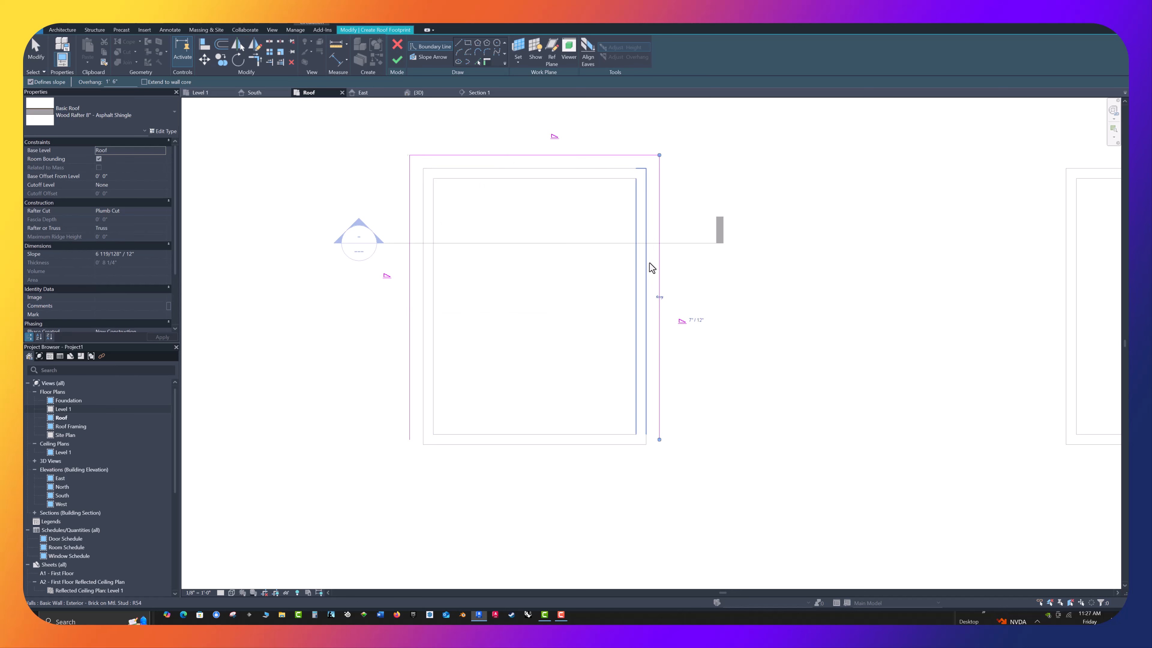
pyautogui.click(576, 449)
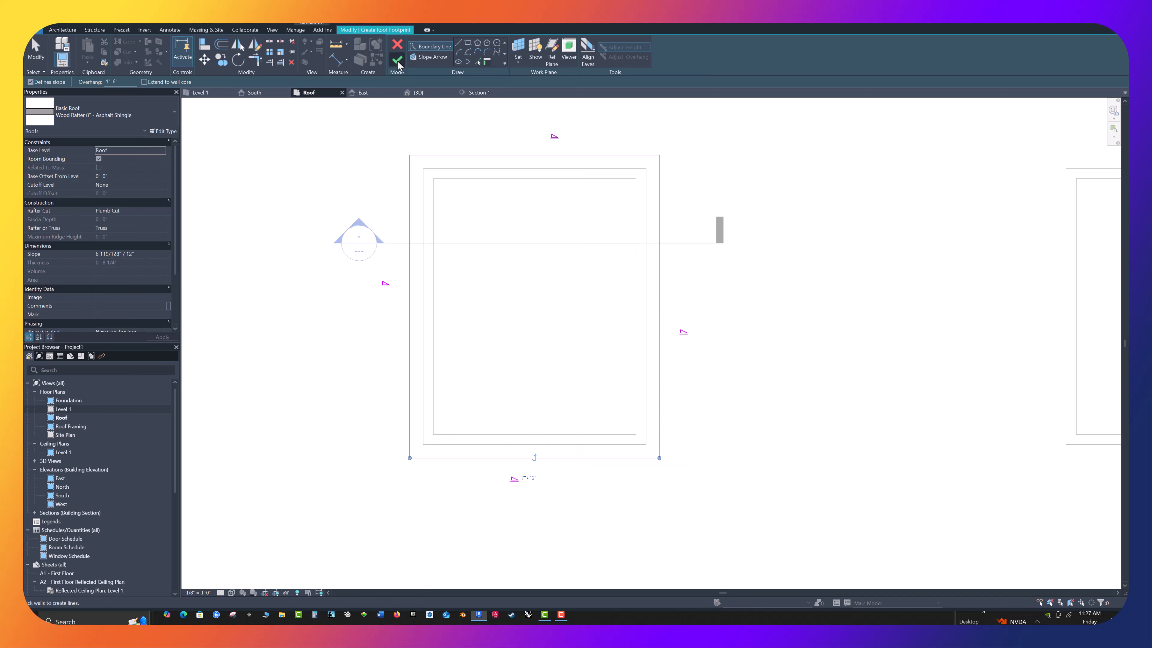
# Set the roof slope to 7" / 12" and finish the footprint to create the hip roof
pyautogui.click(120, 254)
pyautogui.write('7')
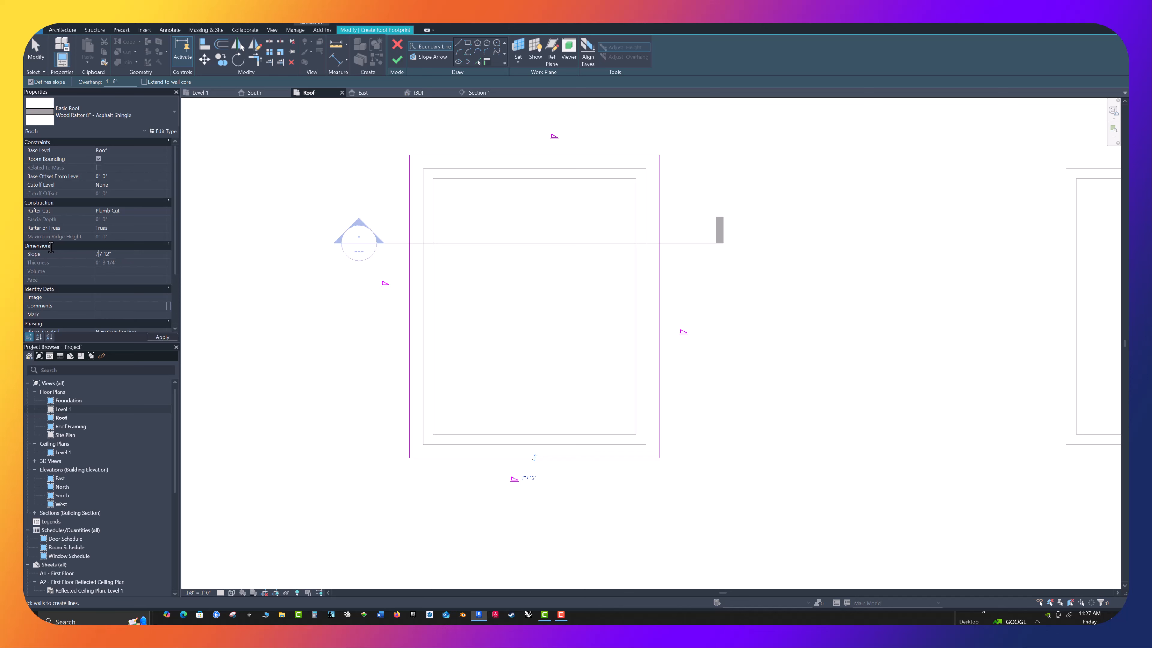
pyautogui.click(163, 337)
pyautogui.click(397, 61)
pyautogui.click(262, 241)
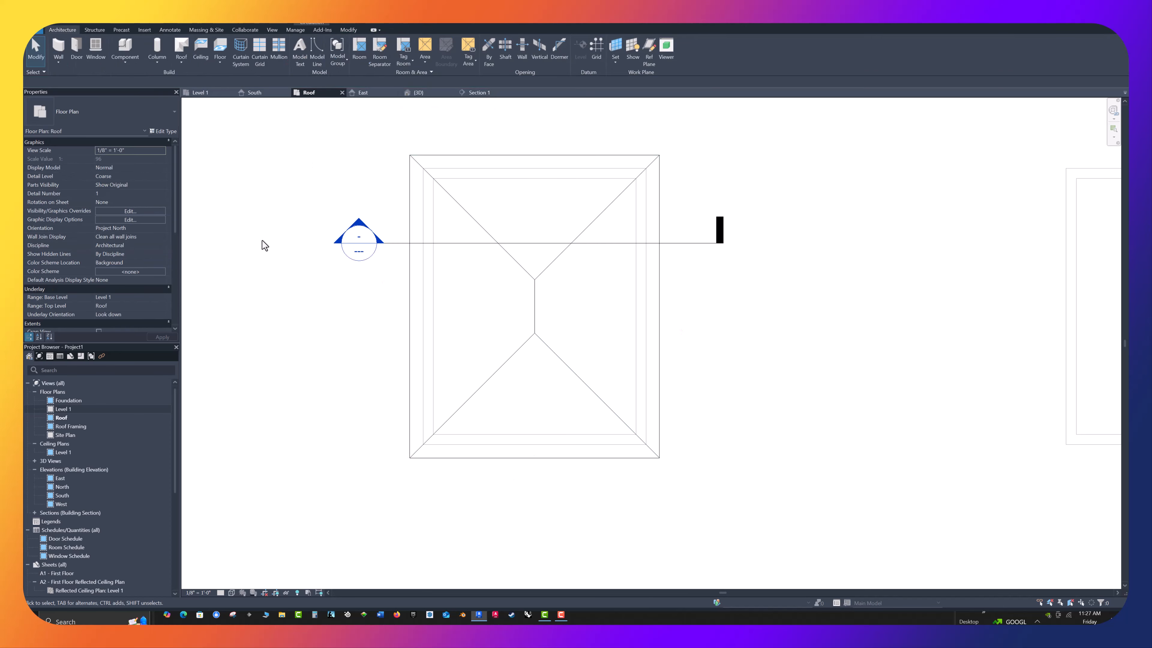
# In the section view through the left building, set the hip roof's Rafter or Truss option to Rafter
pyautogui.doubleClick(351, 246)
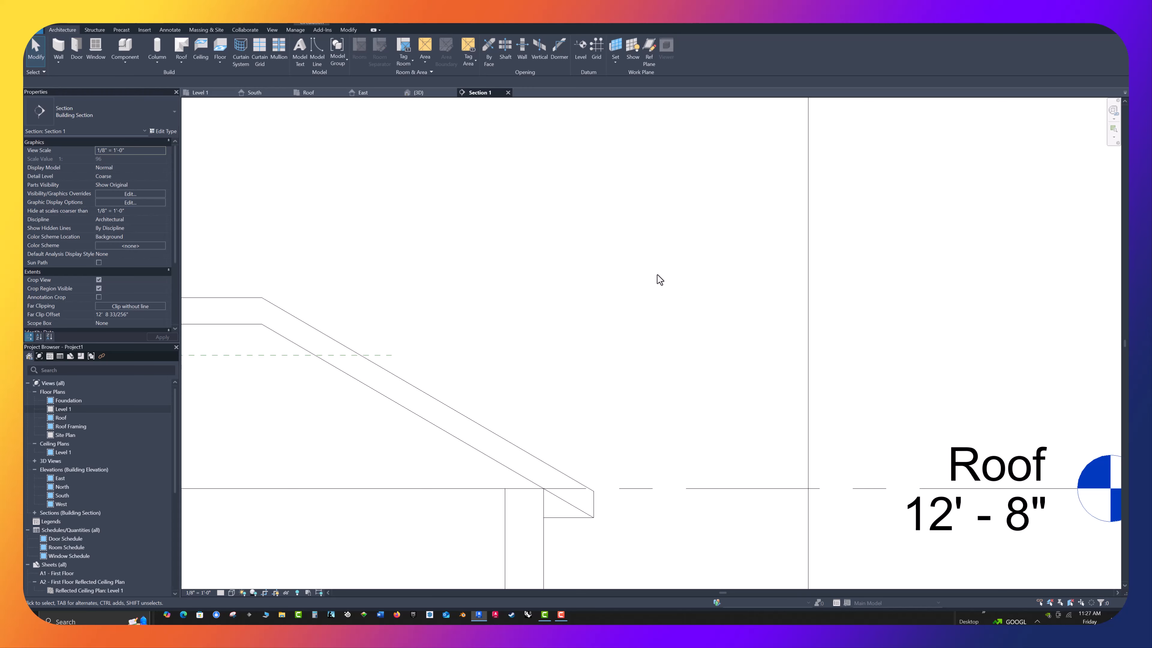
pyautogui.scroll(-6, 743, 360)
pyautogui.scroll(5, 284, 394)
pyautogui.scroll(2, 250, 377)
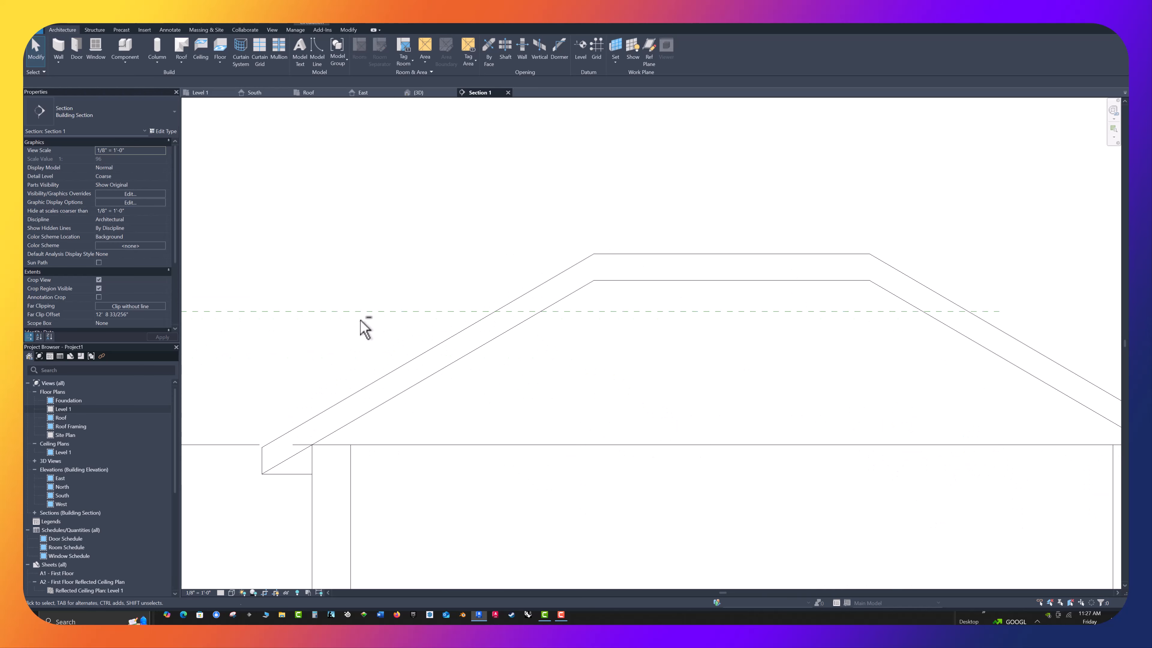
pyautogui.scroll(3, 335, 484)
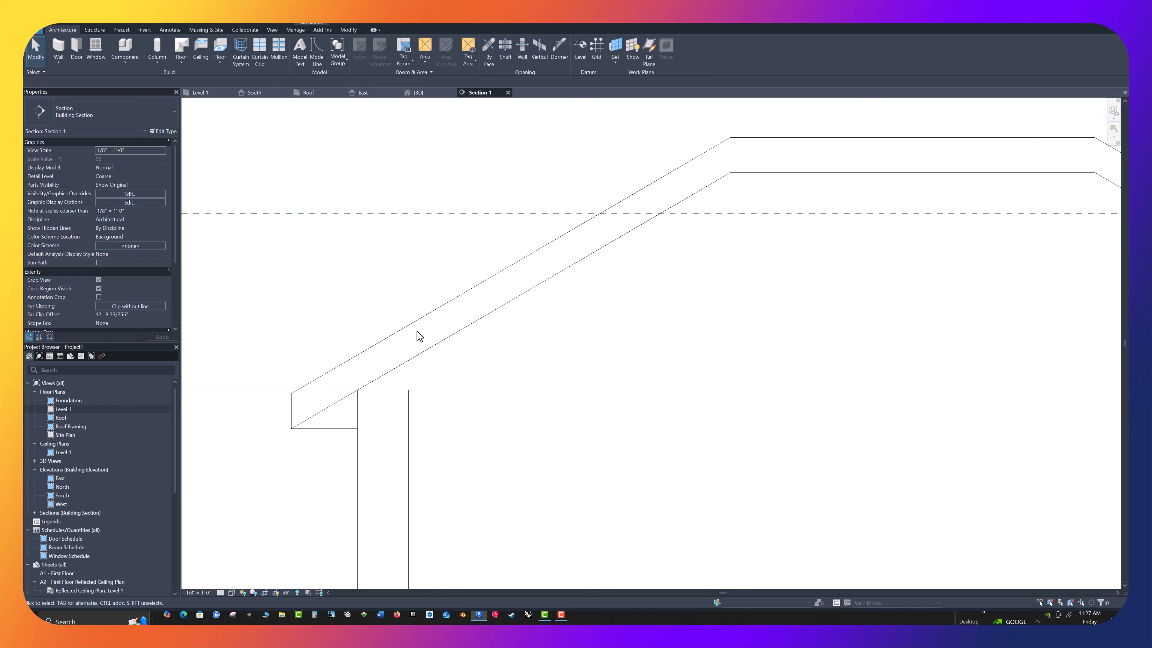
pyautogui.click(410, 326)
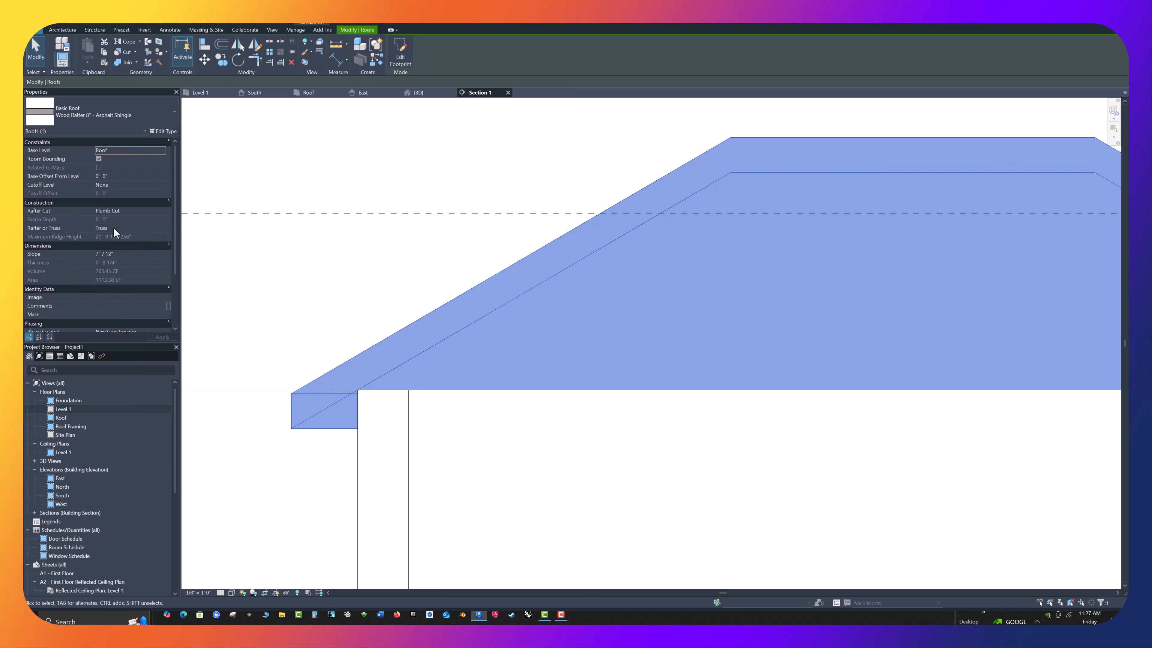
pyautogui.click(105, 227)
pyautogui.click(162, 228)
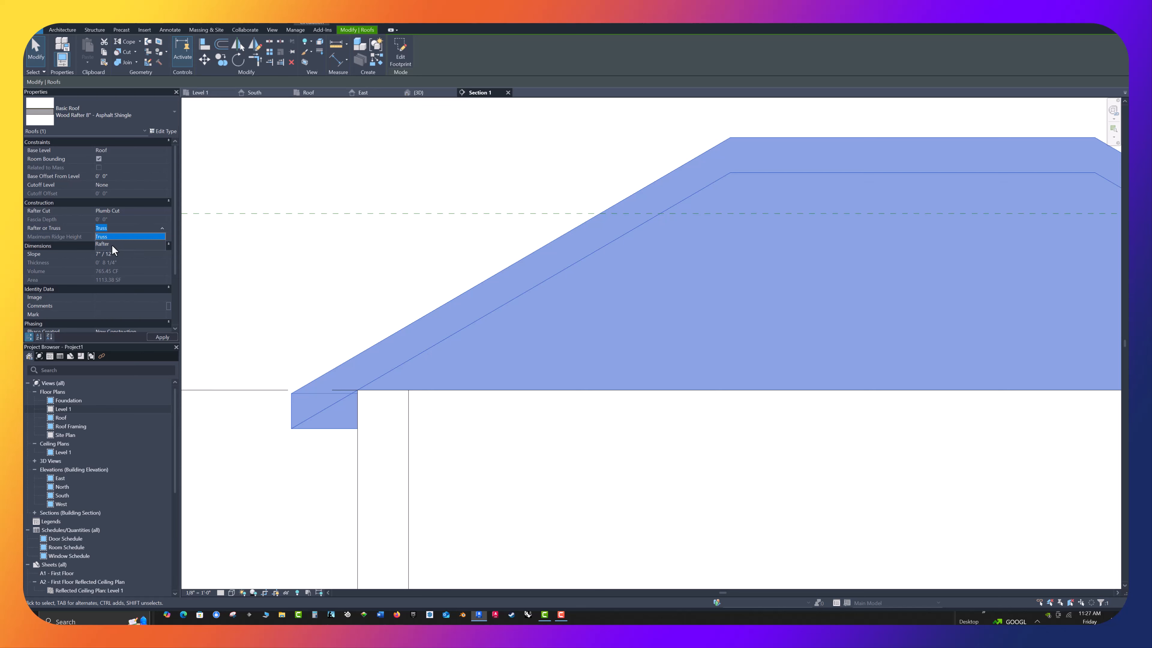
pyautogui.press('Up')
pyautogui.click(172, 336)
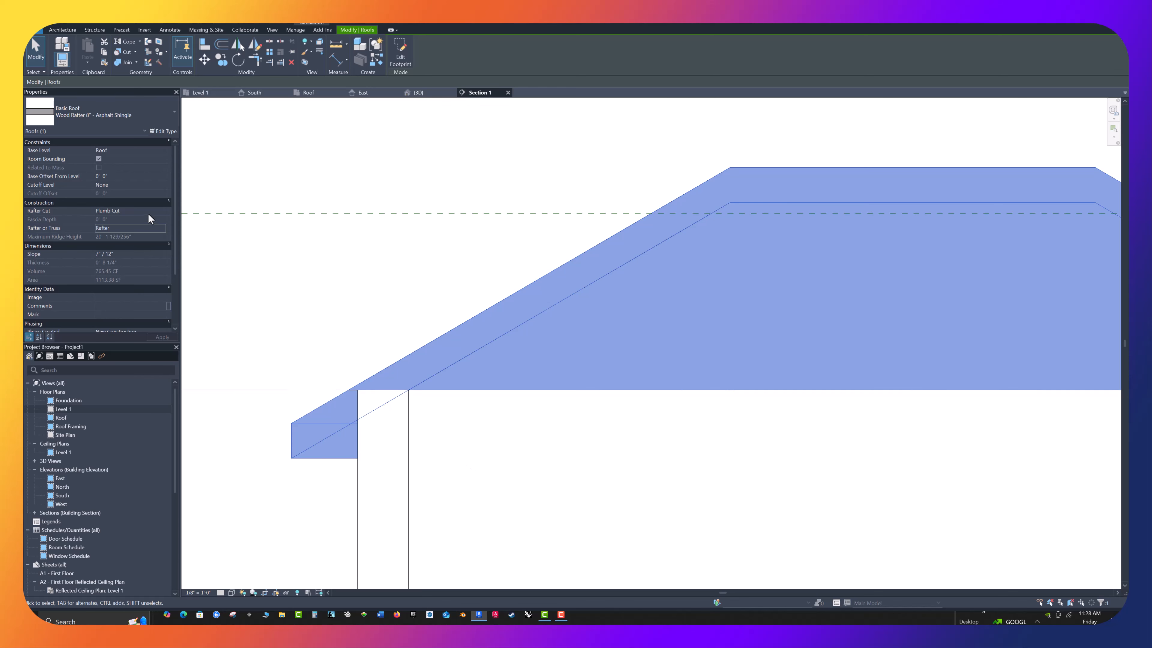
pyautogui.scroll(5, 287, 453)
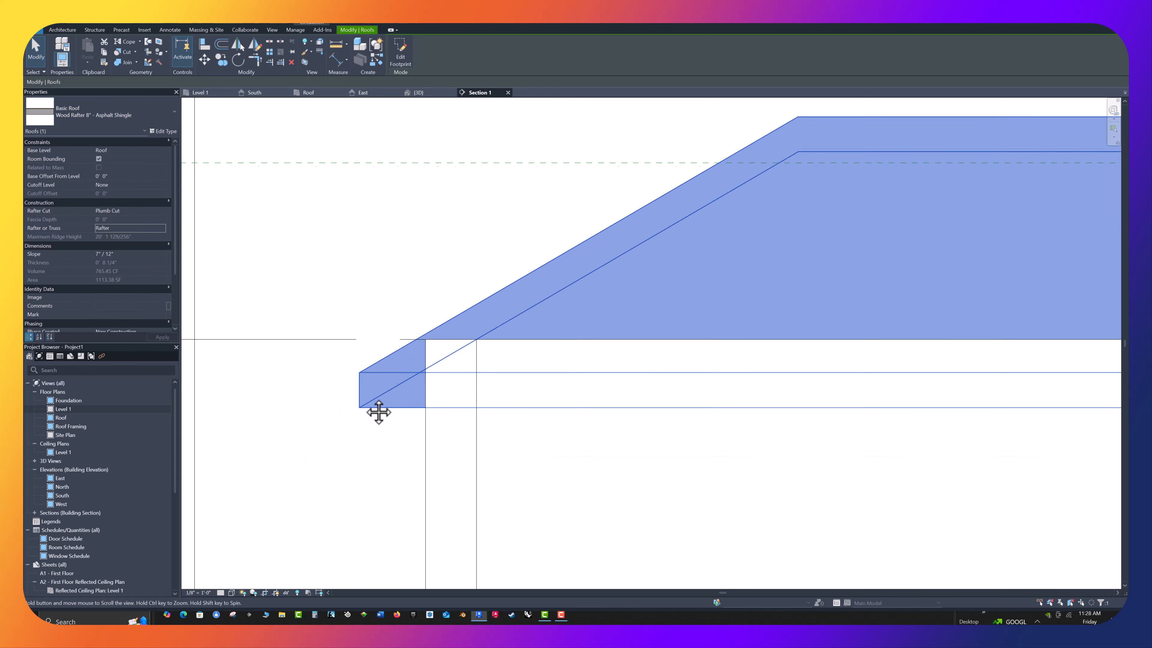
pyautogui.click(320, 356)
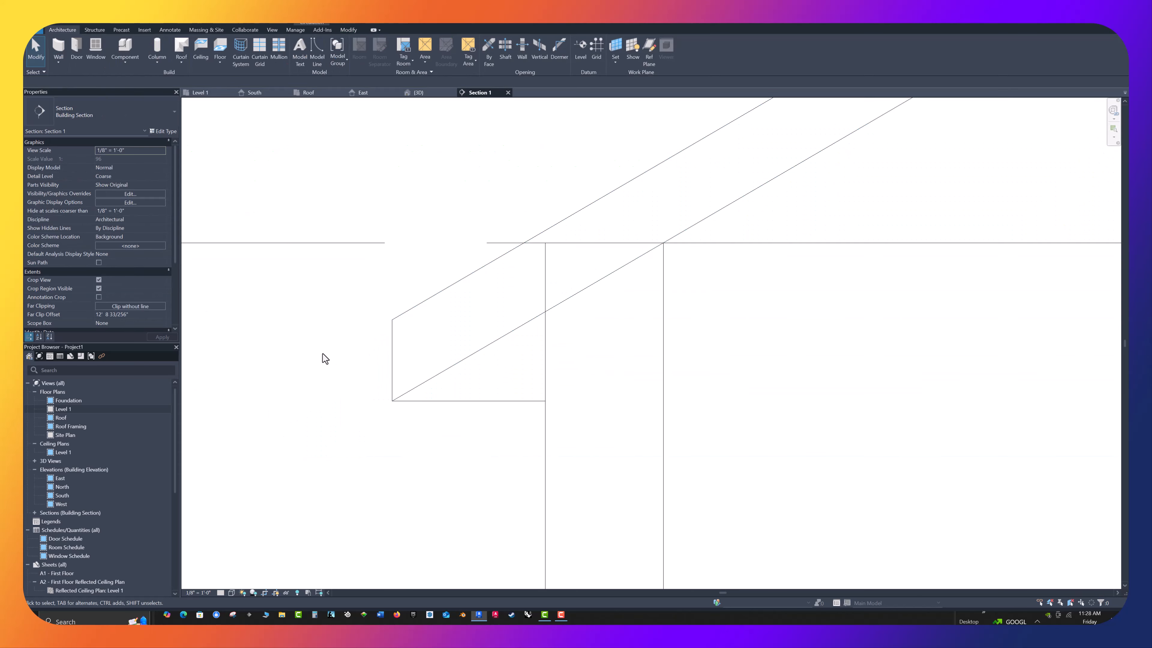
# Change the hip roof's Rafter Cut to Two Cut - Square
pyautogui.click(394, 353)
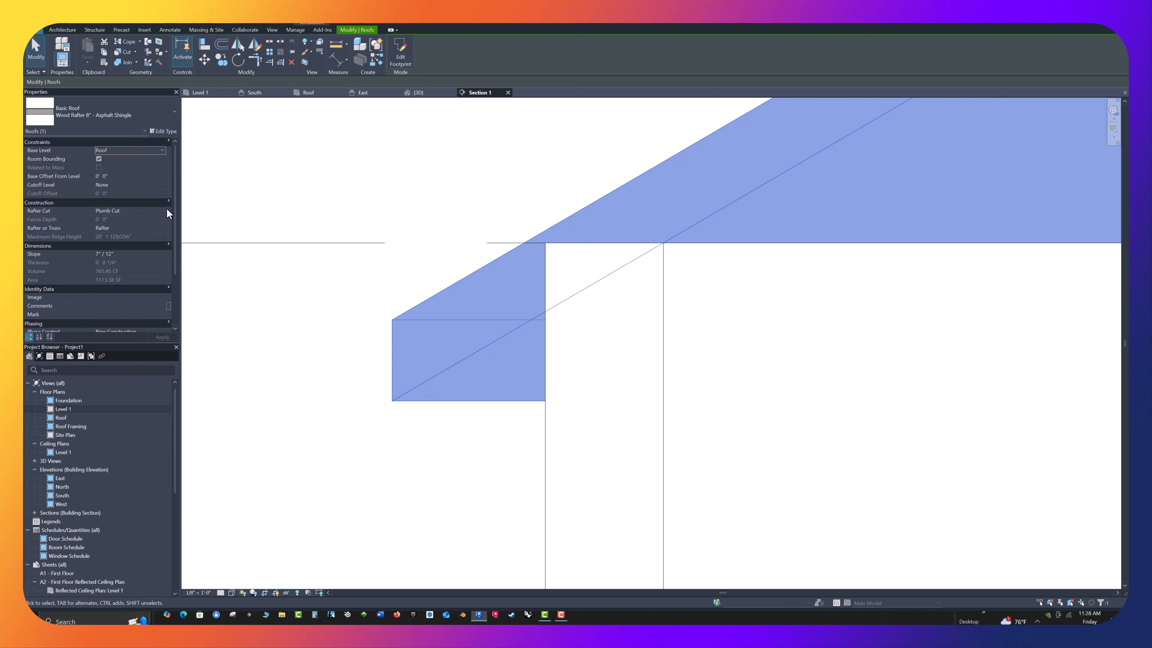
pyautogui.click(110, 211)
pyautogui.click(162, 211)
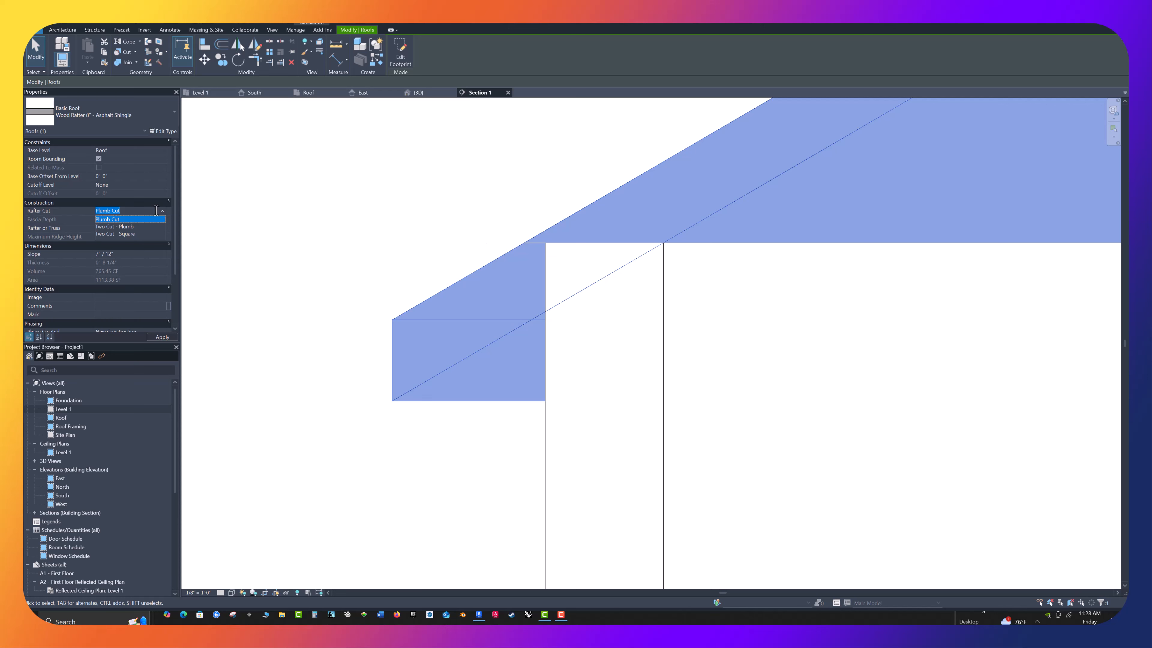
pyautogui.click(120, 233)
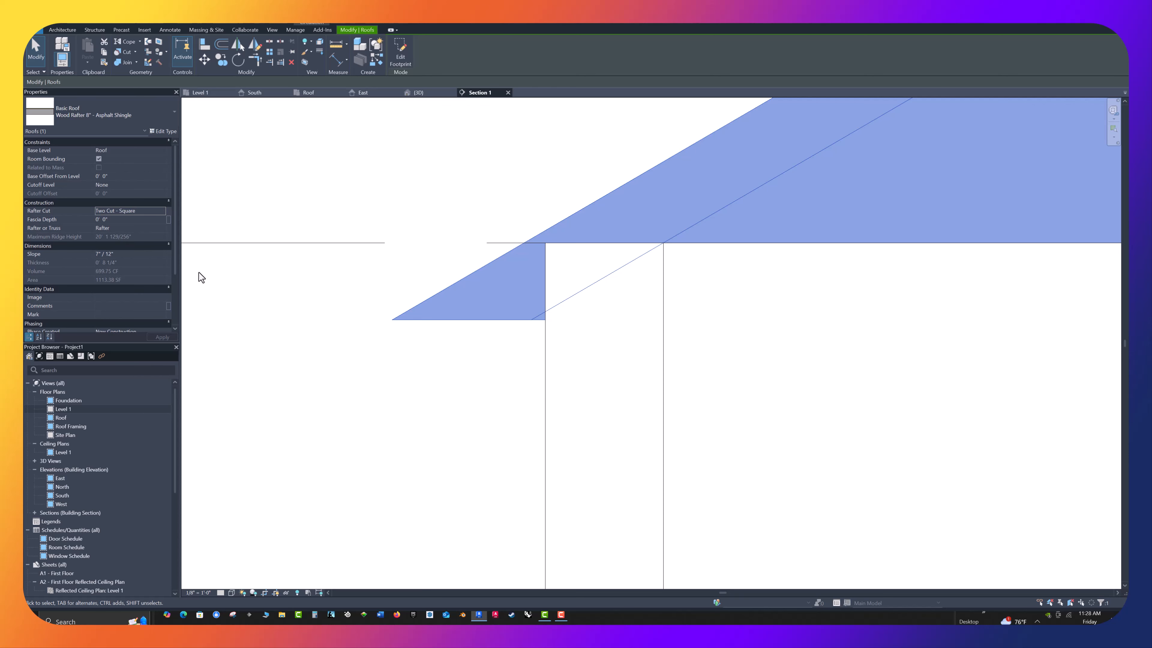
pyautogui.click(164, 210)
pyautogui.click(164, 210)
# Set the hip roof's Fascia Depth to 0' 8" and apply it
pyautogui.click(109, 220)
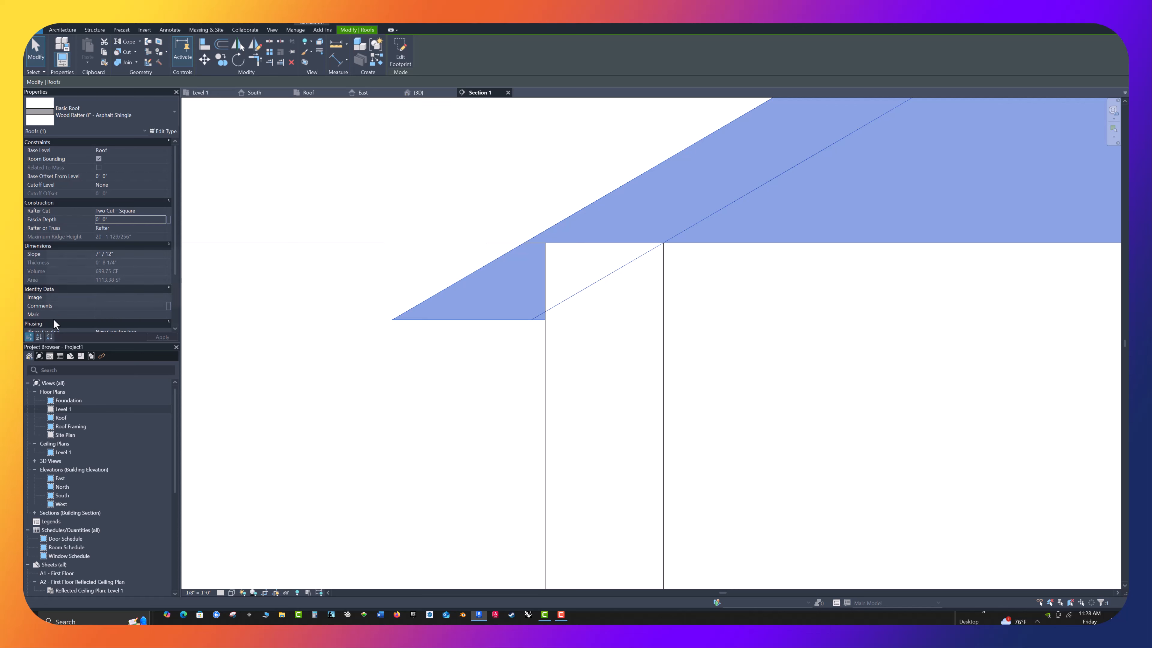
pyautogui.click(114, 217)
pyautogui.write('0 8')
pyautogui.click(159, 337)
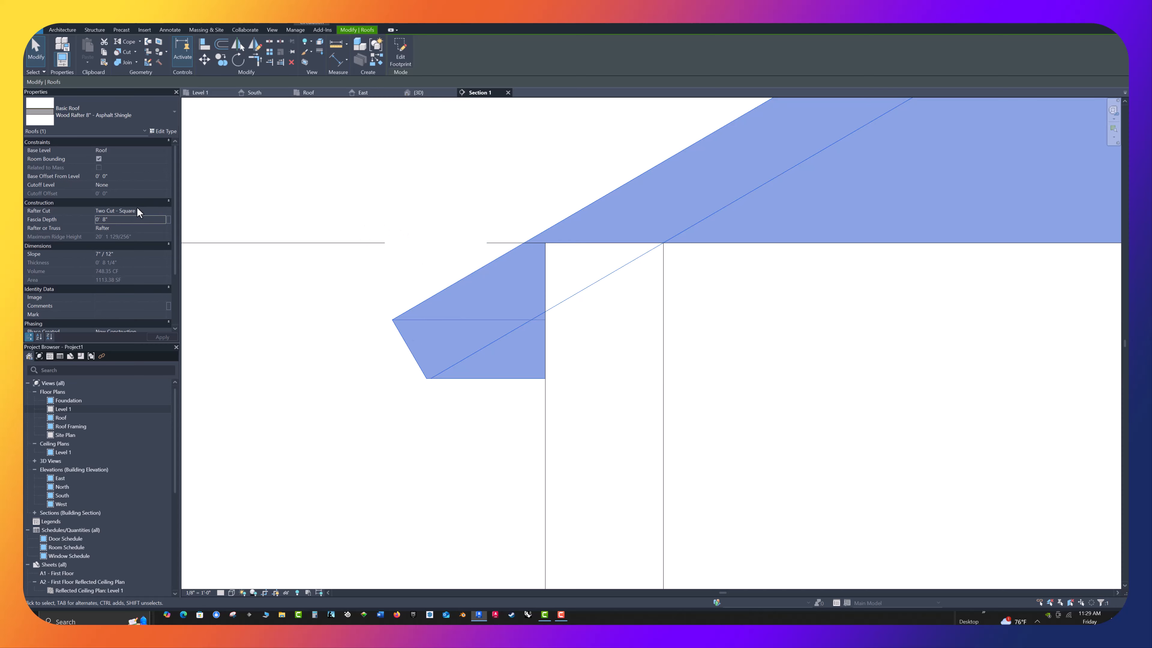
# Change the hip roof's Rafter Cut to Two Cut - Plumb and apply it
pyautogui.click(160, 210)
pyautogui.click(162, 210)
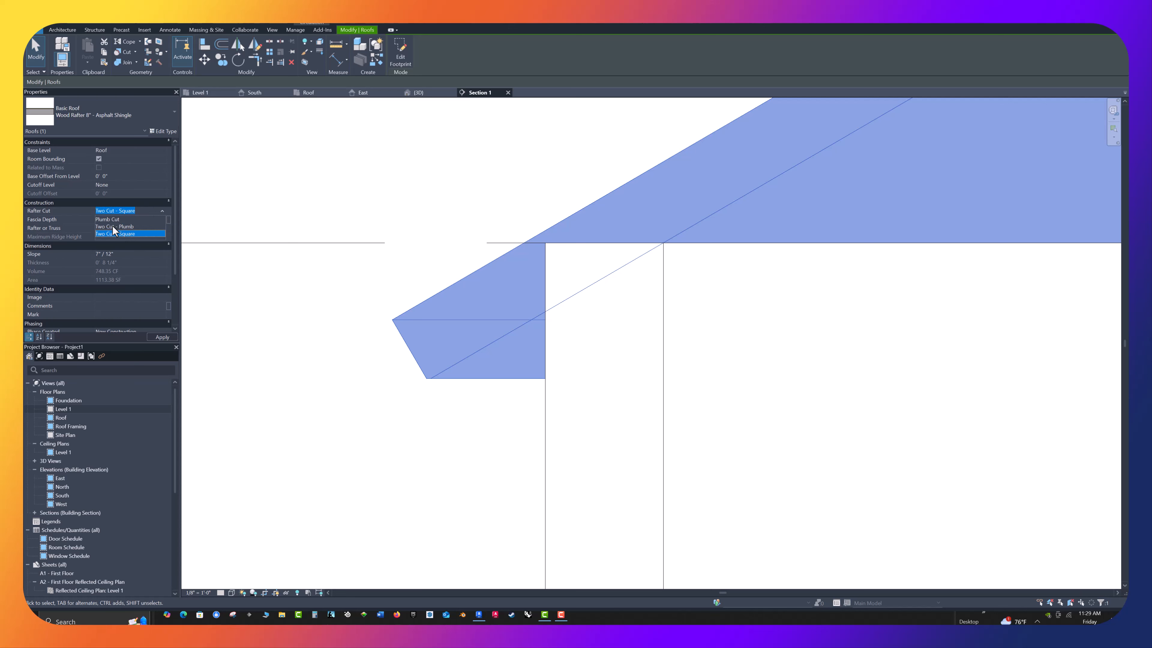
pyautogui.click(113, 227)
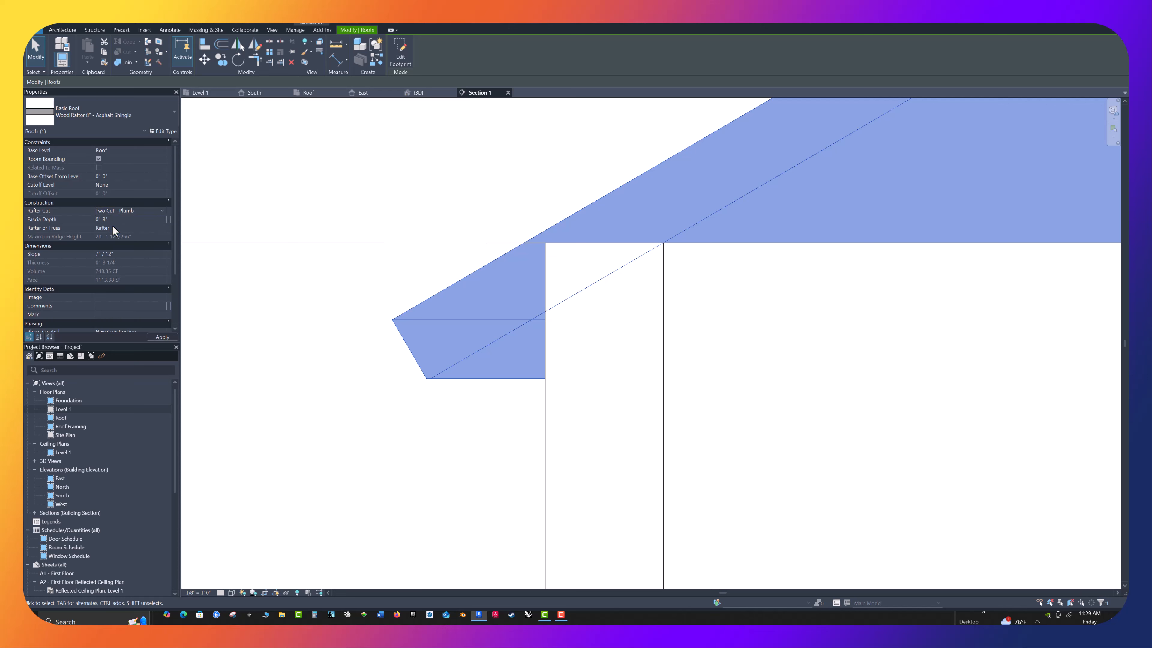
pyautogui.click(161, 337)
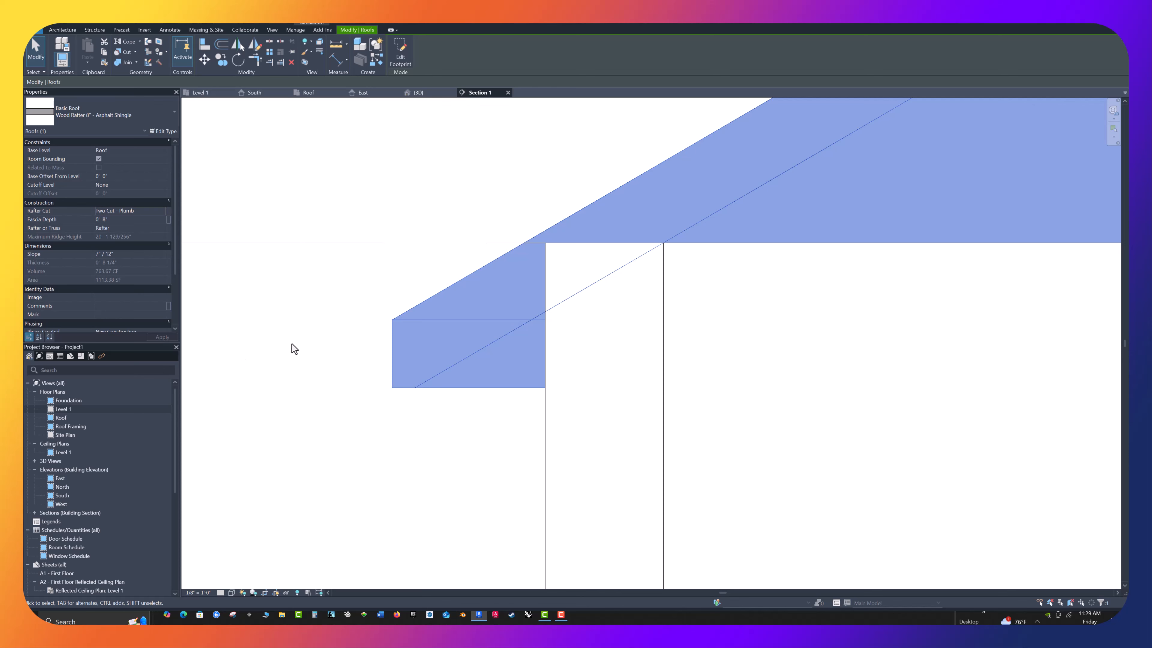
# Set the hip roof's Fascia Depth to 0' 6", apply it and deselect the roof
pyautogui.doubleClick(114, 218)
pyautogui.write('0')
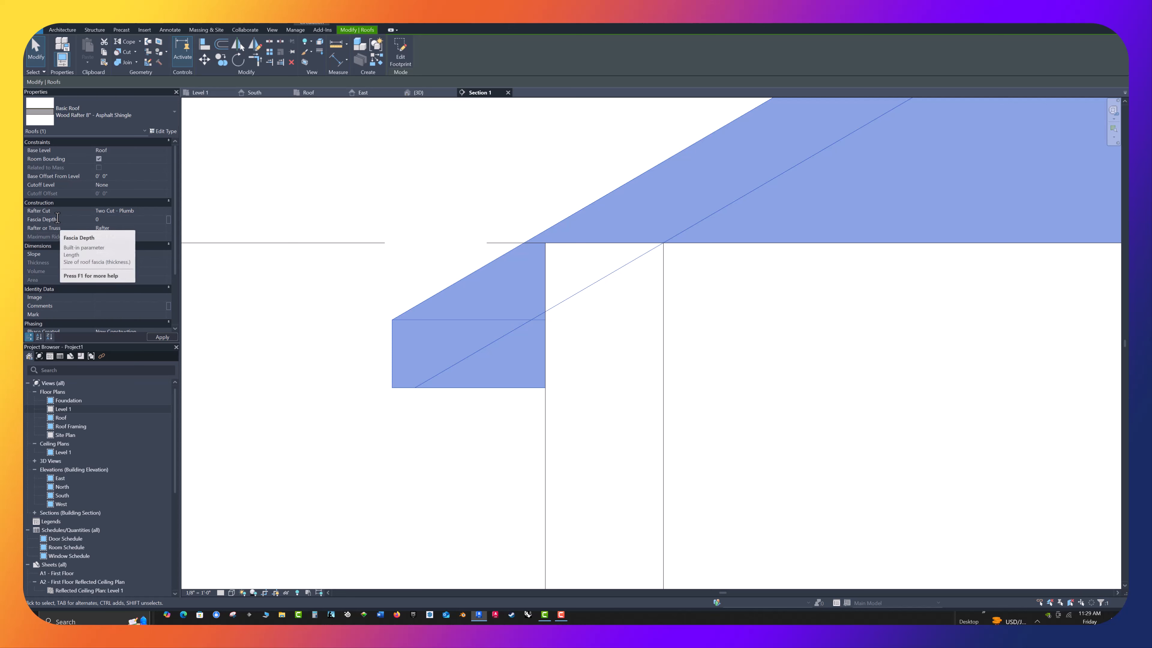
pyautogui.write(' 6')
pyautogui.click(162, 338)
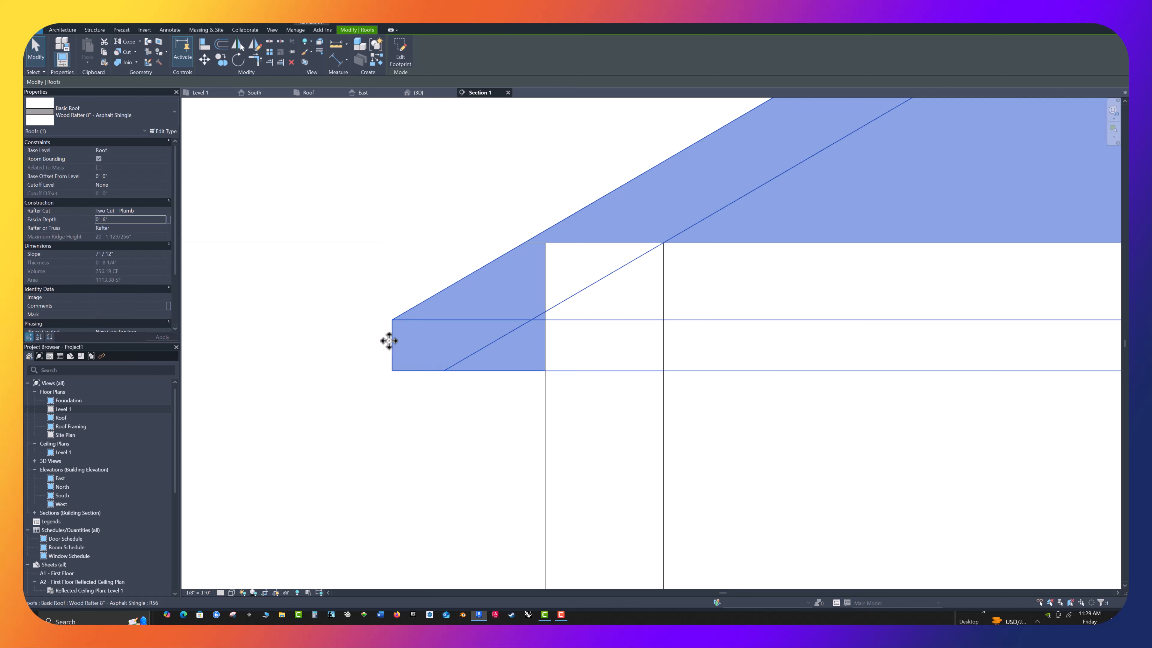
pyautogui.click(349, 356)
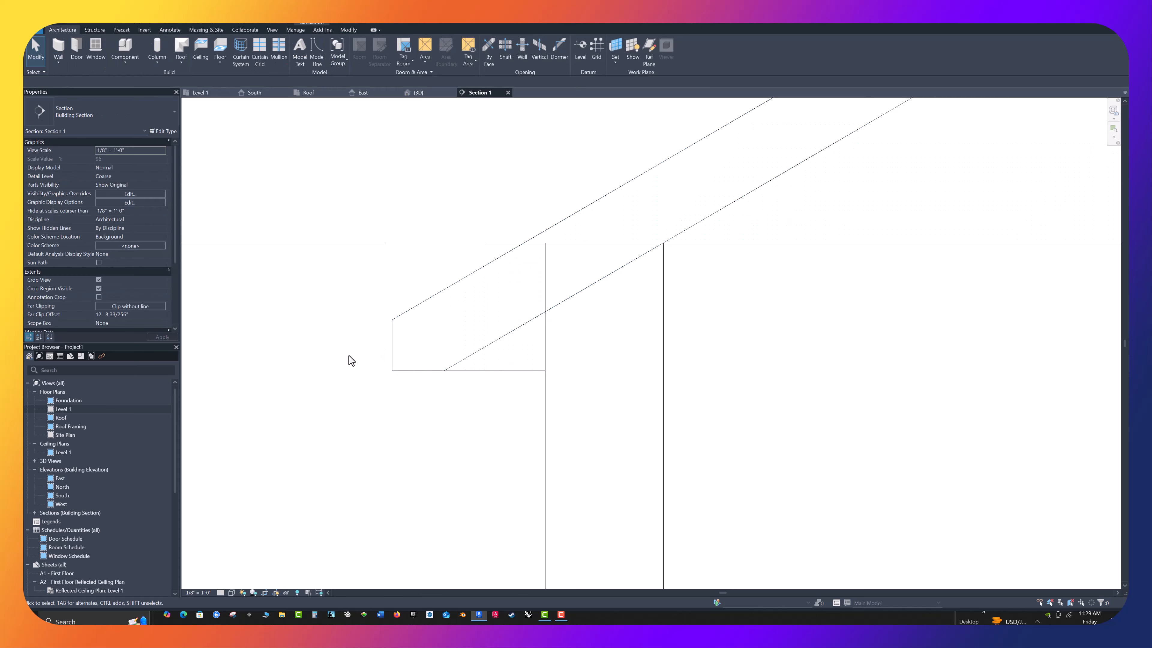
# Select the hip roof again and set its Fascia Depth to 0' 8"
pyautogui.click(401, 319)
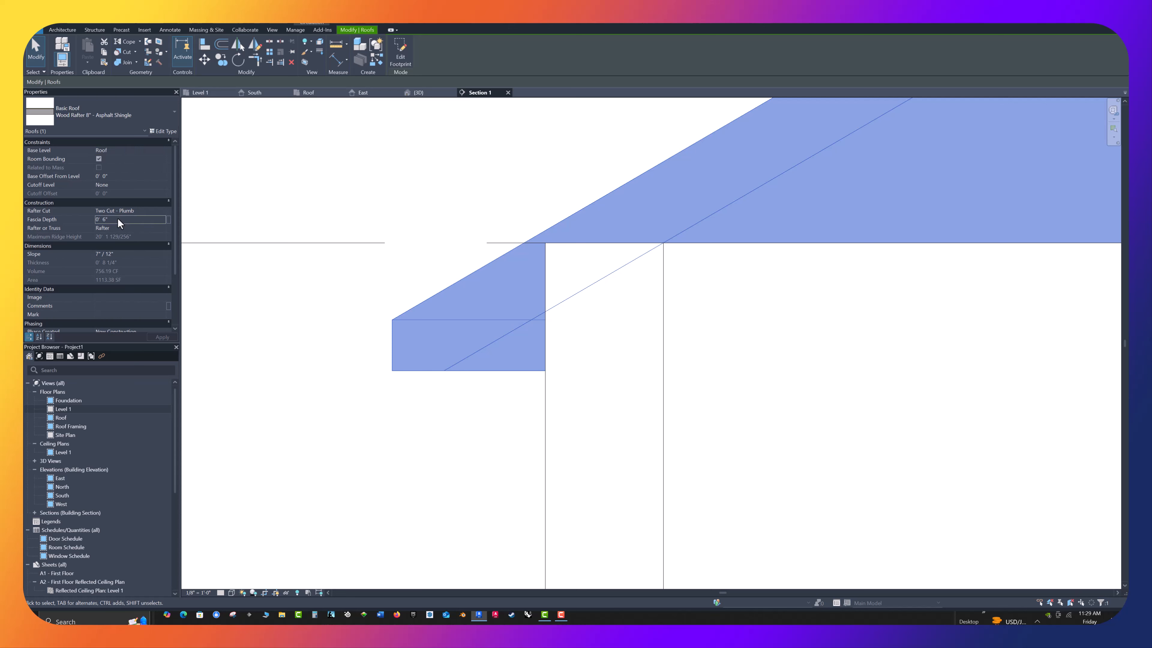
pyautogui.doubleClick(105, 220)
pyautogui.write('8')
pyautogui.press('Return')
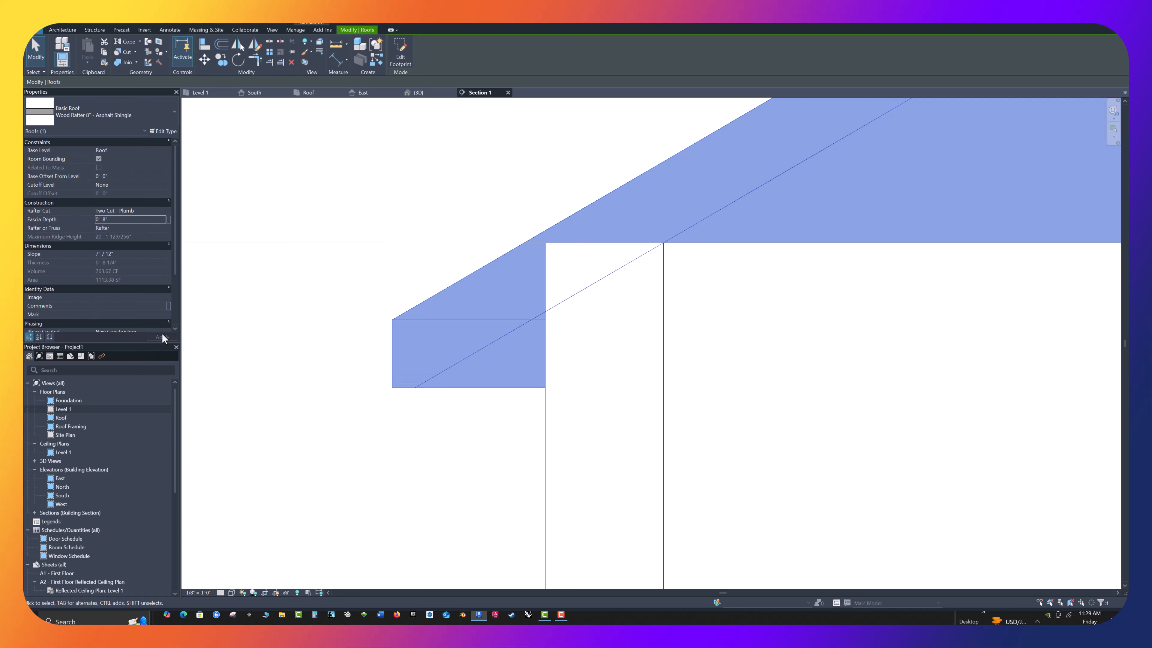
pyautogui.click(274, 354)
# Examine the whole hip roof in the section, and in the 3D view from several sides
pyautogui.scroll(-3, 360, 410)
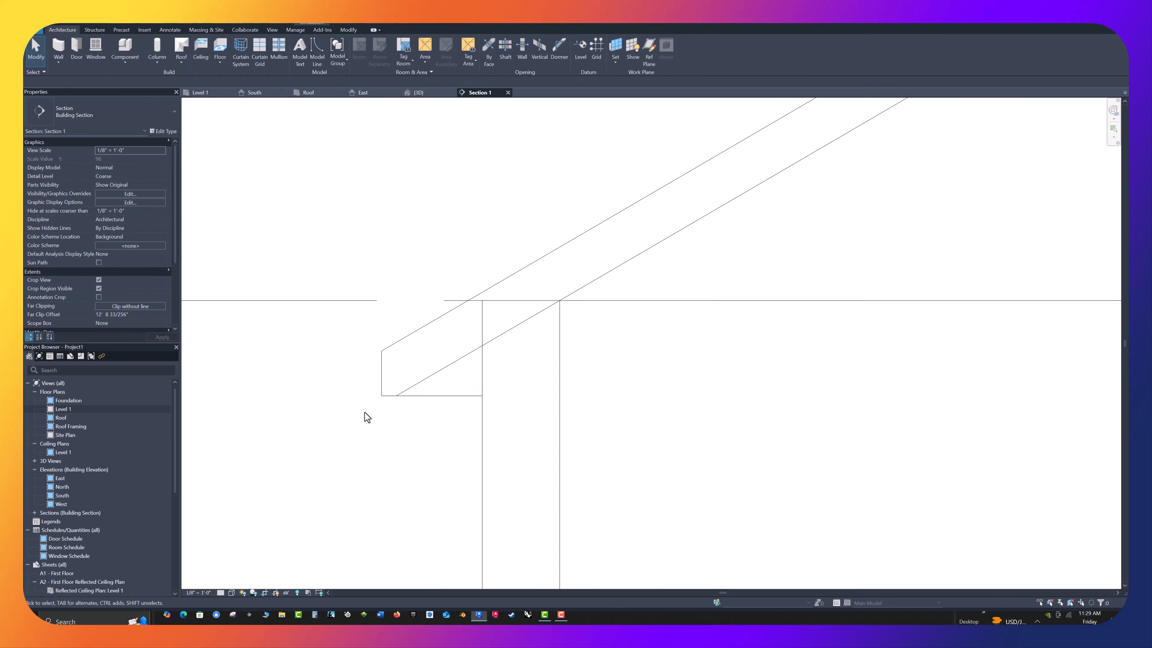
pyautogui.scroll(-4, 361, 400)
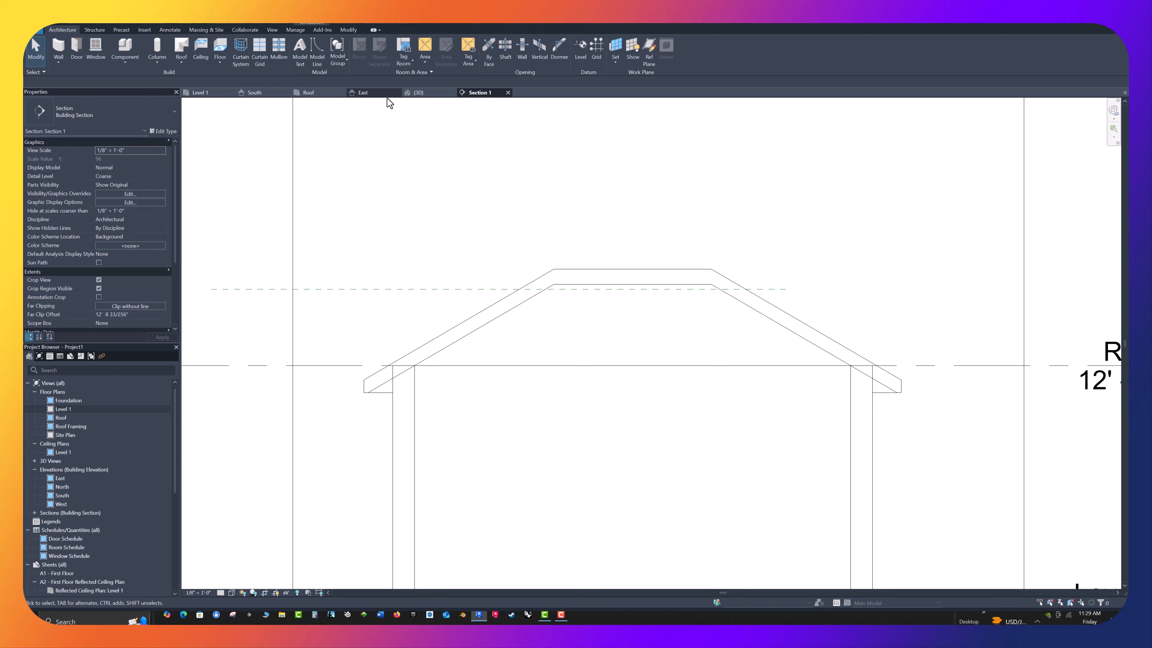
pyautogui.click(416, 91)
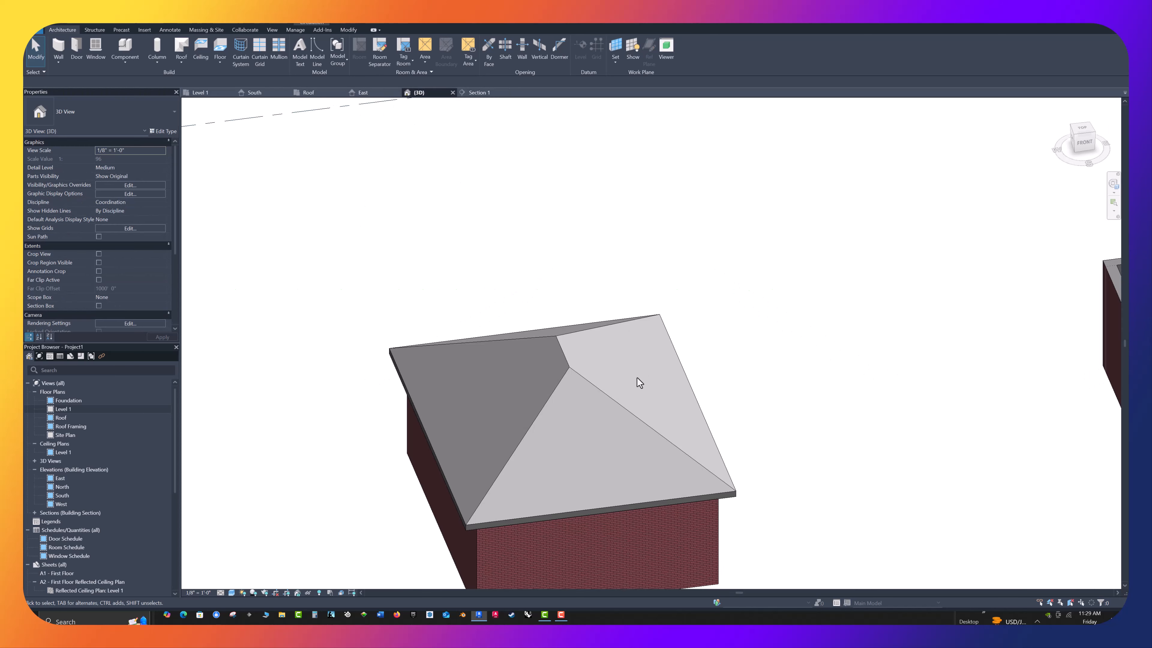
pyautogui.keyDown('shift'); pyautogui.moveTo(638, 379); pyautogui.dragTo(846, 361, button='middle'); pyautogui.keyUp('shift')
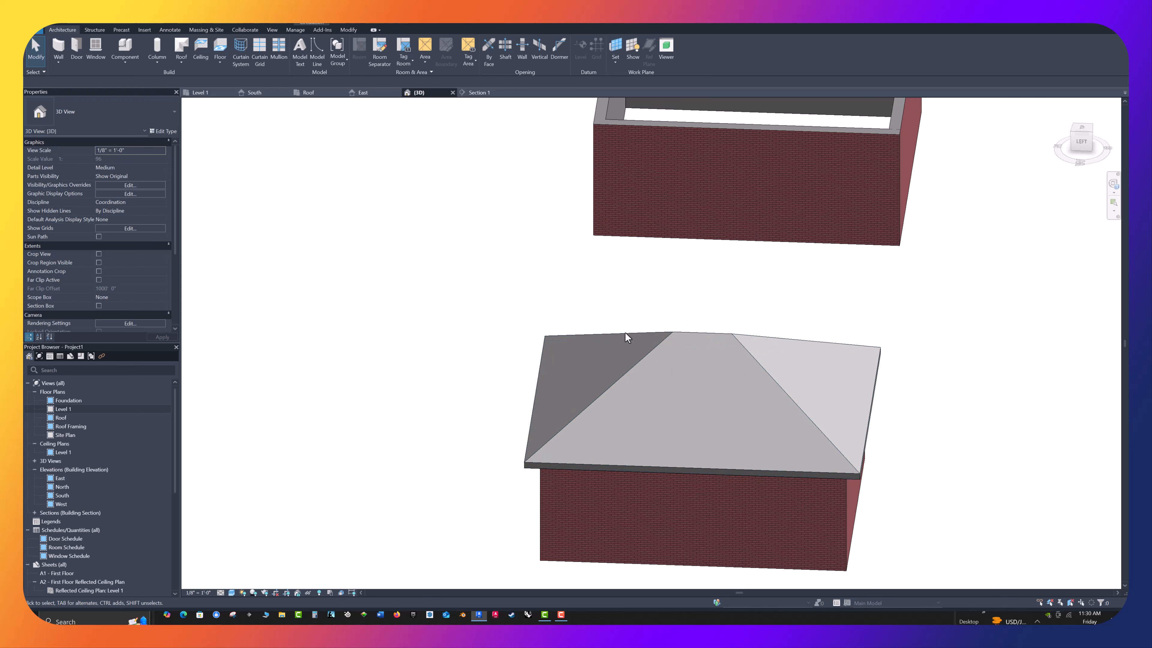
pyautogui.keyDown('shift'); pyautogui.moveTo(779, 322); pyautogui.dragTo(584, 326, button='middle'); pyautogui.keyUp('shift')
pyautogui.keyDown('shift'); pyautogui.moveTo(684, 391); pyautogui.dragTo(681, 324, button='middle'); pyautogui.keyUp('shift')
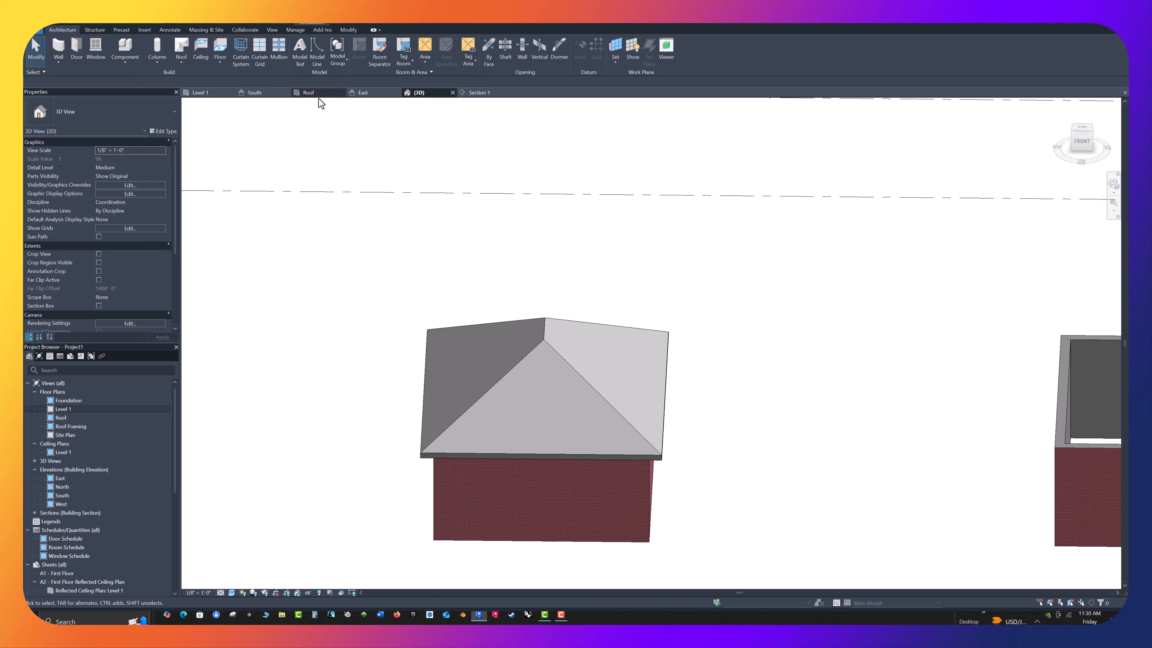
# In the Level 1 plan, move the section line down toward the middle of the left building and open its section view
pyautogui.click(210, 97)
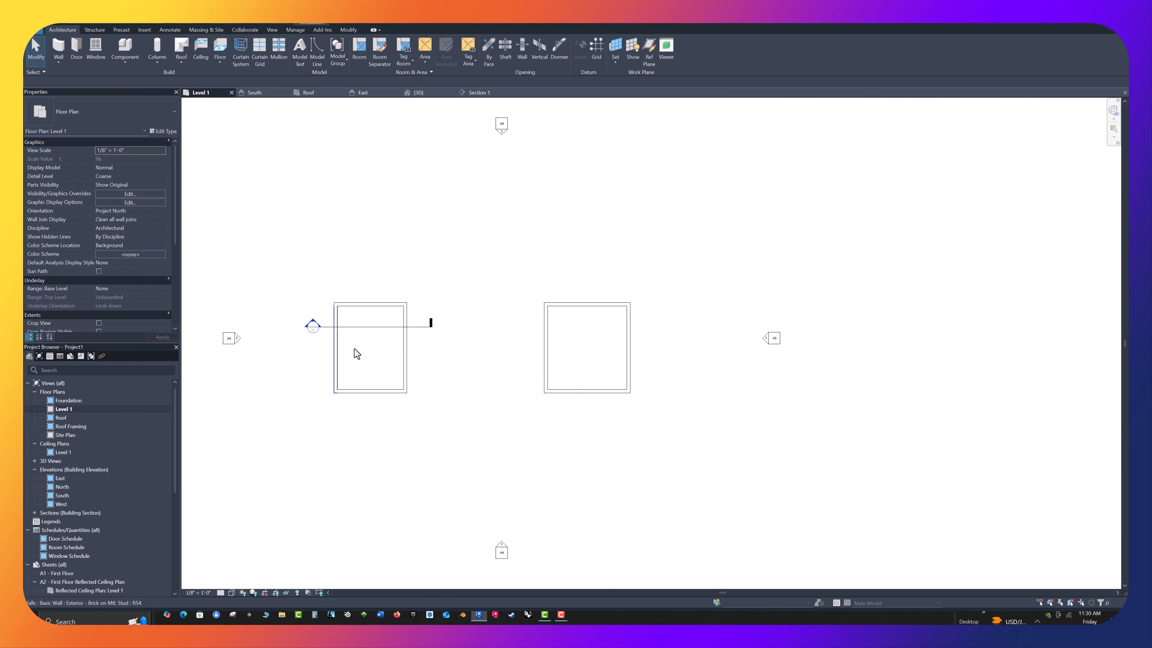
pyautogui.moveTo(364, 326)
pyautogui.mouseDown()
pyautogui.moveTo(357, 355)
pyautogui.moveTo(360, 343)
pyautogui.mouseUp()
pyautogui.click(472, 371)
pyautogui.scroll(3, 254, 345)
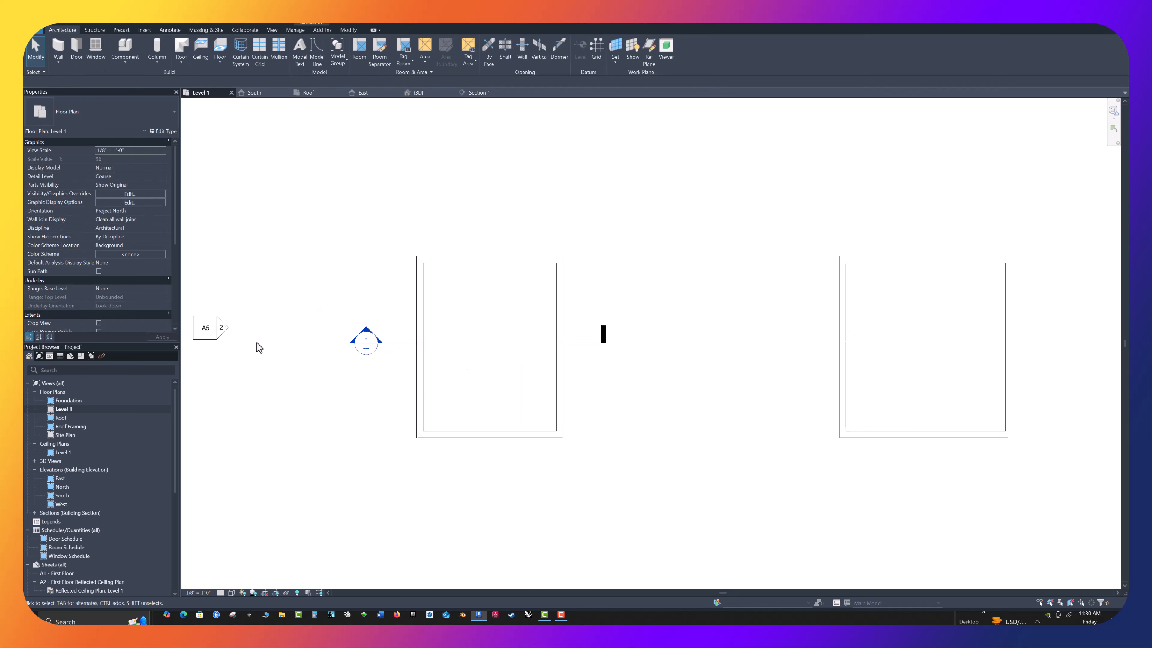
pyautogui.scroll(-2, 257, 341)
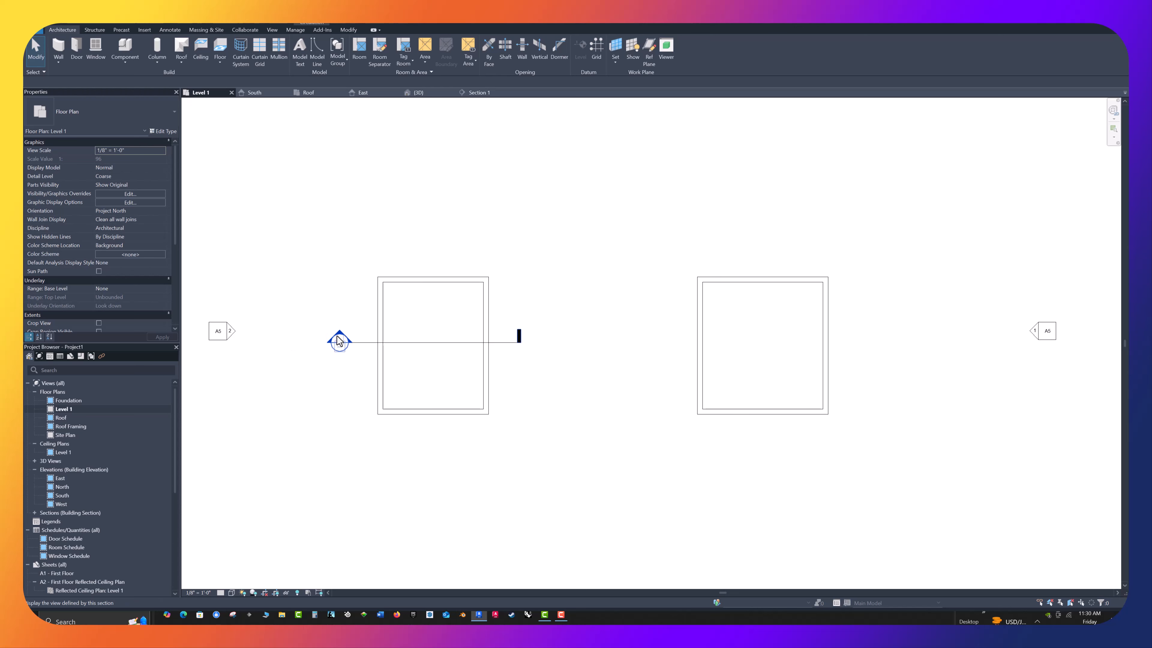
pyautogui.doubleClick(340, 342)
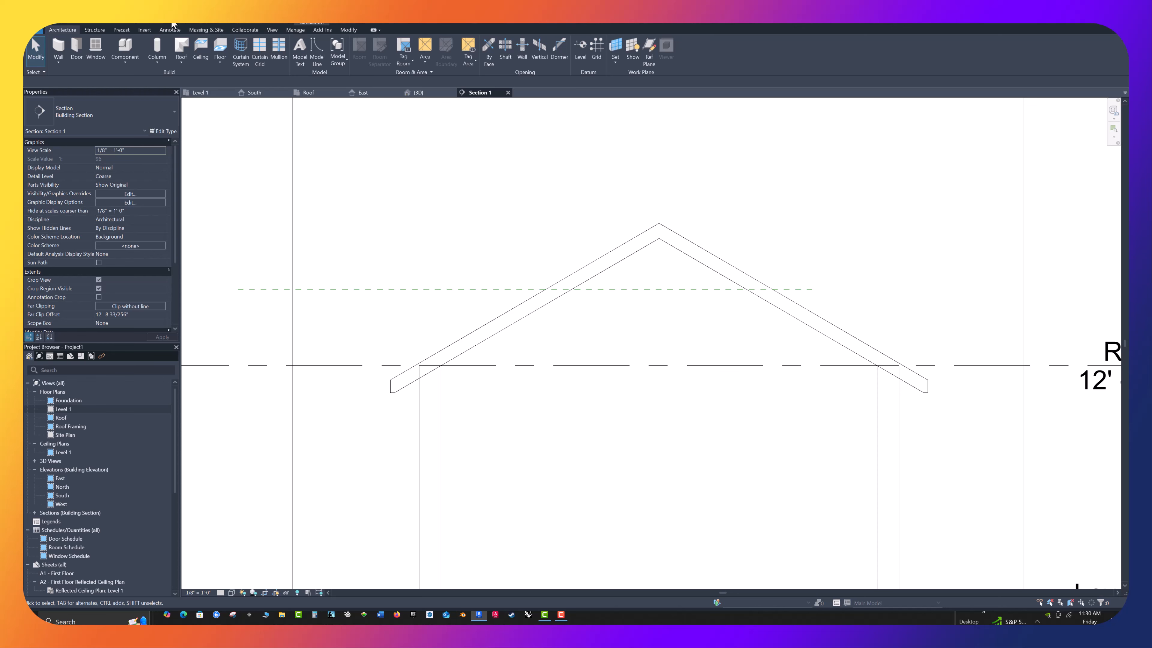
# Dimension the height from the Roof level line up to the horizontal reference plane in the section
pyautogui.press('d')
pyautogui.press('i')
pyautogui.click(351, 365)
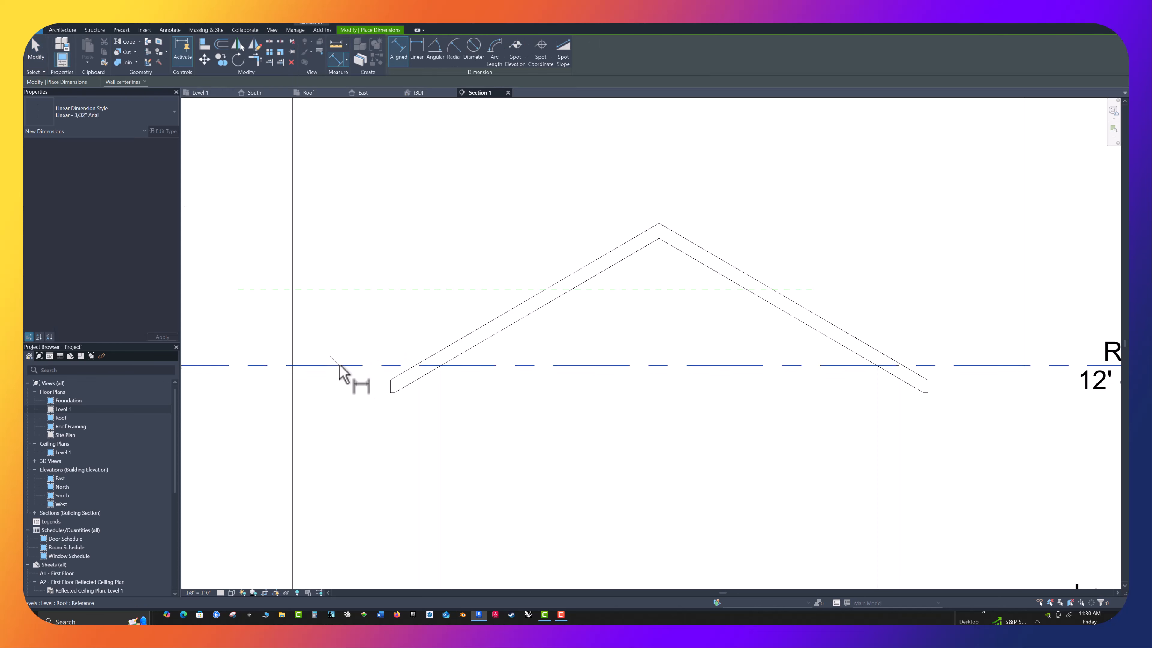
pyautogui.click(343, 289)
pyautogui.click(355, 323)
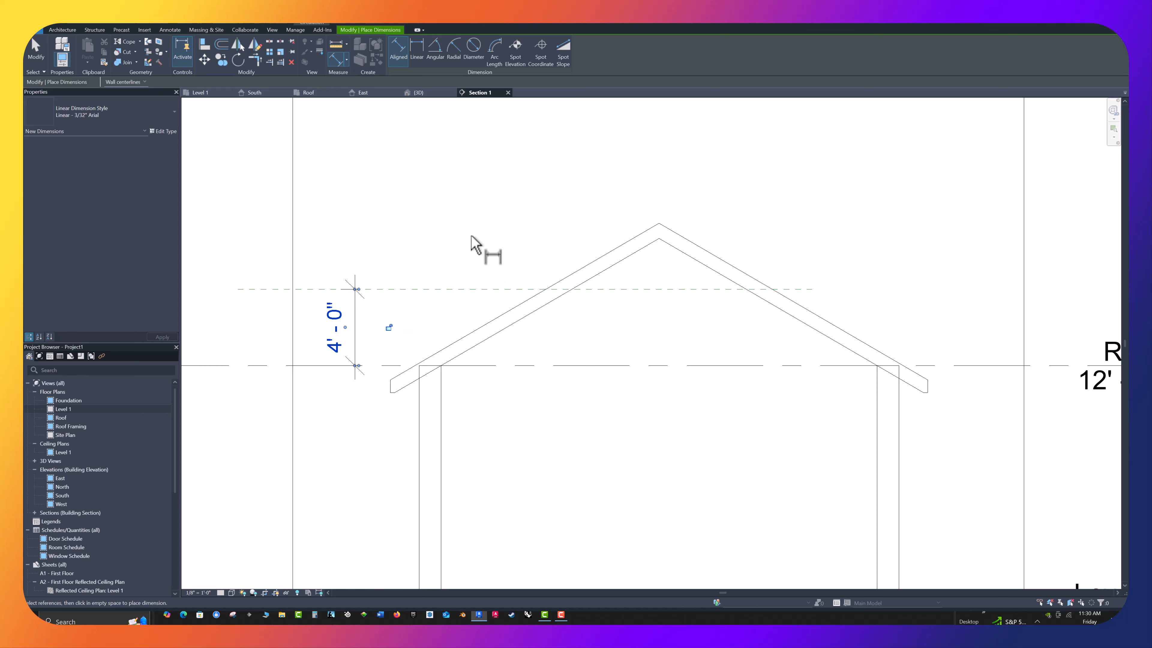
pyautogui.press('Escape')
# Set the reference plane's height above the Roof level to 5' 0" and deselect it
pyautogui.click(449, 289)
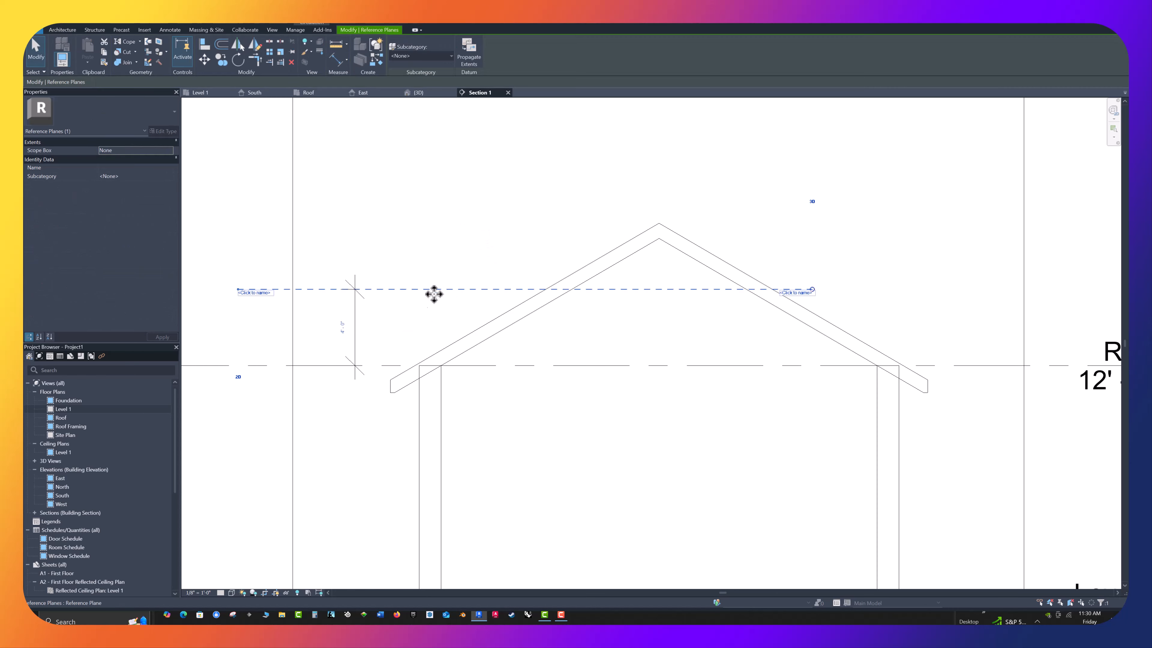
pyautogui.click(342, 328)
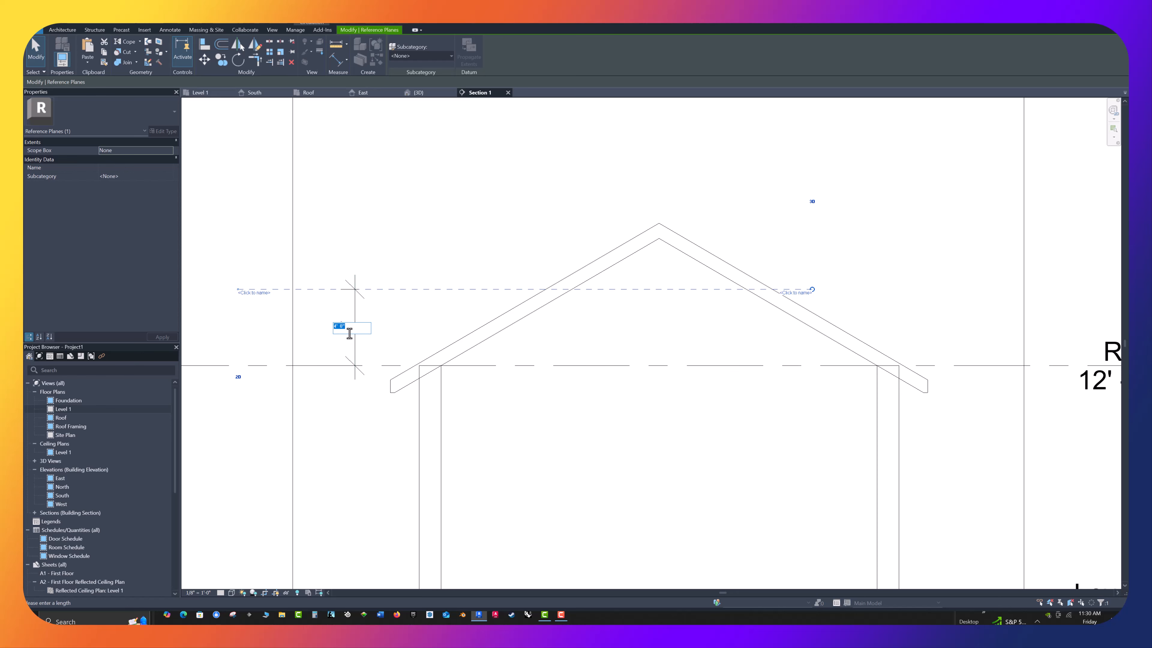
pyautogui.write('5')
pyautogui.press('Return')
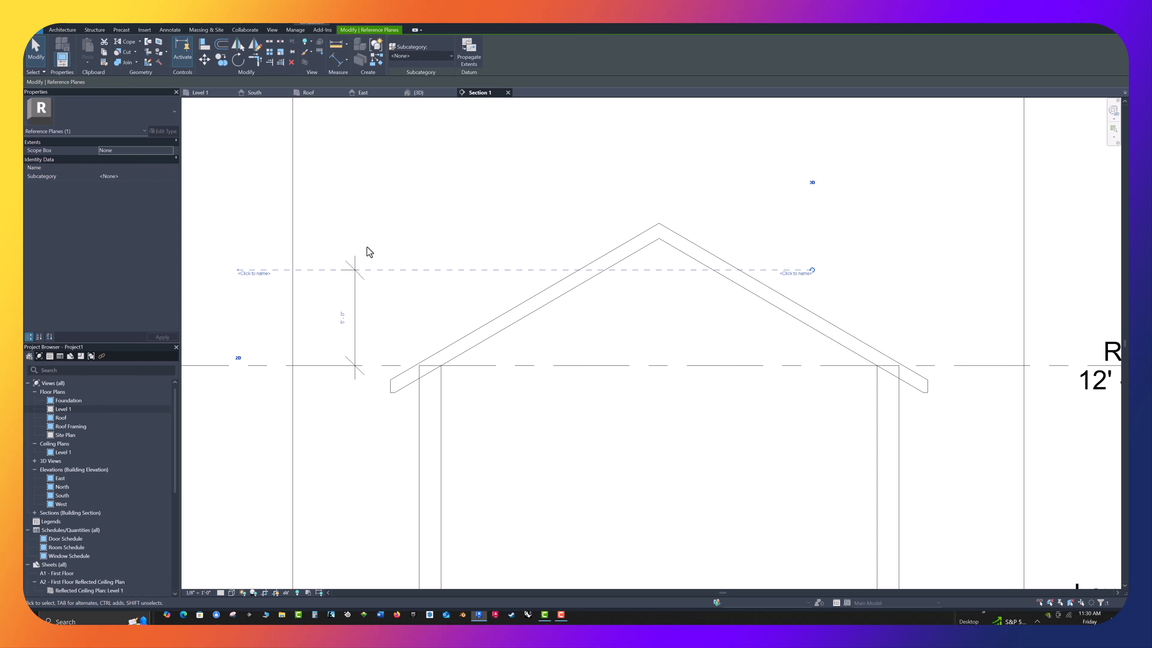
pyautogui.click(367, 247)
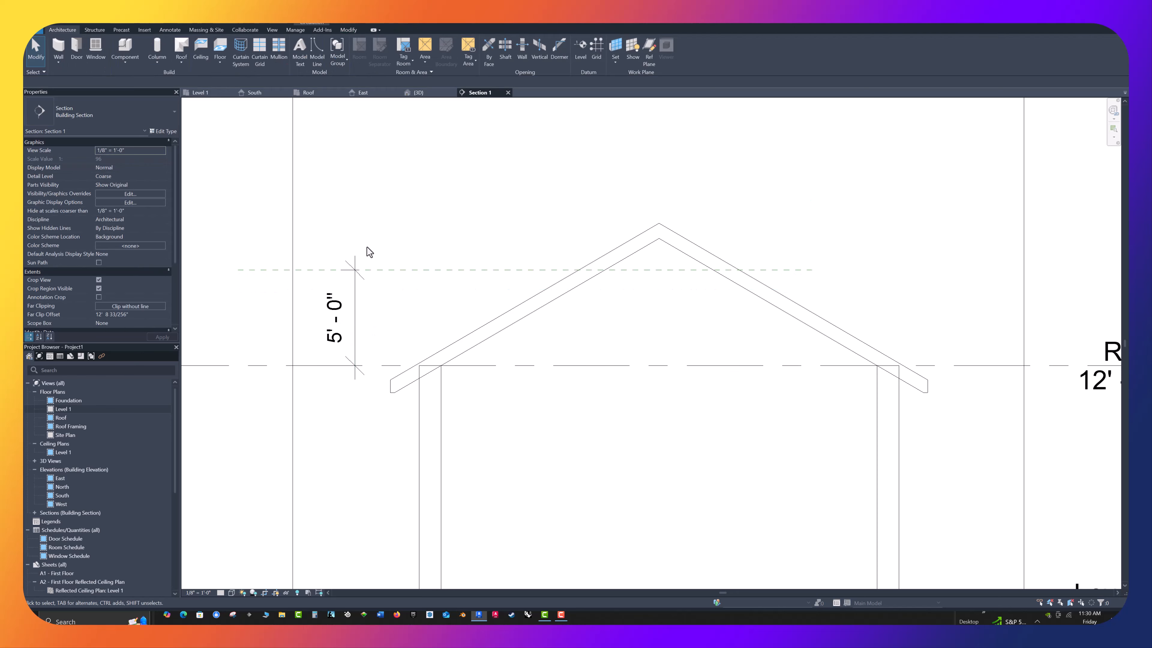
# Set the reference plane's height above the Roof level to 4' 0" and deselect it
pyautogui.click(355, 299)
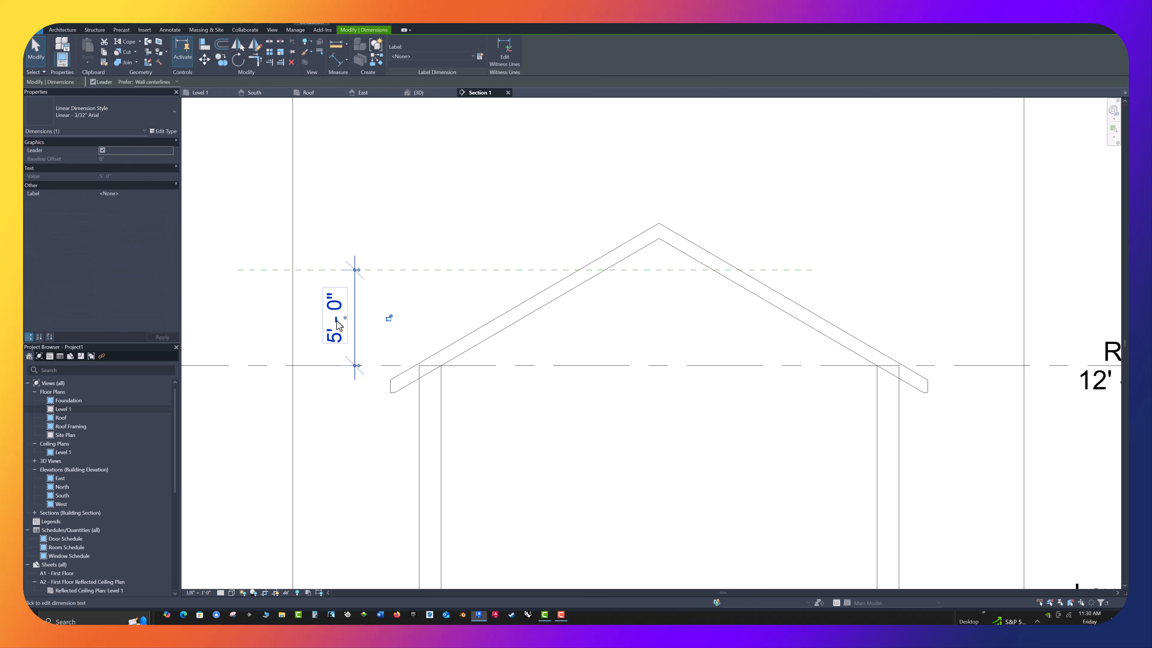
pyautogui.click(376, 313)
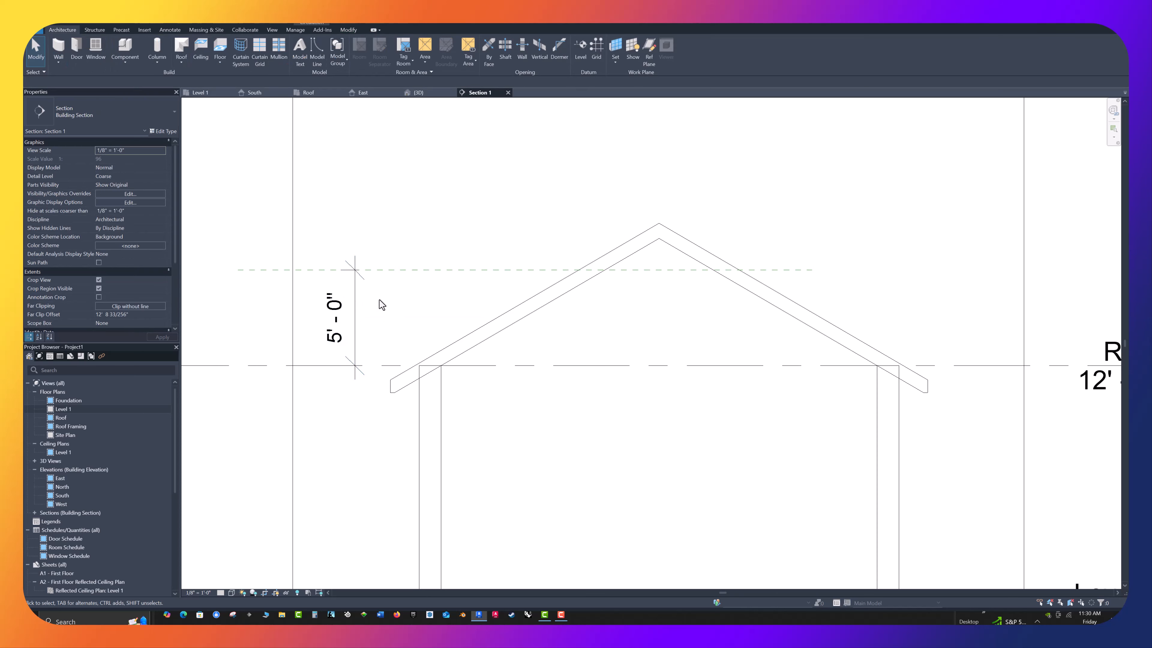
pyautogui.click(398, 274)
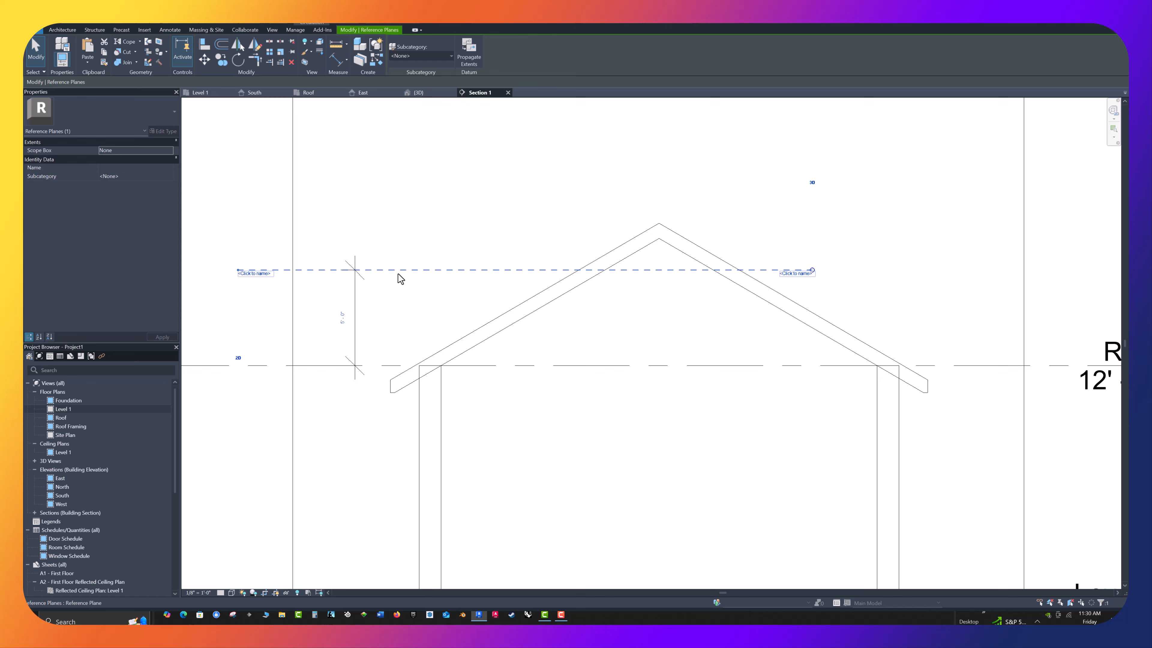
pyautogui.click(348, 321)
pyautogui.write('4')
pyautogui.press('Return')
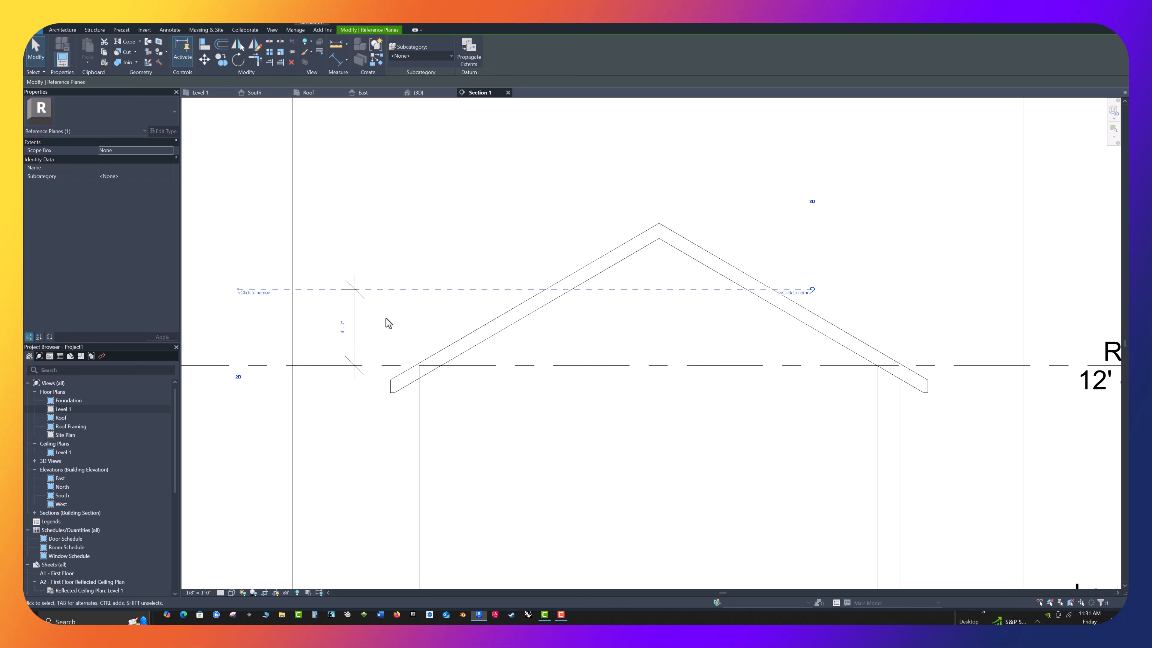
pyautogui.click(386, 318)
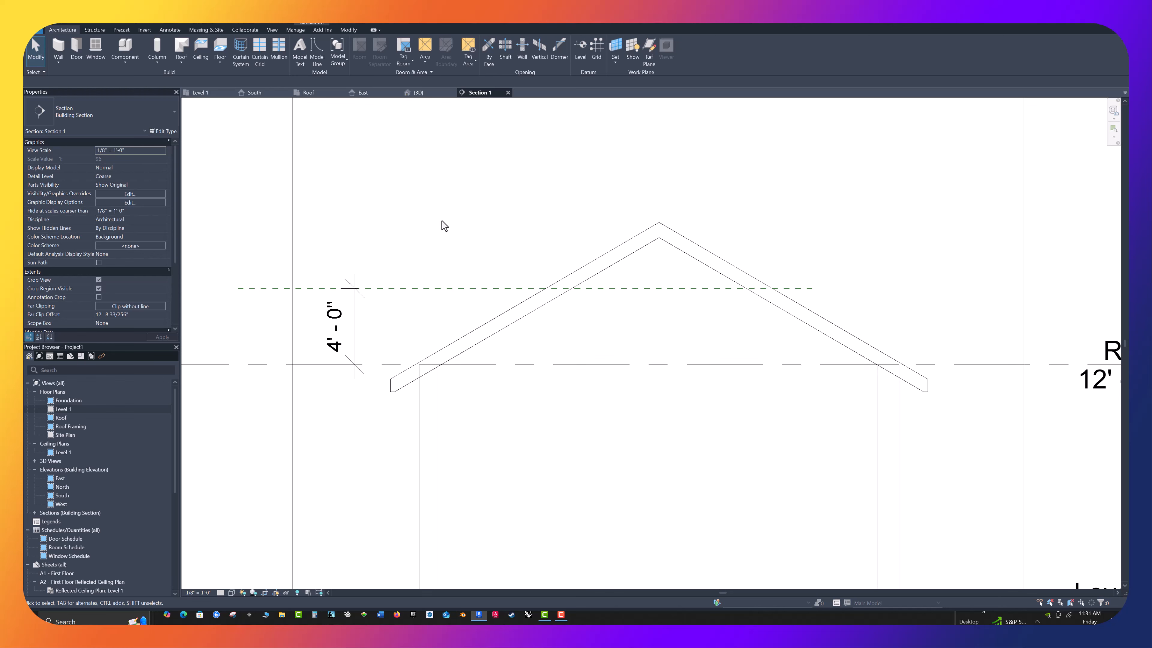
# Cut off the hip roof by setting its Cutoff Level to Roof and its Cutoff Offset to 4' 0", and apply it
pyautogui.click(606, 259)
pyautogui.click(604, 257)
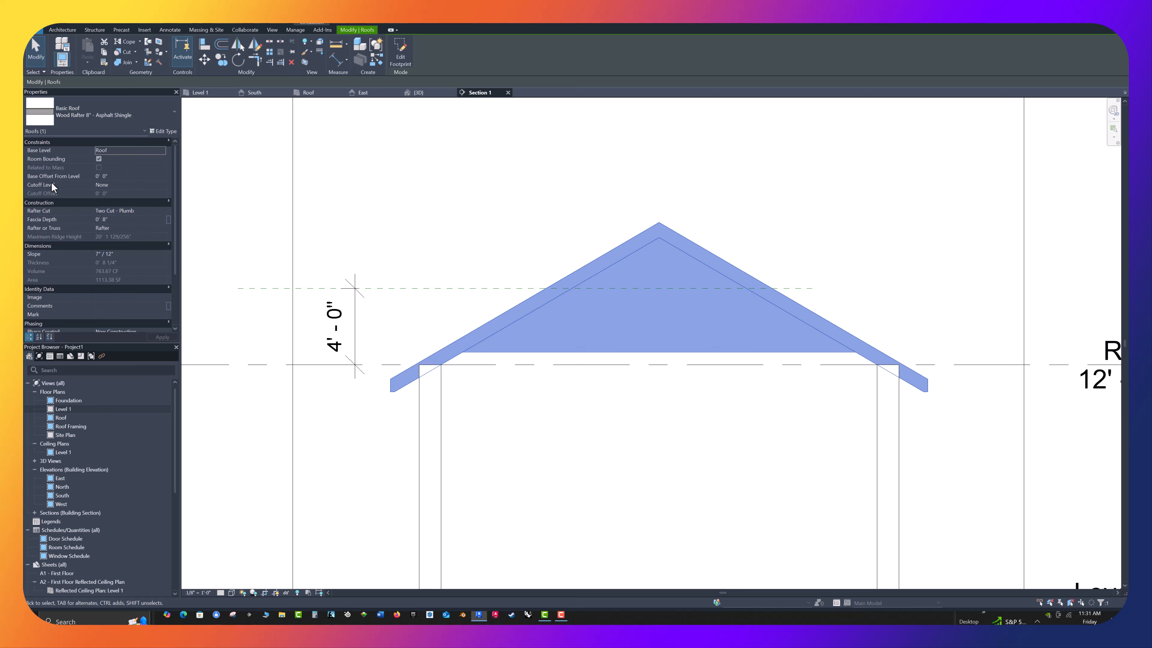
pyautogui.click(106, 184)
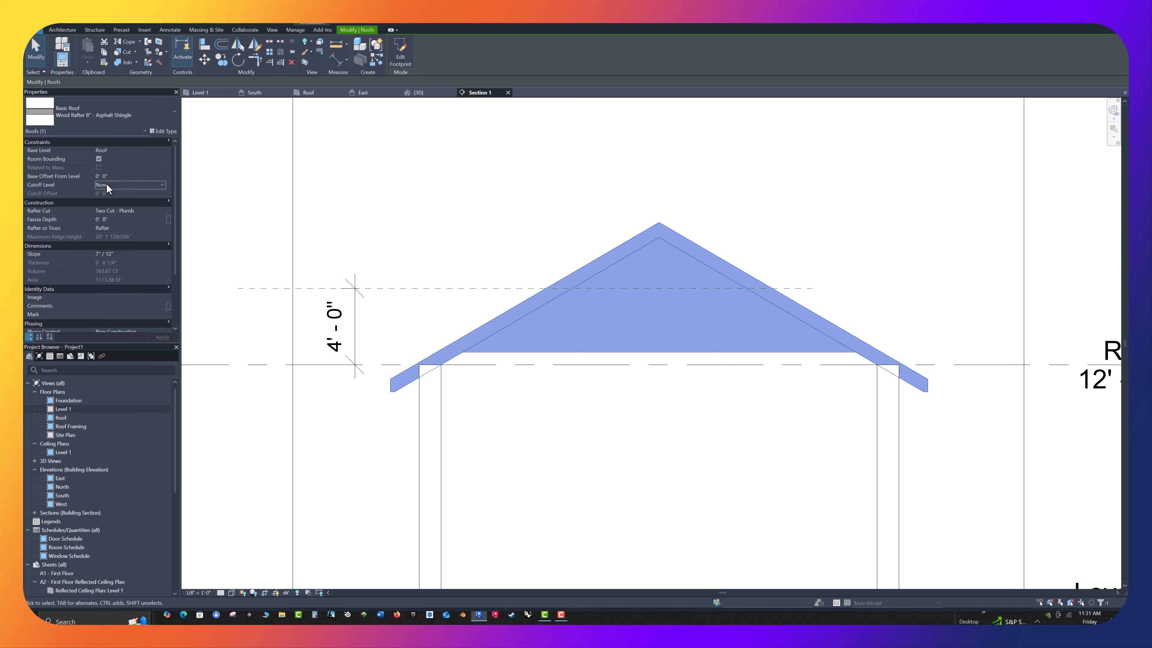
pyautogui.click(162, 185)
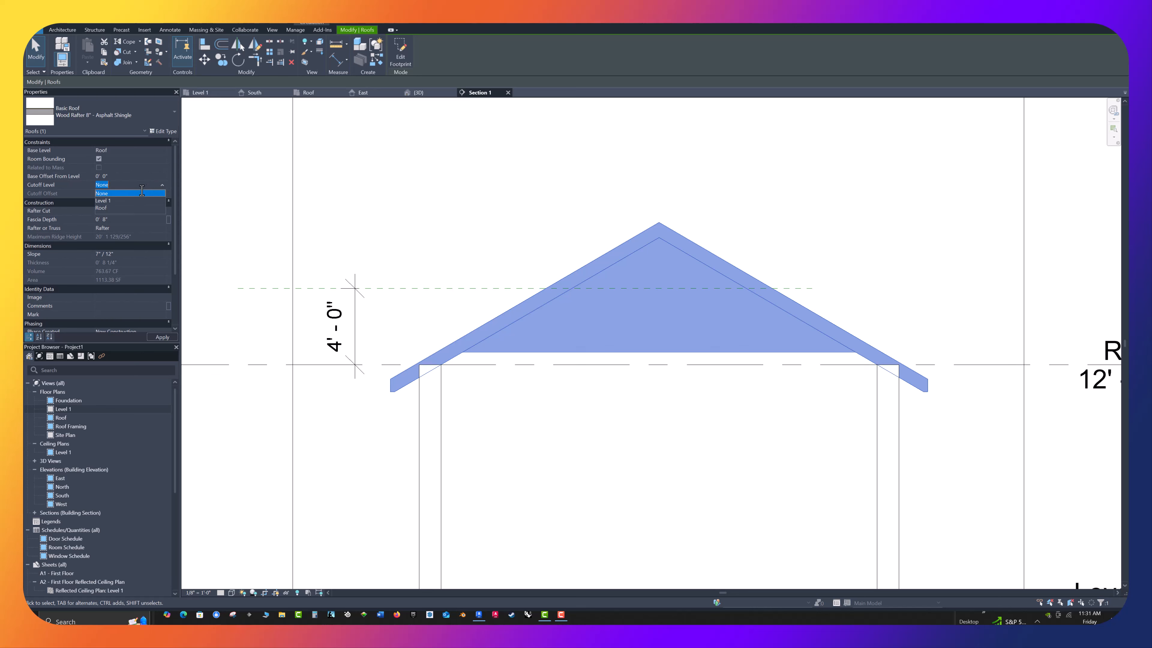
pyautogui.click(101, 208)
pyautogui.click(116, 195)
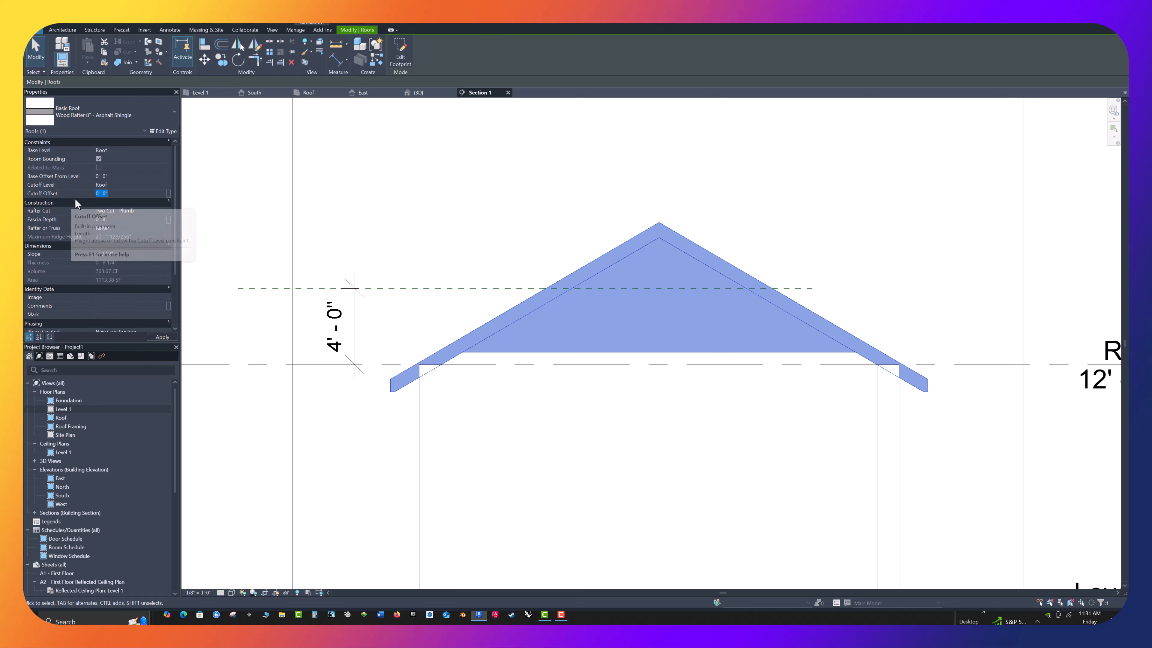
pyautogui.write('4')
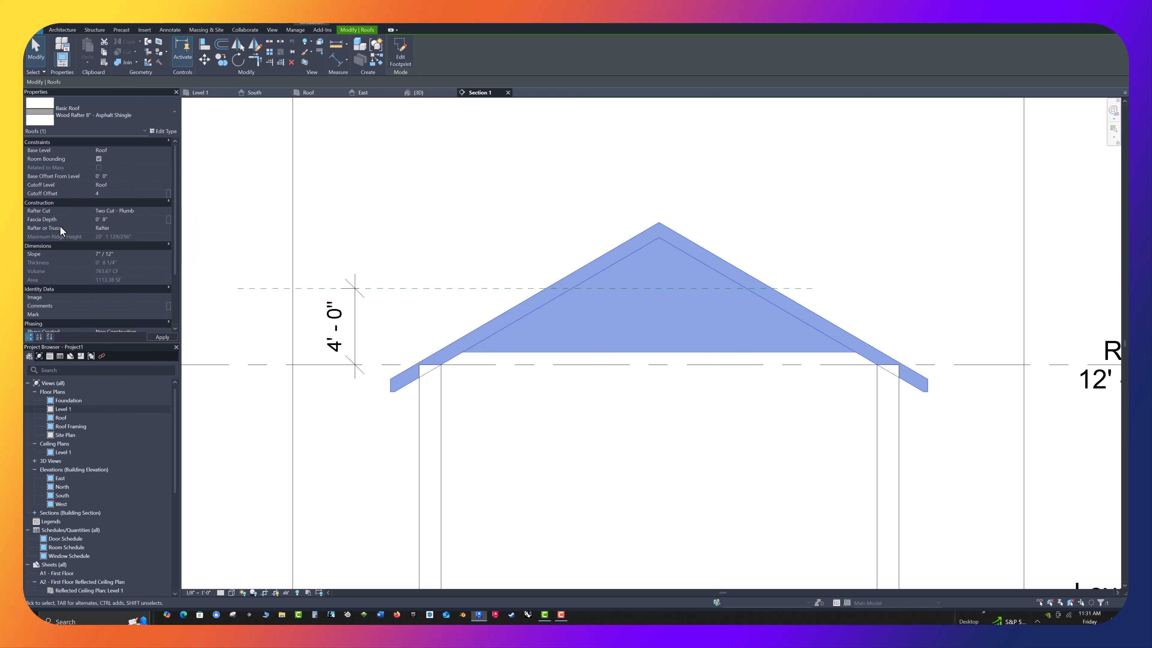
pyautogui.click(166, 336)
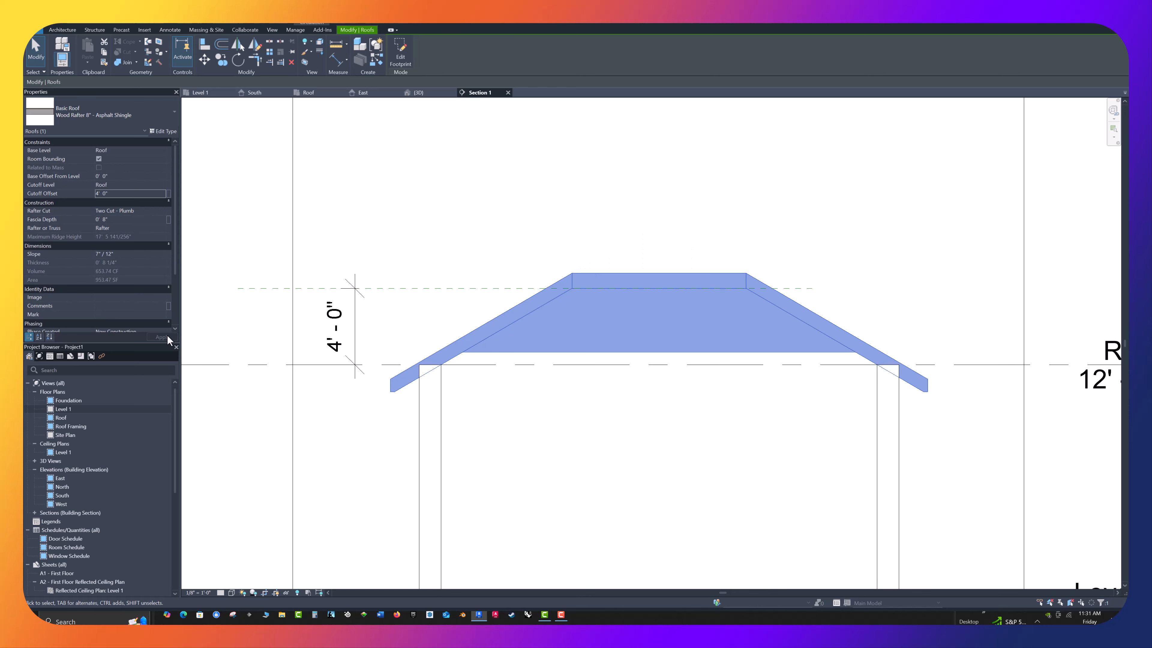
pyautogui.click(416, 237)
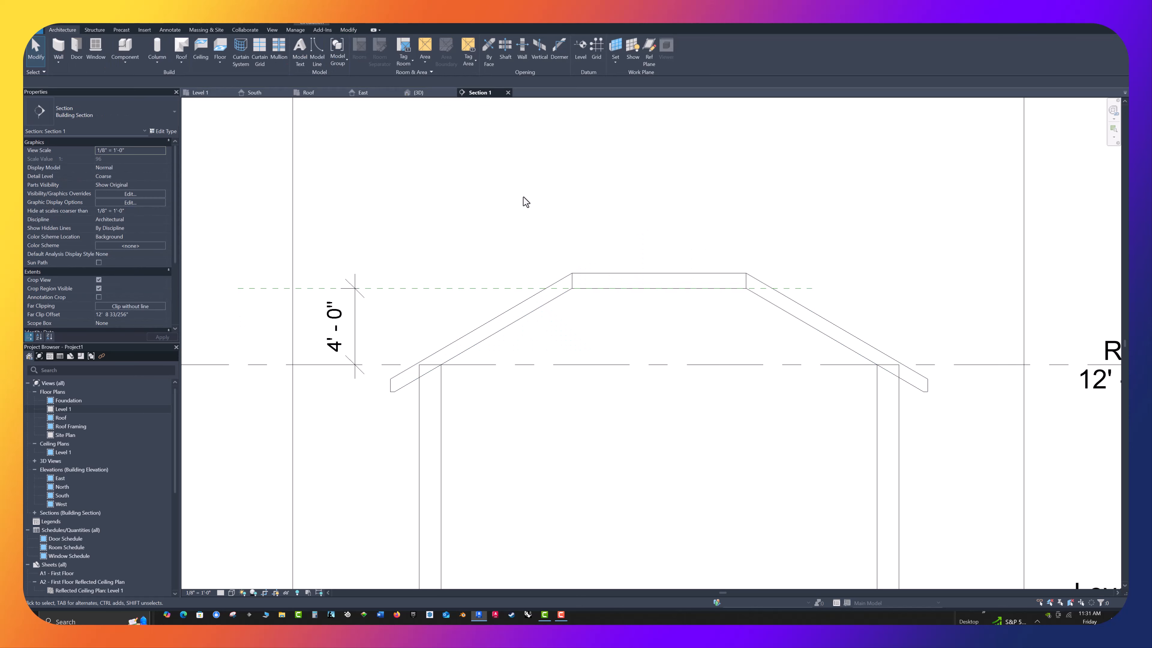
# Examine the cut-off hip roof and its opening up close in the 3D view
pyautogui.click(431, 92)
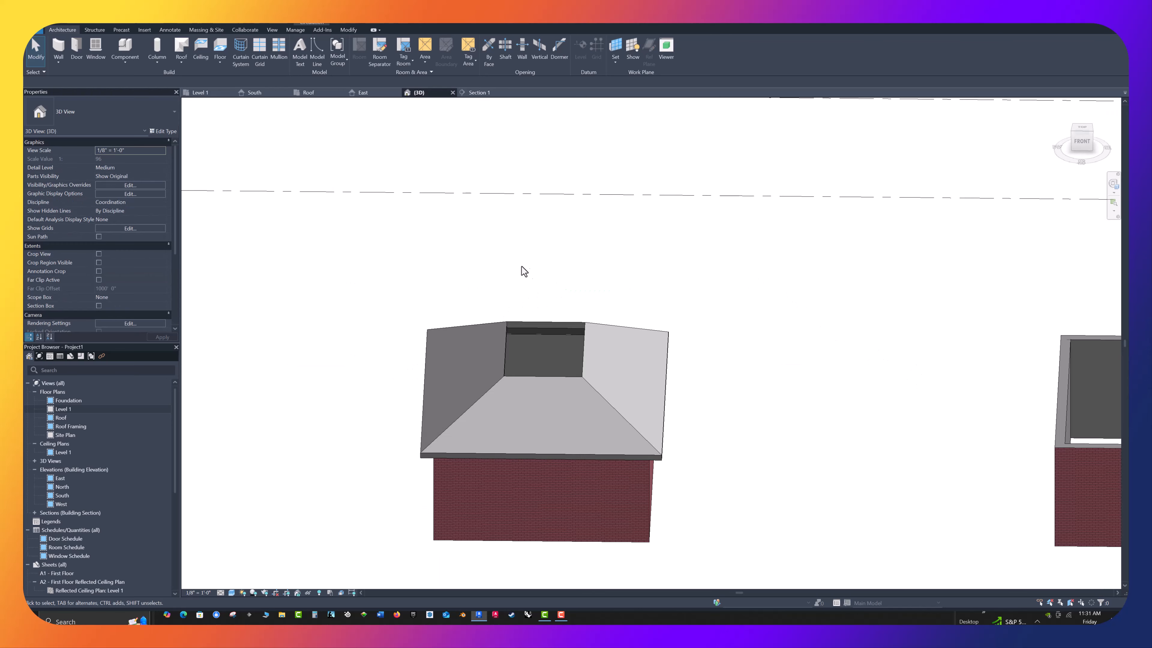
pyautogui.keyDown('shift'); pyautogui.moveTo(678, 349); pyautogui.dragTo(481, 288, button='middle'); pyautogui.keyUp('shift')
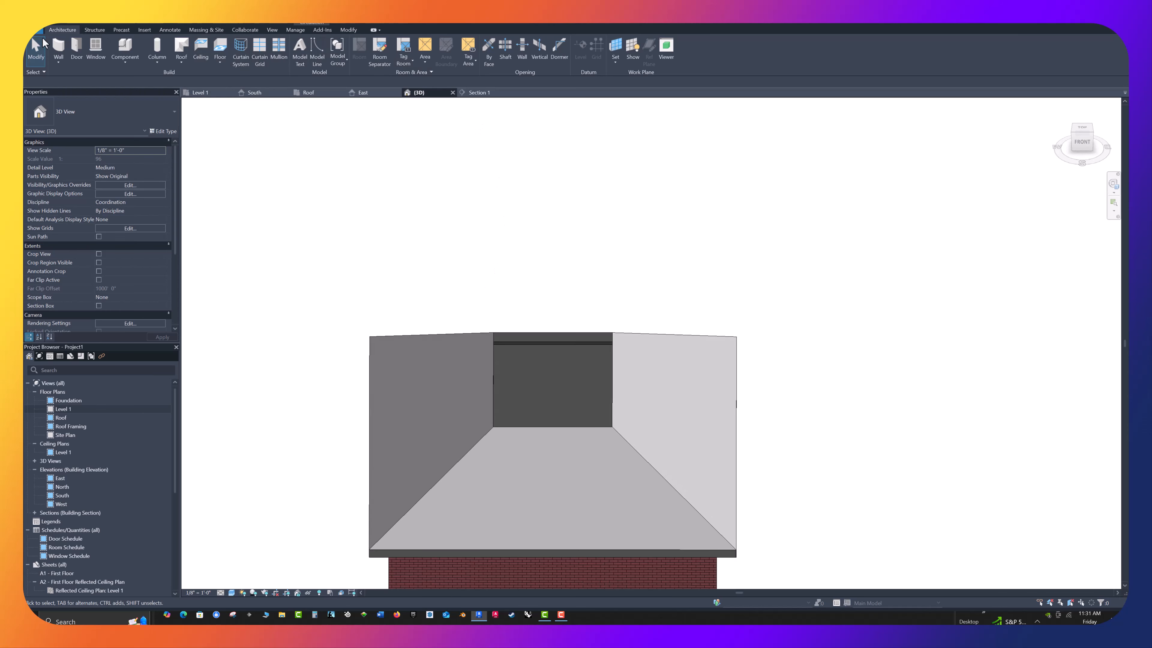
# Try to start a roof by footprint directly in the 3D view
pyautogui.click(187, 58)
pyautogui.click(192, 76)
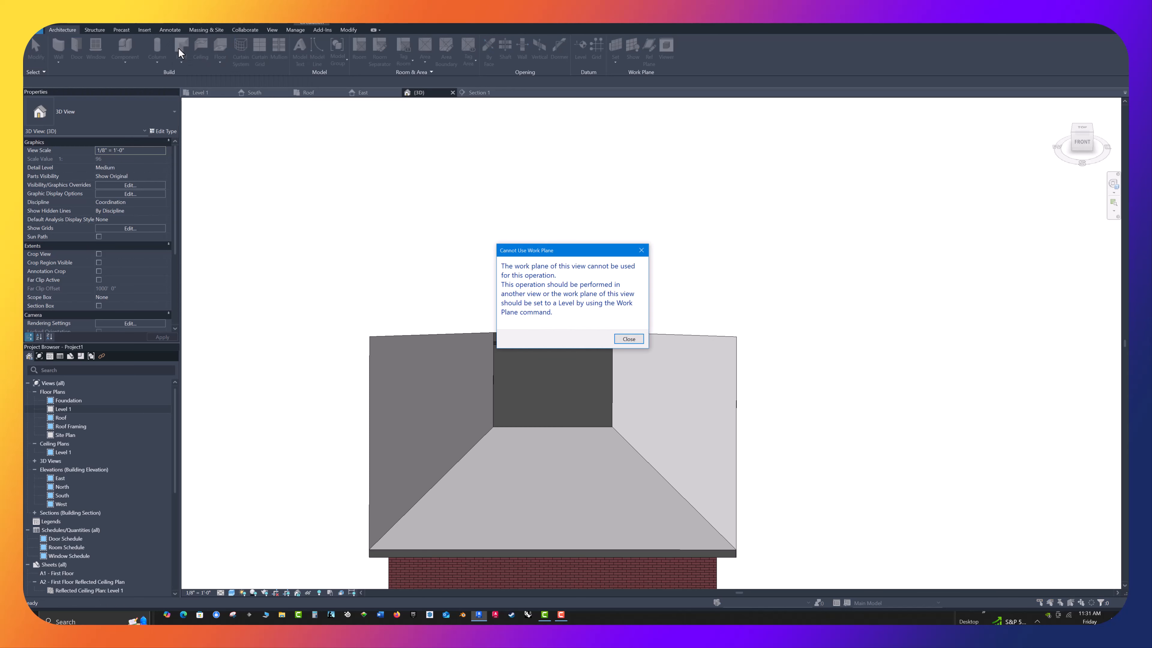
pyautogui.click(629, 339)
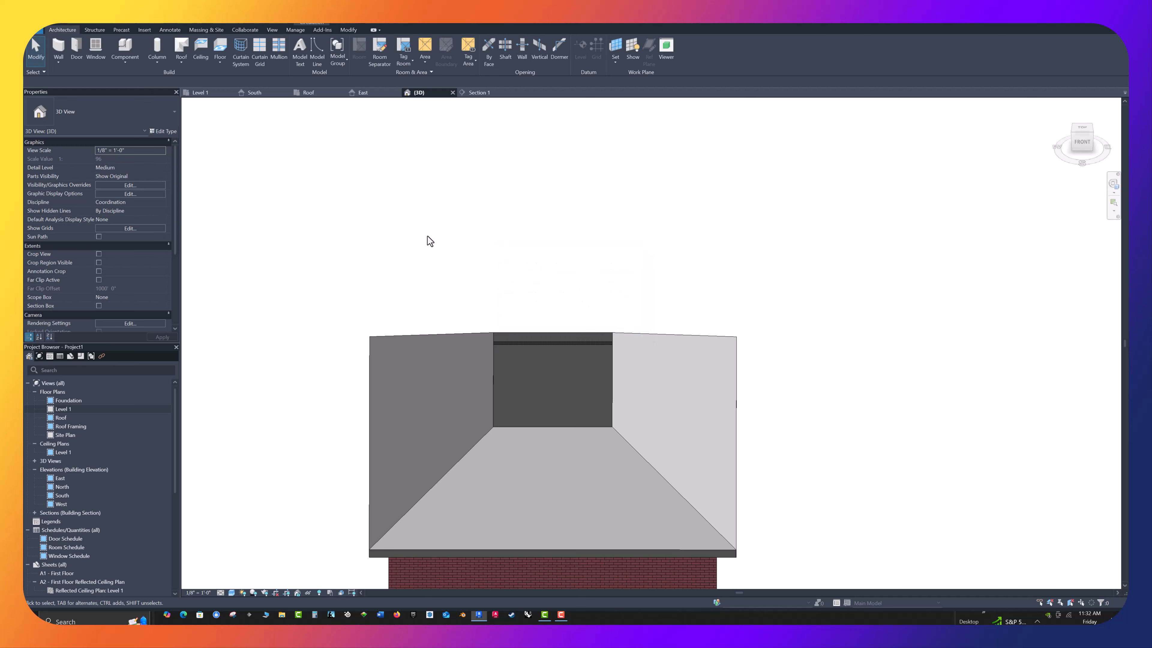
pyautogui.scroll(-3, 428, 229)
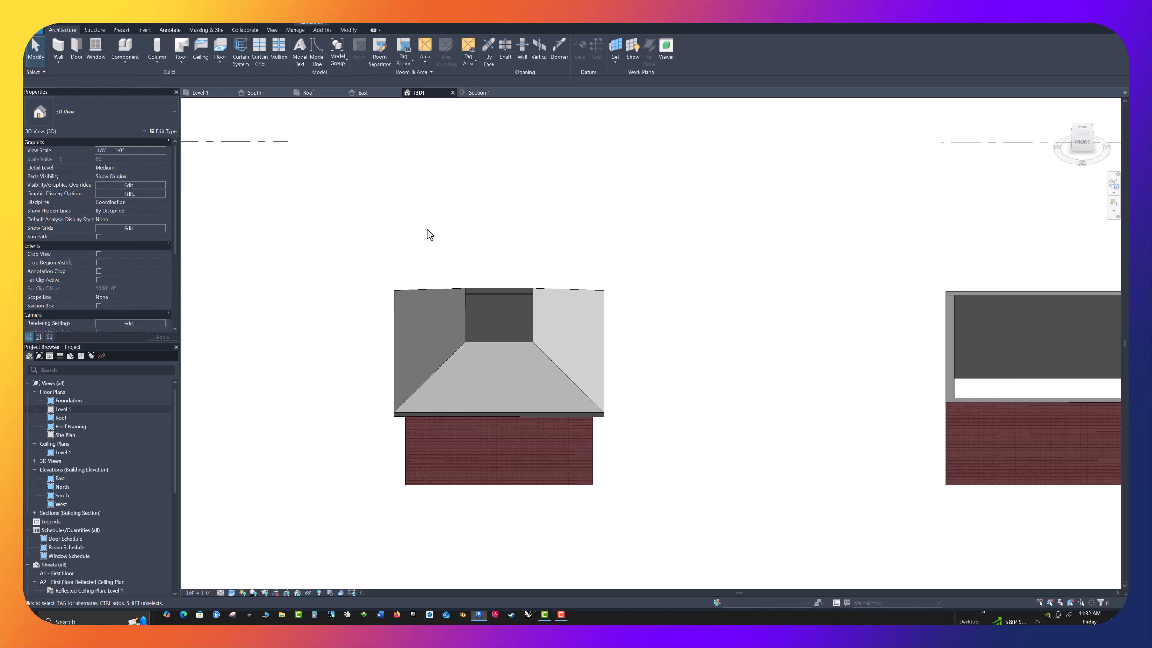
# In the Roof plan, start a footprint roof and pick the four edges of the hip roof's central opening as slope-defining boundary lines
pyautogui.click(309, 93)
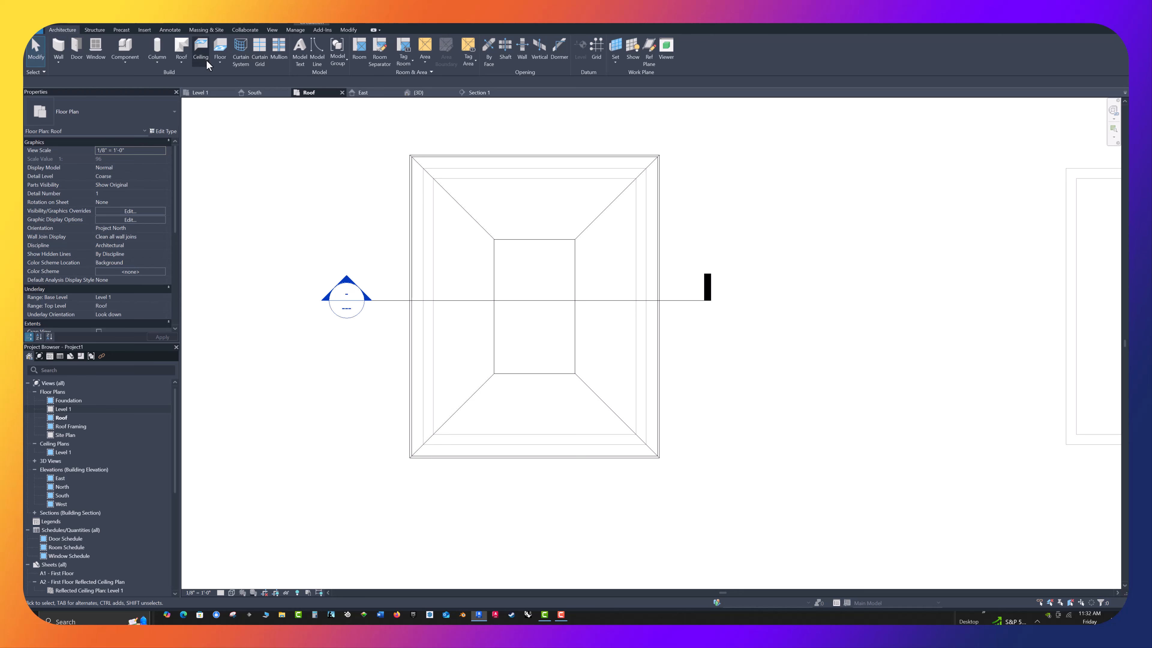
pyautogui.click(181, 49)
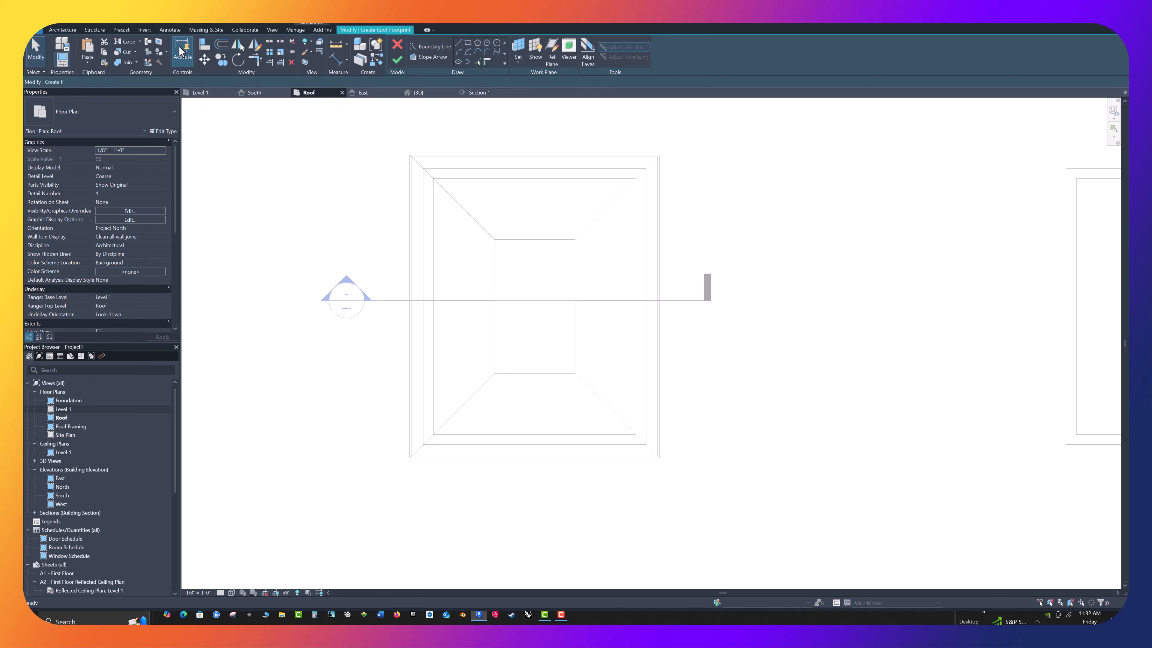
pyautogui.click(478, 61)
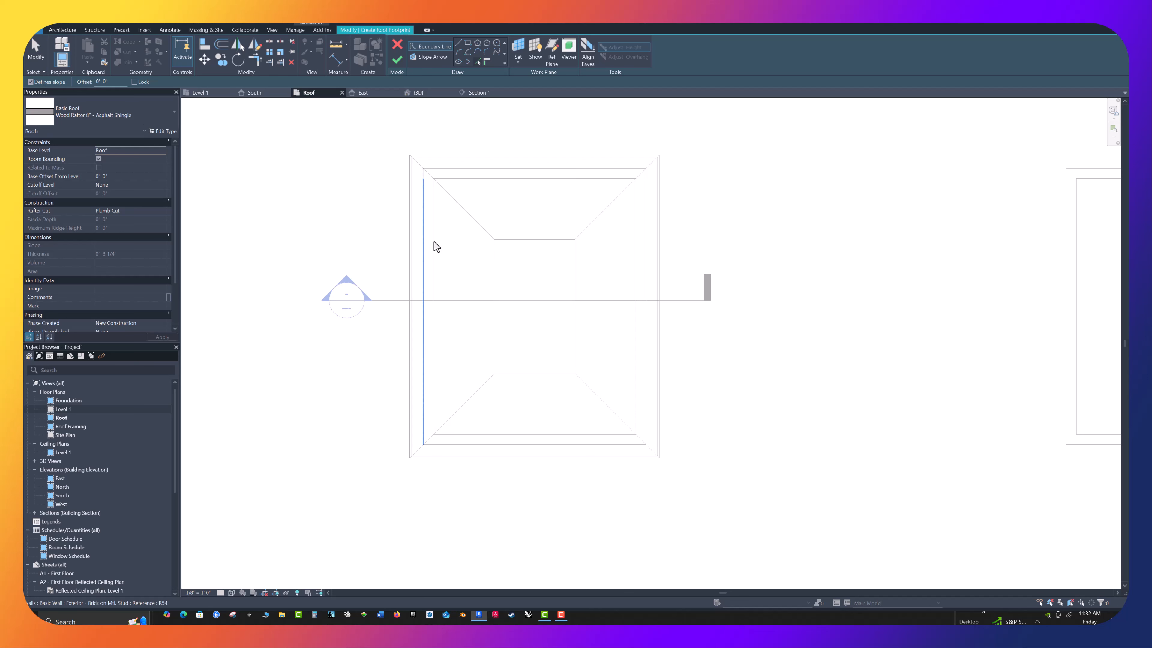
pyautogui.click(528, 247)
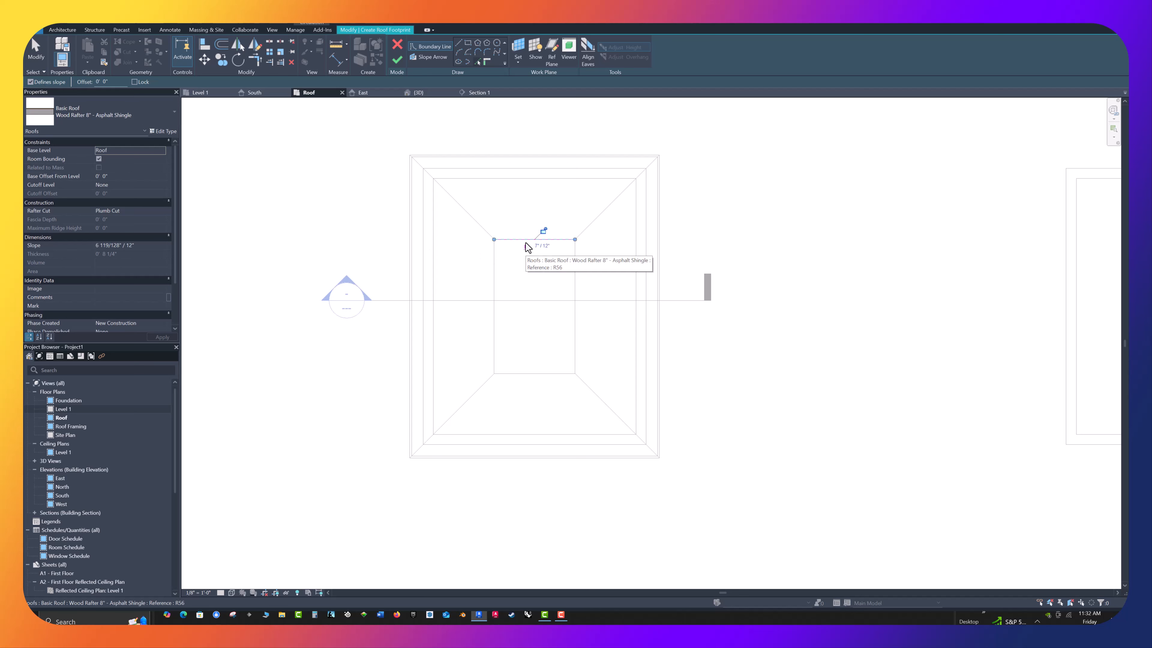
pyautogui.click(575, 278)
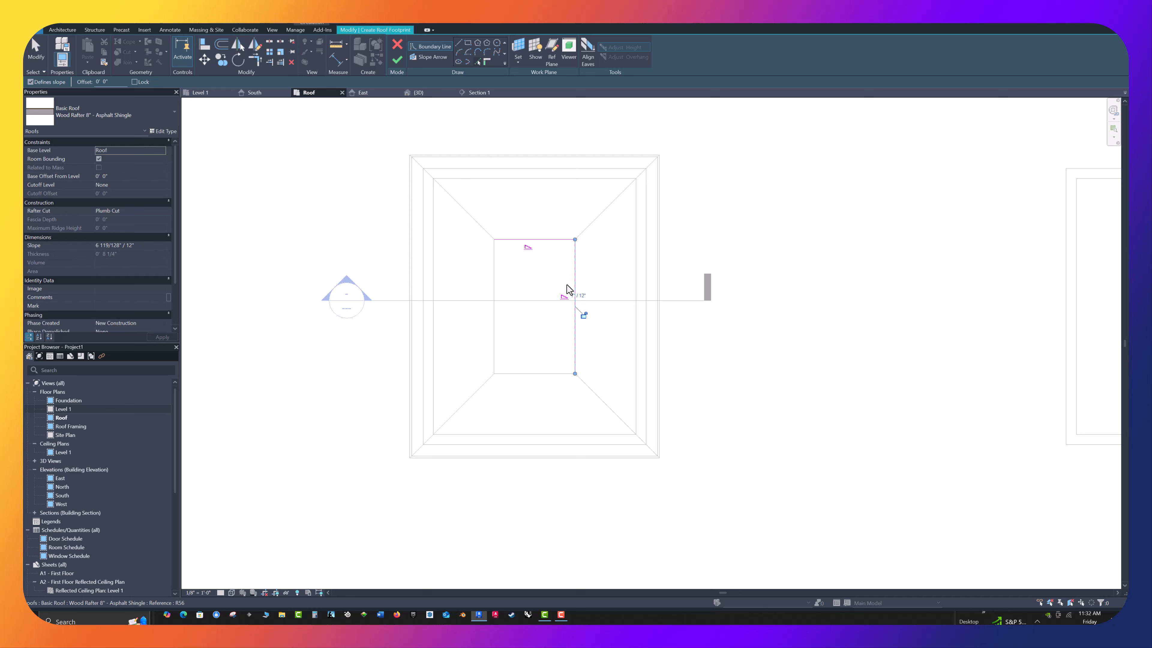
pyautogui.click(547, 373)
pyautogui.click(495, 340)
# Set the new footprint roof's slope to 9" / 12", finish the roof sketch and deselect the roof
pyautogui.click(130, 245)
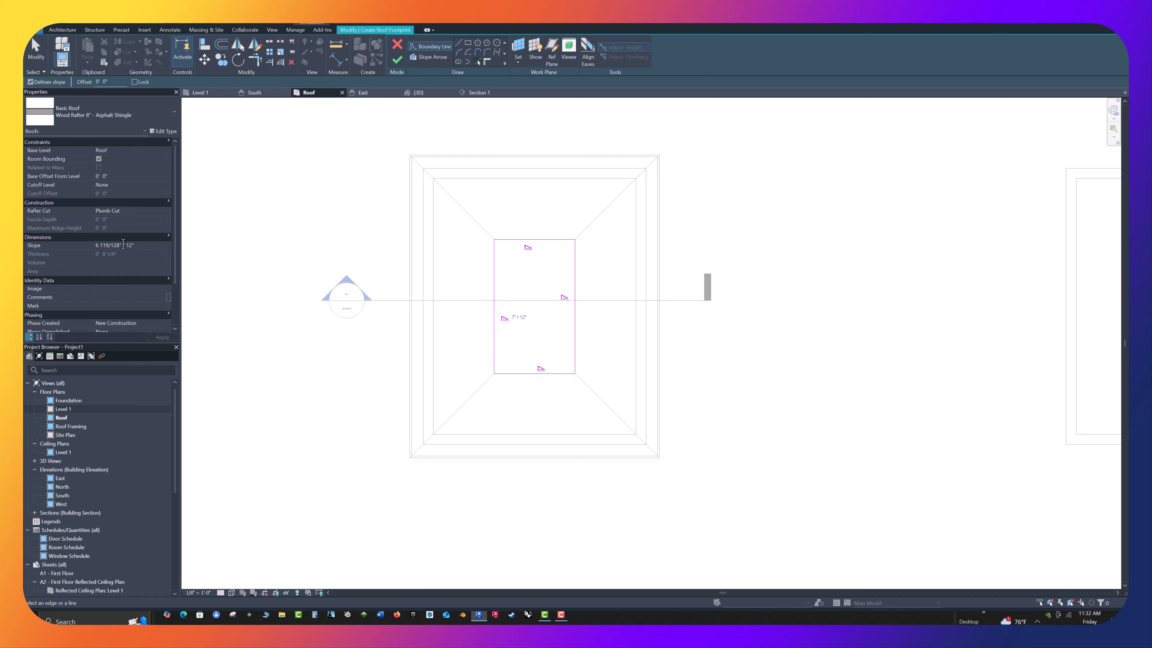
pyautogui.doubleClick(122, 245)
pyautogui.write('9')
pyautogui.click(159, 336)
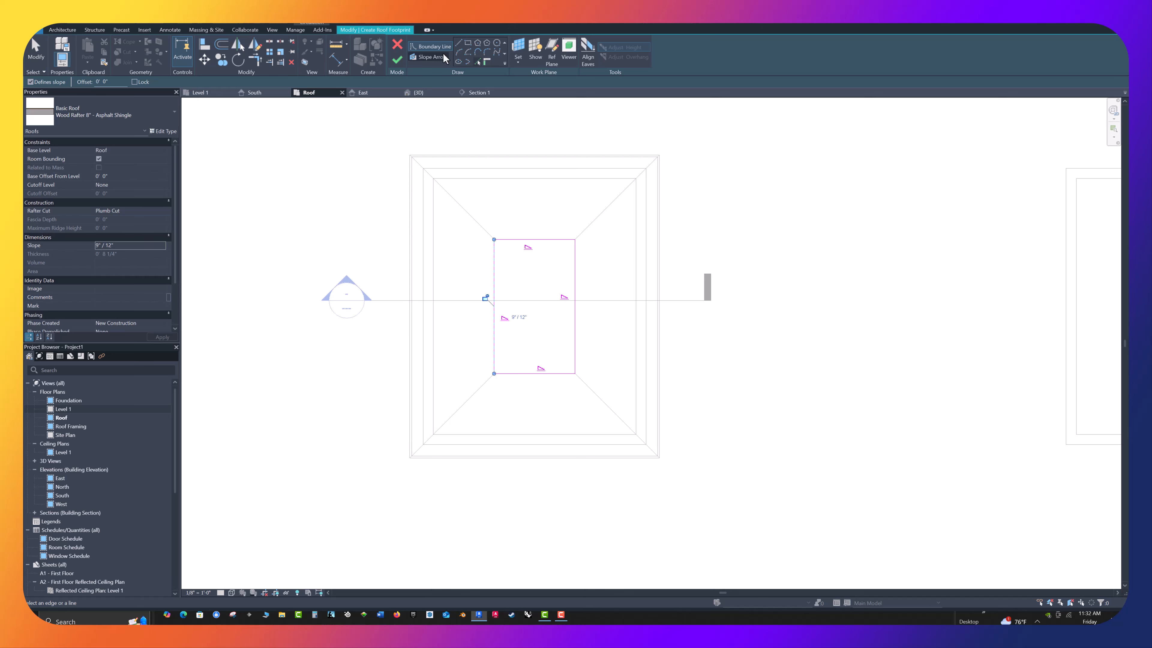
pyautogui.click(395, 63)
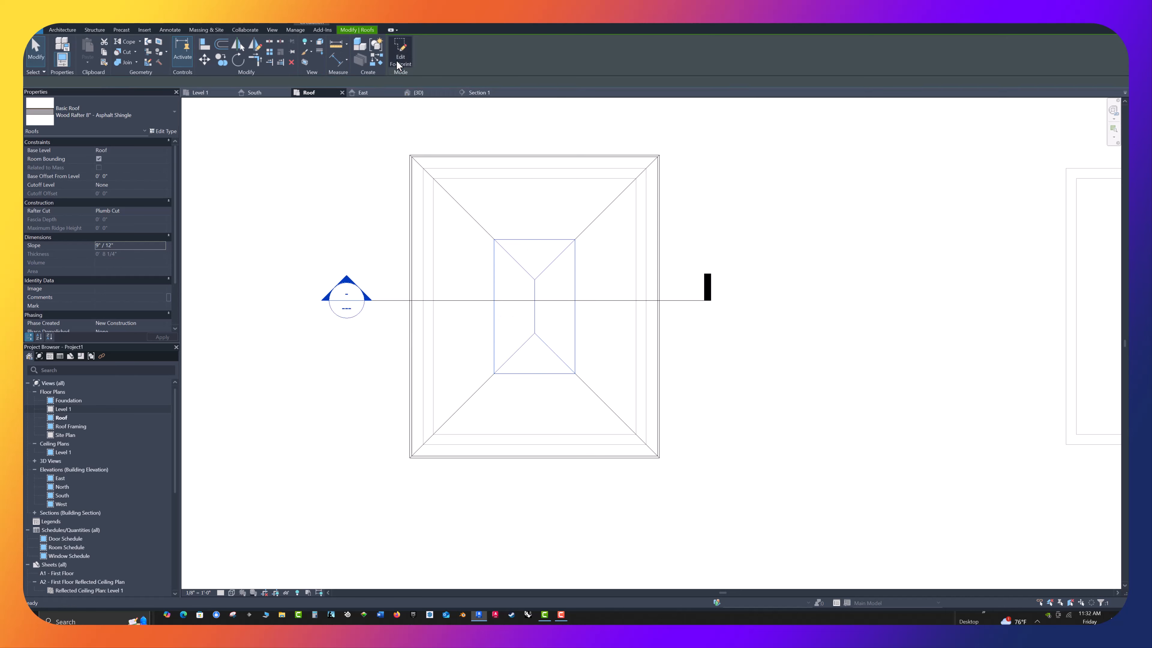
pyautogui.click(326, 144)
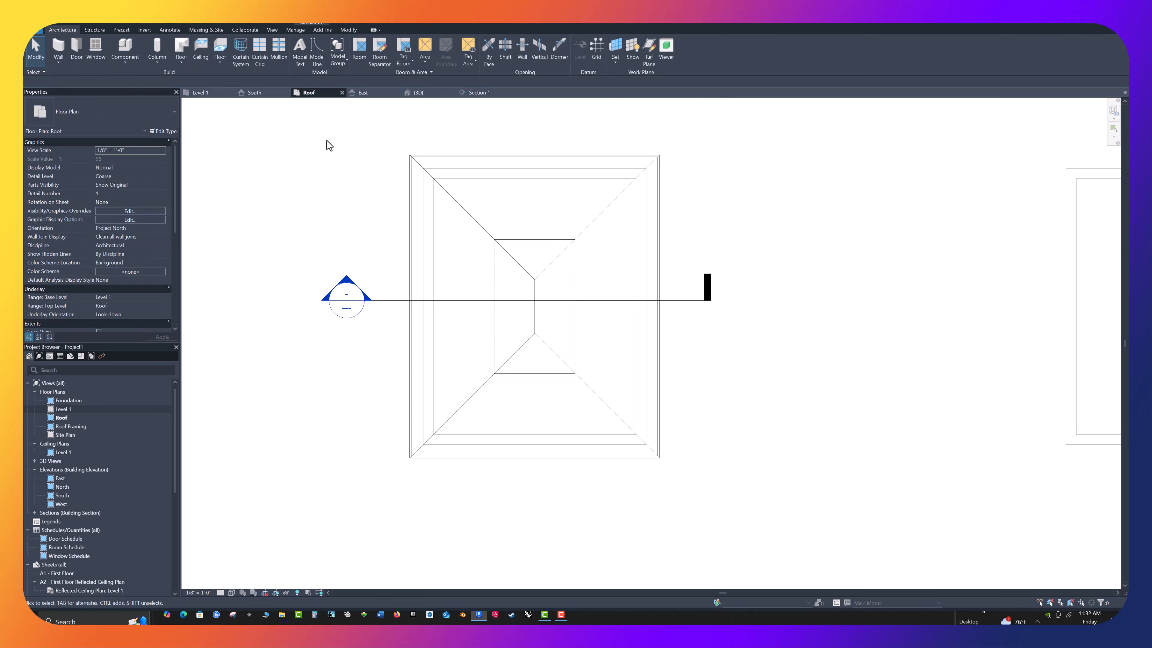
# In Section 1, move the upper roof vertically so its eave corner meets the upper corner of the lower roof's cut edge
pyautogui.click(416, 90)
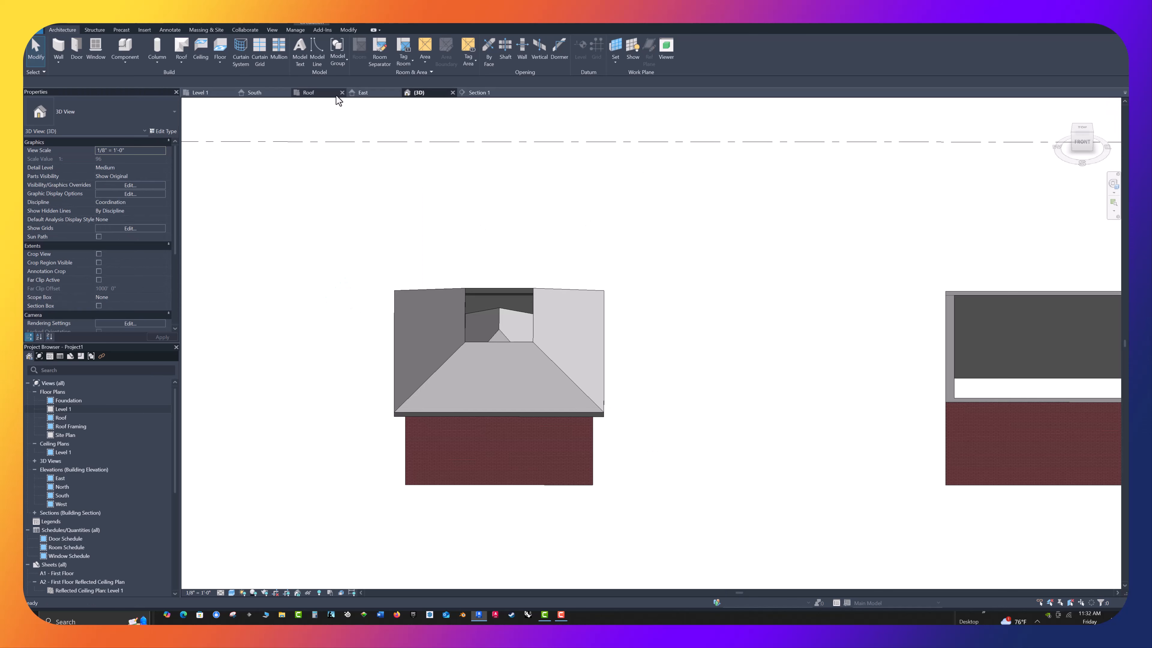
pyautogui.click(315, 94)
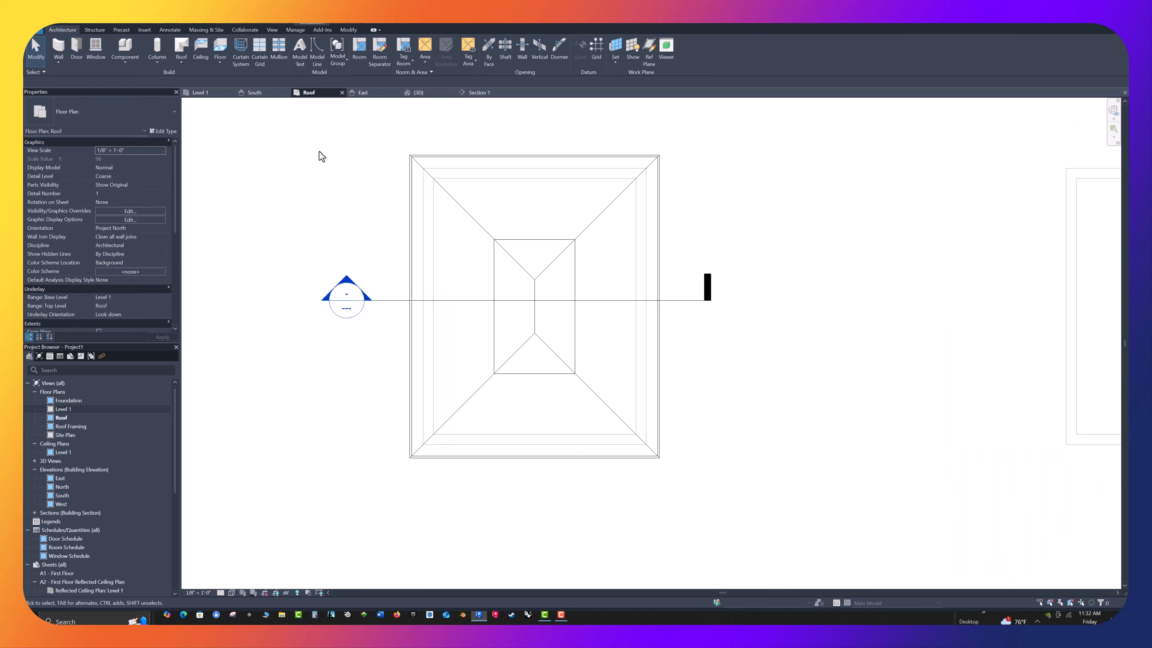
pyautogui.click(481, 92)
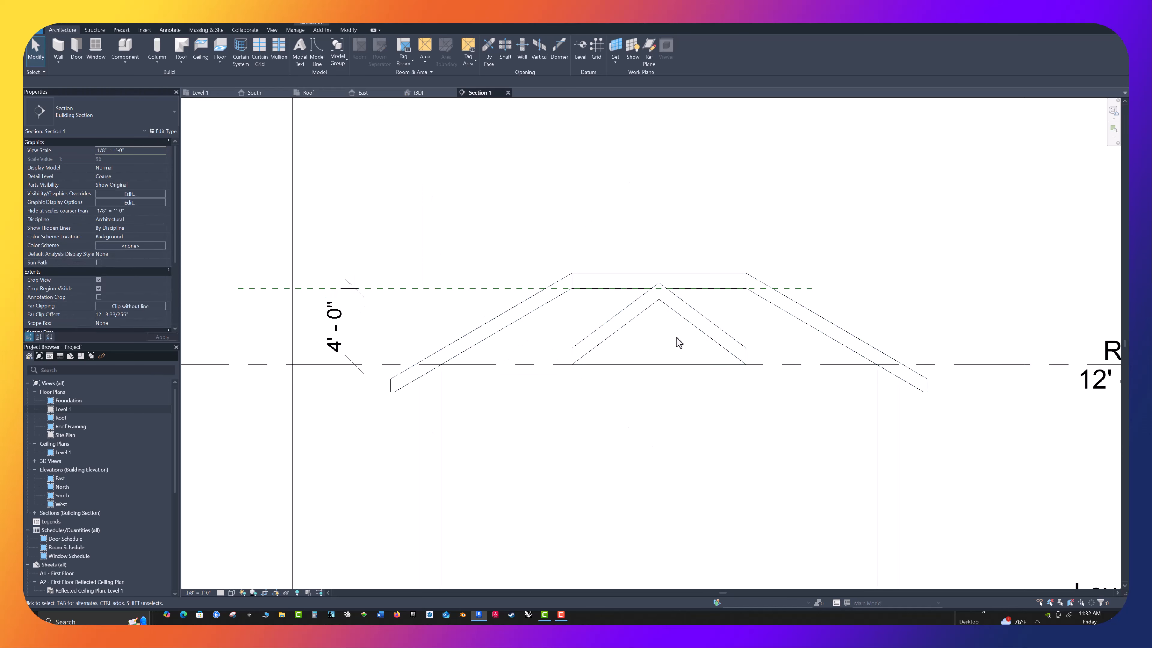
pyautogui.click(628, 325)
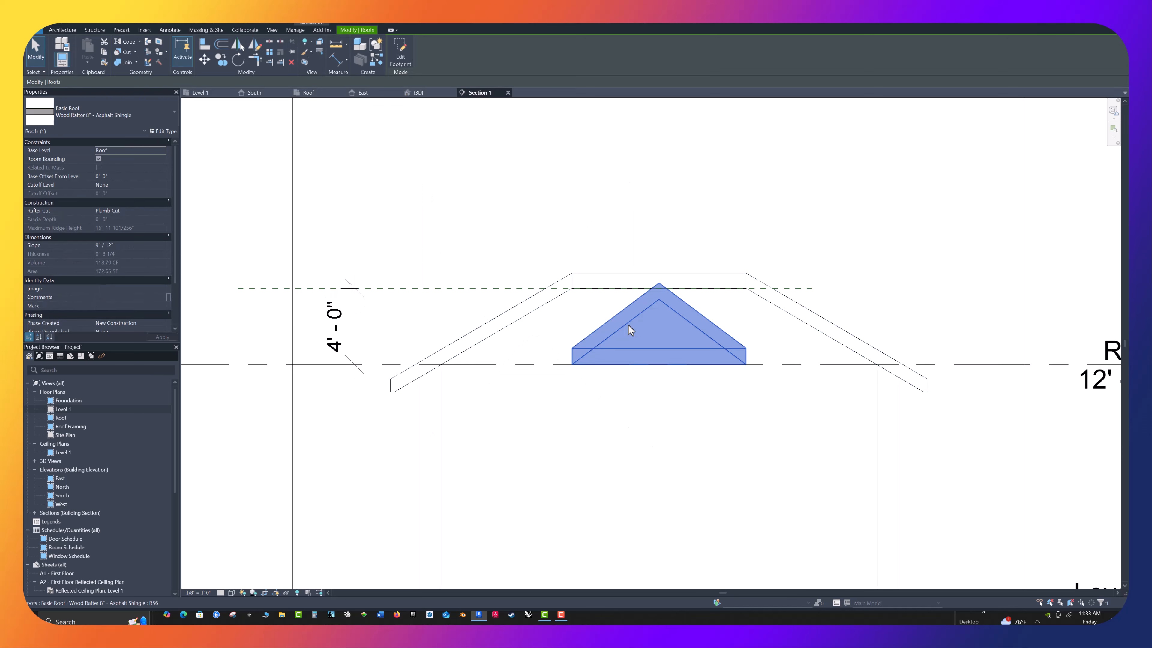
pyautogui.click(204, 59)
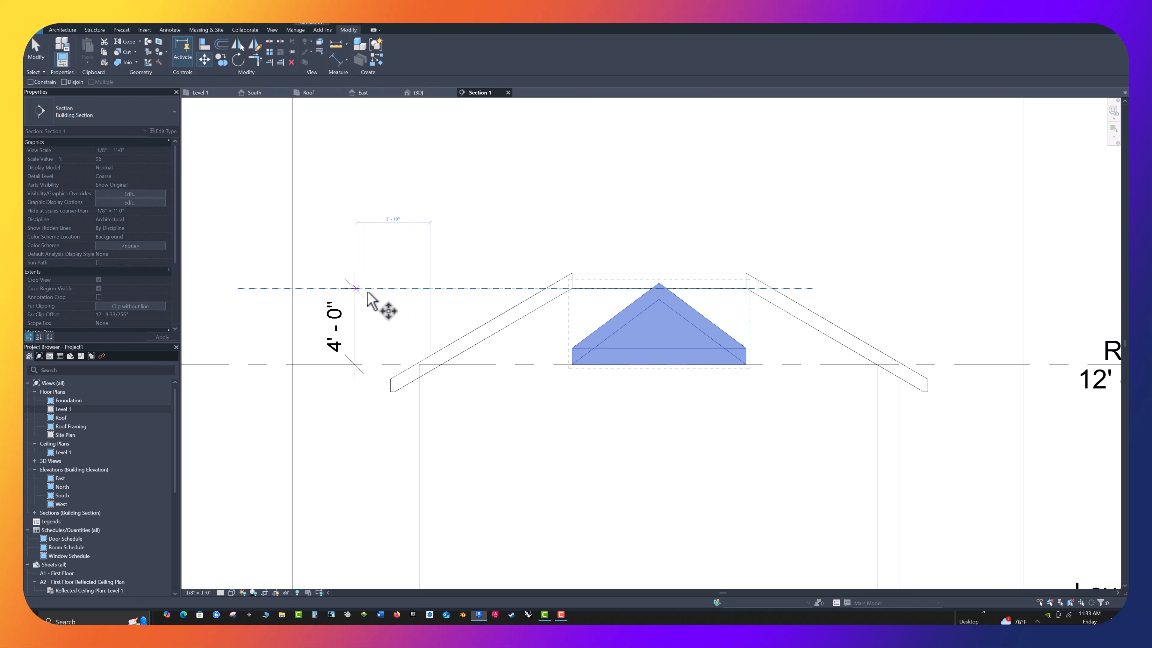
pyautogui.click(572, 348)
pyautogui.click(571, 272)
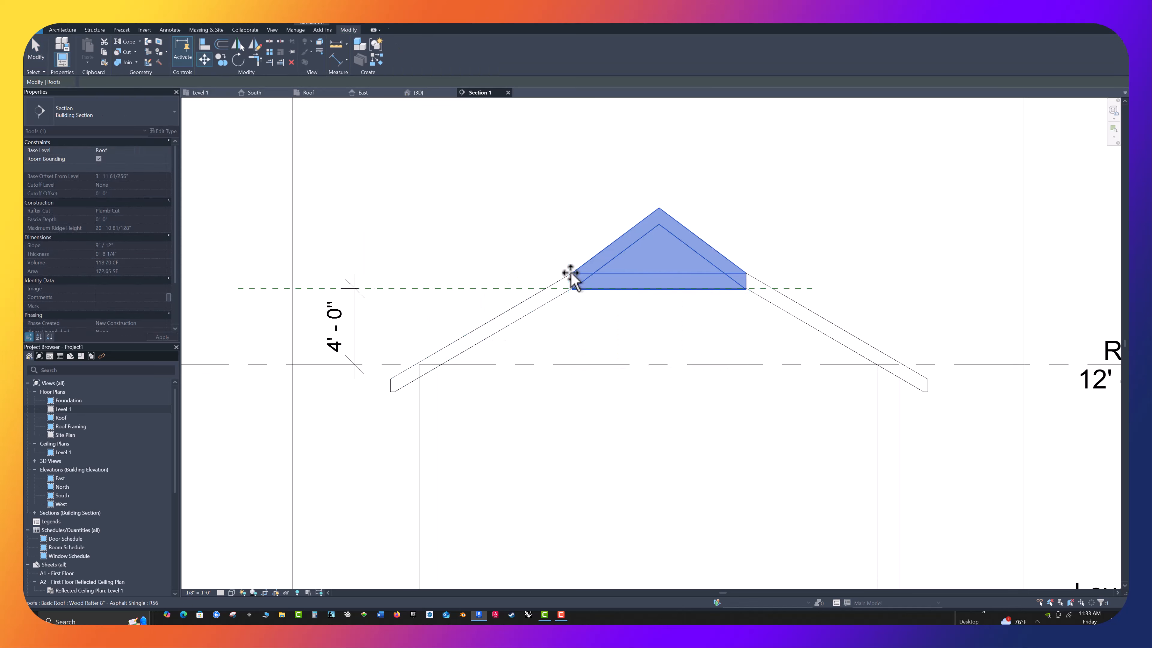
pyautogui.click(480, 246)
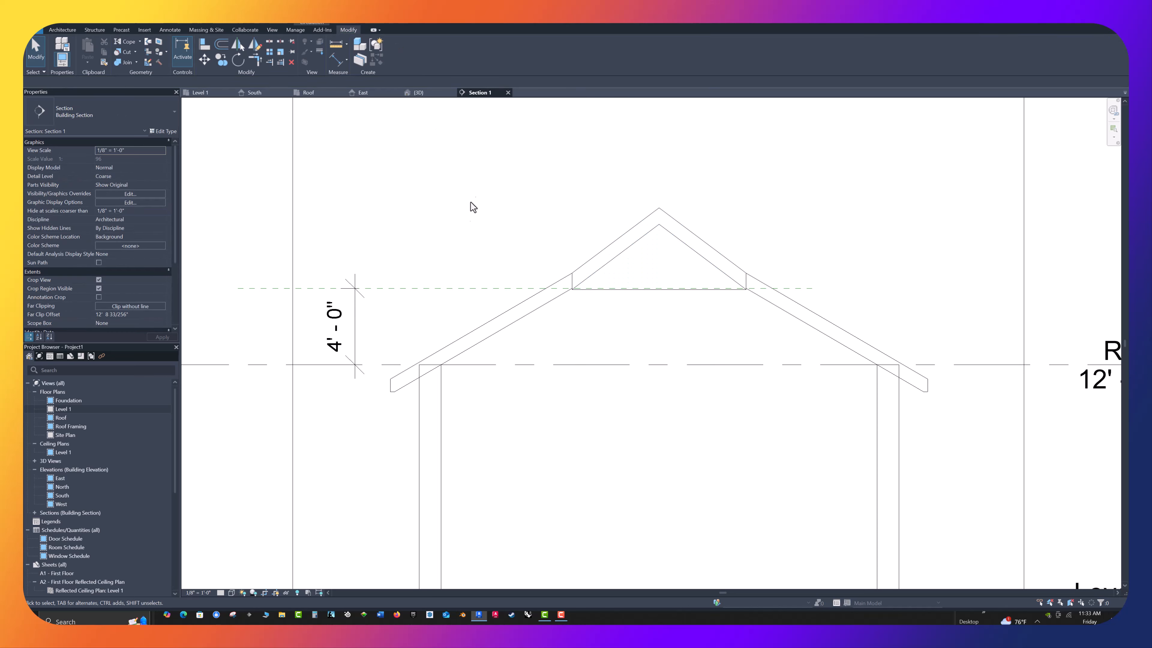
# In the 3D view, change the small upper roof's type to Sloped Glazing and deselect it
pyautogui.click(421, 94)
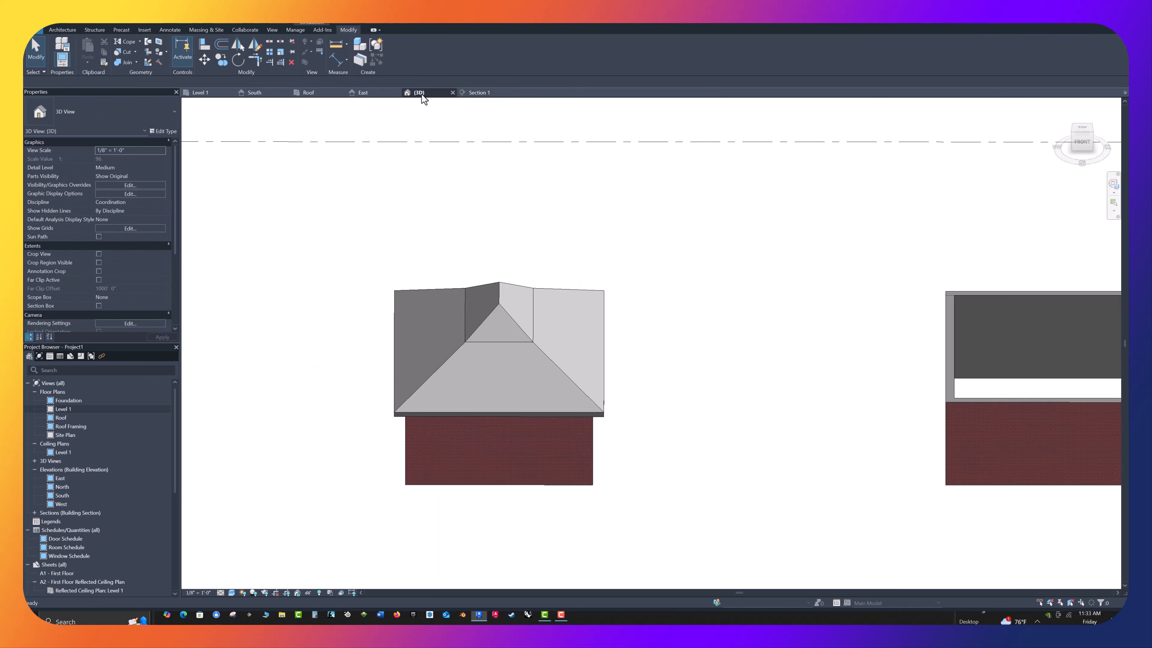
pyautogui.keyDown('shift'); pyautogui.moveTo(738, 394); pyautogui.dragTo(476, 290, button='middle'); pyautogui.keyUp('shift')
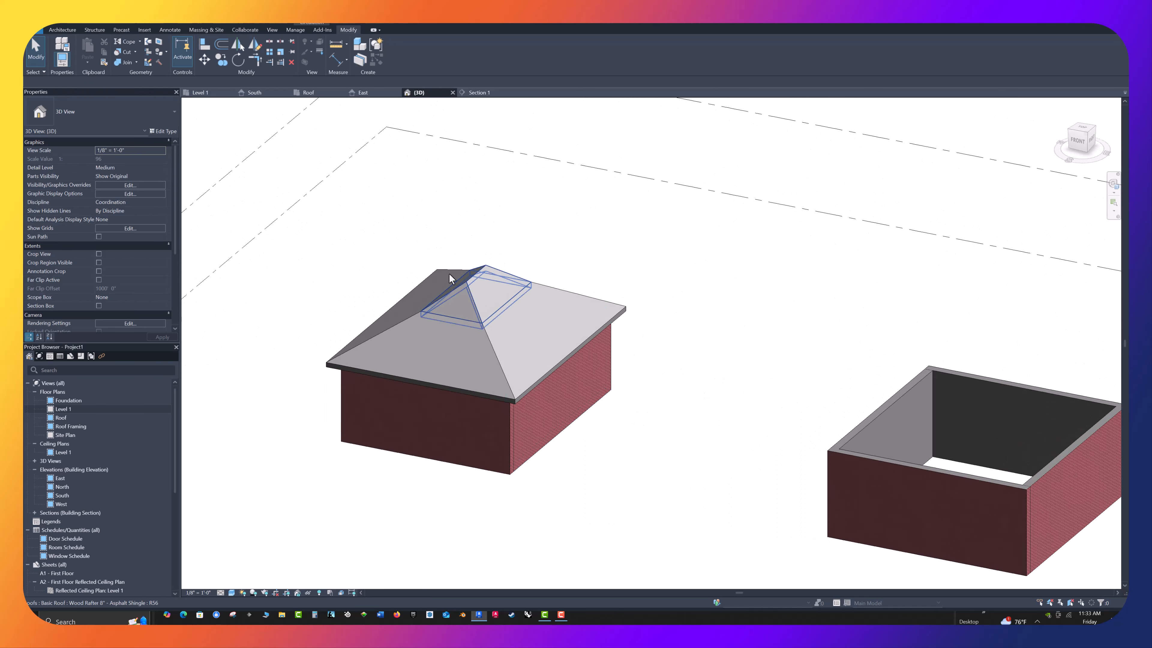
pyautogui.scroll(4, 337, 239)
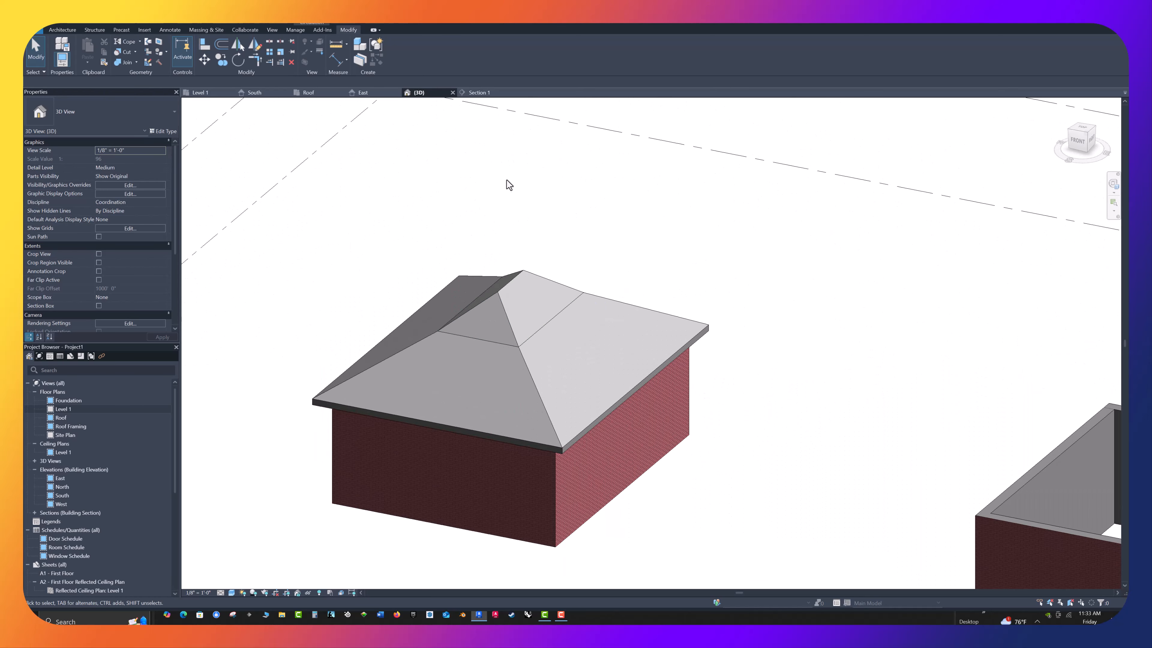
pyautogui.click(509, 284)
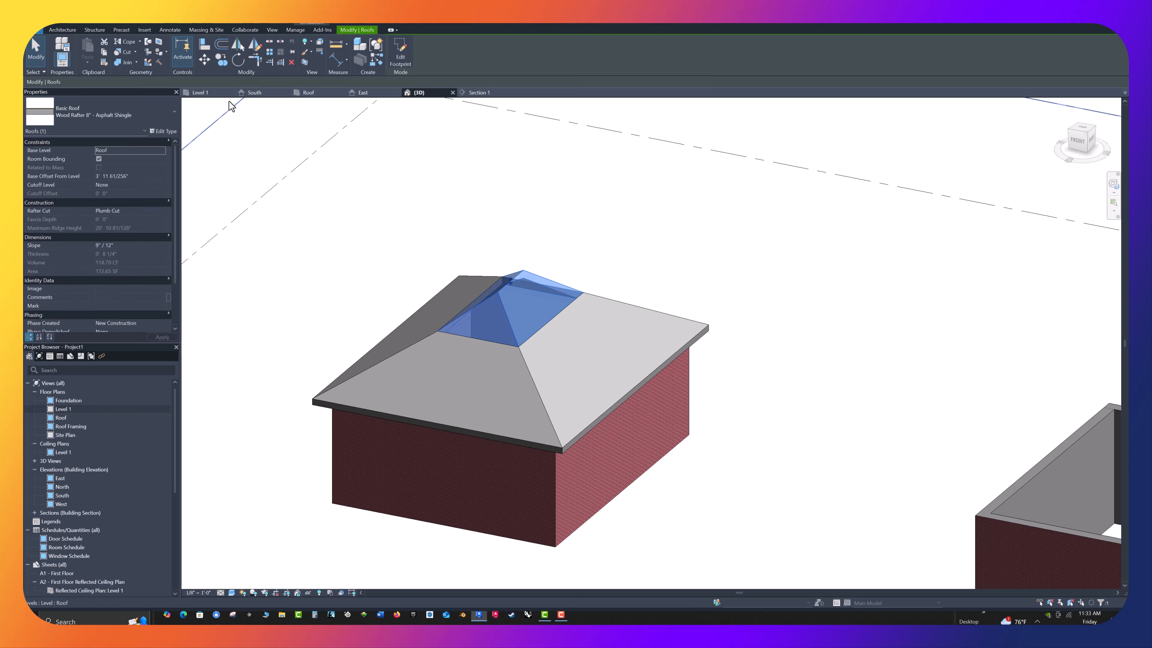
pyautogui.click(175, 112)
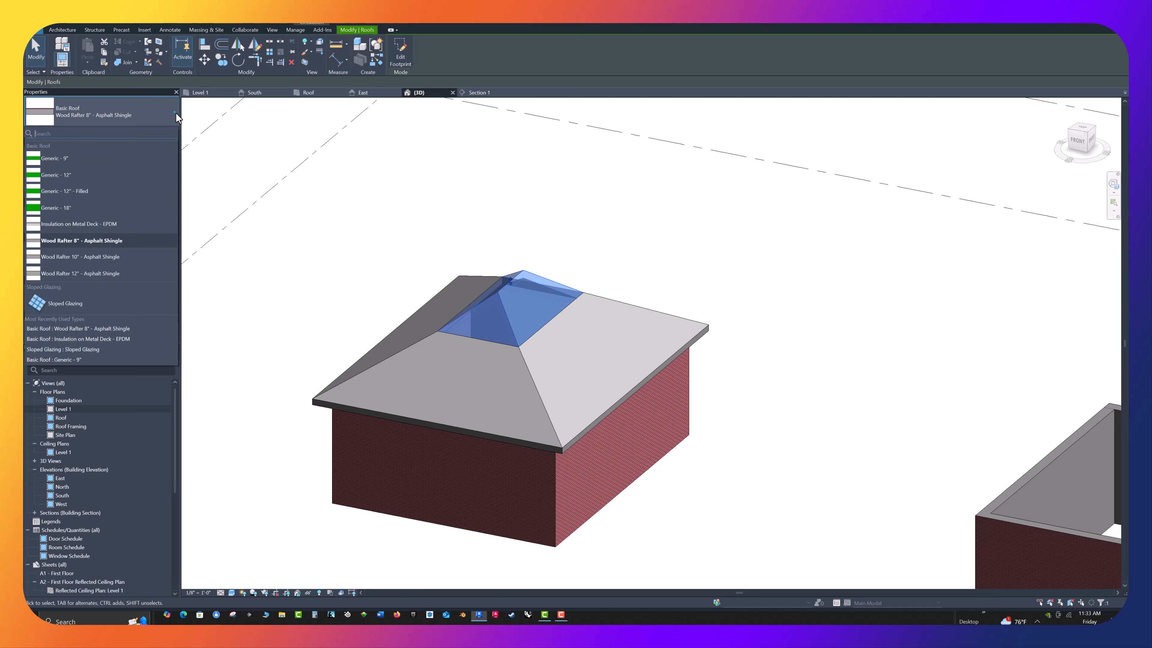
pyautogui.click(76, 303)
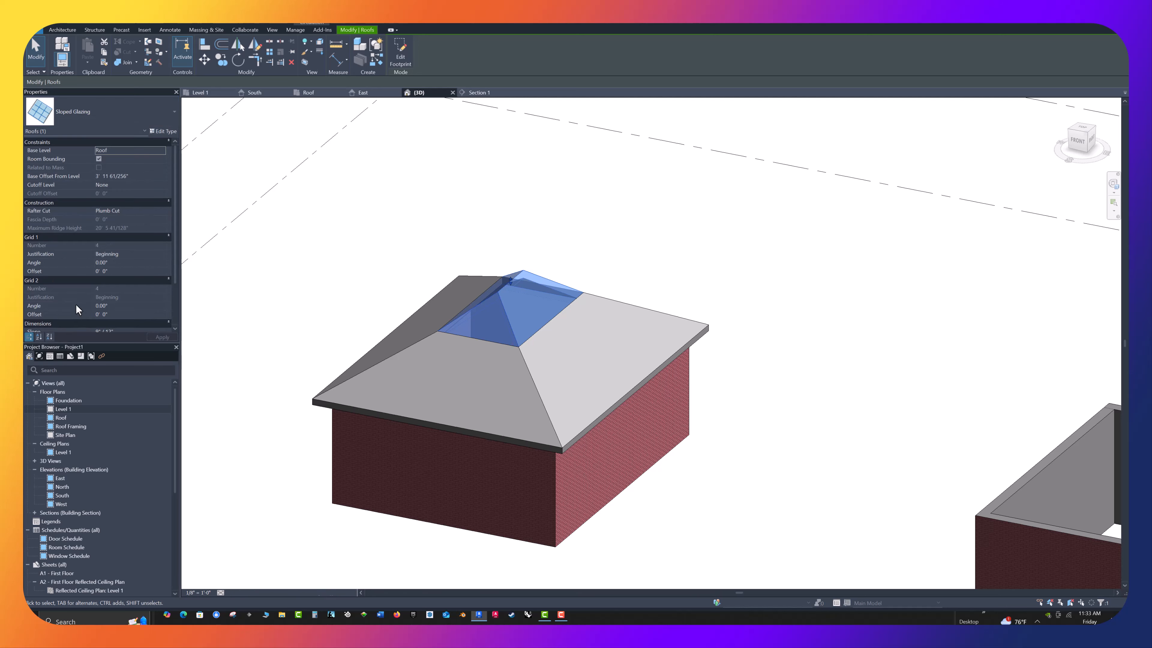
pyautogui.click(262, 276)
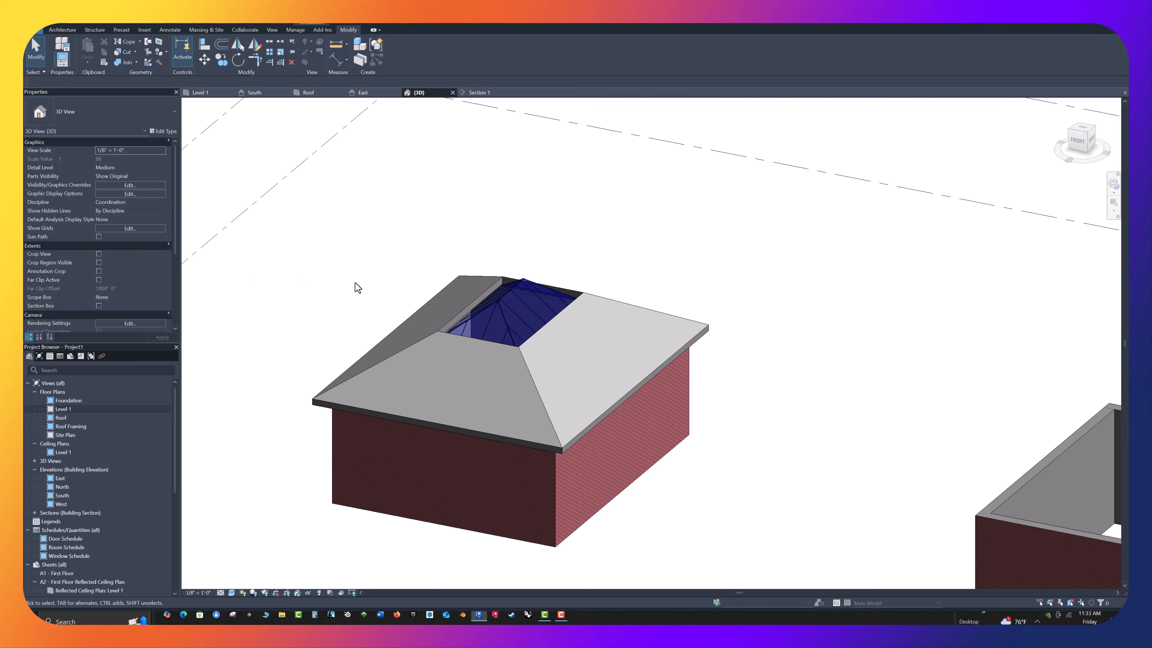
pyautogui.scroll(4, 355, 282)
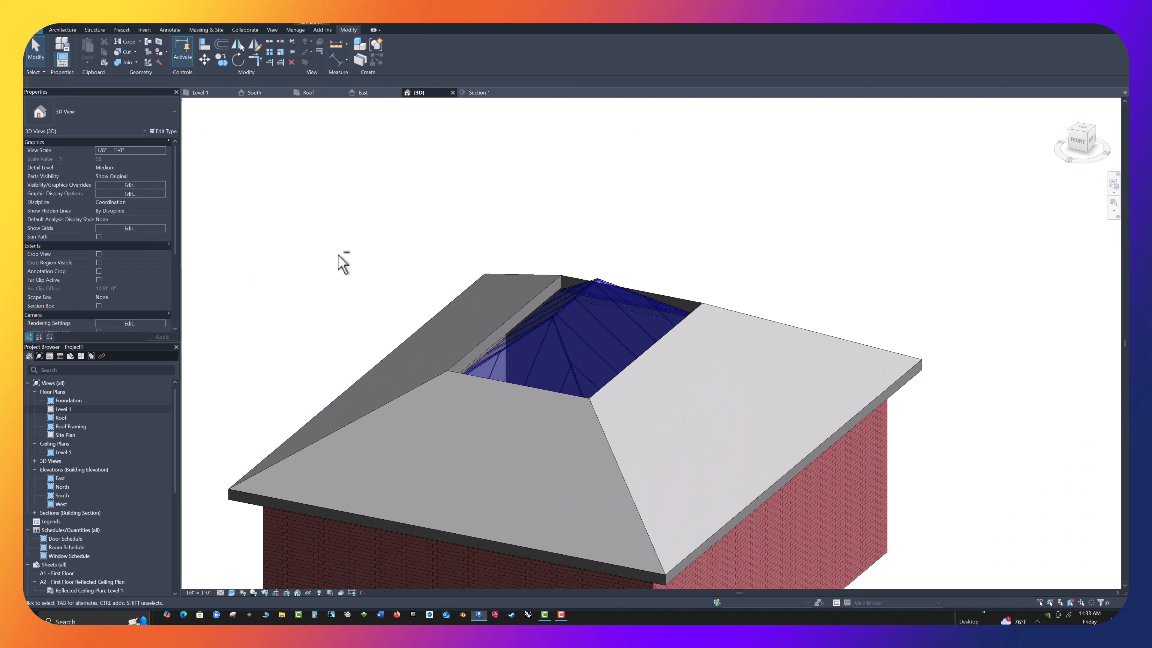
pyautogui.scroll(-2, 337, 257)
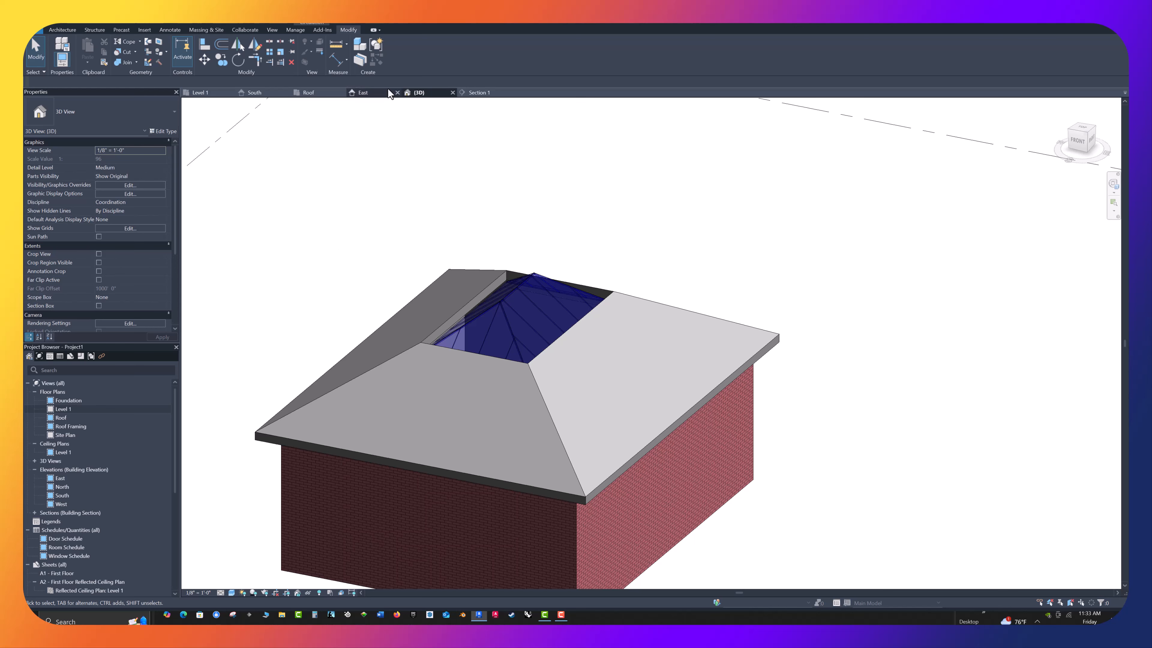
# In Section 1, nudge the sloped glazing roof upward until its eaves line up with the upper edge of the lower roof's opening
pyautogui.click(472, 92)
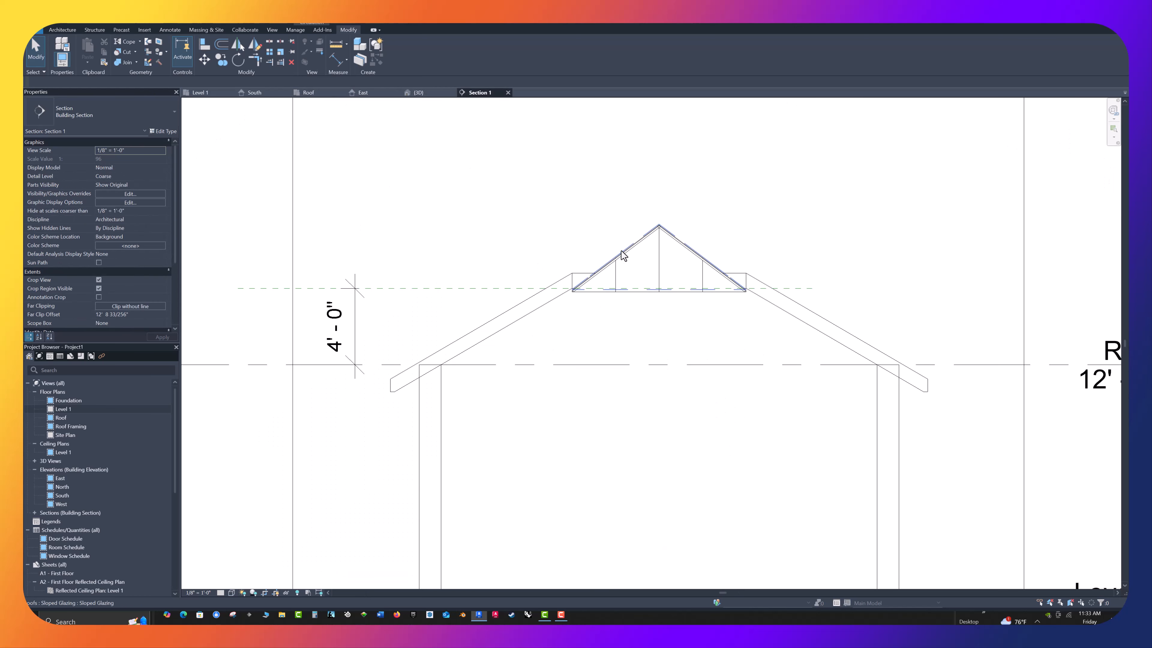
pyautogui.click(606, 271)
pyautogui.press('Up')
pyautogui.press('Up')
pyautogui.press('Up')
pyautogui.press('Up')
pyautogui.press('Up')
pyautogui.press('Up')
pyautogui.press('Up')
pyautogui.press('Up')
pyautogui.press('Up')
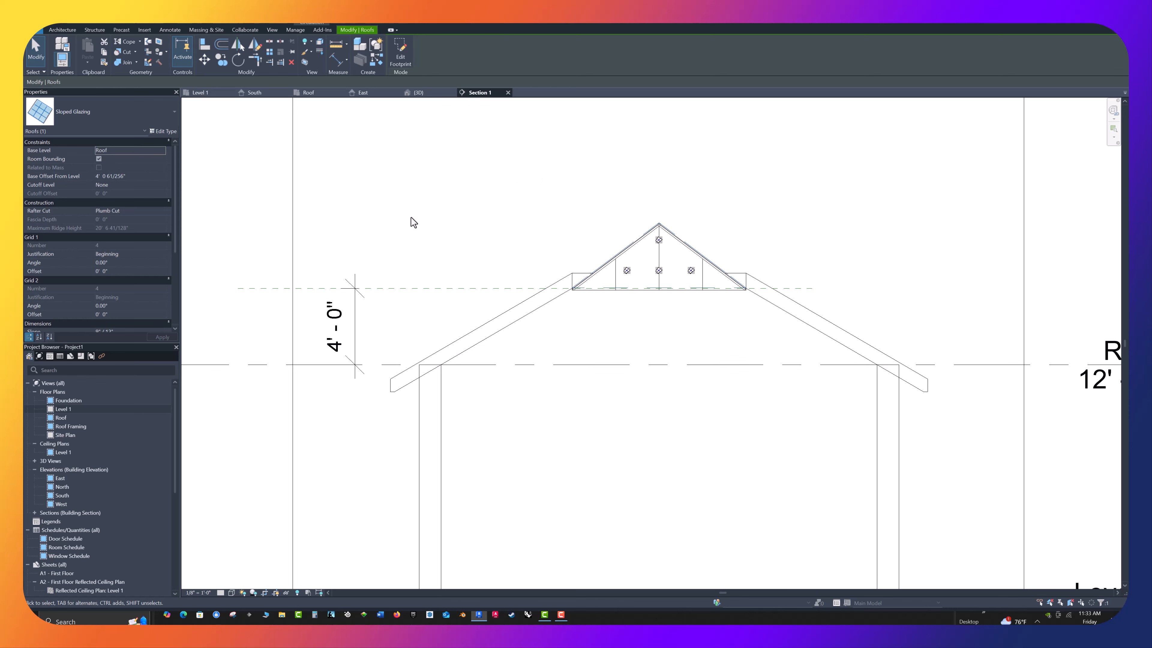
pyautogui.press('Up')
pyautogui.press('Up')
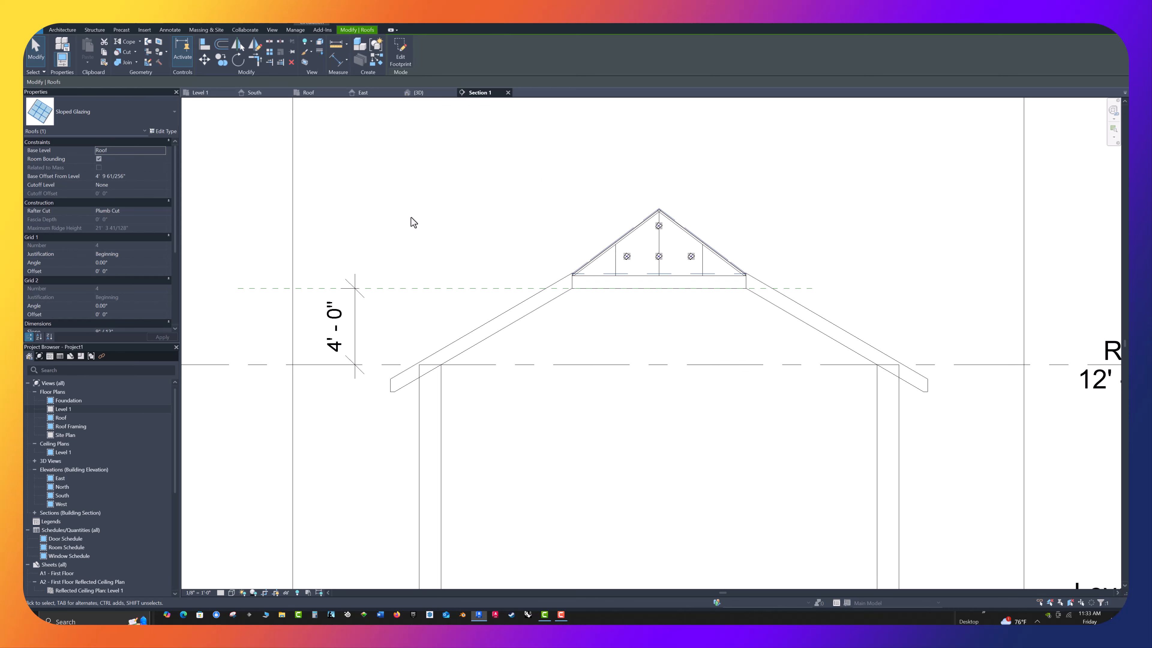
pyautogui.scroll(4, 617, 278)
pyautogui.scroll(1, 452, 200)
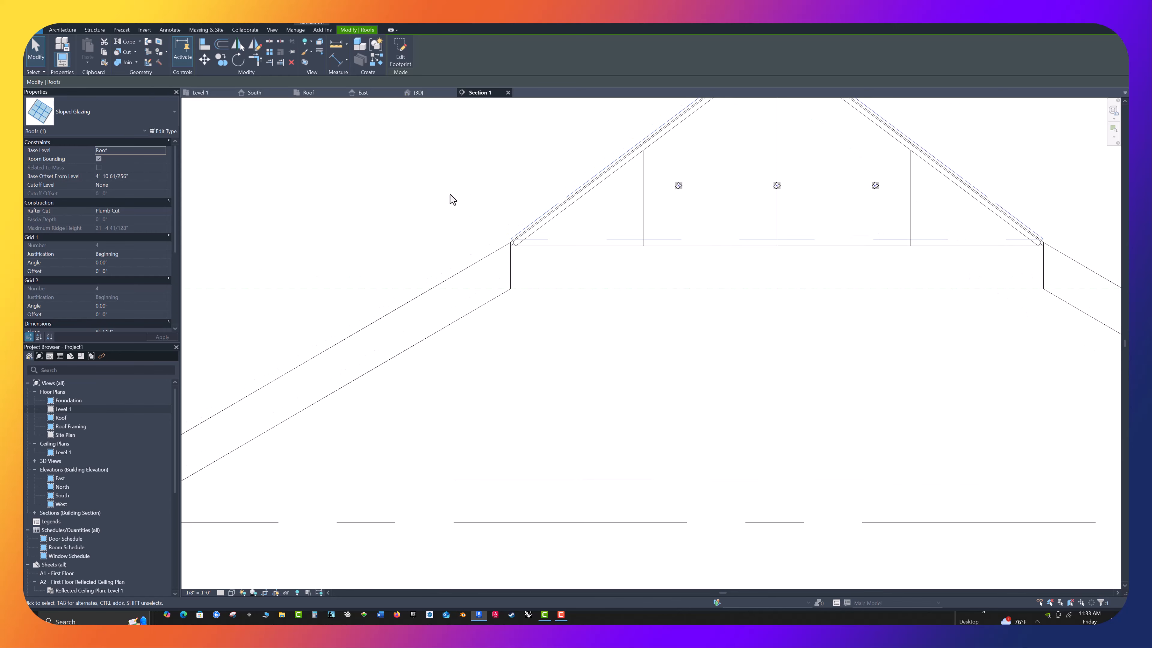
pyautogui.press('Down')
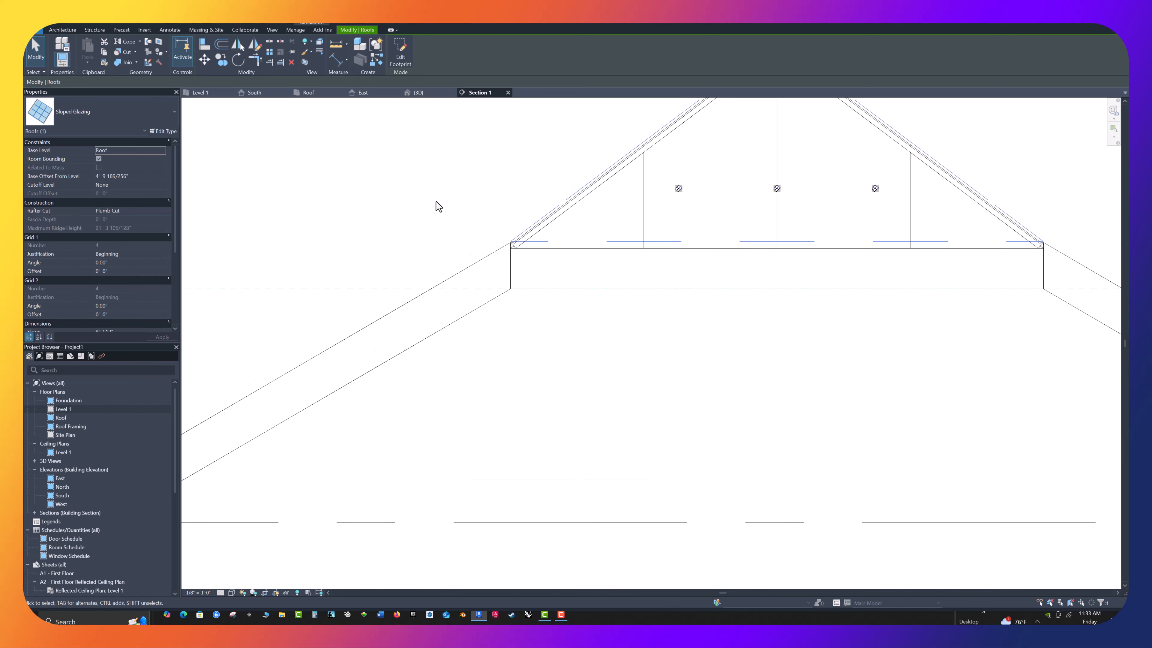
pyautogui.click(501, 187)
pyautogui.scroll(-1, 537, 224)
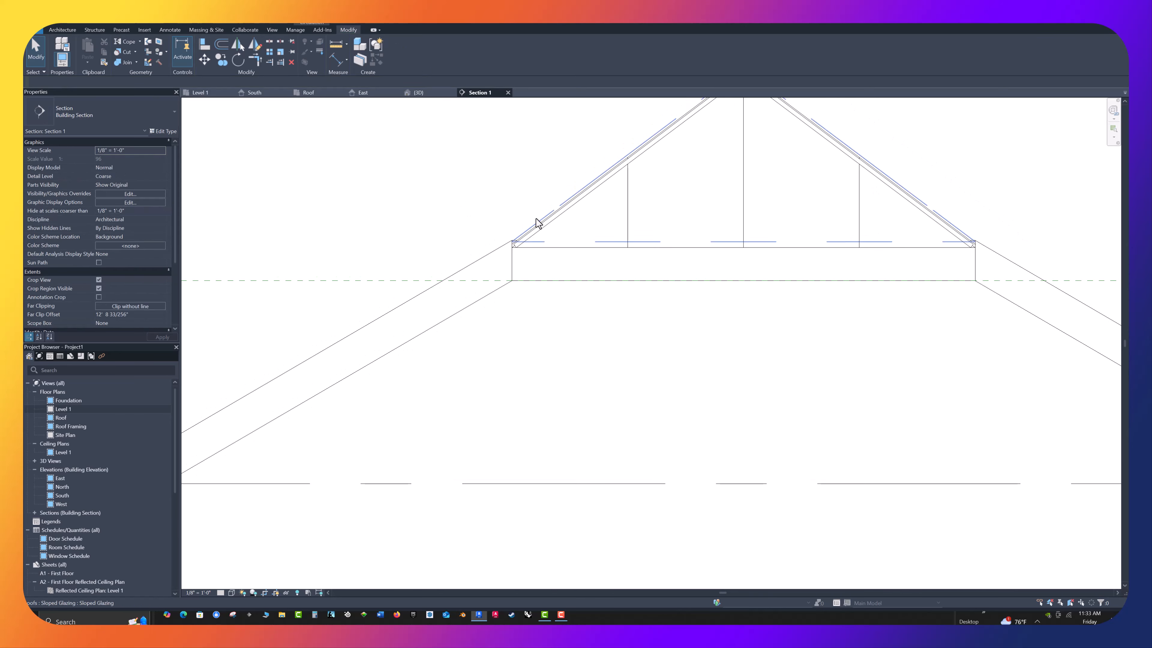
# In the 3D view, review the sloped glazing roof's type properties, including its grid layout, spacing and mullion settings
pyautogui.click(420, 93)
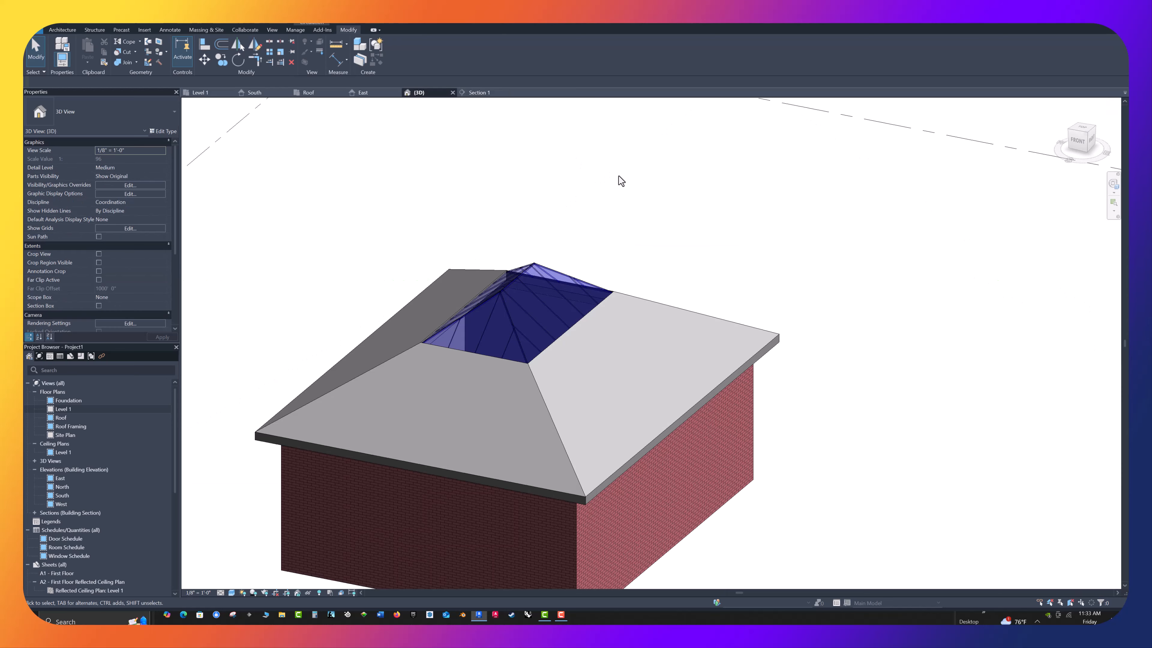
pyautogui.keyDown('shift'); pyautogui.moveTo(685, 242); pyautogui.dragTo(644, 279, button='middle'); pyautogui.keyUp('shift')
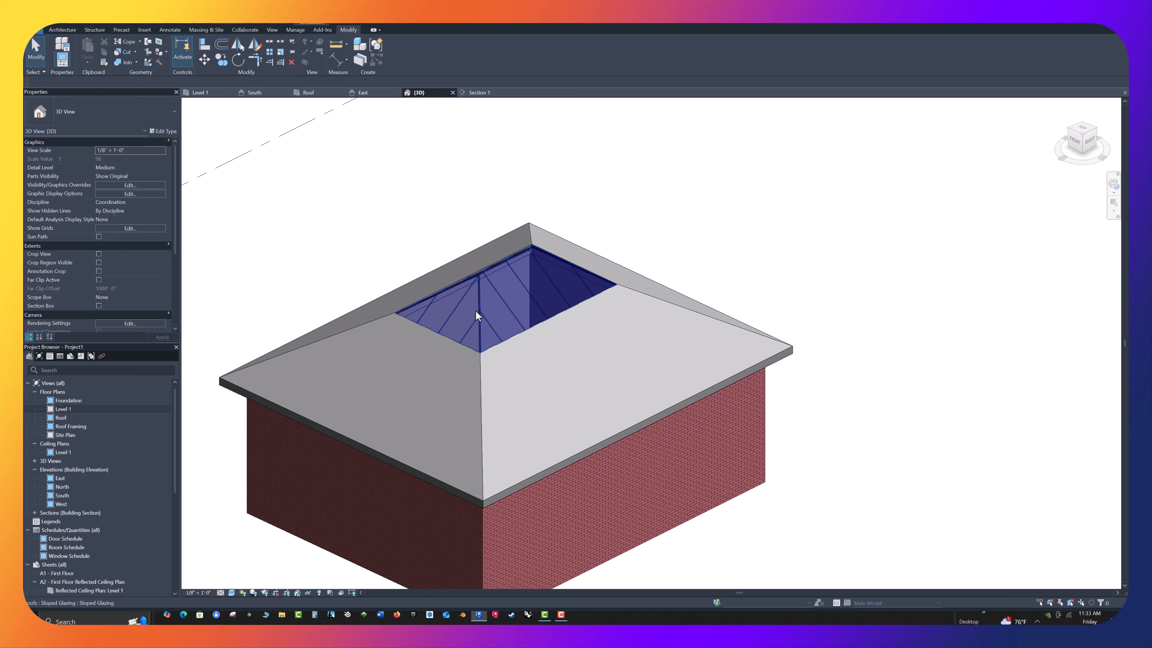
pyautogui.click(496, 267)
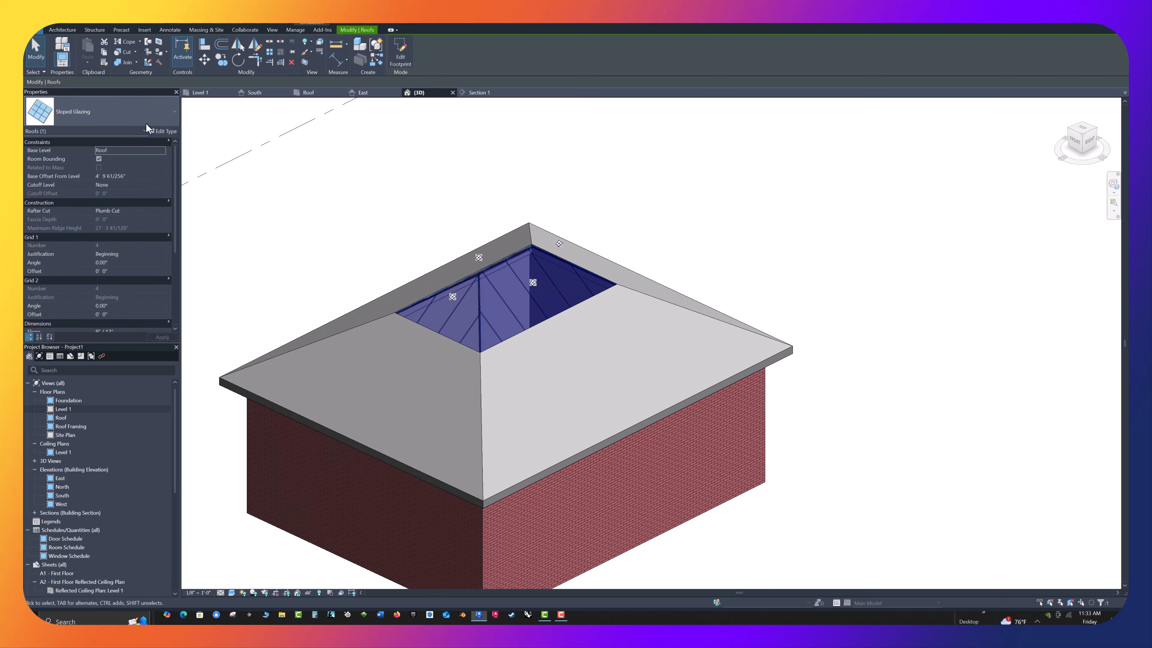
pyautogui.click(171, 132)
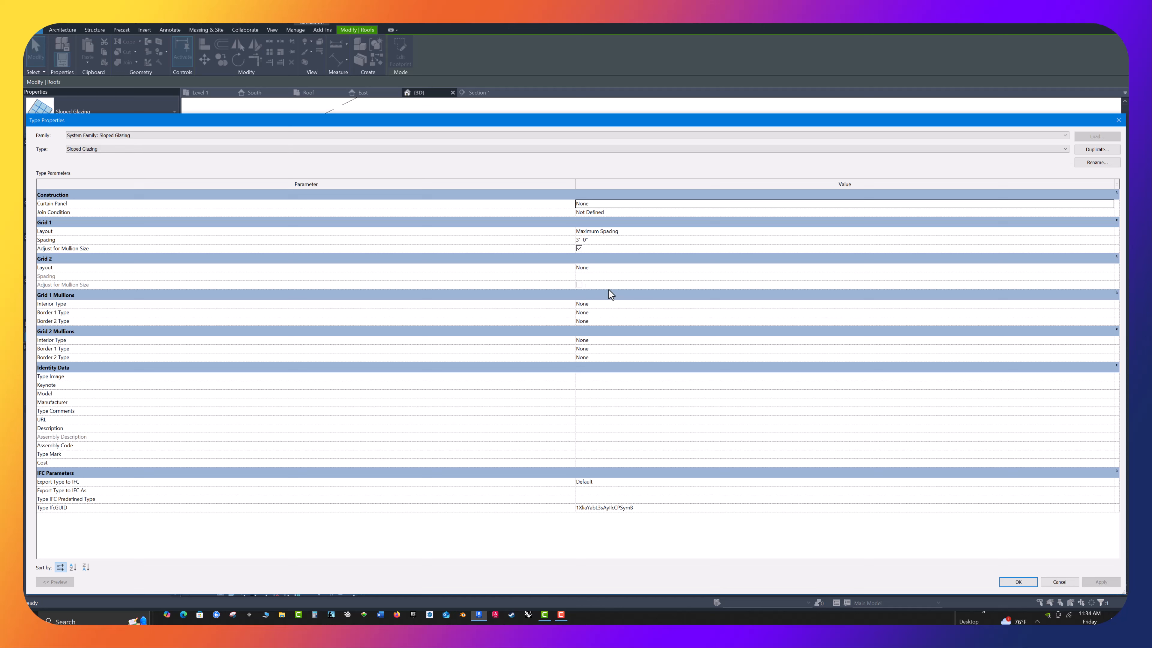
pyautogui.moveTo(925, 124); pyautogui.dragTo(783, 133)
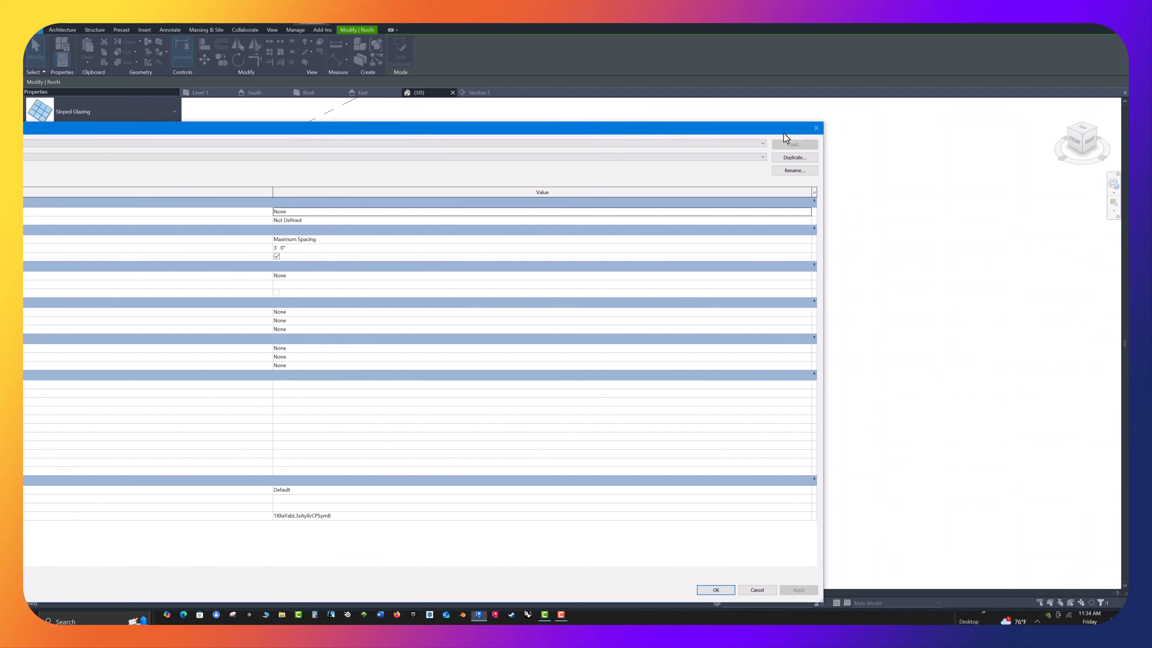
pyautogui.click(815, 128)
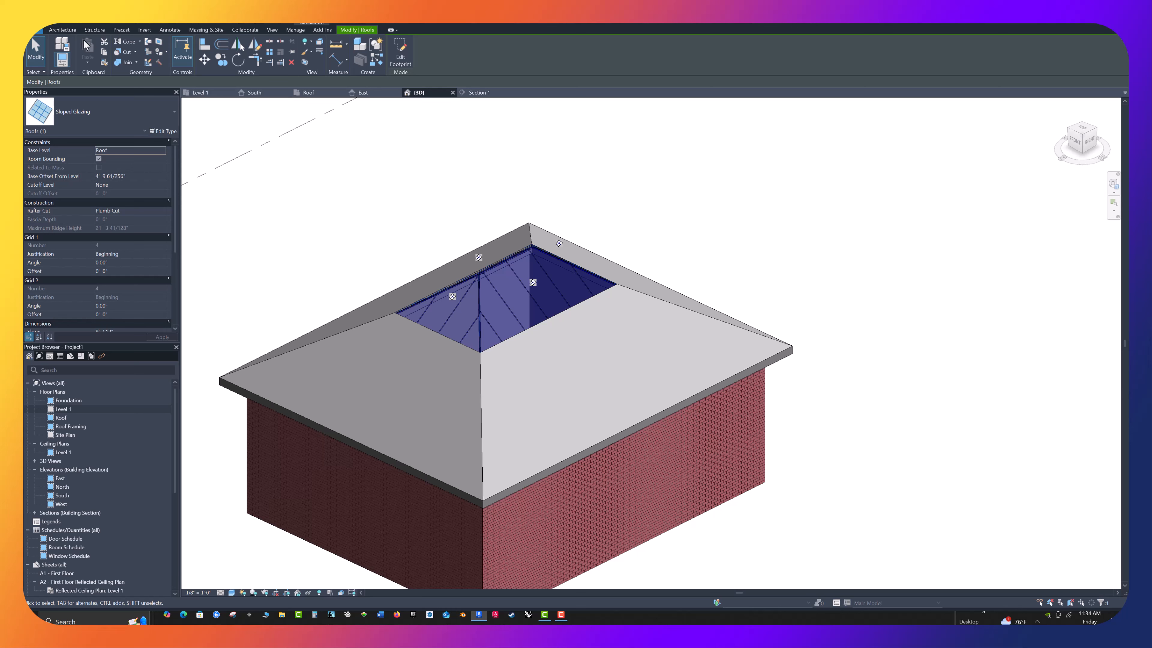
# Place 1.5" x 2.5" Rectangular mullions on all grid lines of the two front-facing slopes of the glazed roof
pyautogui.click(62, 30)
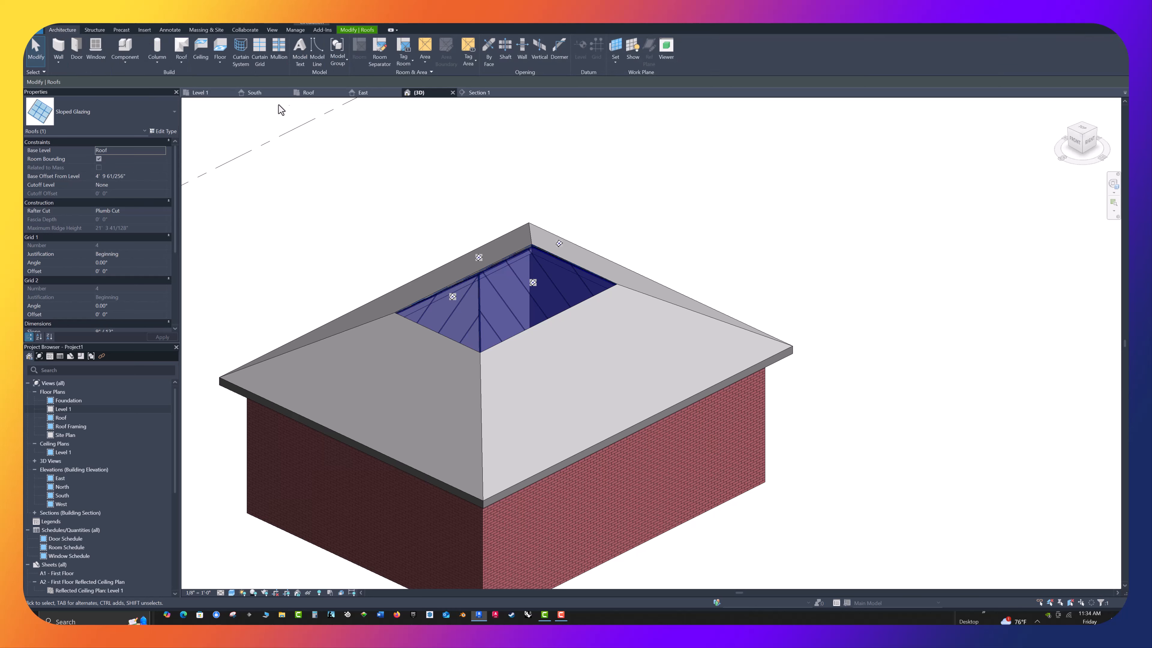
pyautogui.click(278, 50)
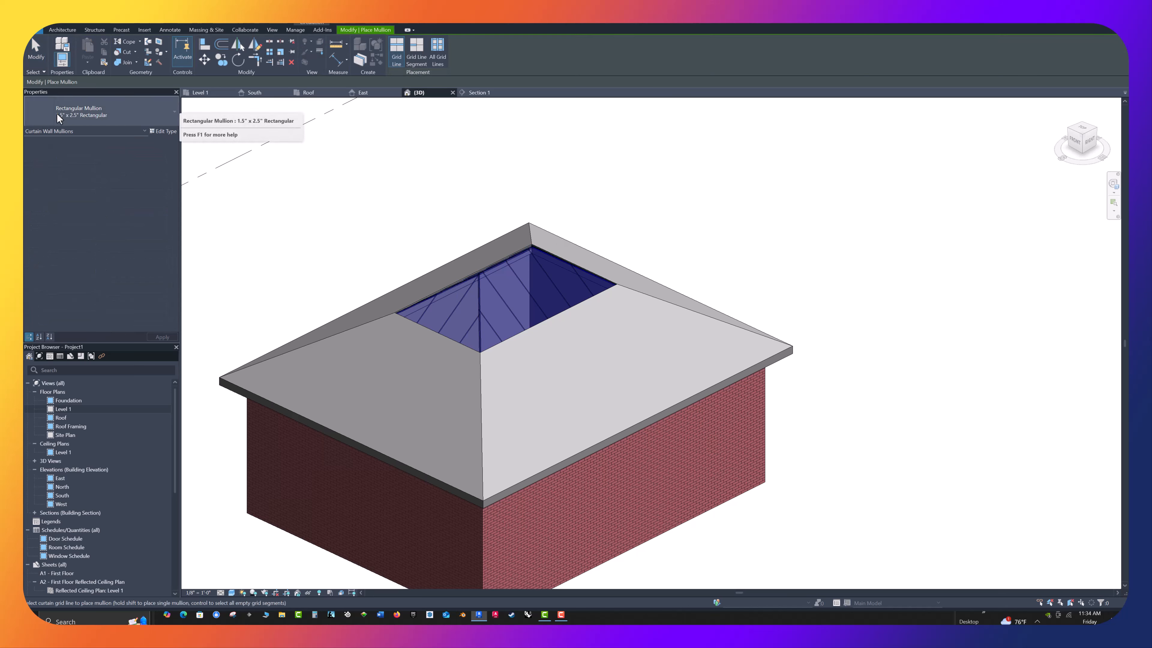
pyautogui.click(175, 112)
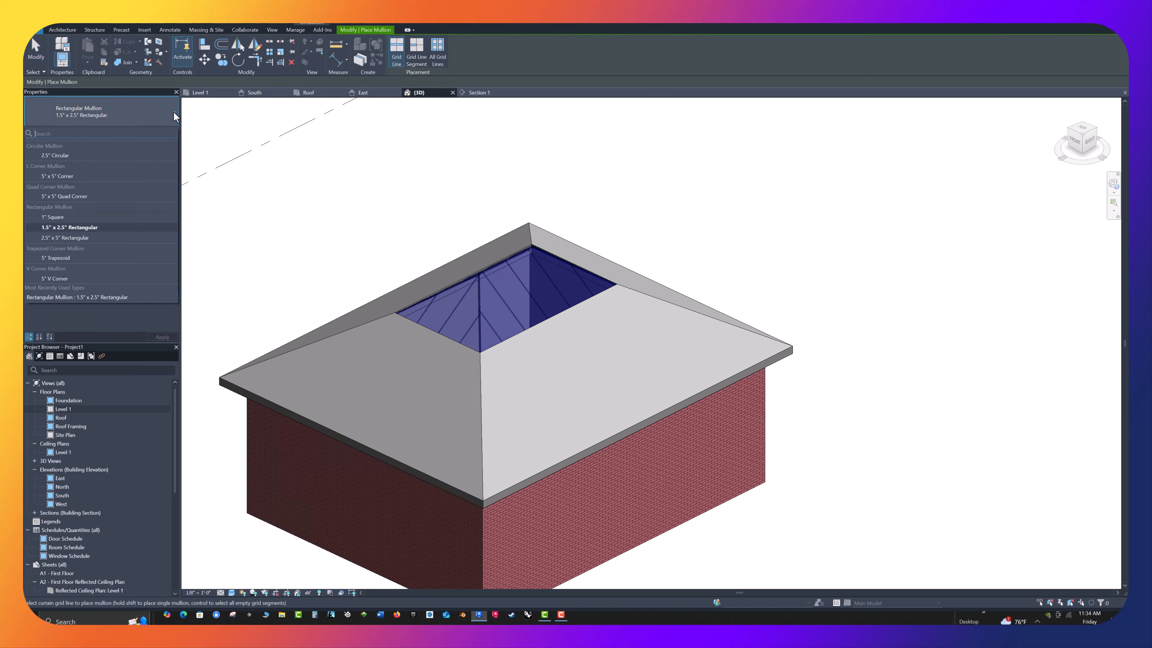
pyautogui.click(80, 227)
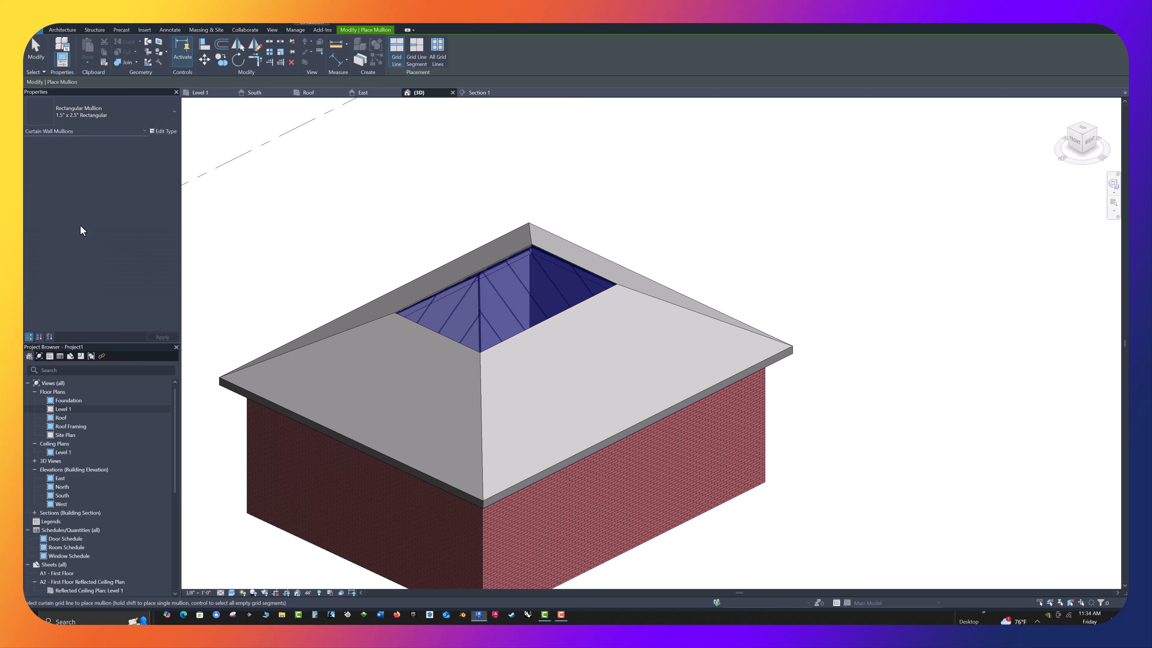
pyautogui.click(435, 59)
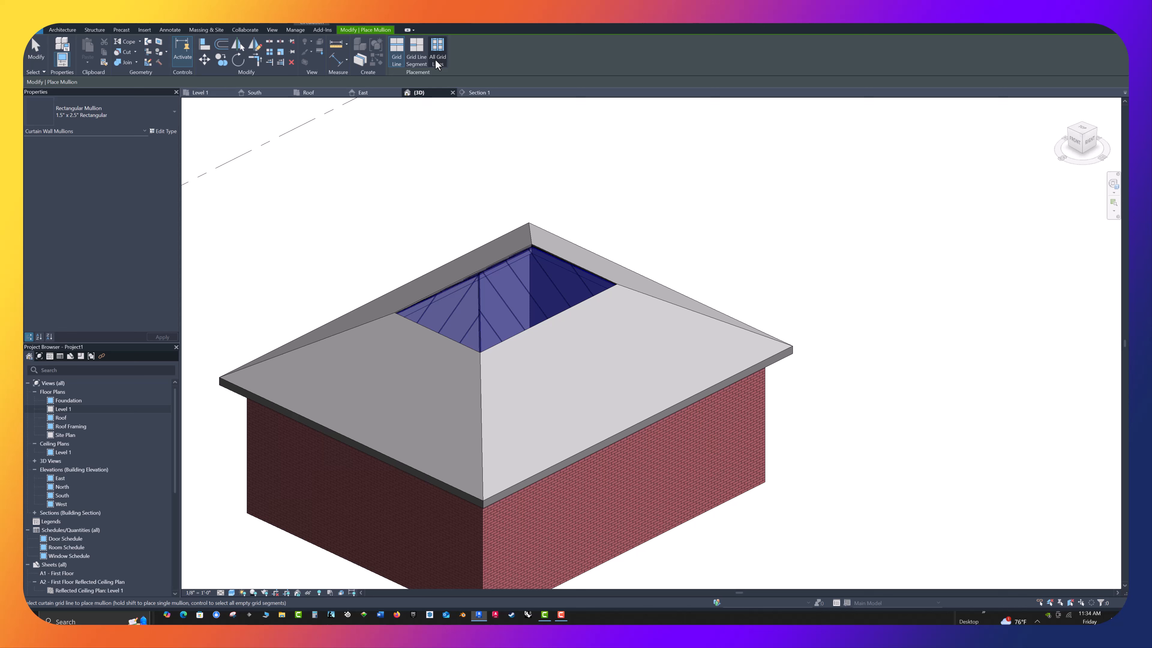
pyautogui.click(506, 302)
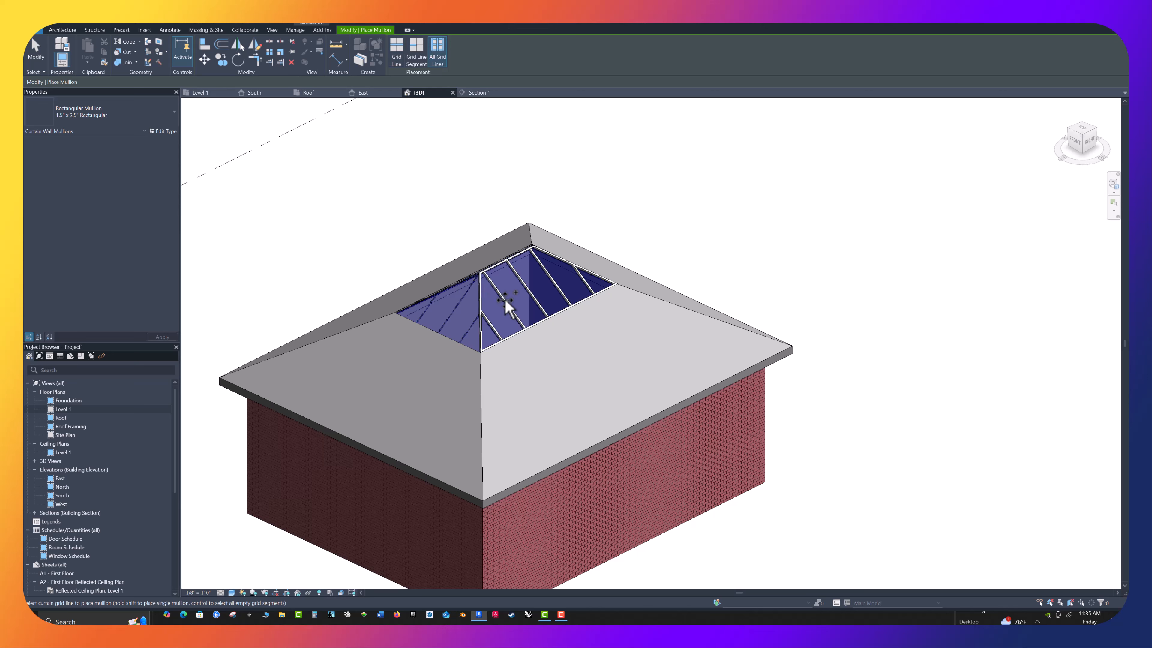
pyautogui.click(454, 313)
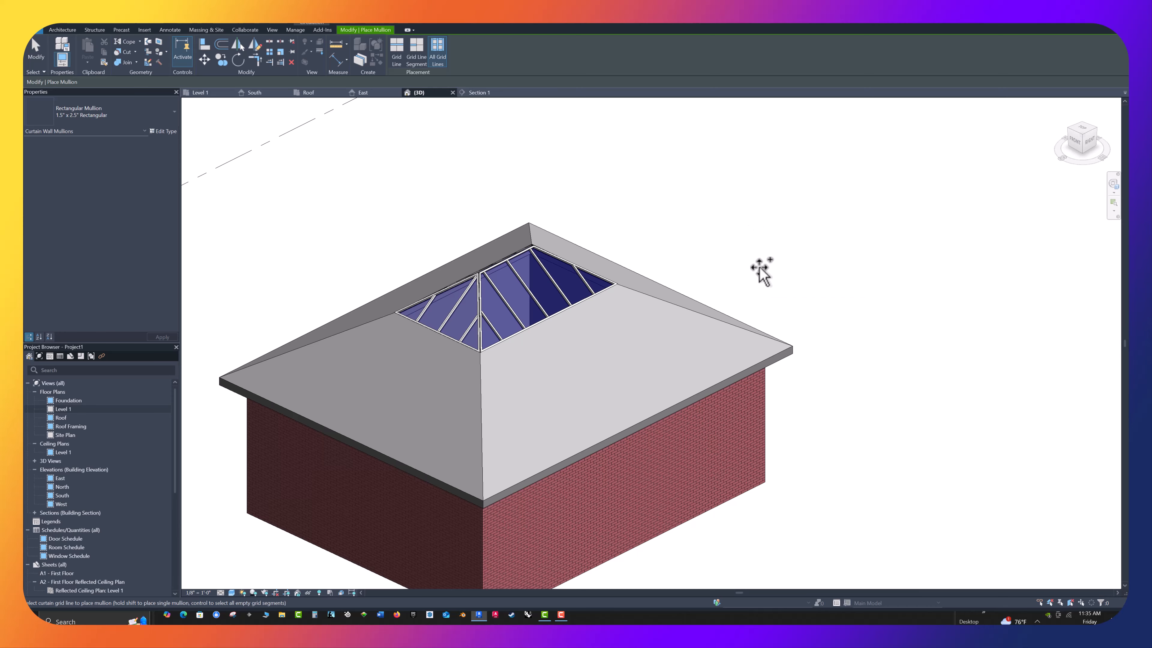
# Place 1.5" x 2.5" Rectangular mullions on all grid lines of the glazed roof's two remaining rear slopes
pyautogui.keyDown('shift'); pyautogui.moveTo(760, 267); pyautogui.dragTo(393, 326, button='middle'); pyautogui.keyUp('shift')
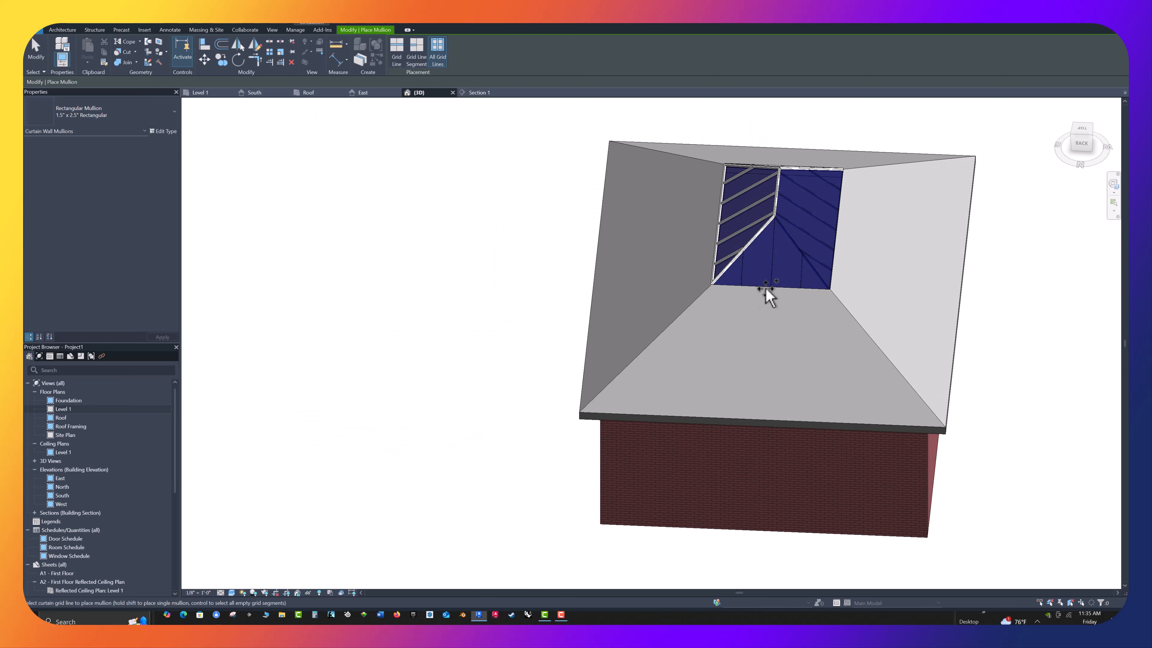
pyautogui.click(773, 271)
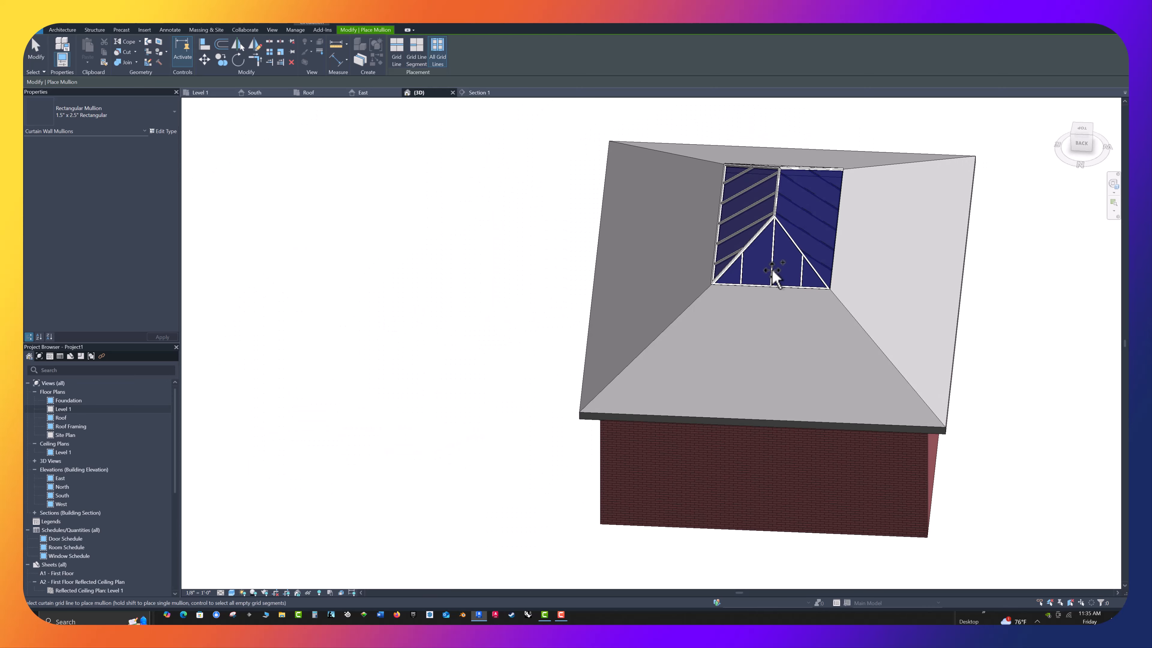
pyautogui.click(807, 210)
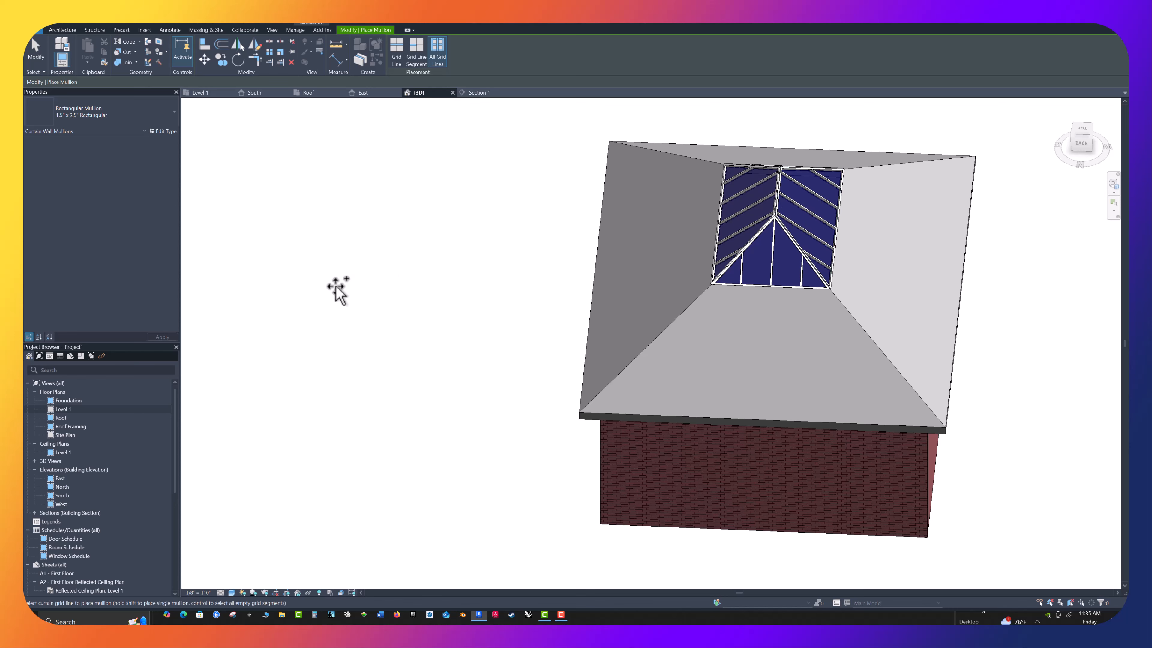
pyautogui.press('Escape')
pyautogui.press('Escape')
# Examine the completed glazed roof from several angles in the 3D view, along with the neighbouring roofless building
pyautogui.keyDown('shift'); pyautogui.moveTo(326, 316); pyautogui.dragTo(704, 273, button='middle'); pyautogui.keyUp('shift')
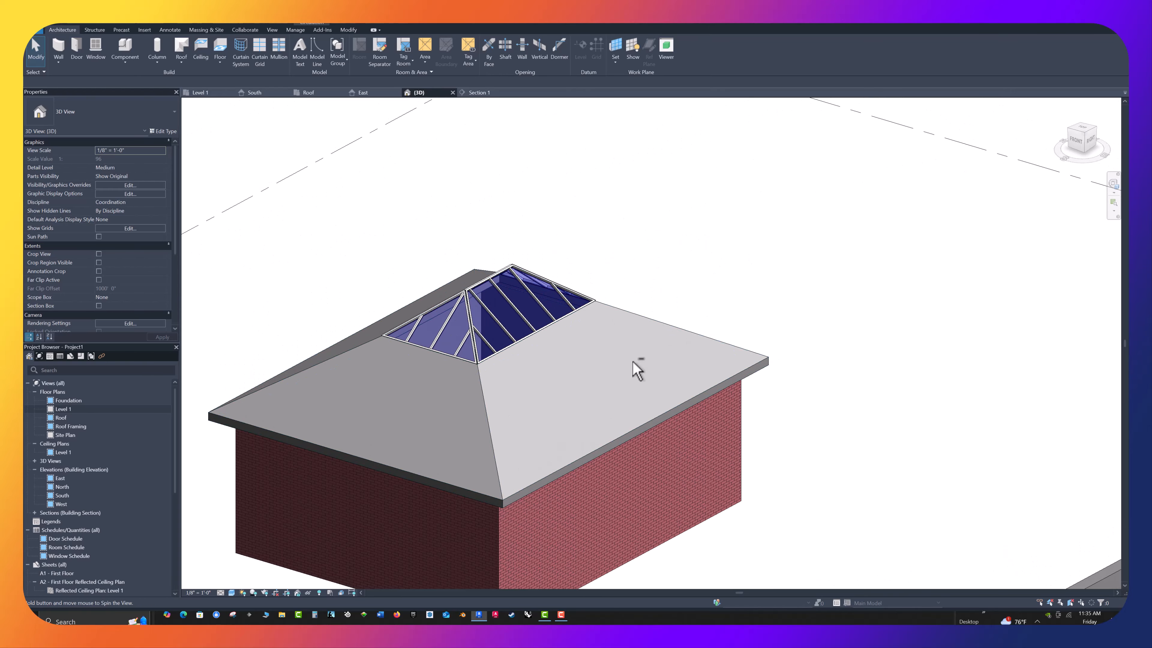
pyautogui.moveTo(646, 372); pyautogui.dragTo(654, 219, button='middle')
pyautogui.scroll(-1, 647, 213)
pyautogui.keyDown('shift'); pyautogui.moveTo(458, 480); pyautogui.dragTo(352, 409, button='middle'); pyautogui.keyUp('shift')
pyautogui.keyDown('shift'); pyautogui.moveTo(767, 291); pyautogui.dragTo(671, 225, button='middle'); pyautogui.keyUp('shift')
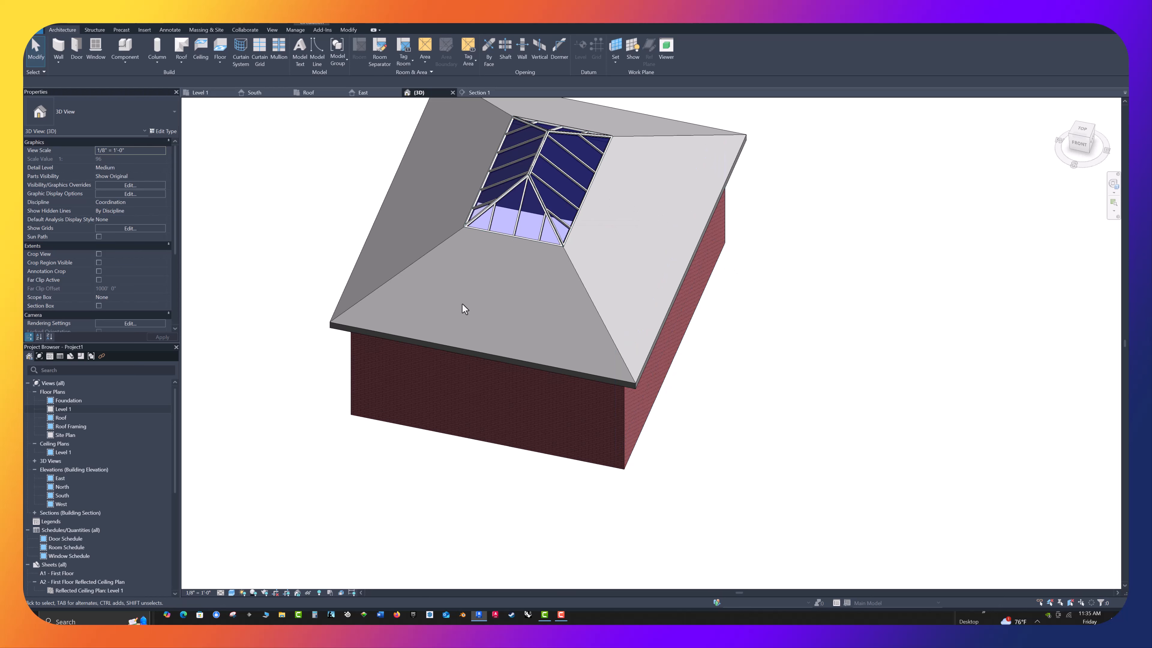
pyautogui.scroll(-1, 562, 476)
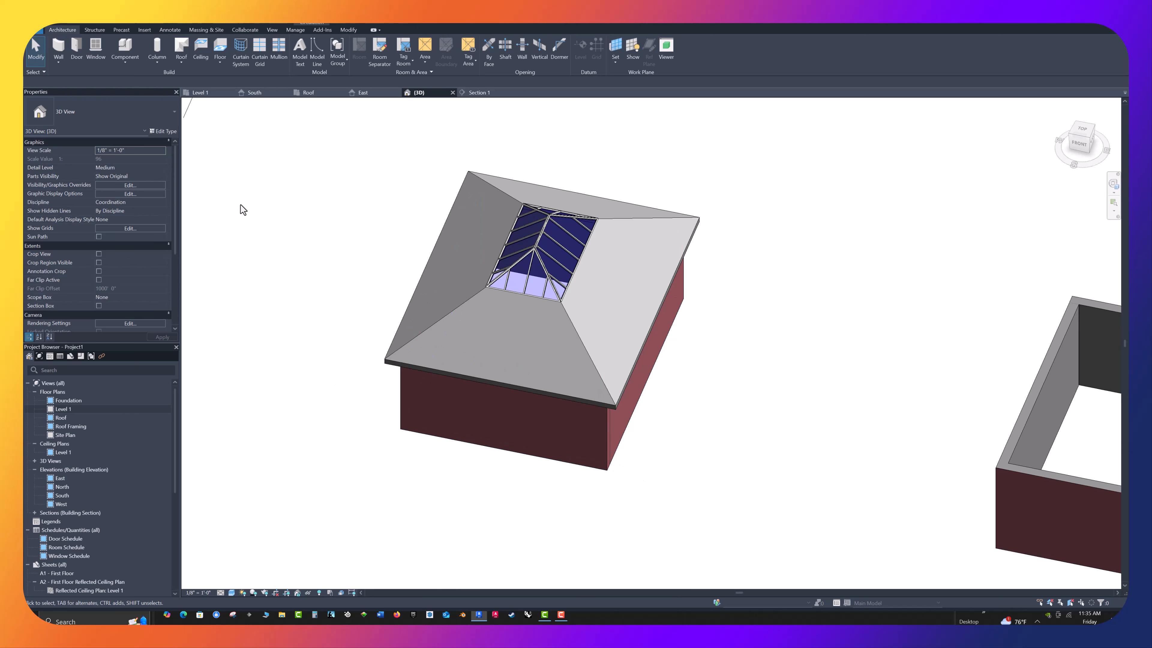
pyautogui.scroll(-1, 224, 210)
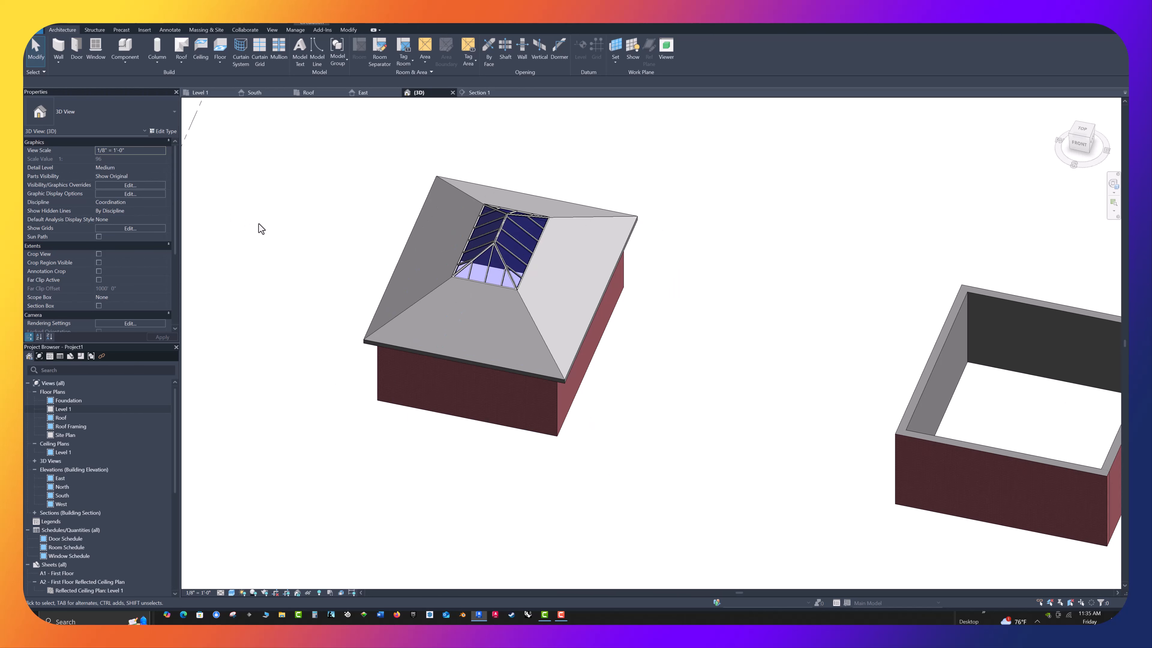
pyautogui.scroll(-1, 258, 219)
pyautogui.scroll(-1, 260, 223)
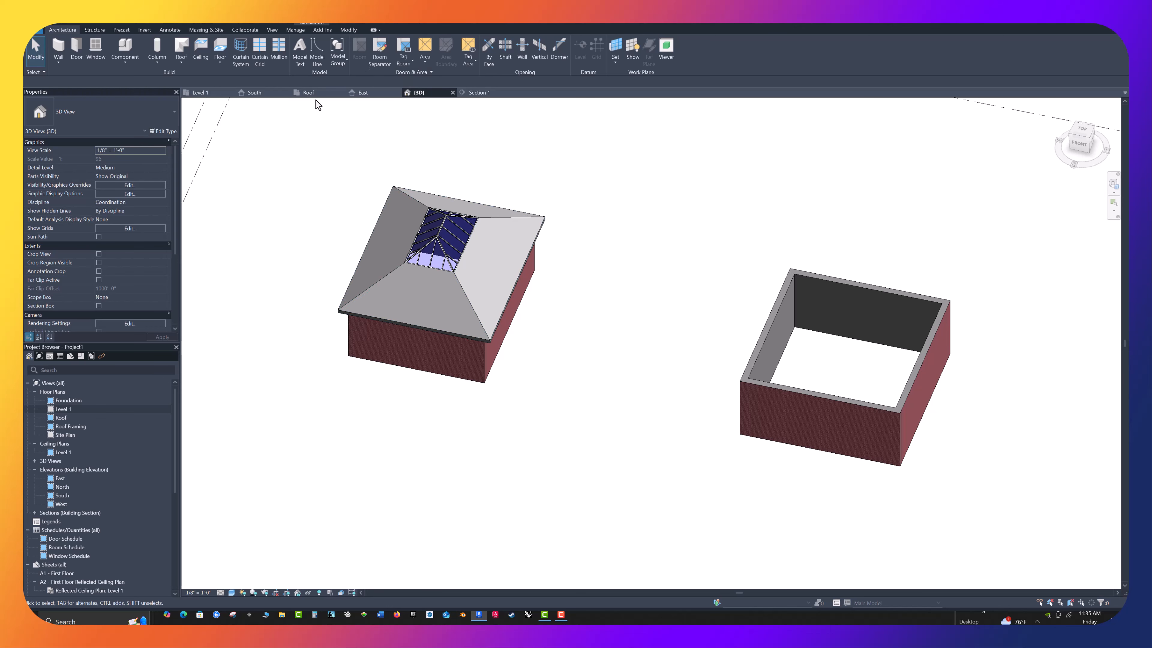
# In the South elevation, draw a vertical reference plane upward from the midpoint of the right building's wall top and check its centering
pyautogui.click(263, 93)
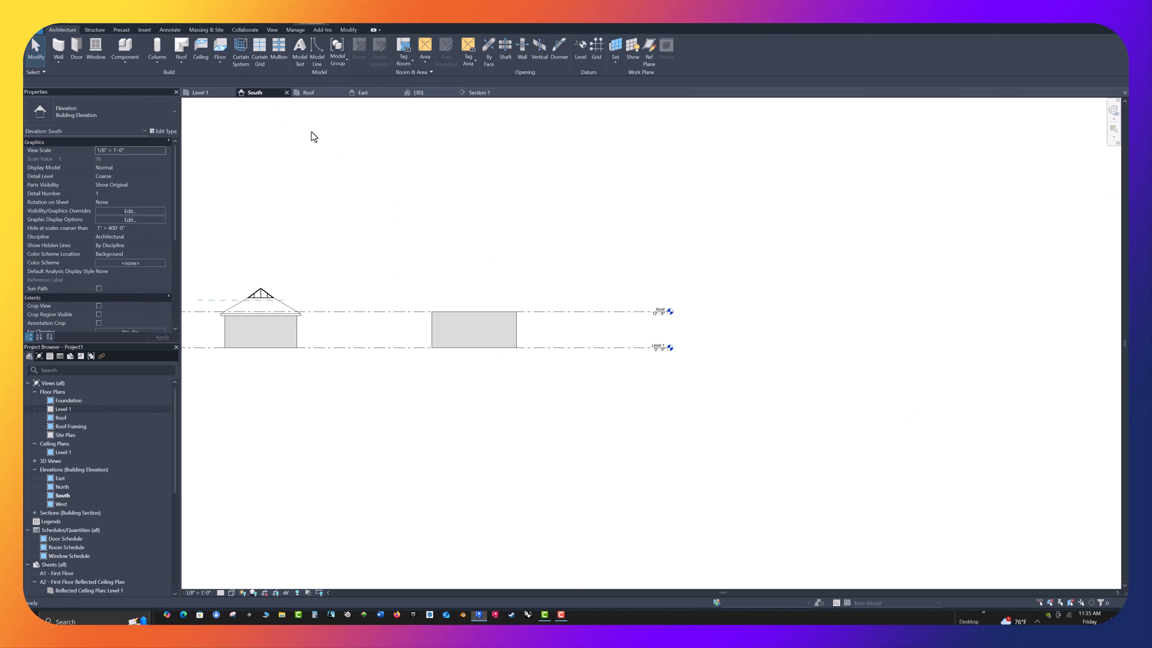
pyautogui.scroll(2, 451, 267)
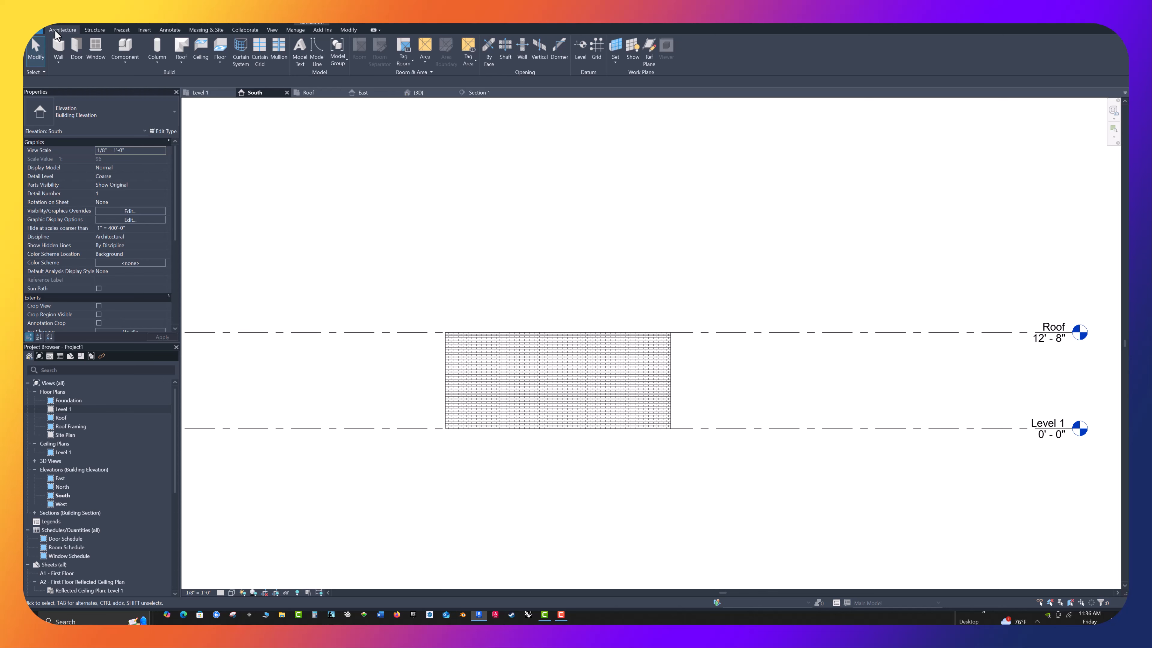
pyautogui.click(649, 50)
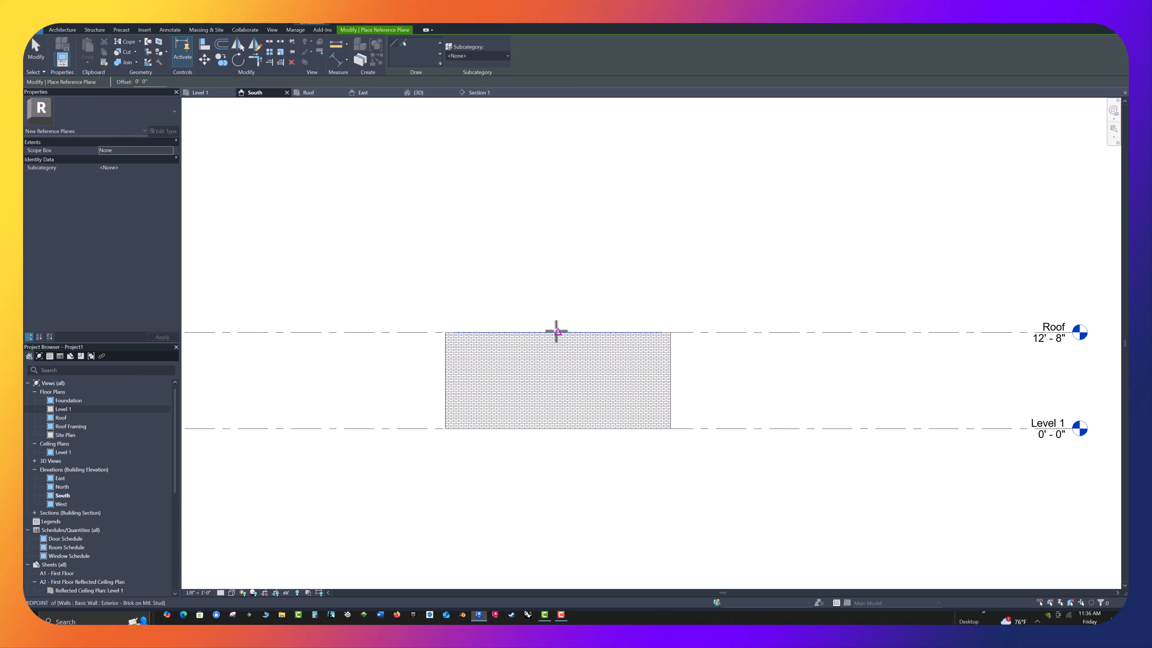
pyautogui.click(555, 332)
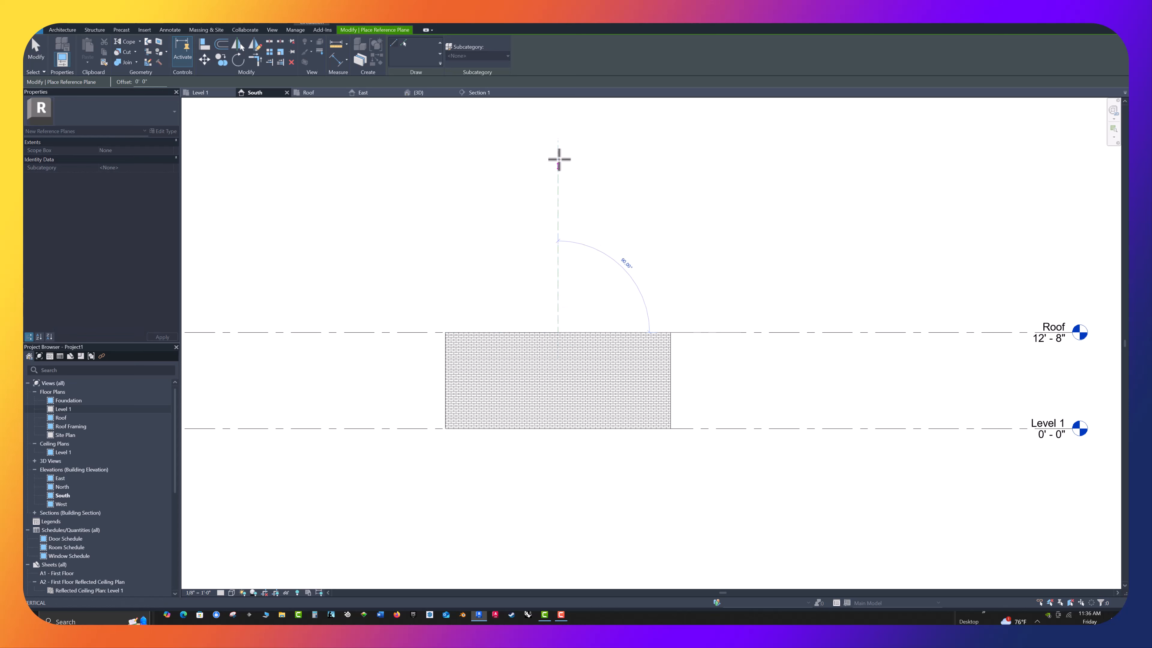
pyautogui.click(559, 152)
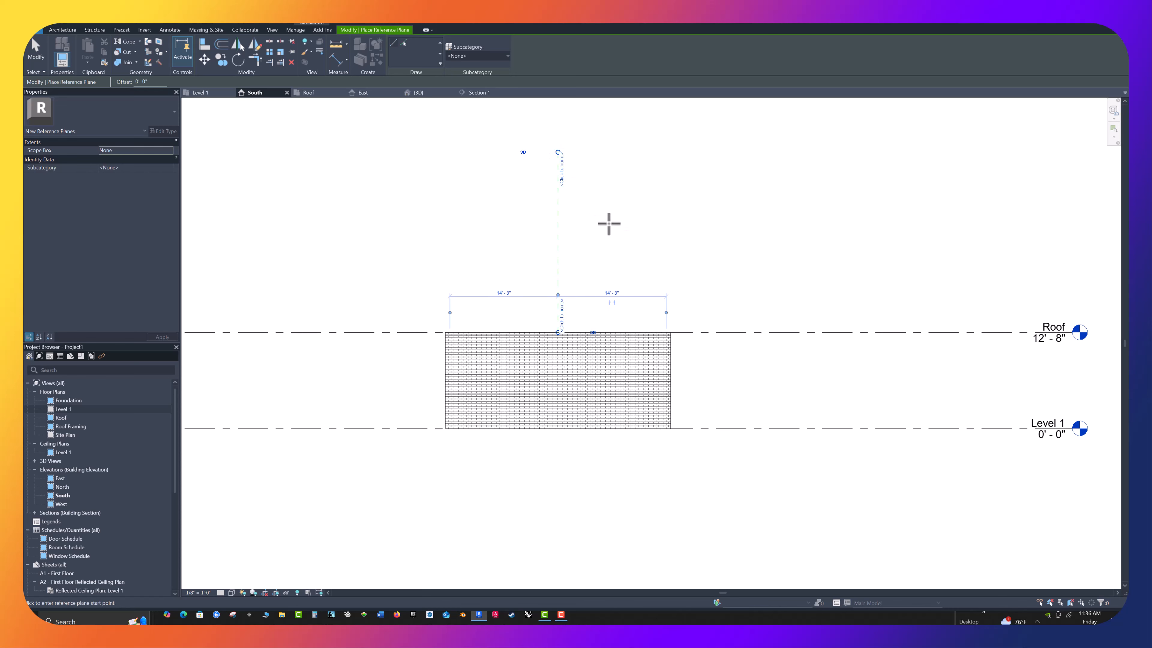
pyautogui.press('Escape')
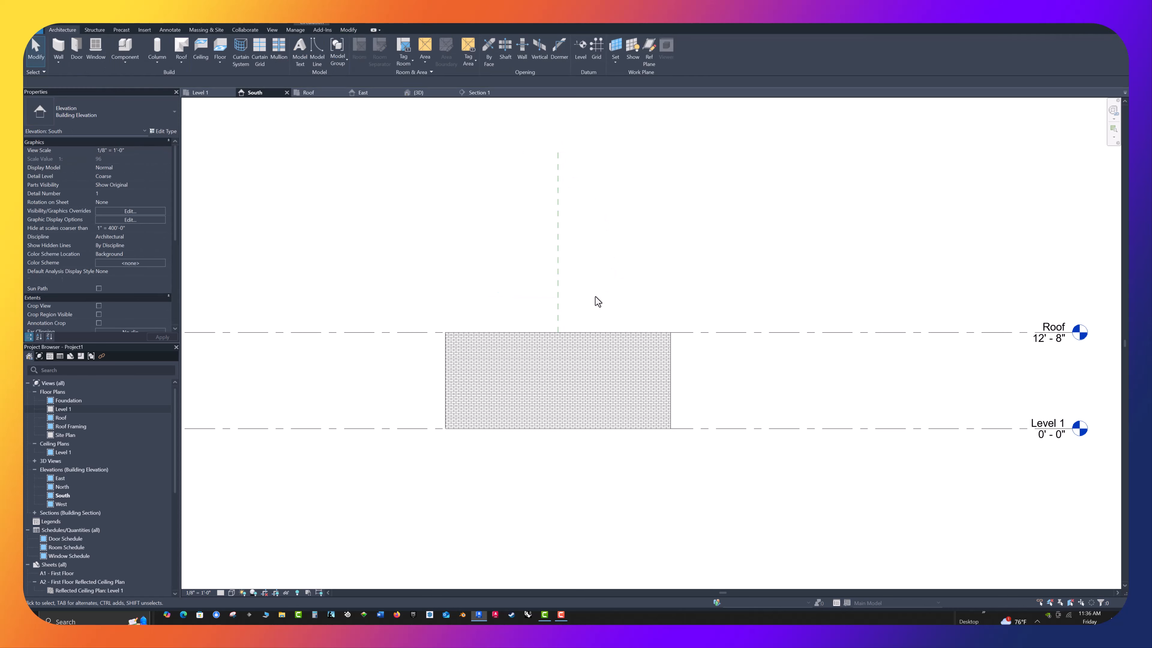
pyautogui.click(558, 293)
pyautogui.scroll(1, 594, 302)
pyautogui.scroll(2, 591, 304)
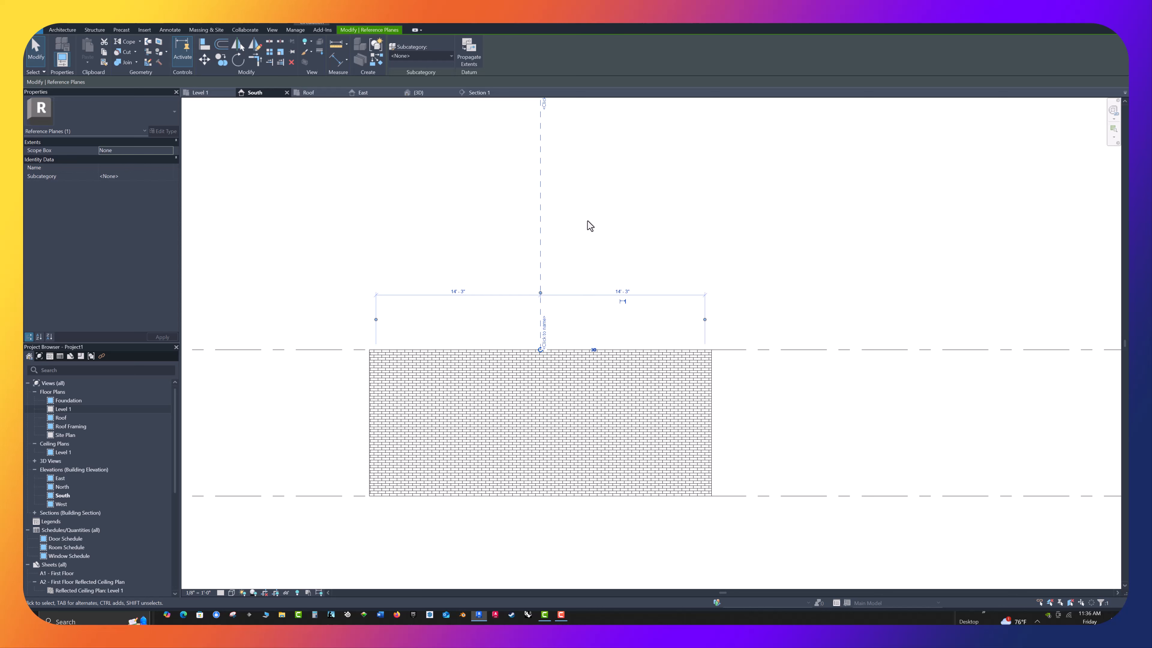
pyautogui.press('Escape')
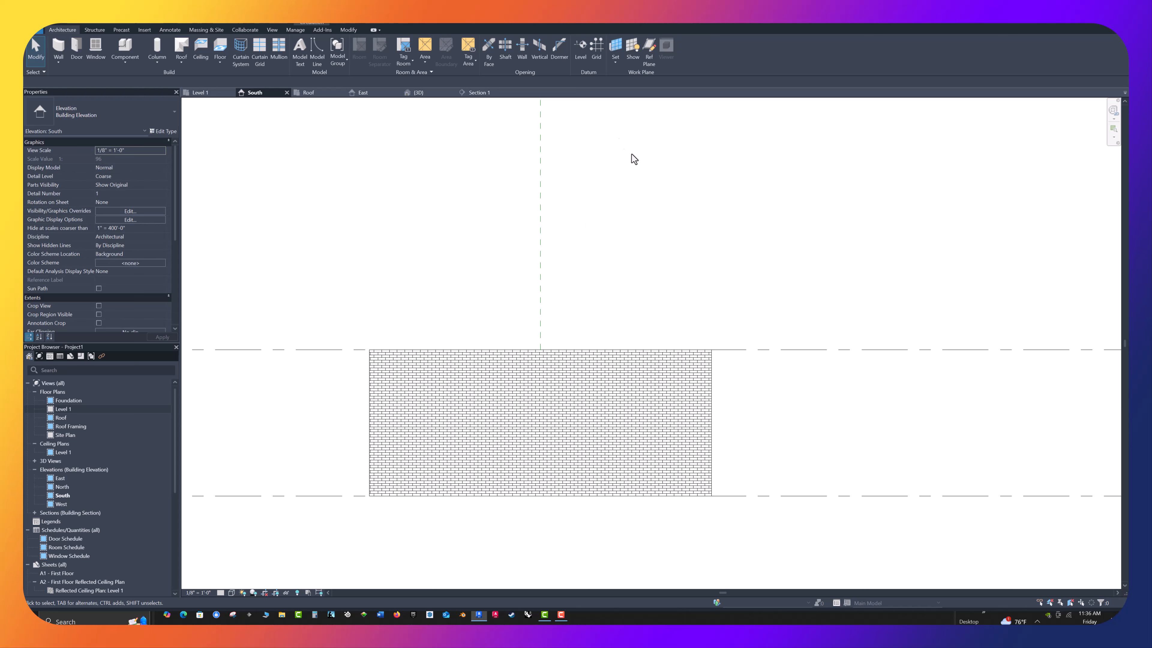
# In the Roof plan, create reference planes offset 1' 6" outward from all four exterior wall faces of the right building using Pick Lines
pyautogui.click(310, 93)
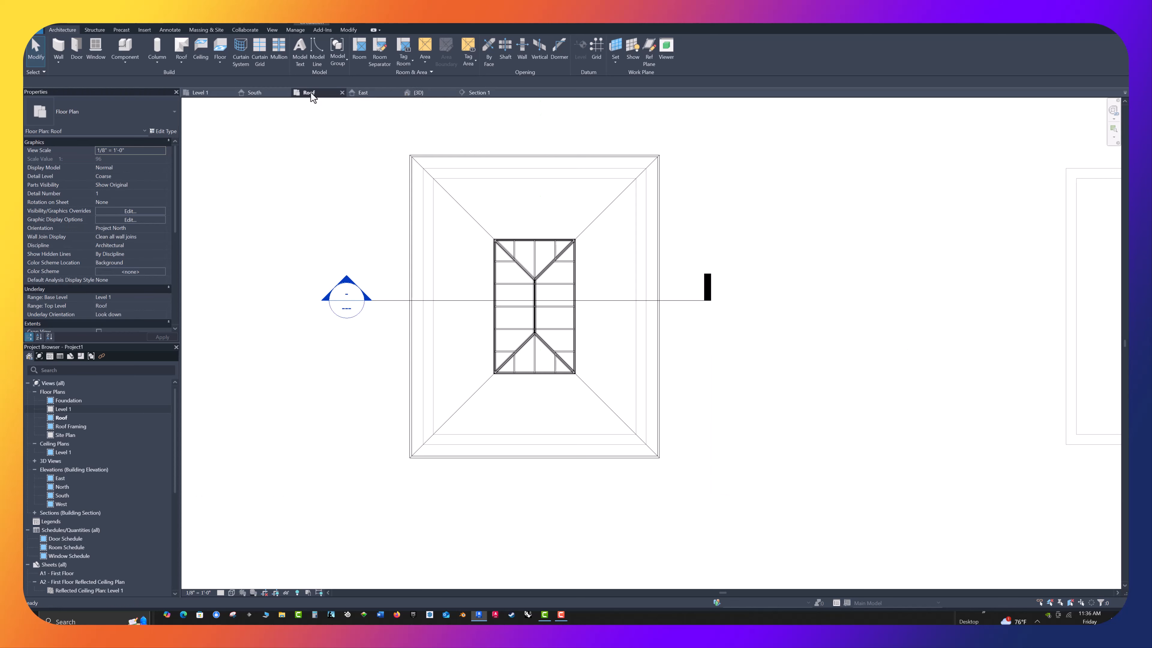
pyautogui.scroll(-5, 167, 254)
pyautogui.scroll(-3, 254, 284)
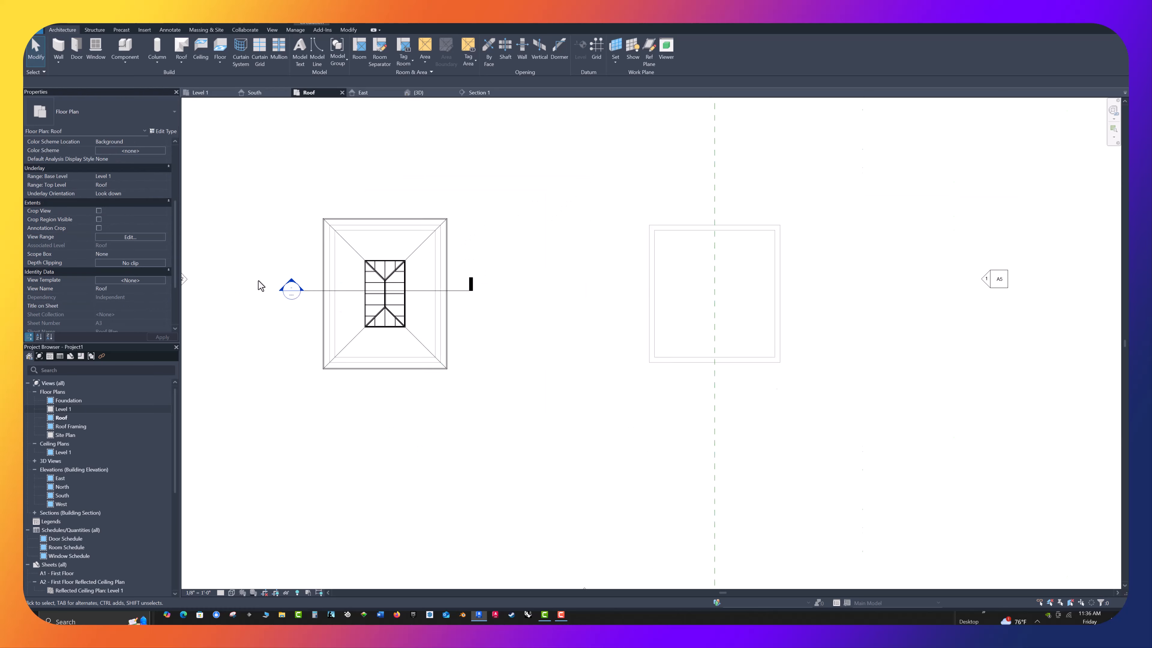
pyautogui.scroll(1, 694, 274)
pyautogui.scroll(2, 784, 291)
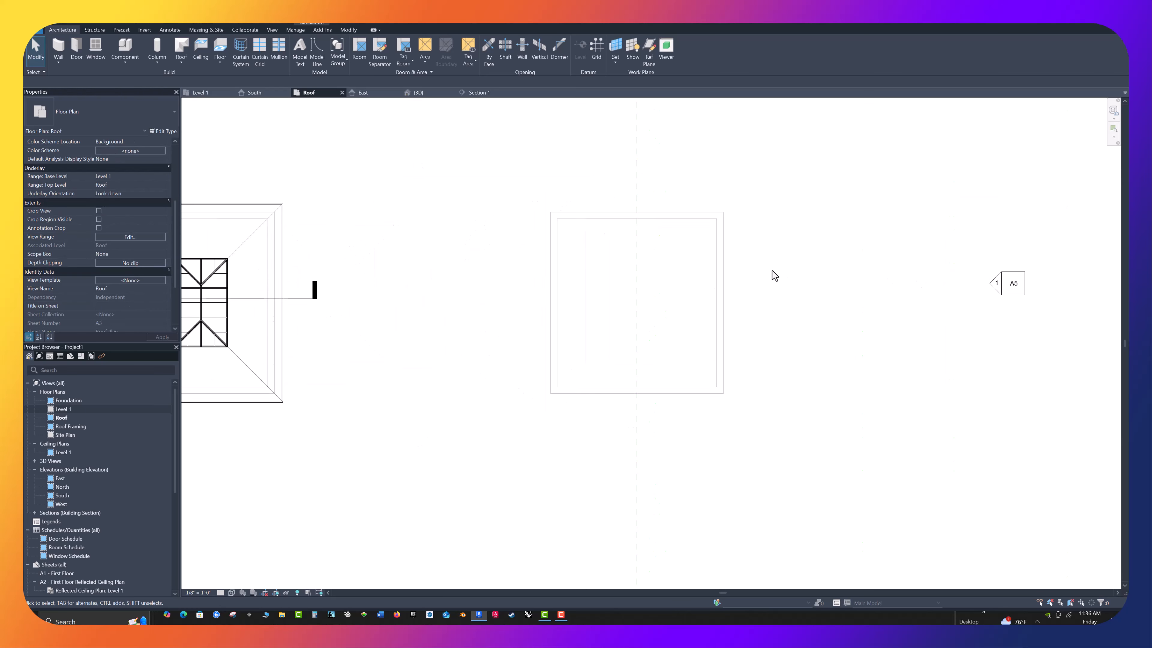
pyautogui.moveTo(771, 273); pyautogui.dragTo(697, 285, button='middle')
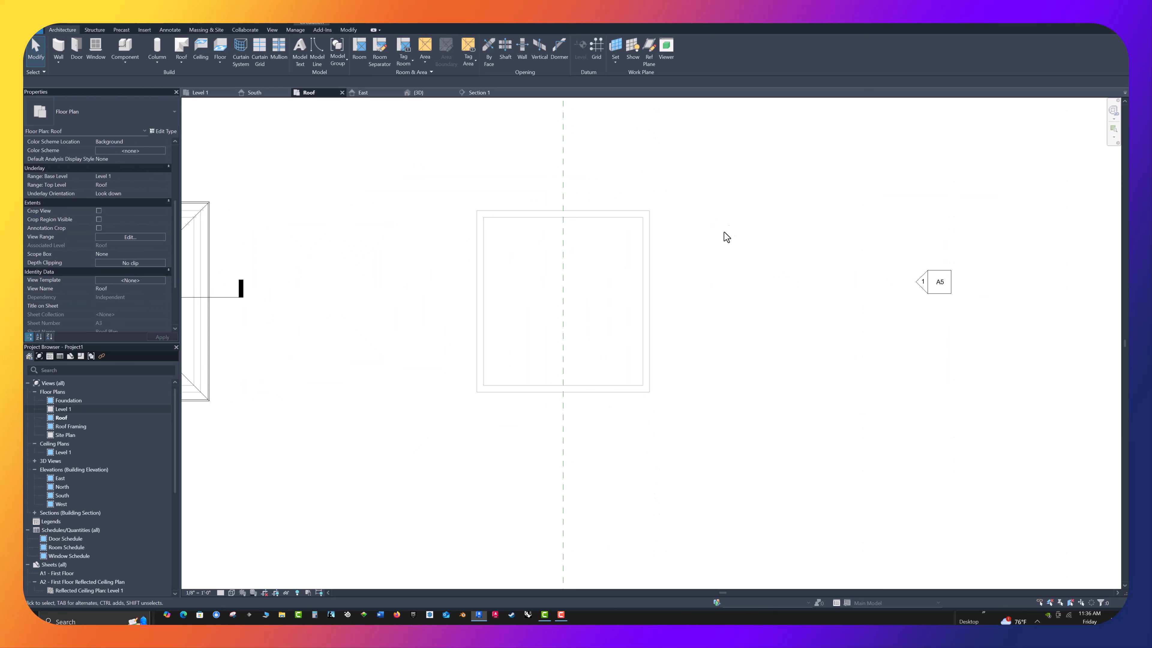
pyautogui.click(650, 58)
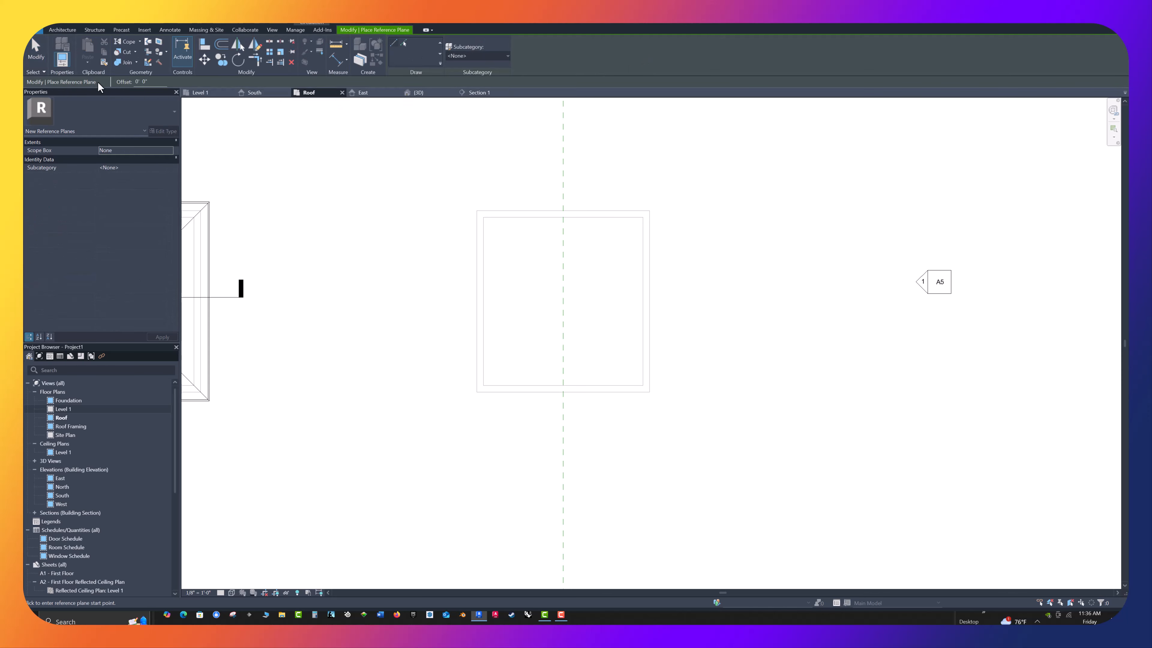
pyautogui.doubleClick(142, 82)
pyautogui.write("1' 6")
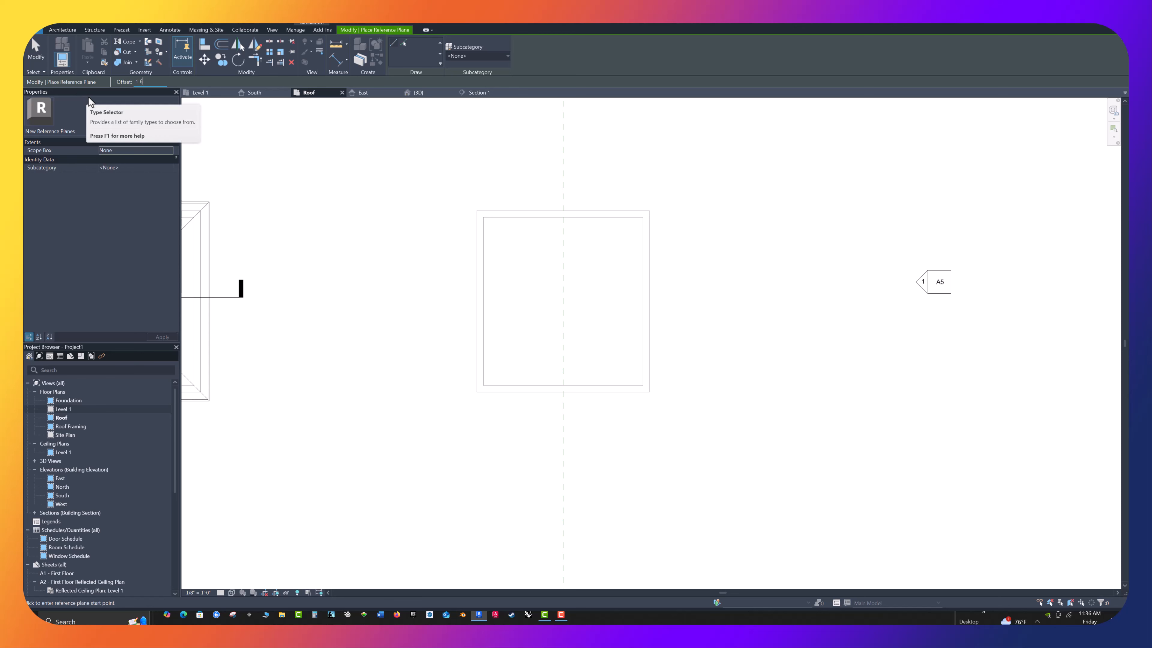
pyautogui.press('Return')
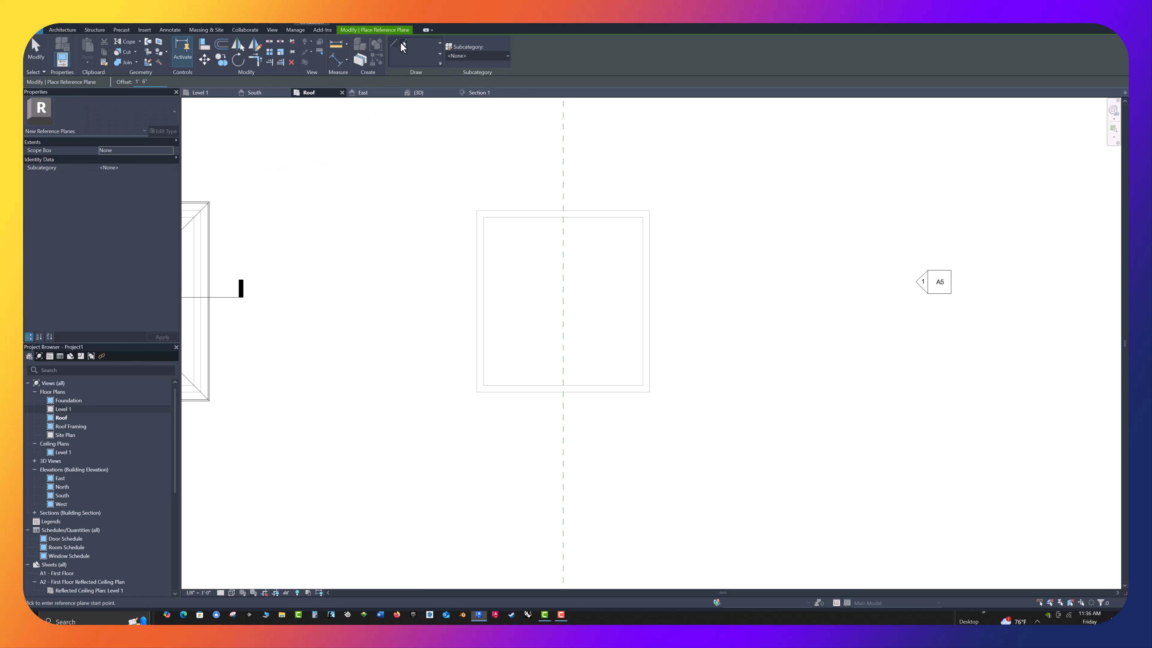
pyautogui.click(404, 44)
pyautogui.click(477, 285)
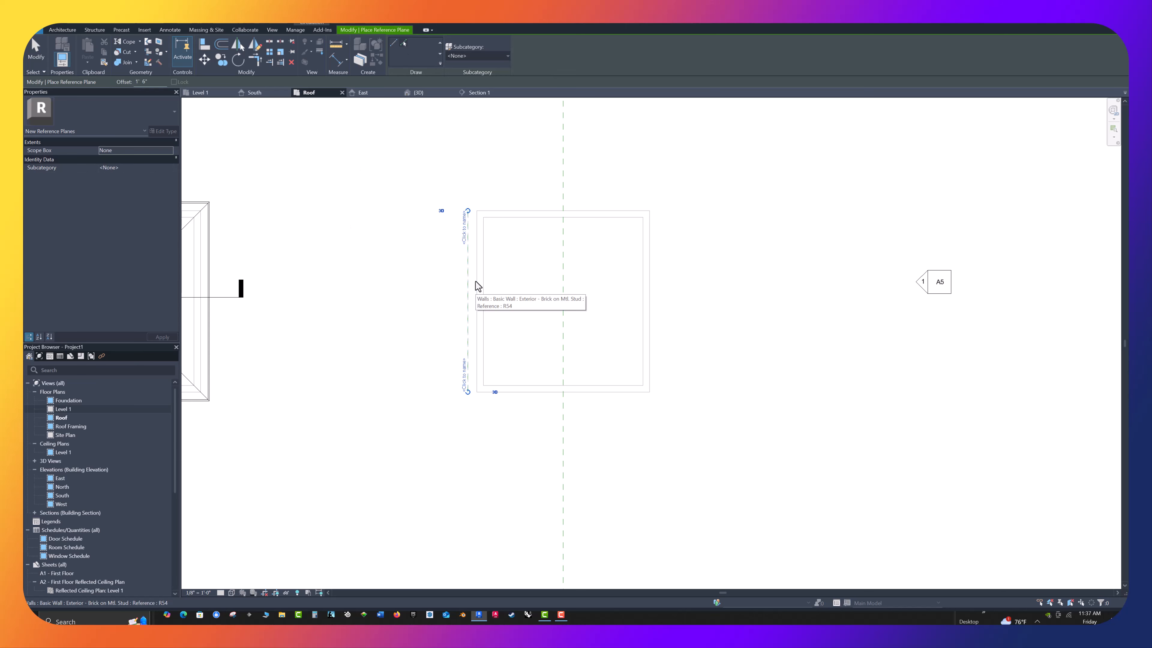
pyautogui.click(517, 211)
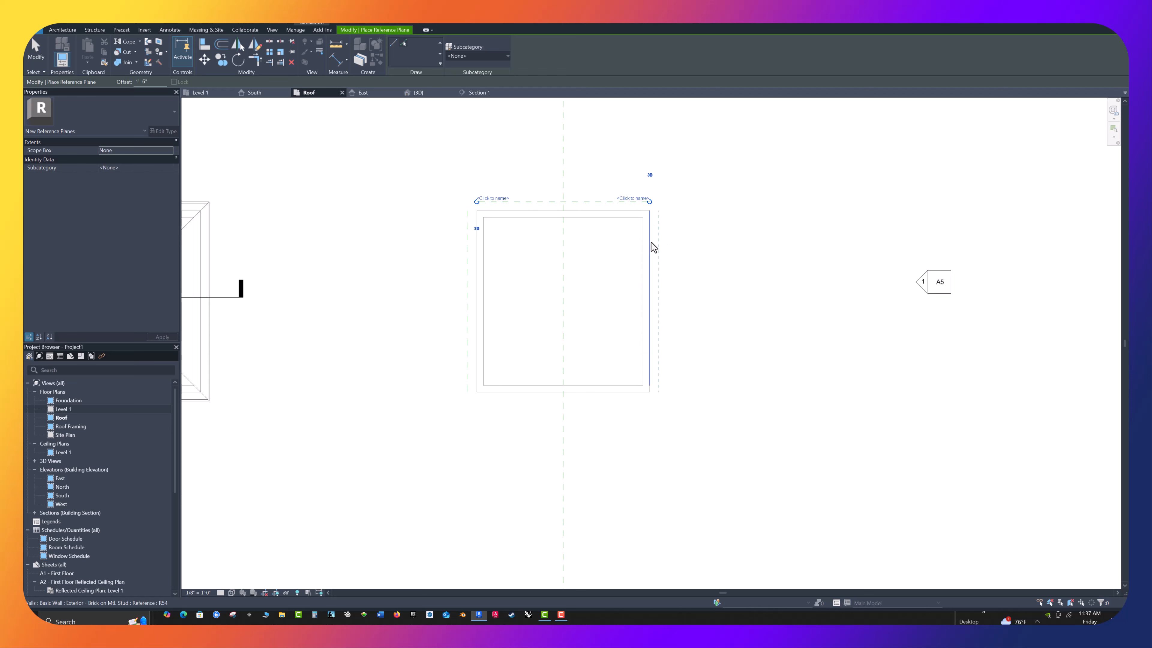
pyautogui.click(651, 254)
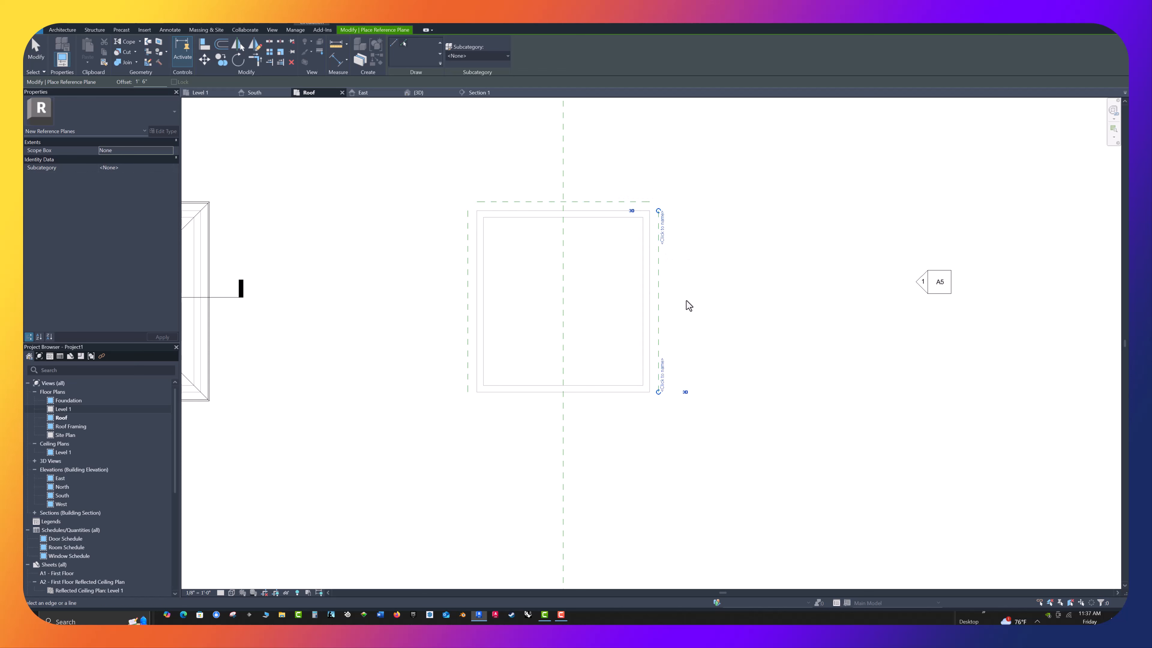
pyautogui.click(600, 397)
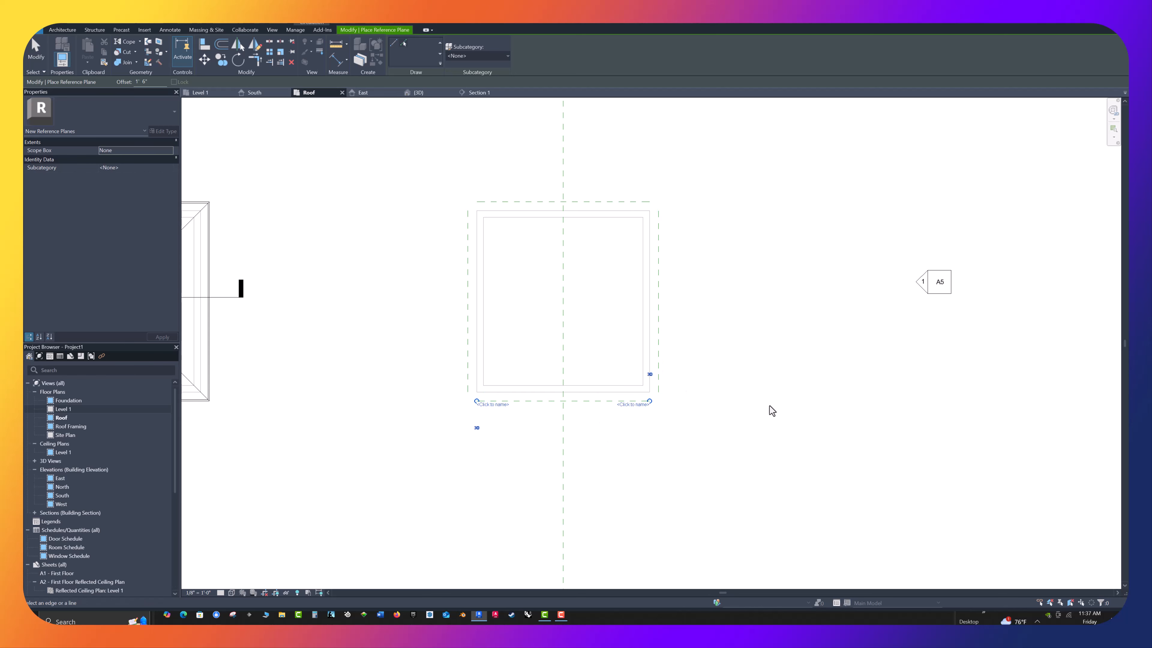
pyautogui.moveTo(730, 366); pyautogui.dragTo(694, 331, button='middle')
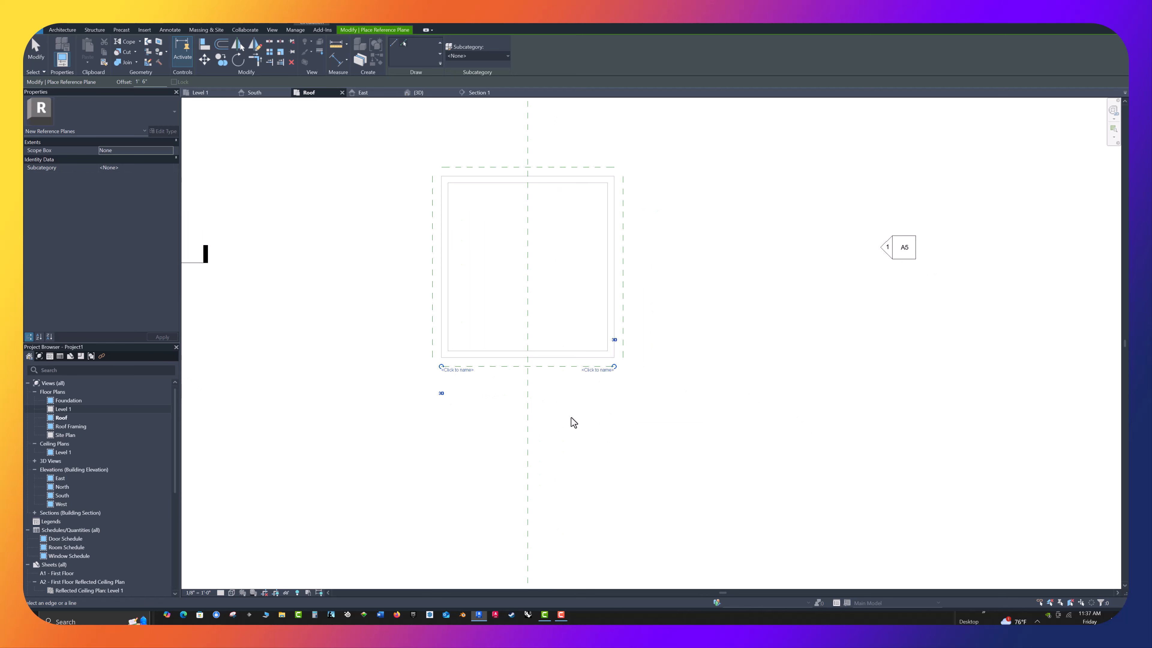
pyautogui.press('Escape')
pyautogui.press('Escape')
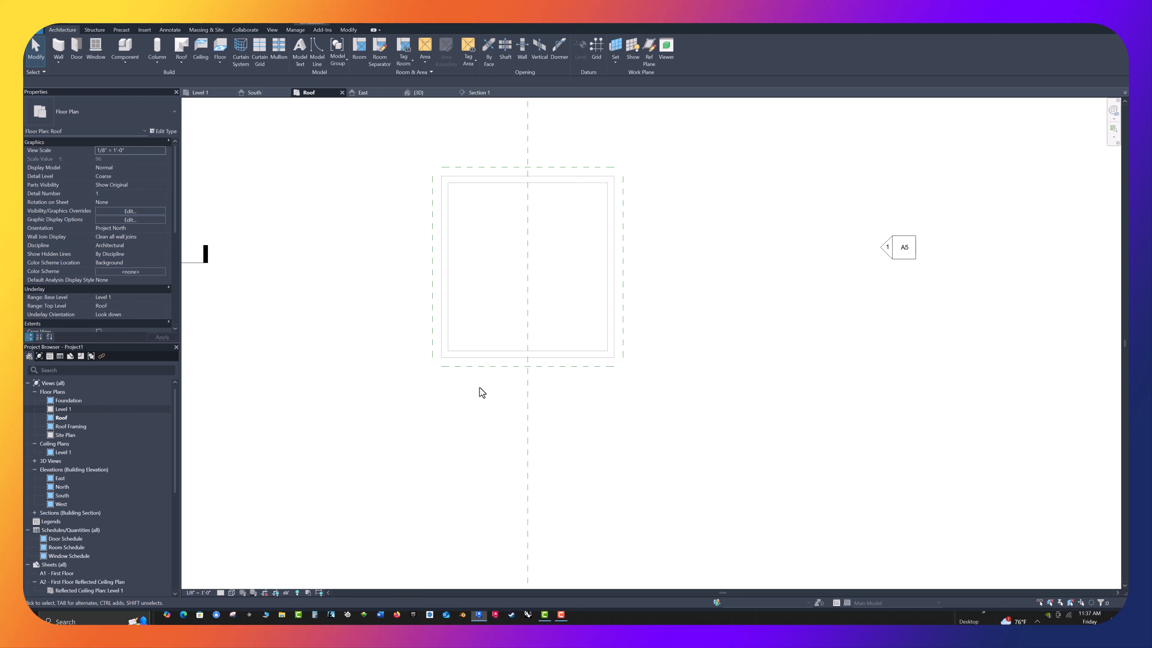
# Name the reference plane along the right building's south side "roof" and deselect it
pyautogui.click(494, 366)
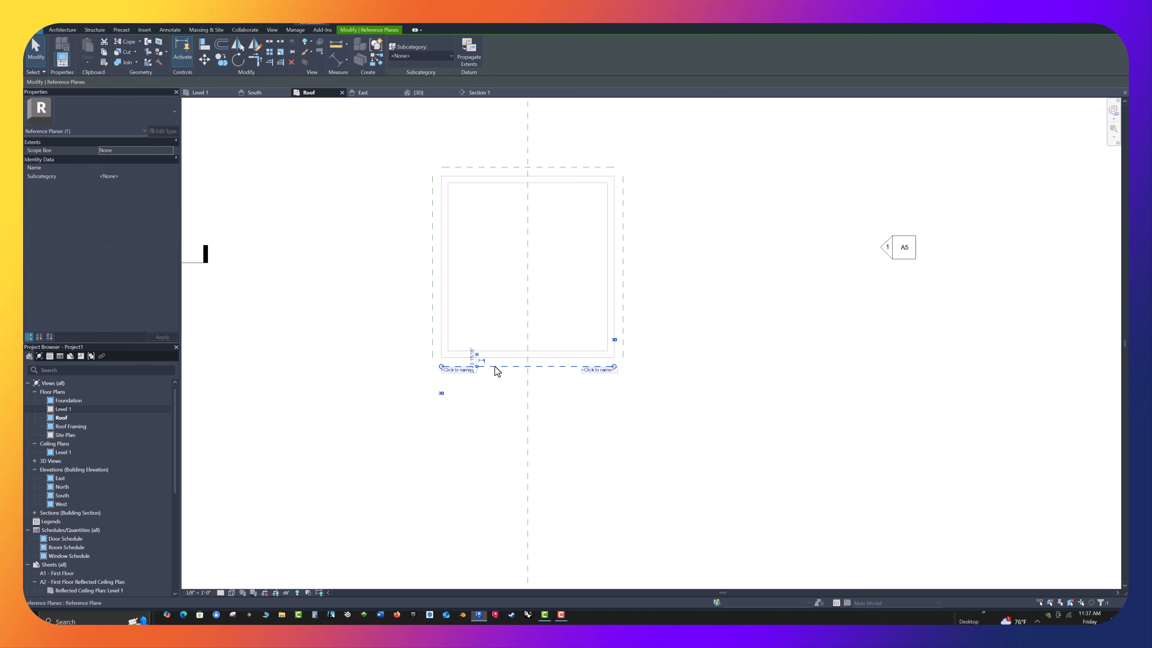
pyautogui.click(458, 370)
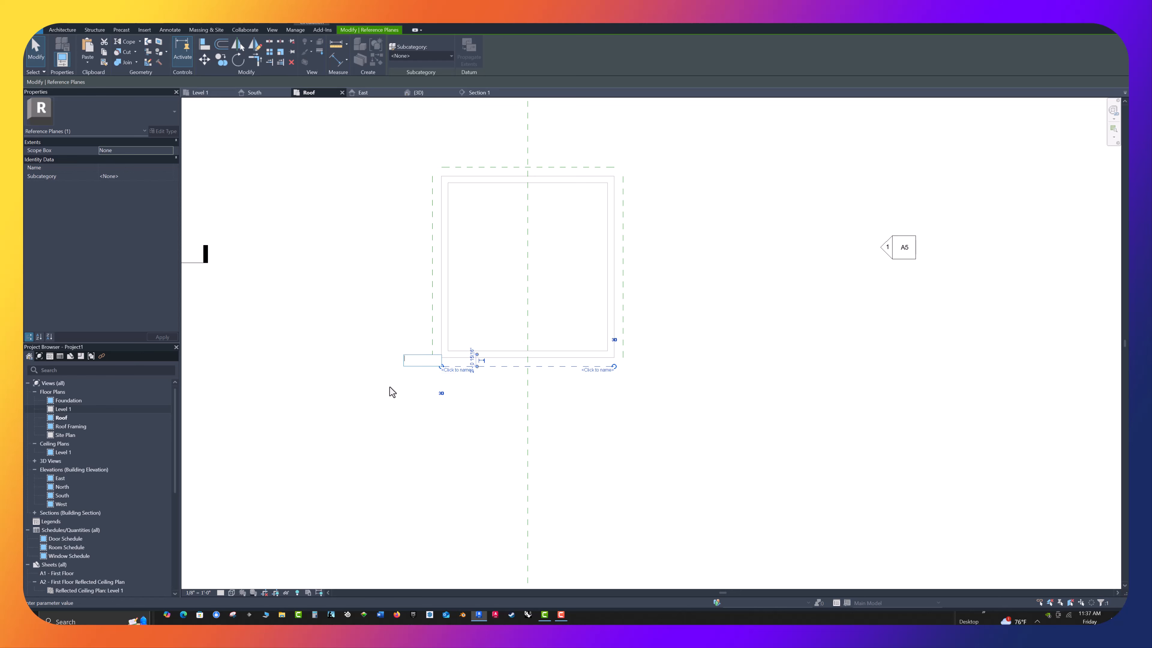
pyautogui.write('roof')
pyautogui.press('Return')
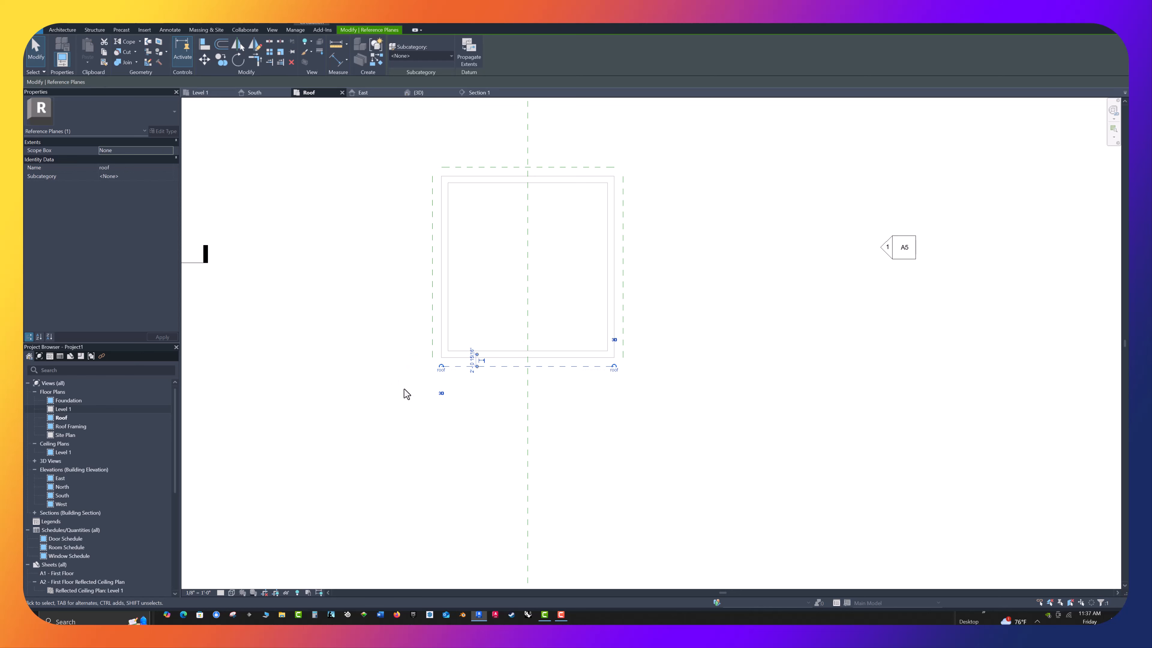
pyautogui.click(347, 290)
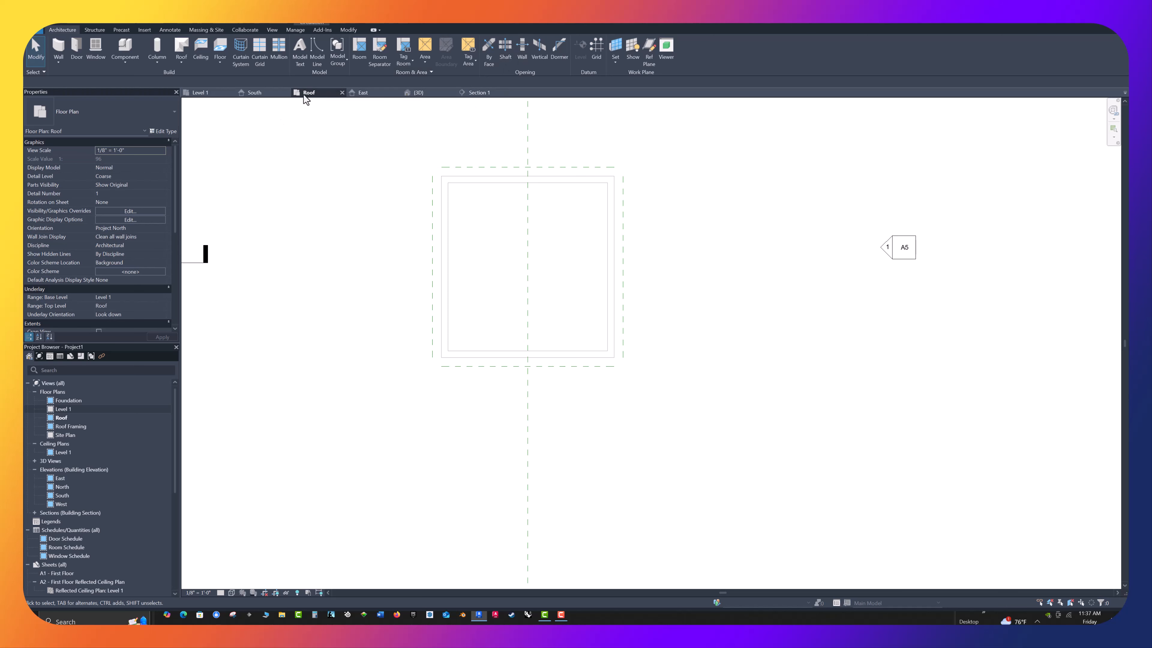
# In the South elevation, check the centre reference plane's spacing to both outer planes with an aligned dimension, and delete the dimension
pyautogui.click(261, 91)
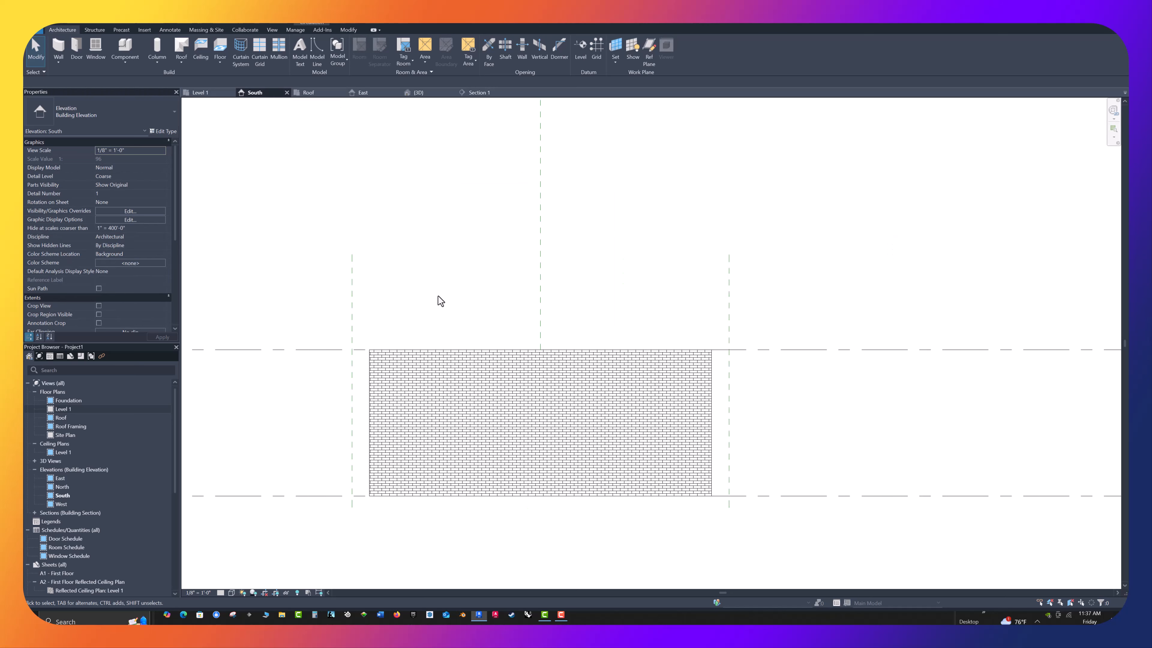
pyautogui.scroll(-1, 446, 293)
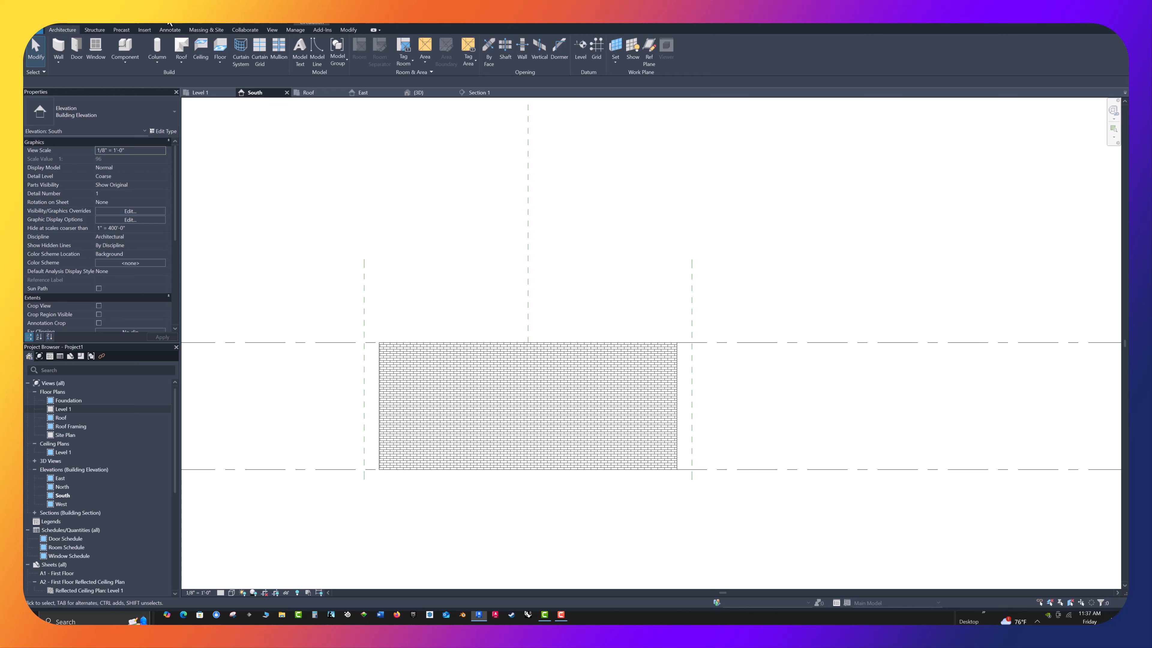
pyautogui.press('d')
pyautogui.press('i')
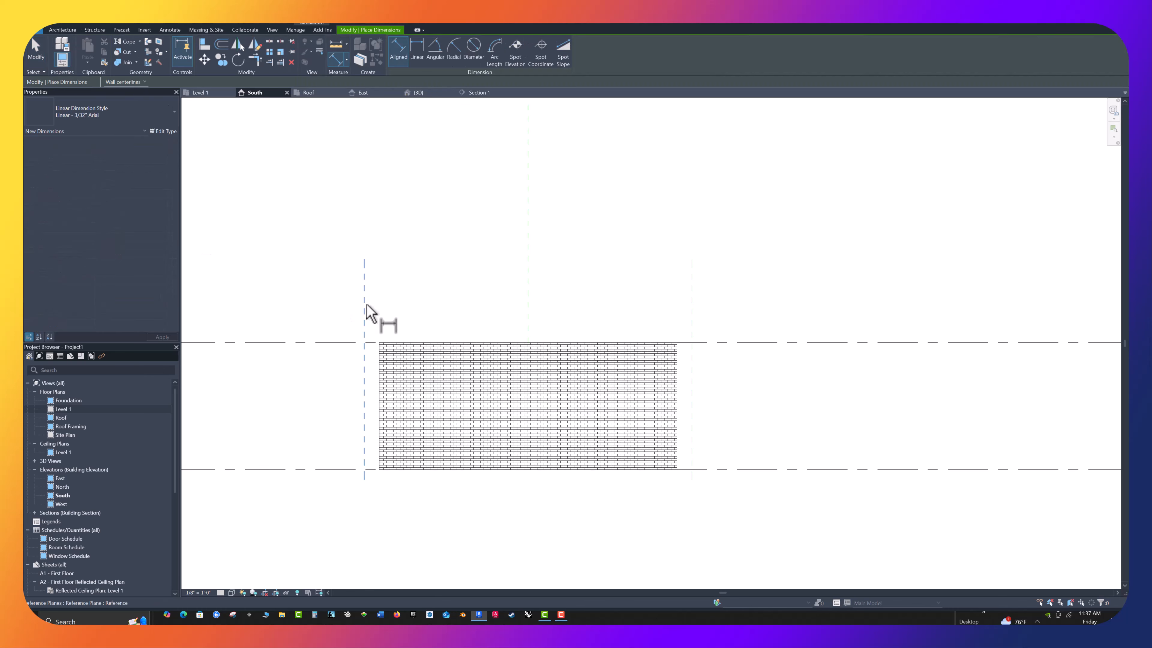
pyautogui.click(364, 306)
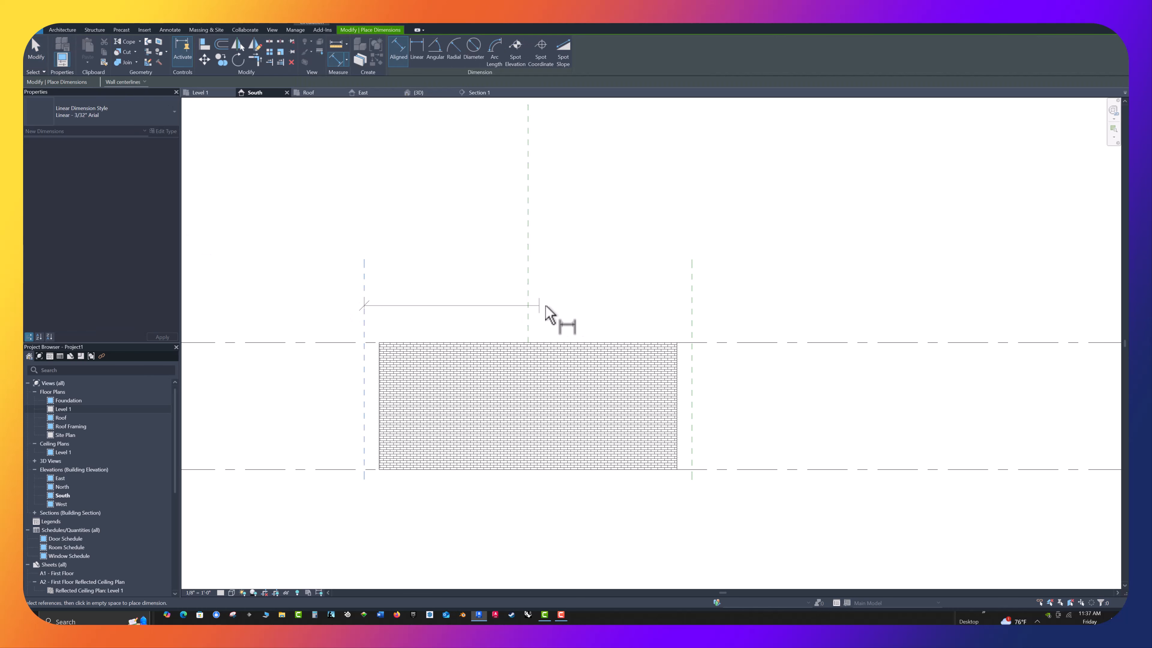
pyautogui.click(528, 306)
pyautogui.click(691, 318)
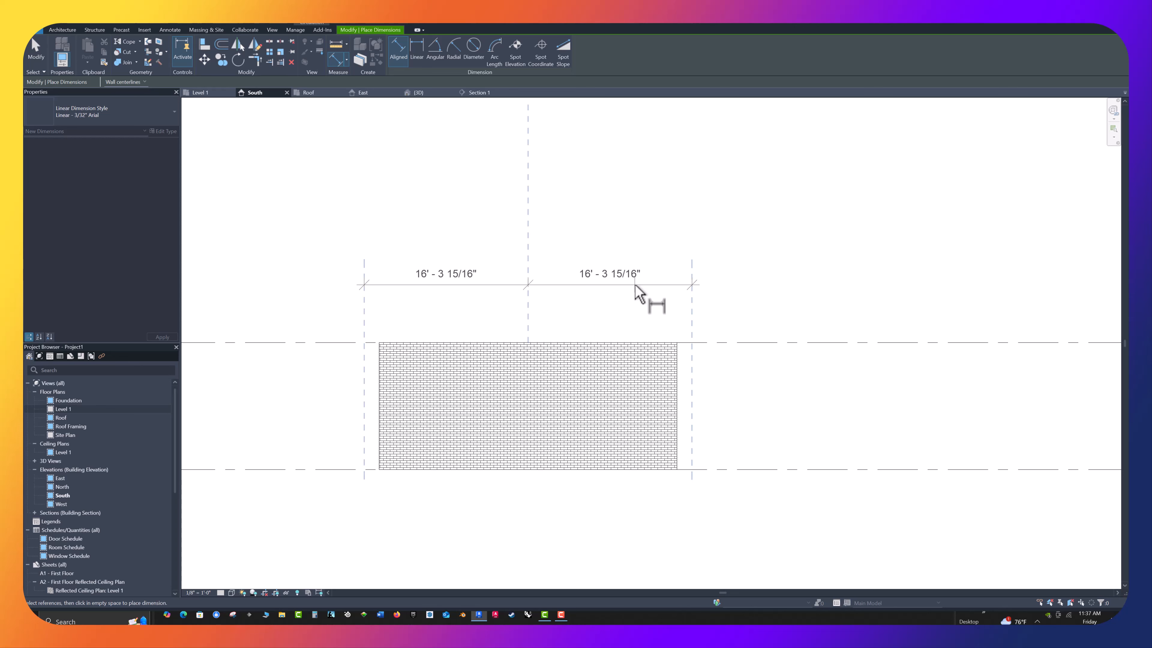
pyautogui.click(635, 285)
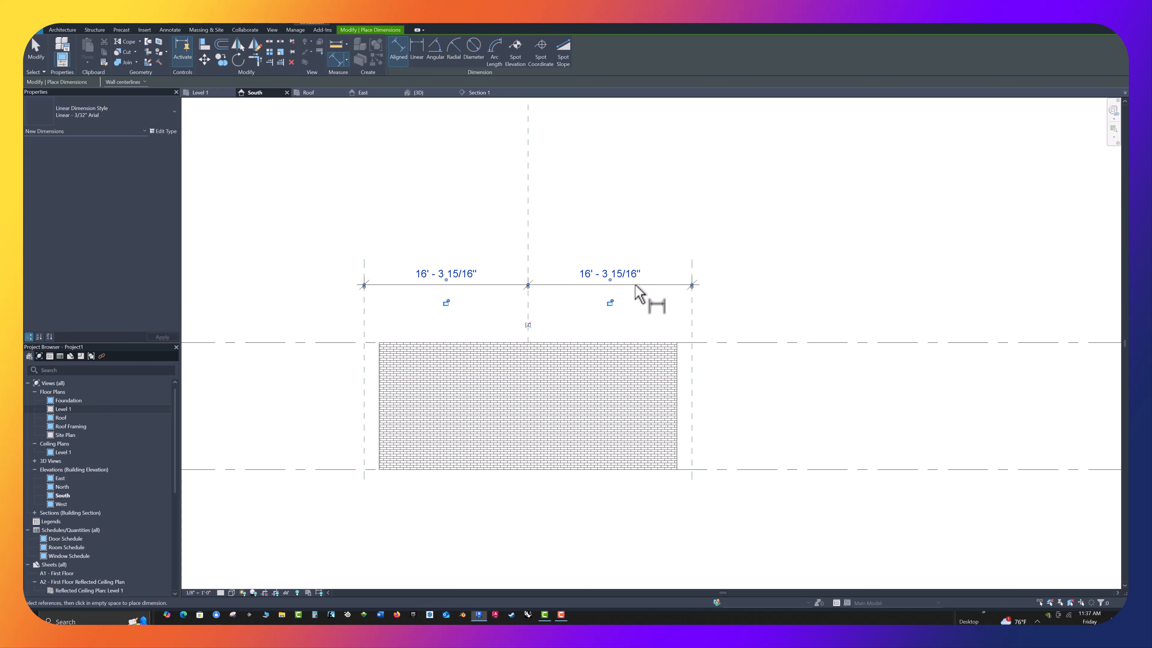
pyautogui.press('Escape')
pyautogui.click(560, 287)
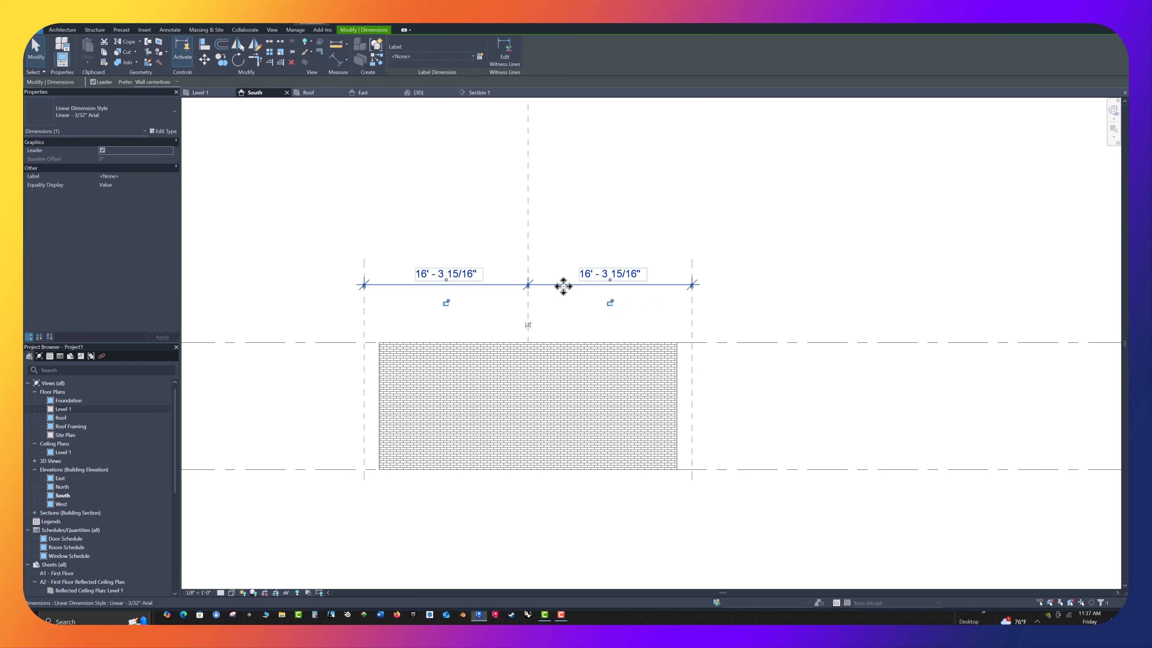
pyautogui.press('Delete')
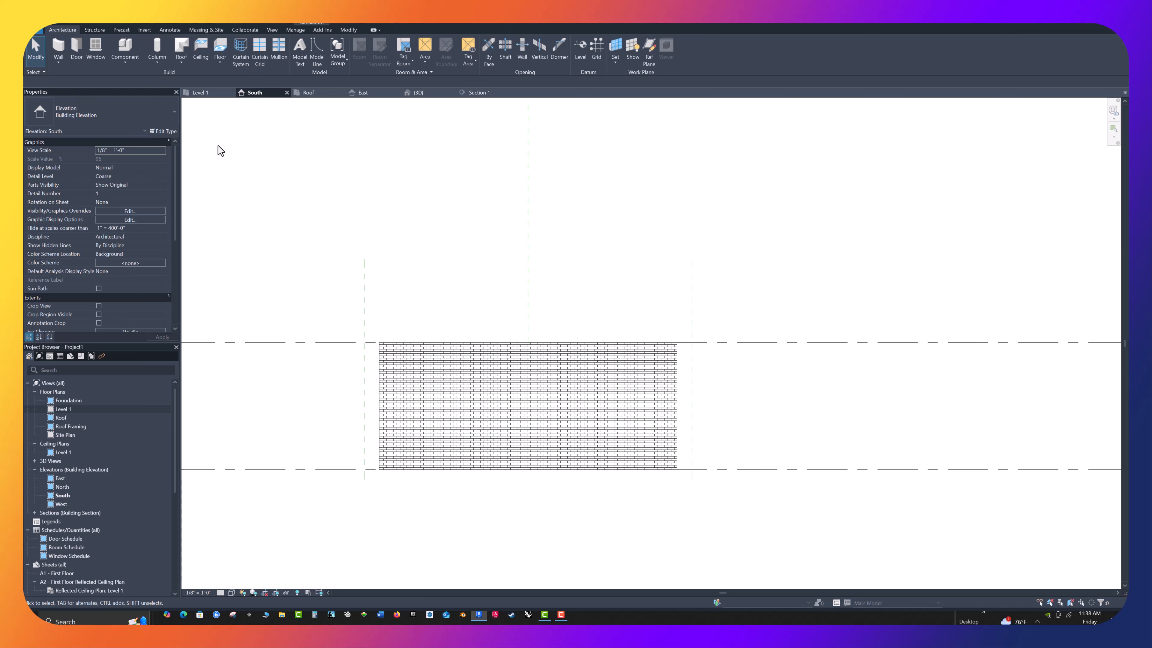
# Try a detail-line circle from the midpoint of the wall top to the wall's upper-left corner, and undo it
pyautogui.click(166, 29)
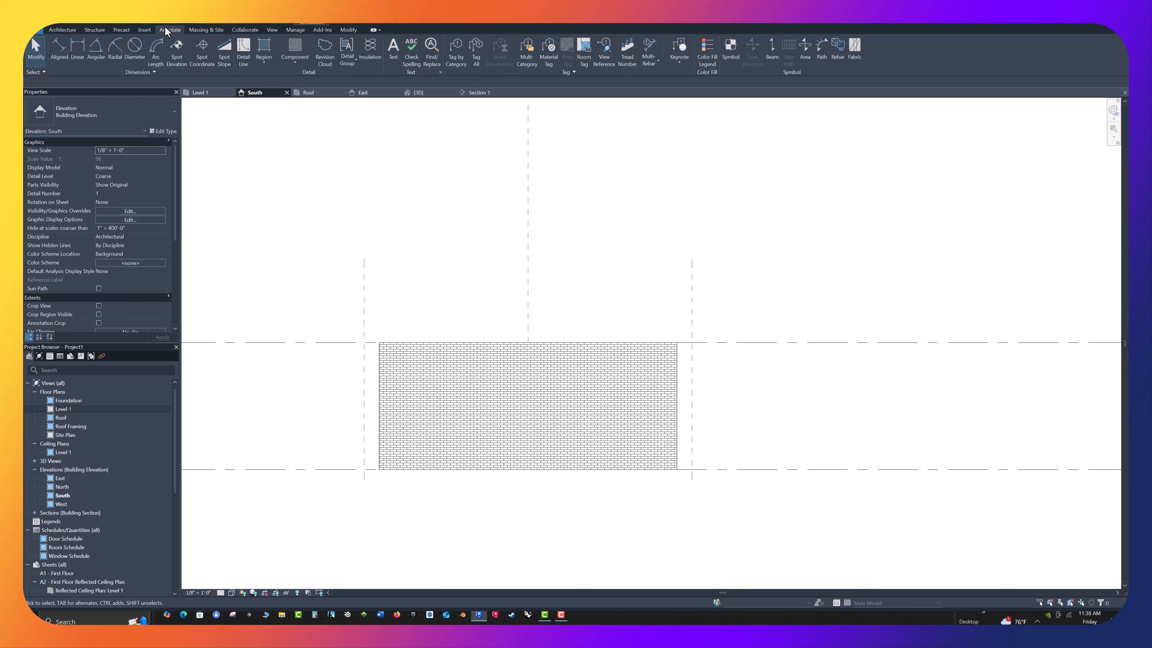
pyautogui.click(241, 57)
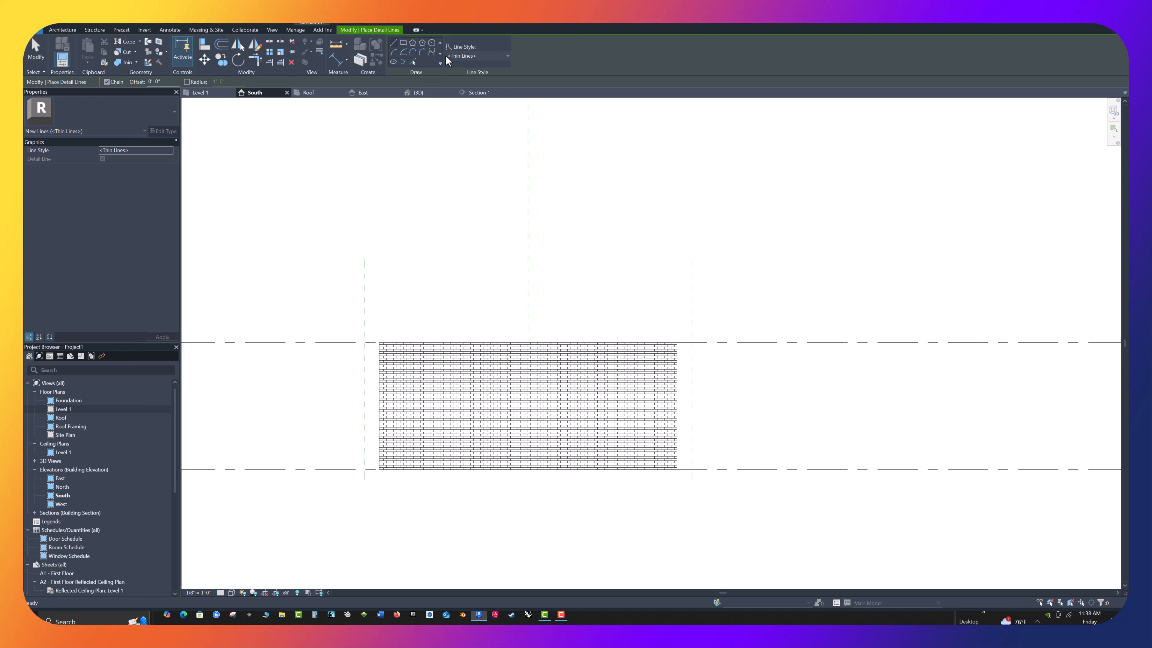
pyautogui.click(434, 42)
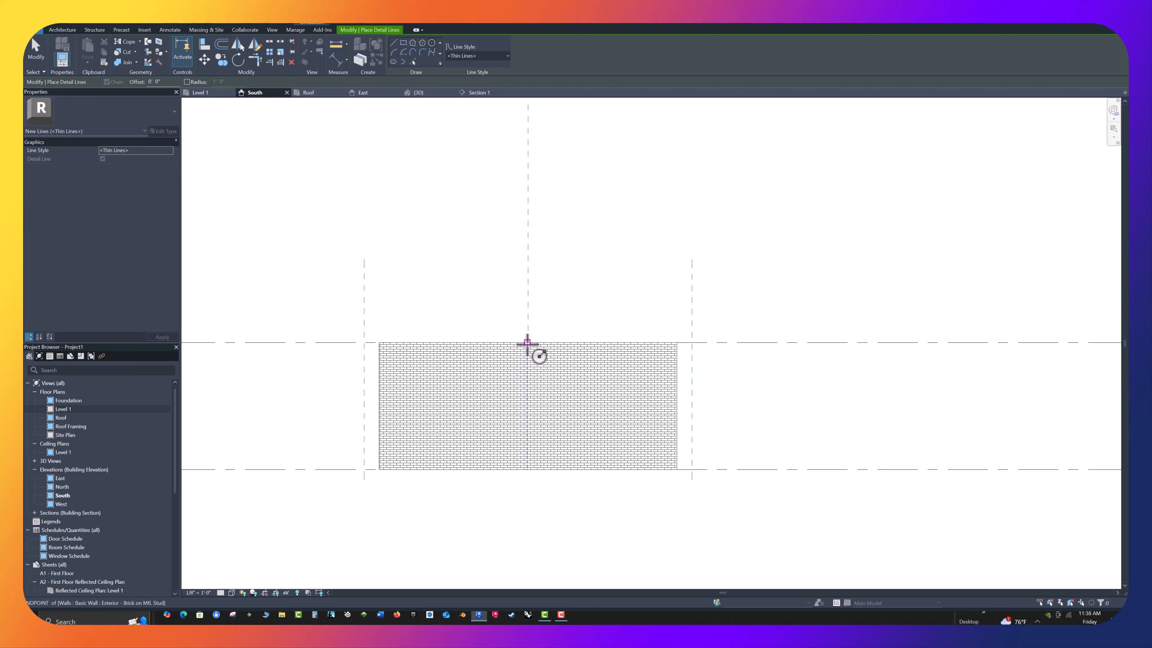
pyautogui.click(527, 342)
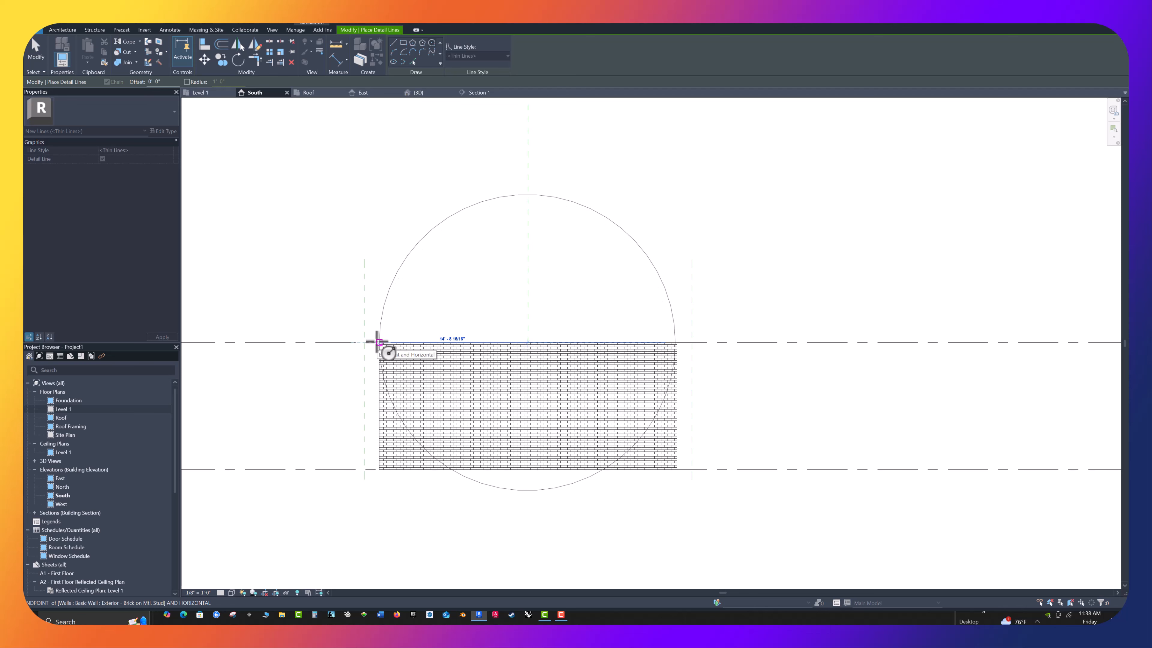
pyautogui.click(378, 342)
pyautogui.scroll(2, 356, 343)
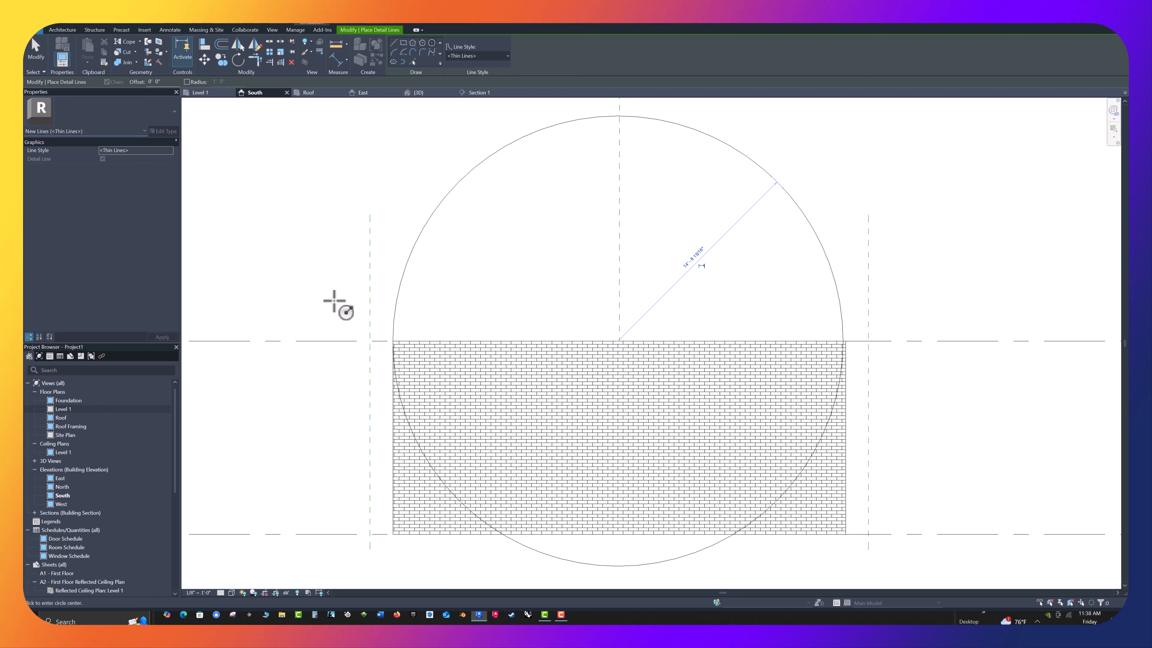
pyautogui.scroll(1, 314, 249)
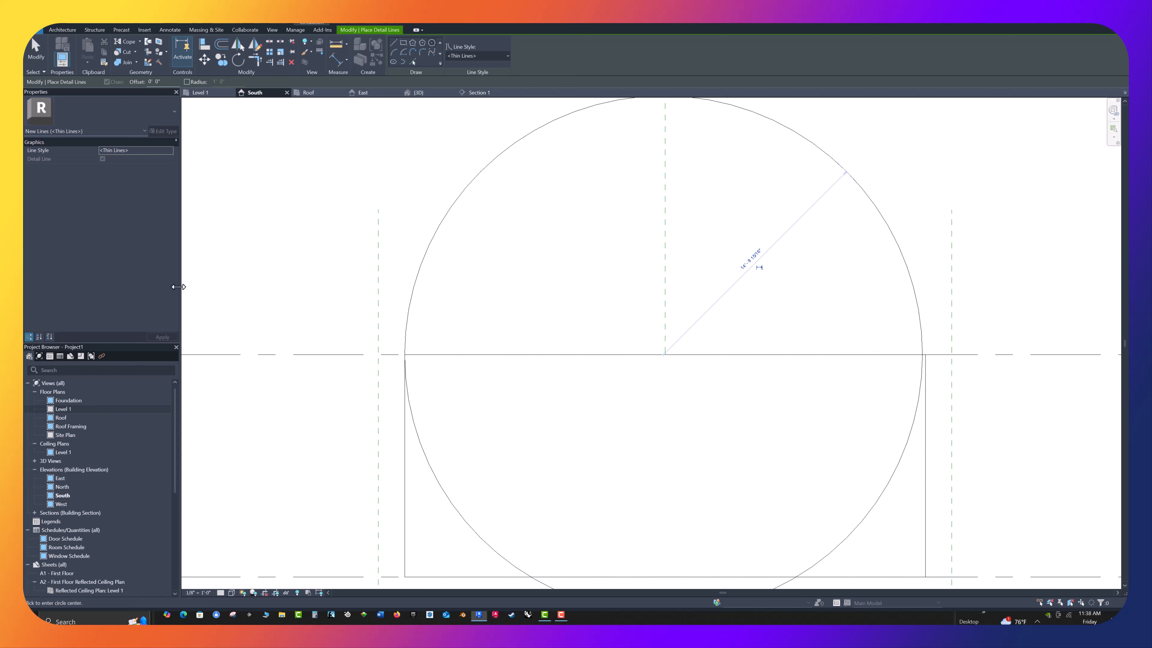
pyautogui.hotkey('ctrl', 'z')
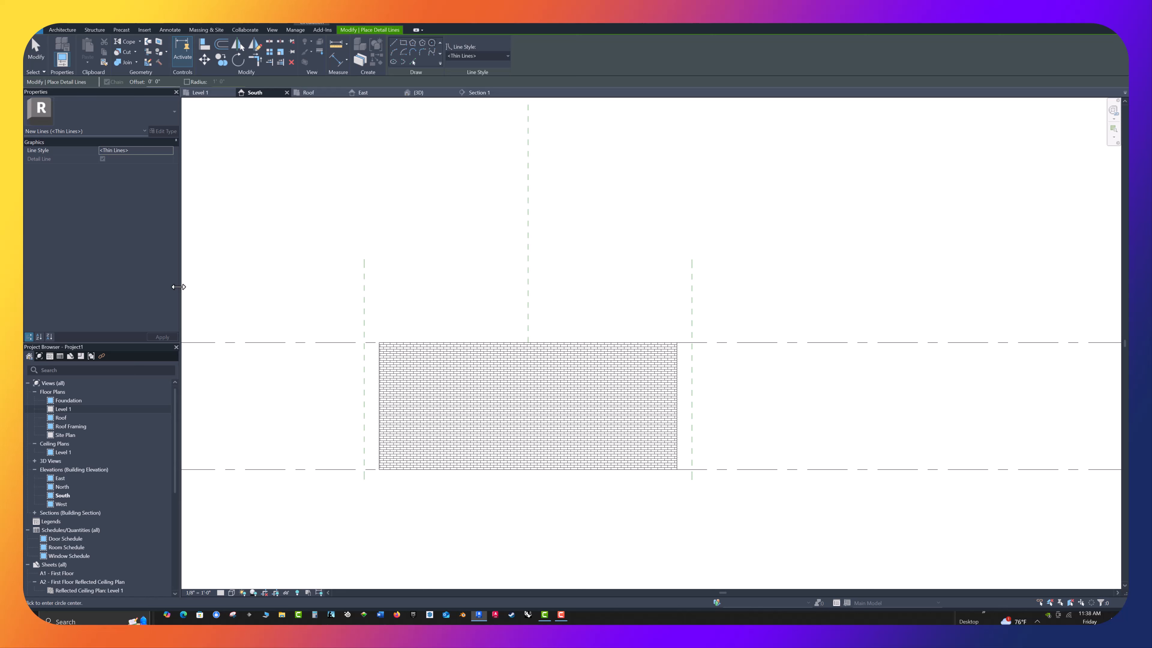
pyautogui.press('Escape')
pyautogui.press('Escape')
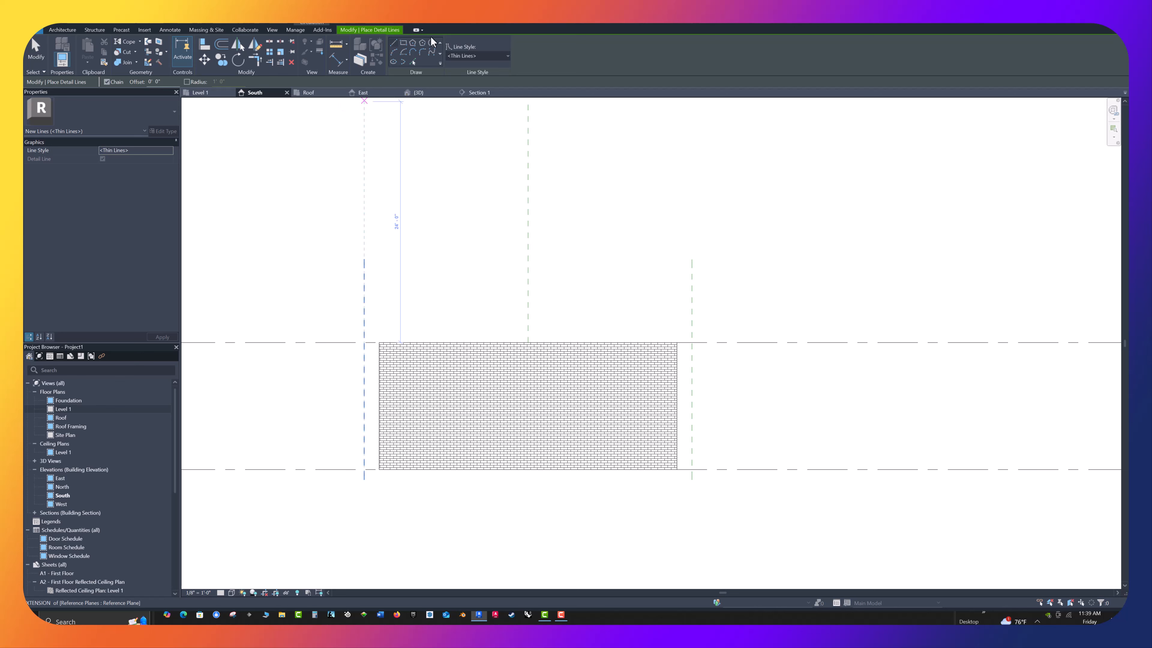
# Draw a detail-line circle of about 14' 10" radius, centred on the centre plane's lower end and reaching the wall's upper-left corner
pyautogui.click(433, 44)
pyautogui.scroll(5, 527, 359)
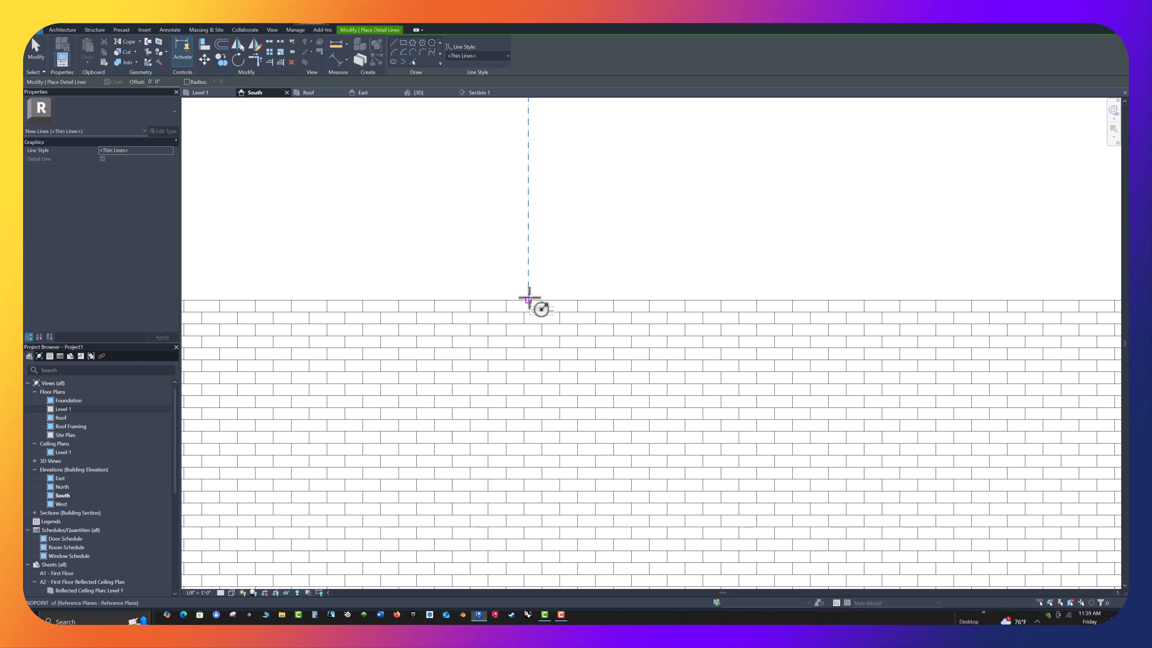
pyautogui.click(529, 299)
pyautogui.scroll(-5, 531, 297)
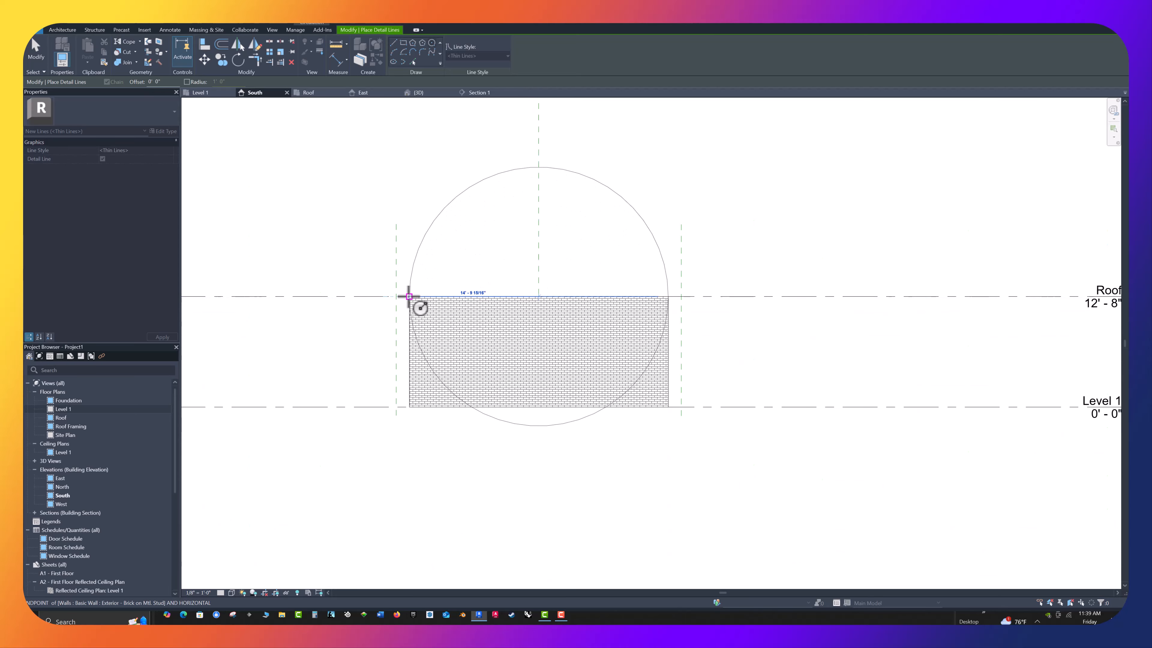
pyautogui.click(409, 297)
pyautogui.scroll(5, 703, 309)
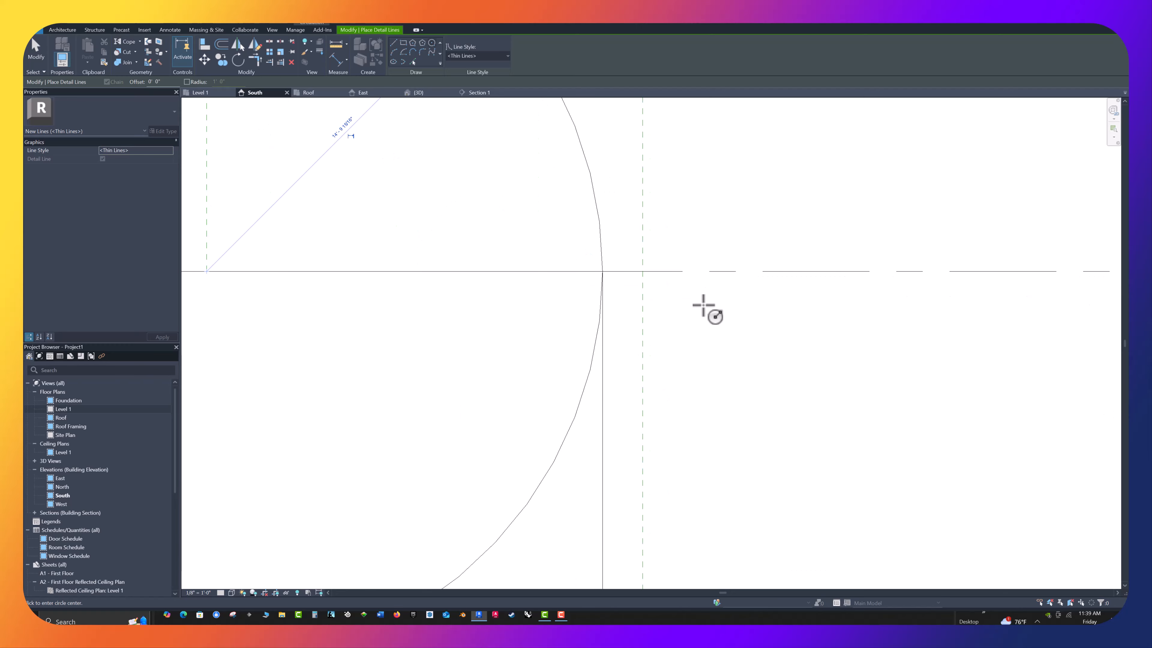
pyautogui.scroll(-5, 715, 301)
pyautogui.press('Escape')
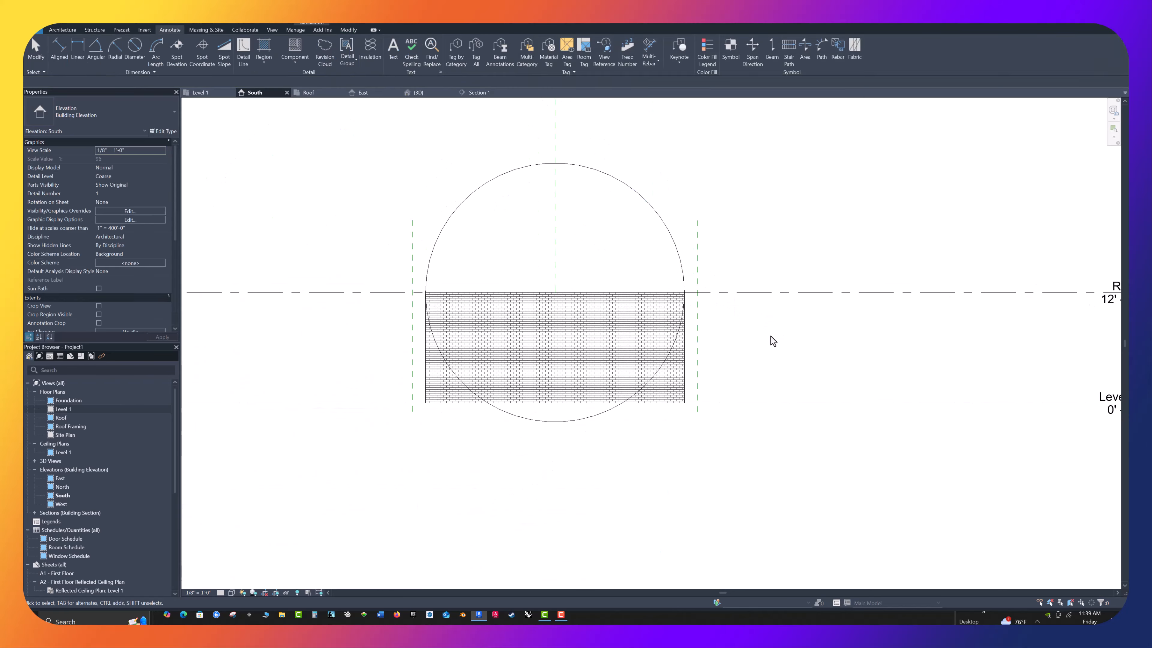
pyautogui.moveTo(790, 267); pyautogui.dragTo(779, 301, button='middle')
pyautogui.scroll(2, 759, 285)
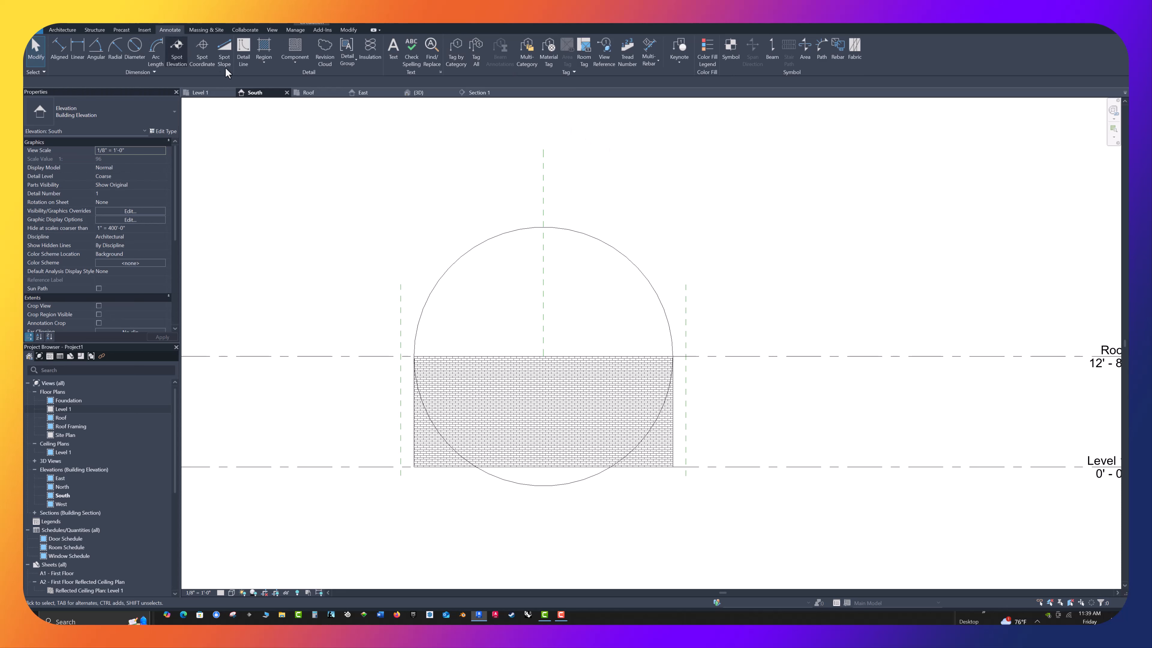
pyautogui.click(244, 58)
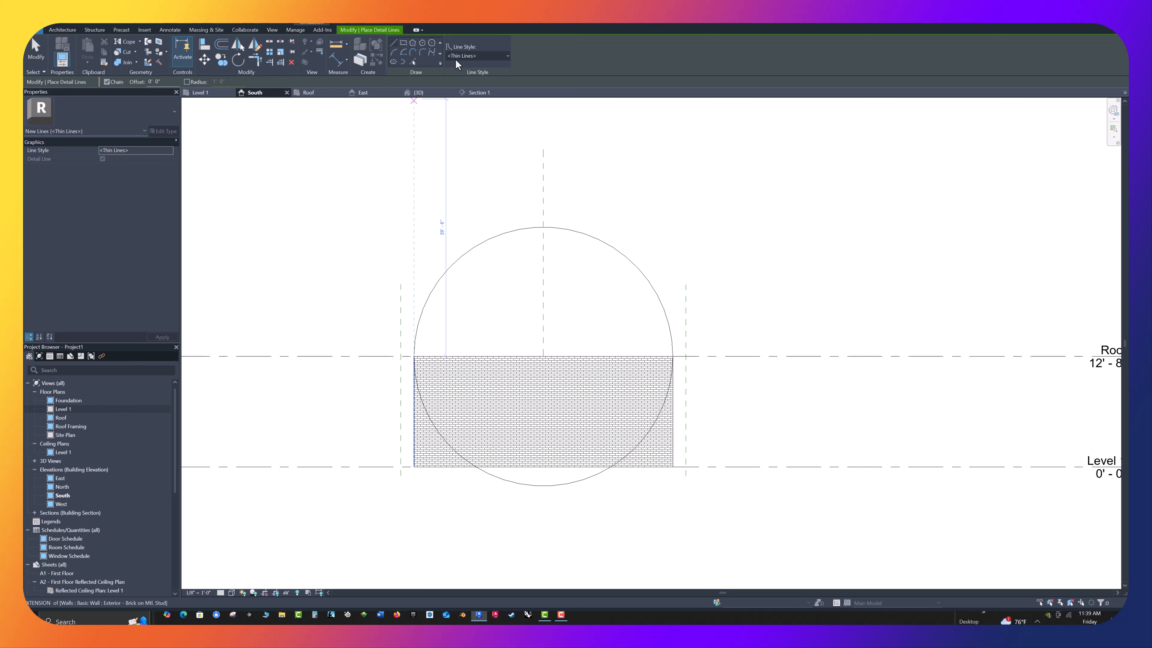
pyautogui.click(422, 45)
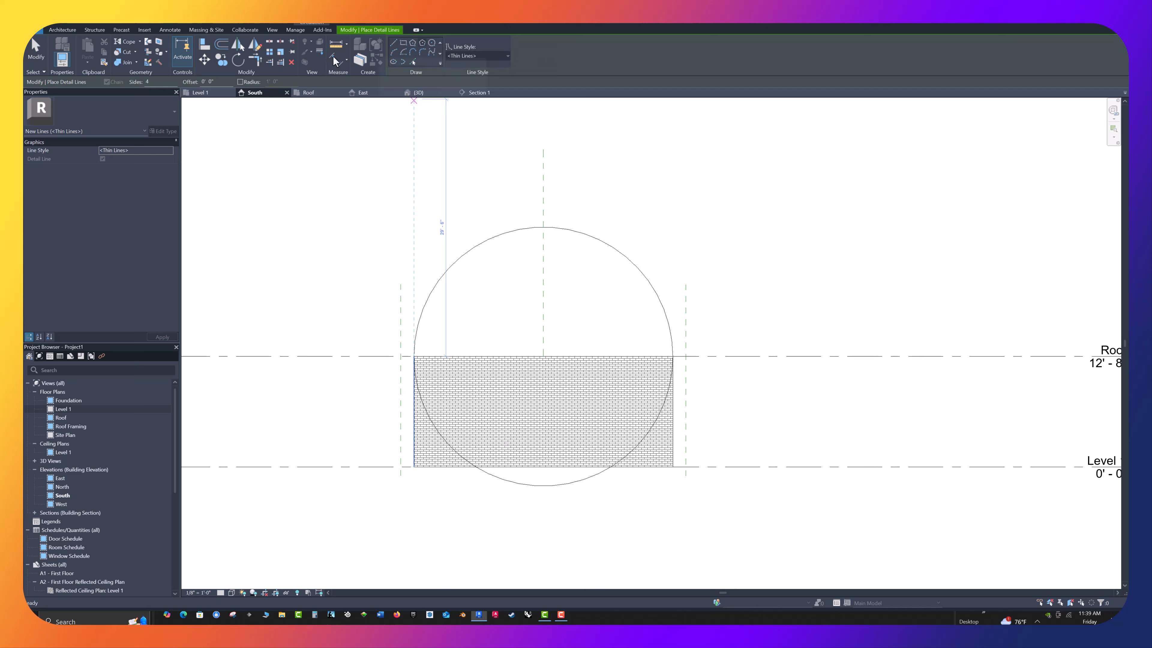
pyautogui.click(150, 85)
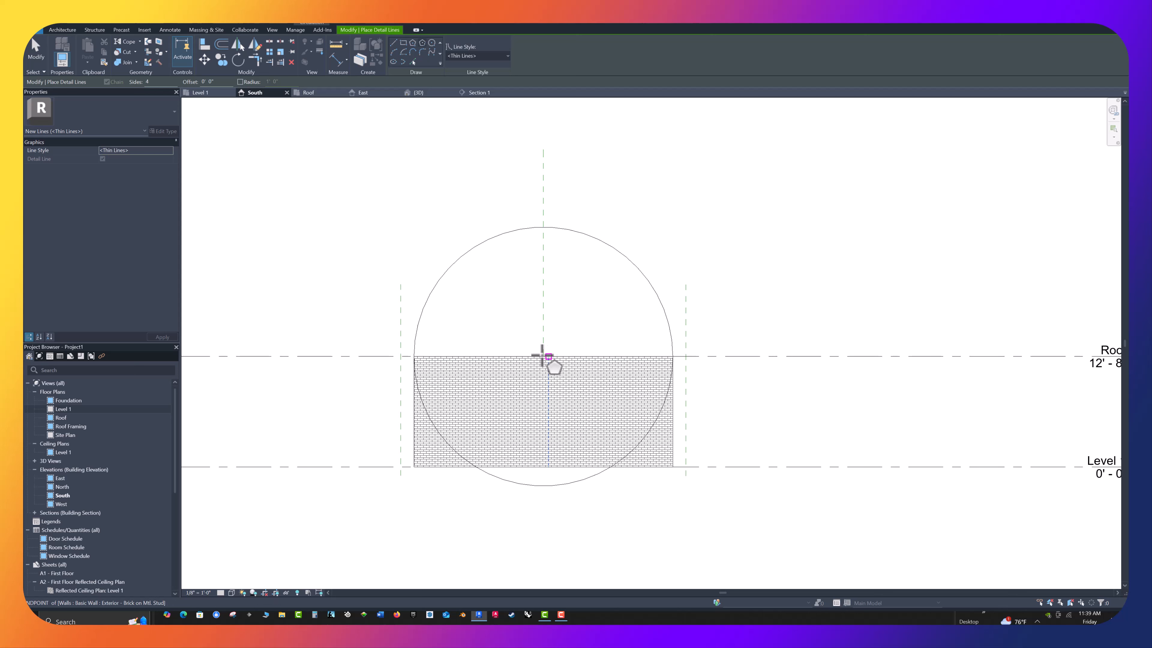
pyautogui.click(543, 356)
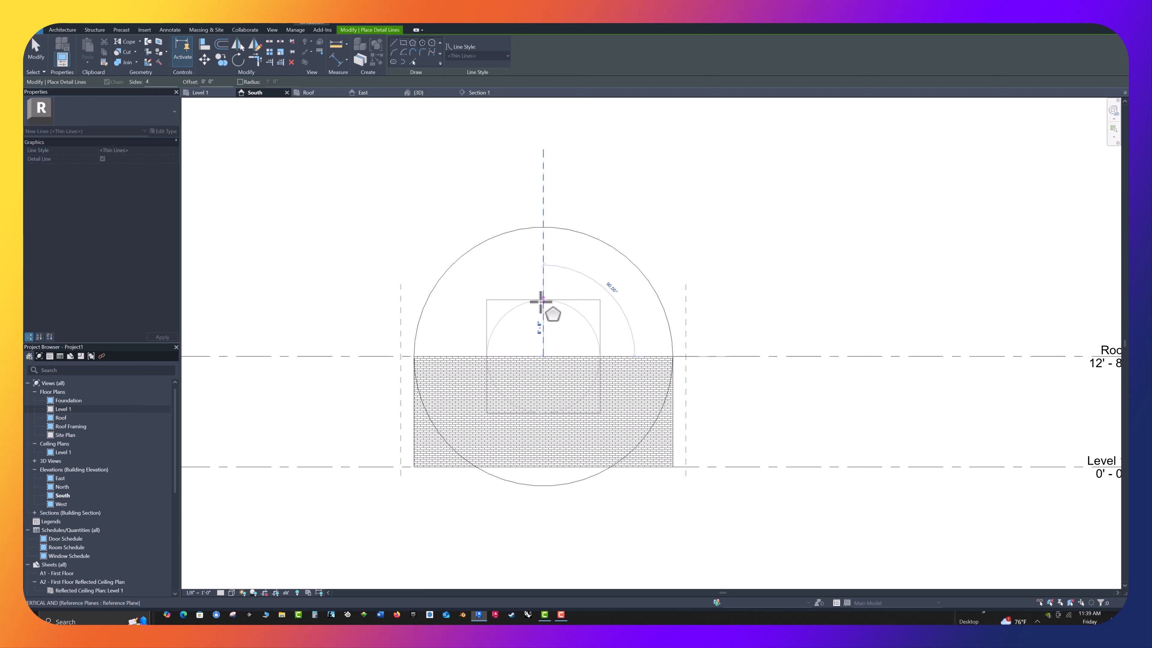
pyautogui.press('Escape')
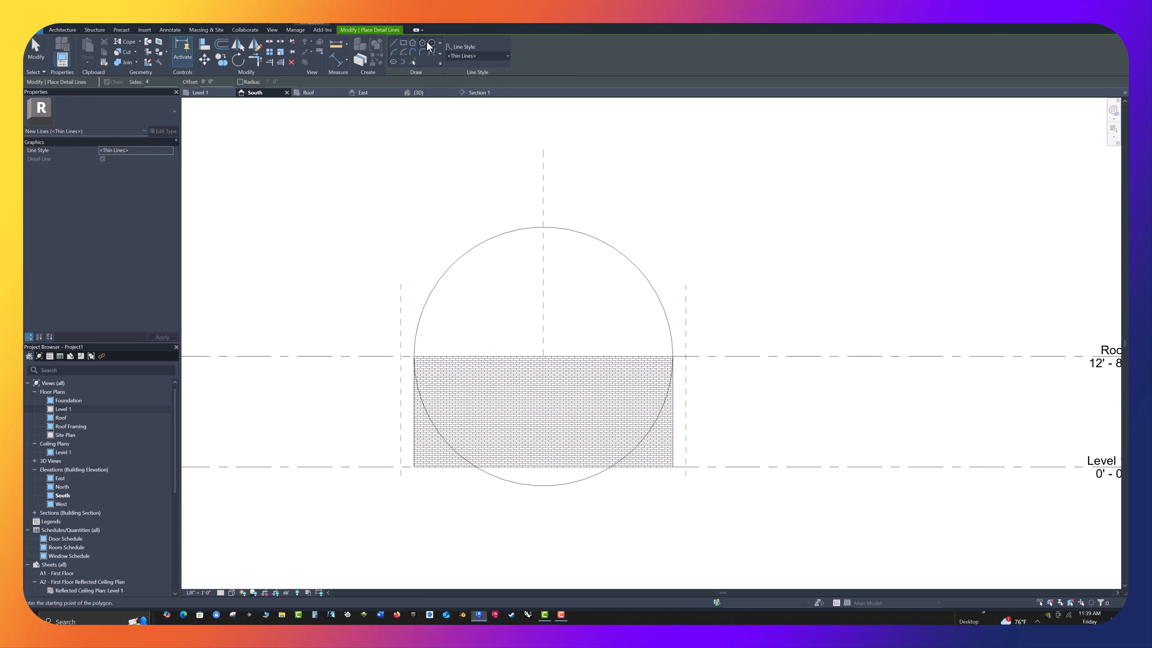
pyautogui.click(421, 44)
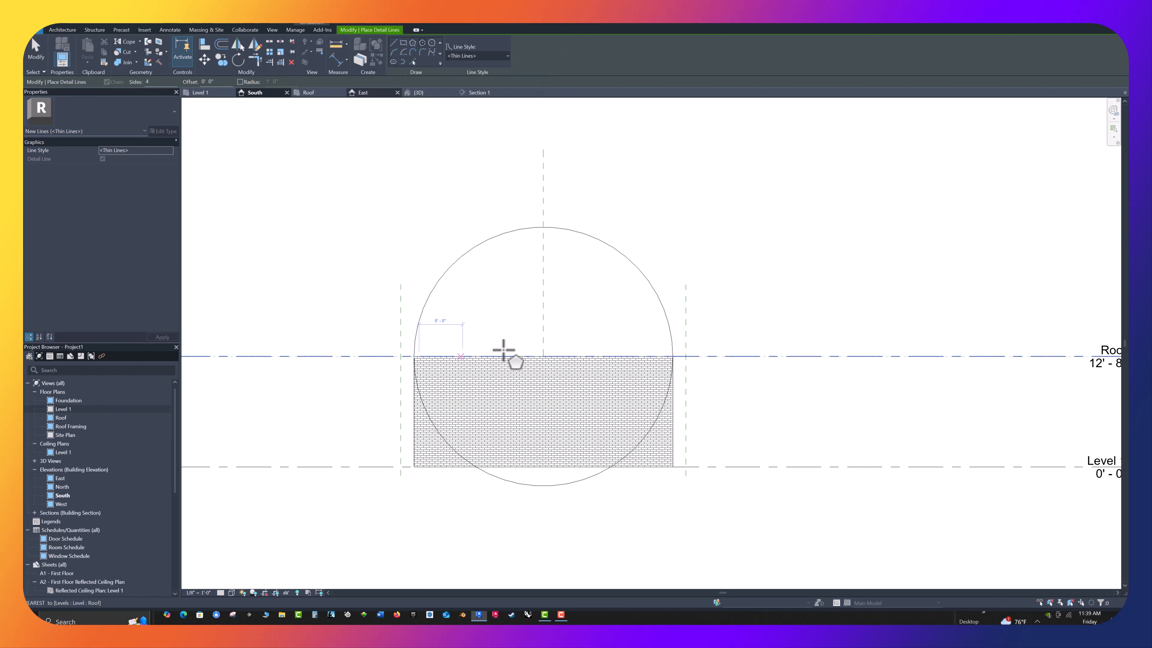
pyautogui.click(543, 353)
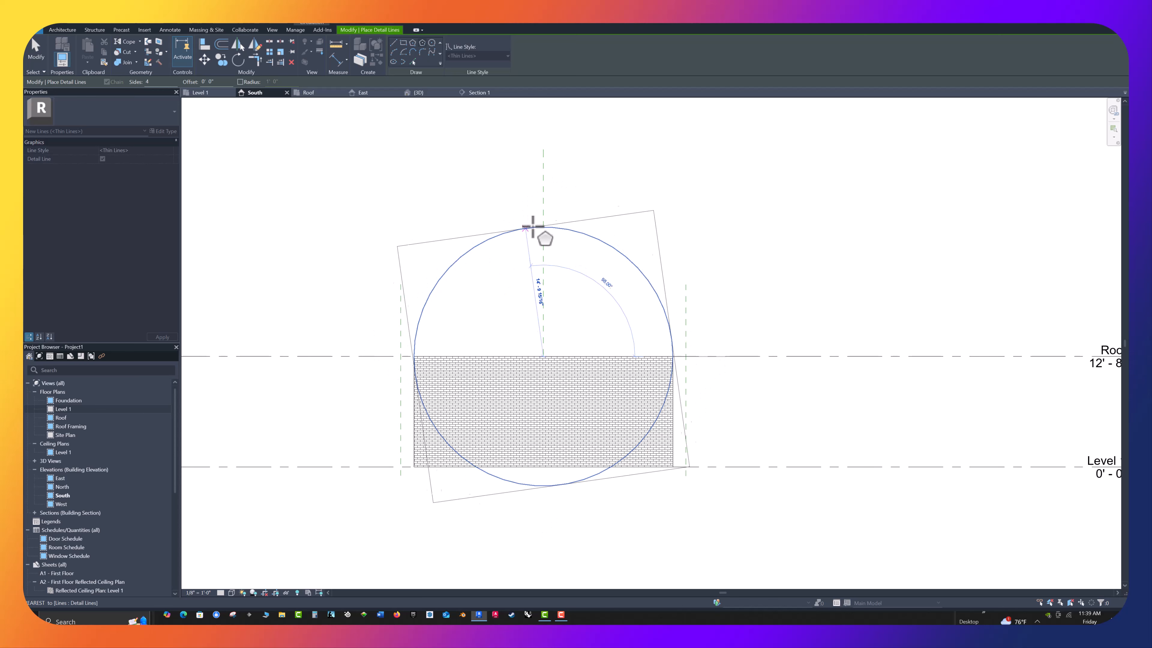
pyautogui.press('Escape')
pyautogui.press('Escape')
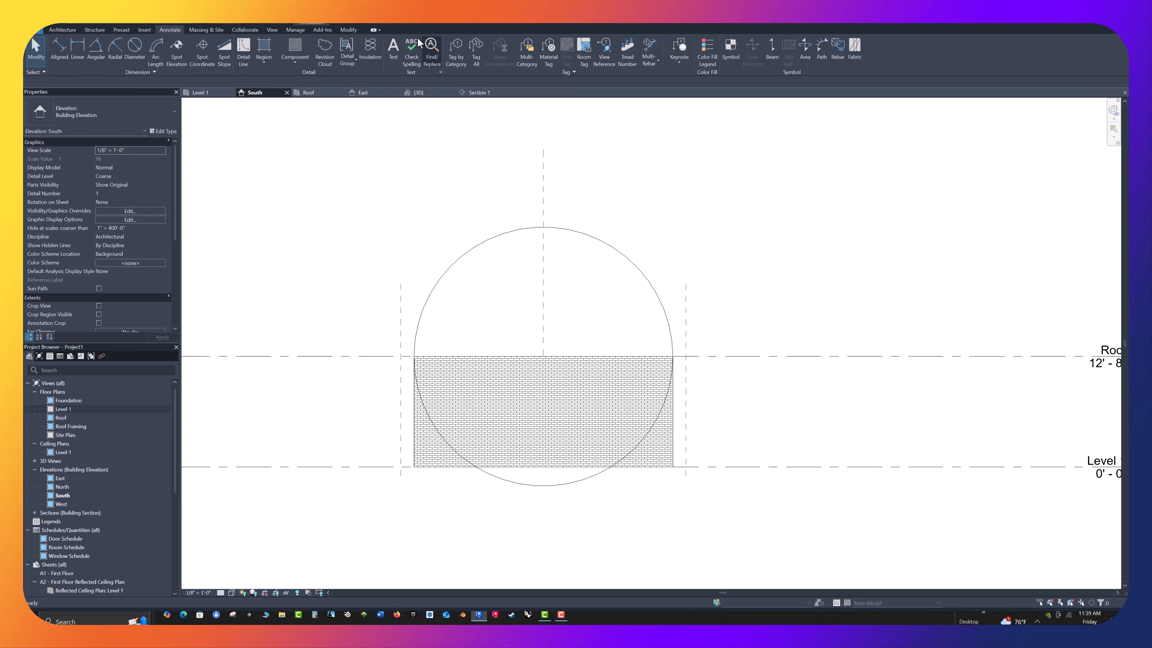
# Draw a four-sided inscribed polygon in detail lines, centred in the circle with level sides and its corners on the circle
pyautogui.click(244, 50)
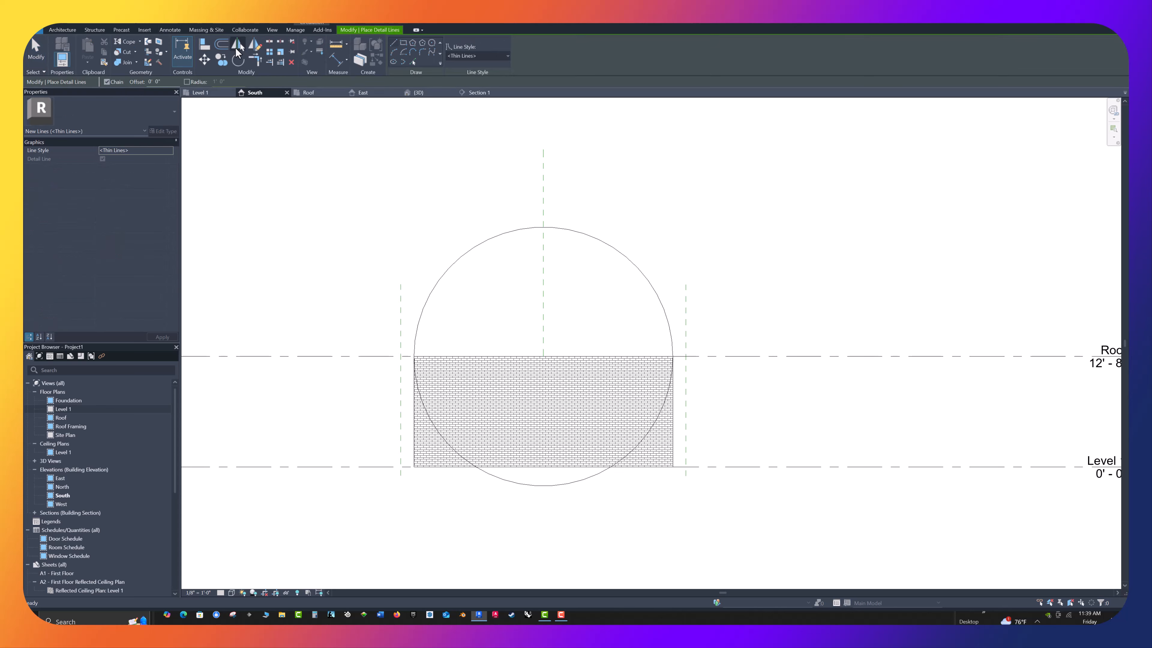
pyautogui.click(412, 44)
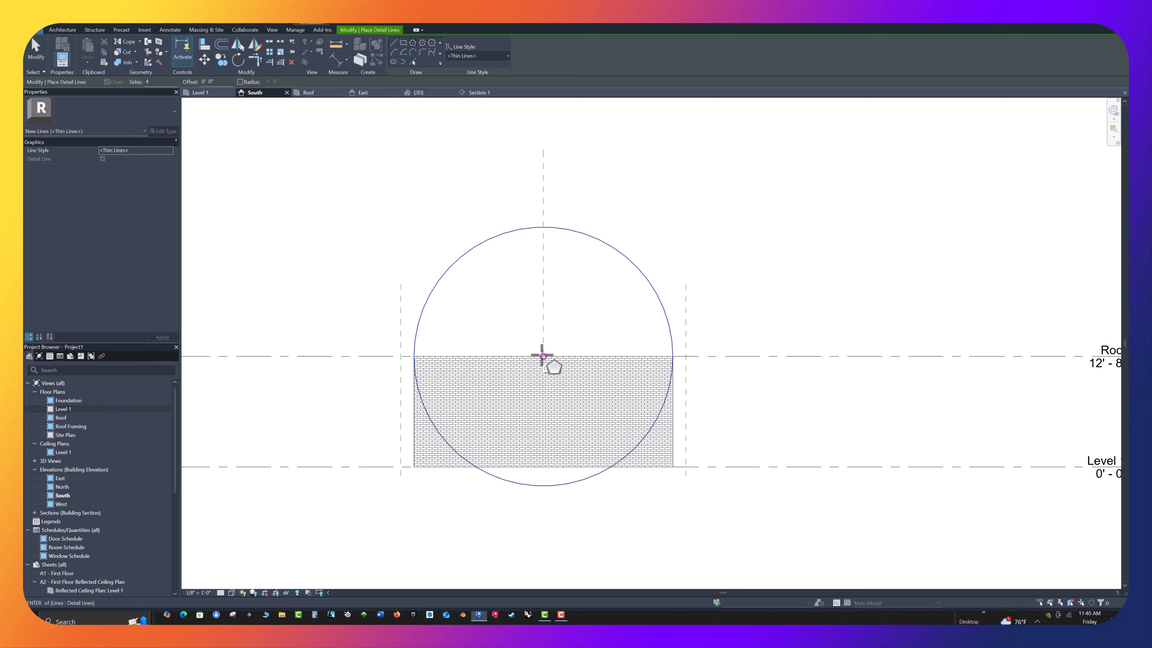
pyautogui.click(543, 357)
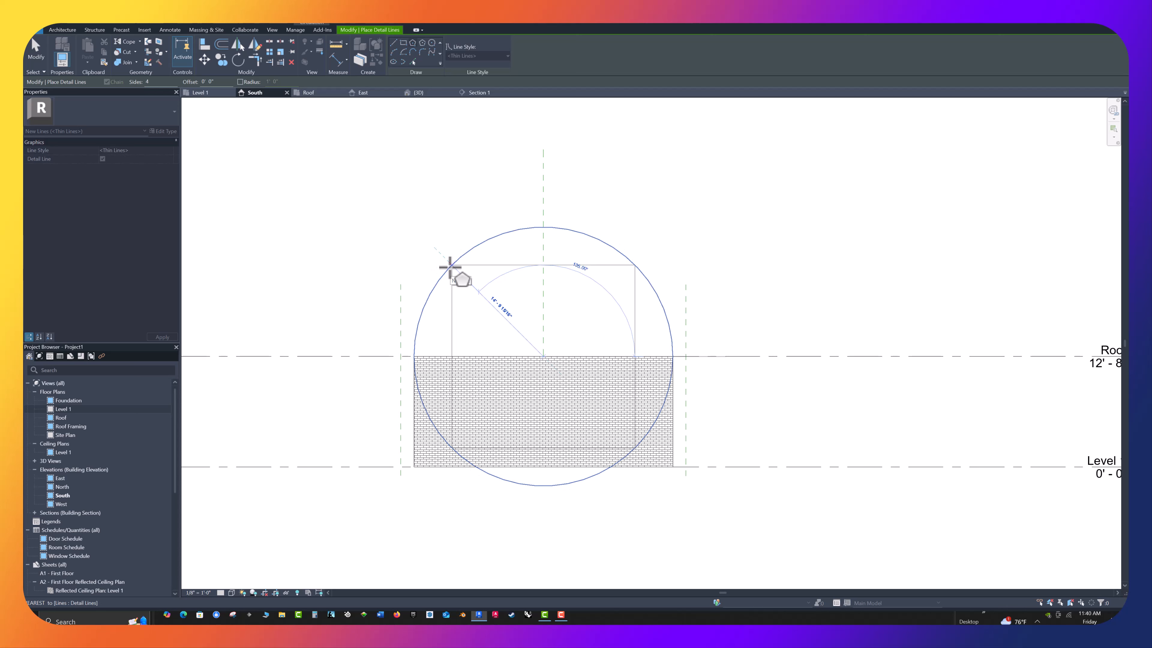
pyautogui.click(450, 267)
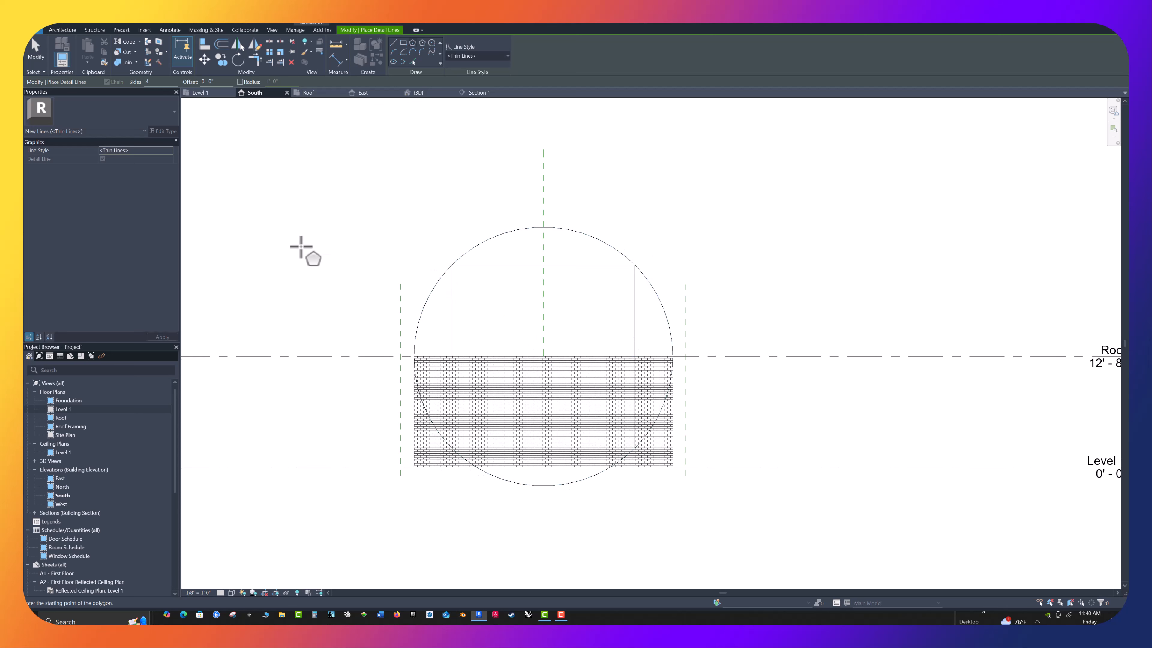
pyautogui.press('Escape')
pyautogui.press('Escape')
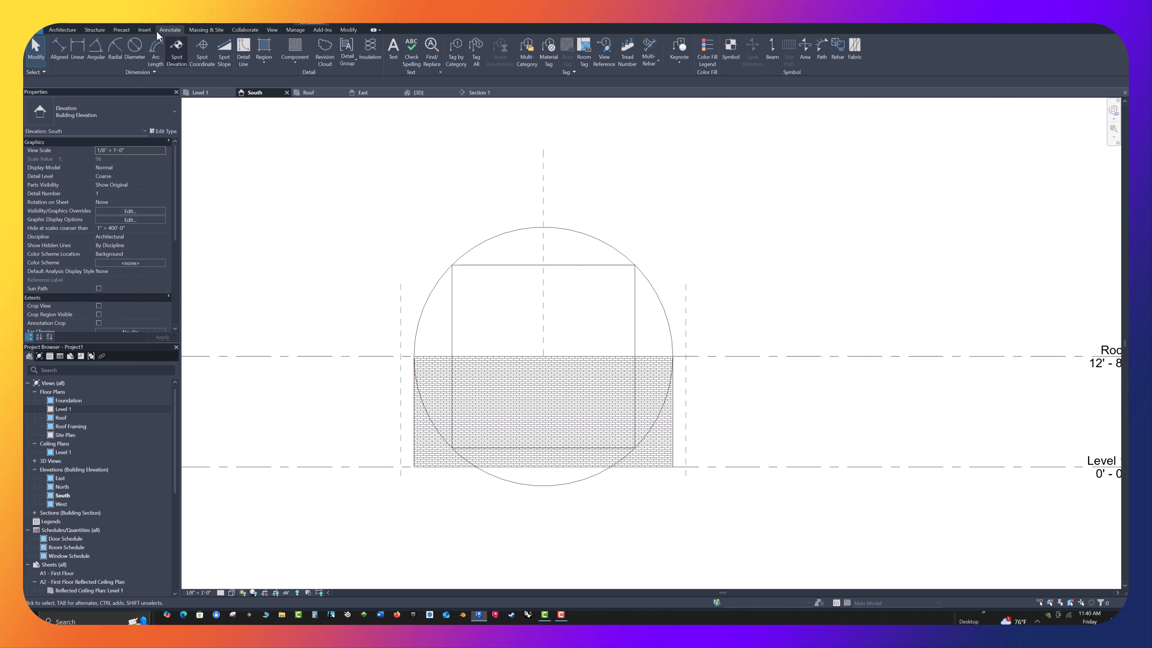
# Start a roof by extrusion on the work plane Reference Plane : roof, with reference level Roof and a 0' 0" offset
pyautogui.click(60, 30)
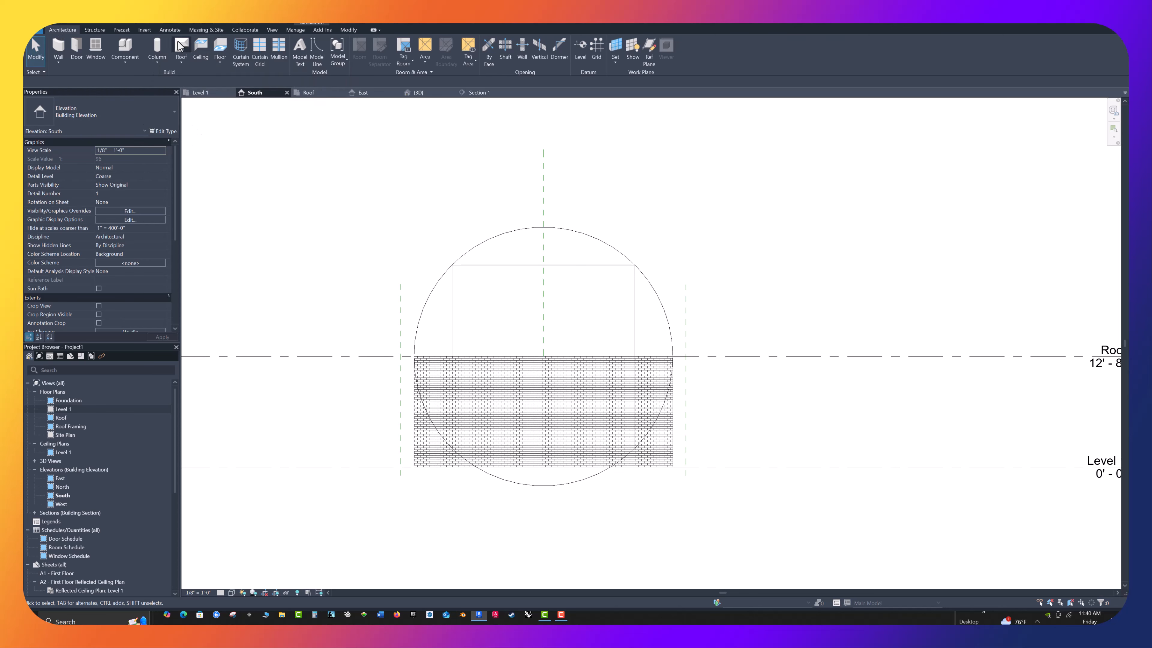
pyautogui.click(180, 67)
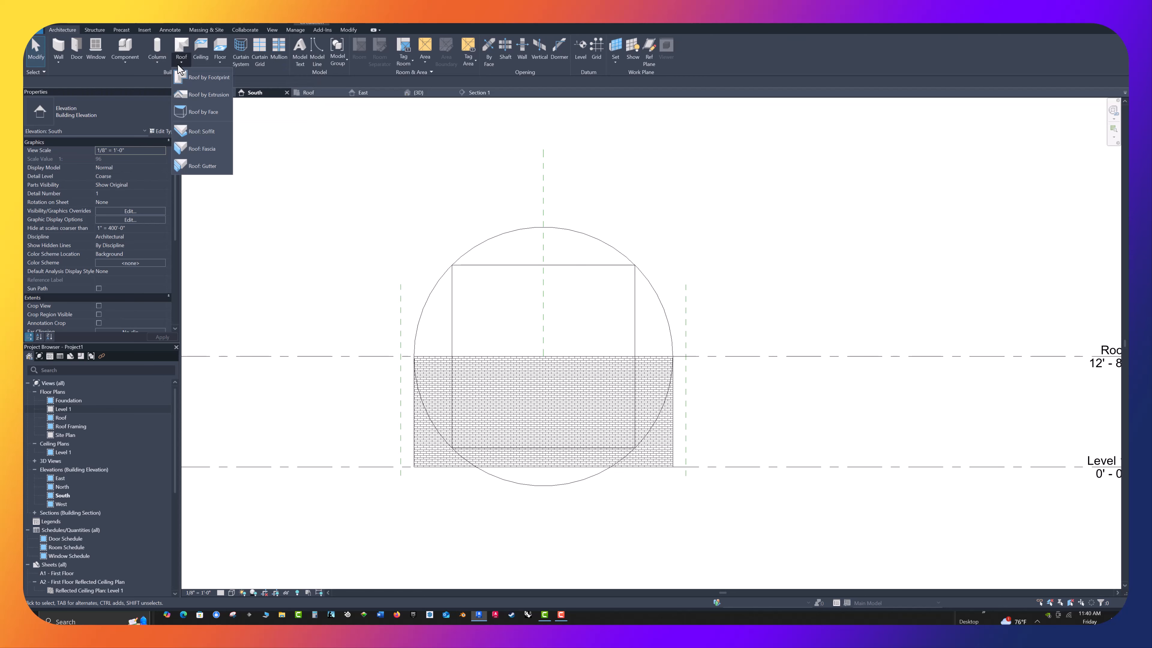
pyautogui.click(208, 95)
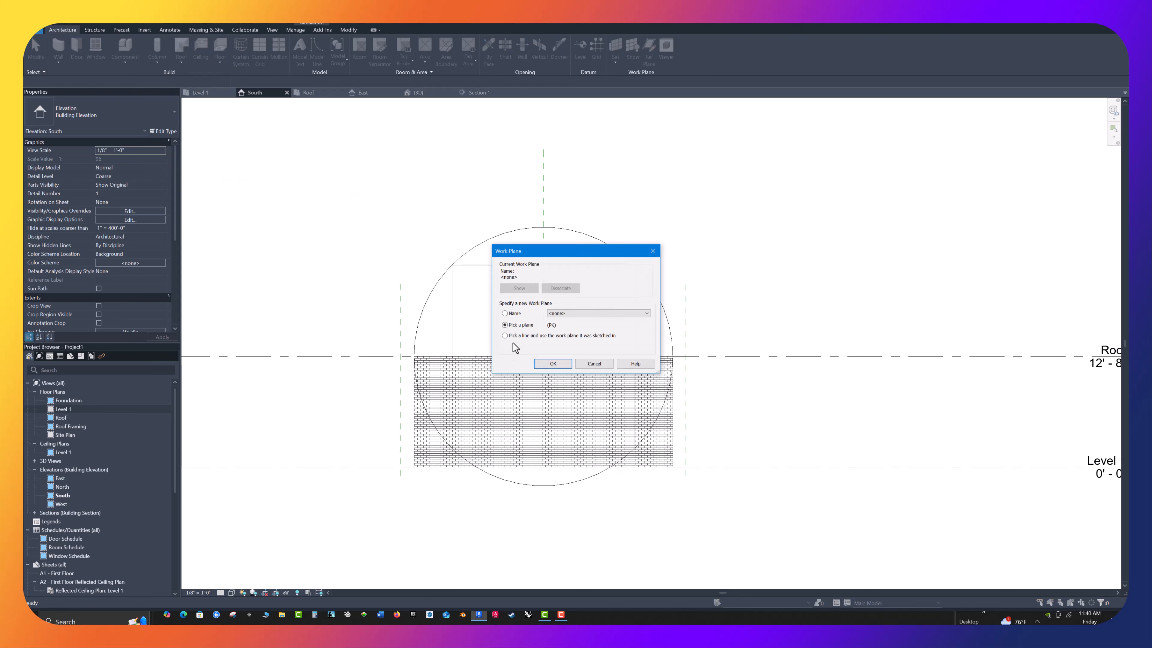
pyautogui.click(646, 313)
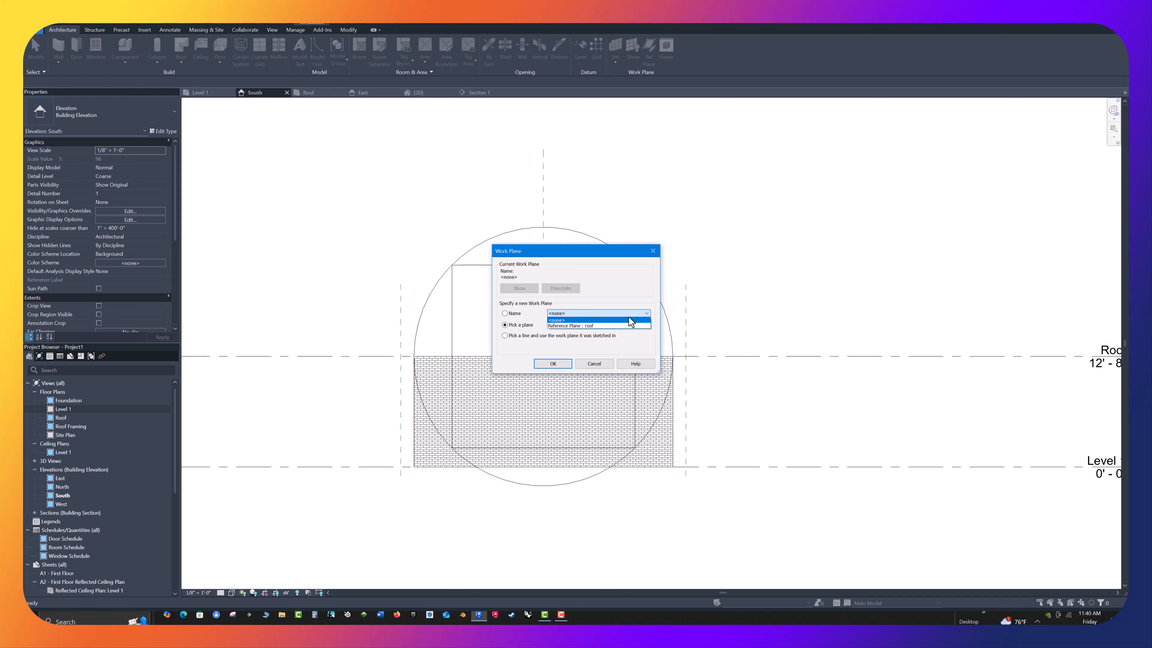
pyautogui.click(585, 325)
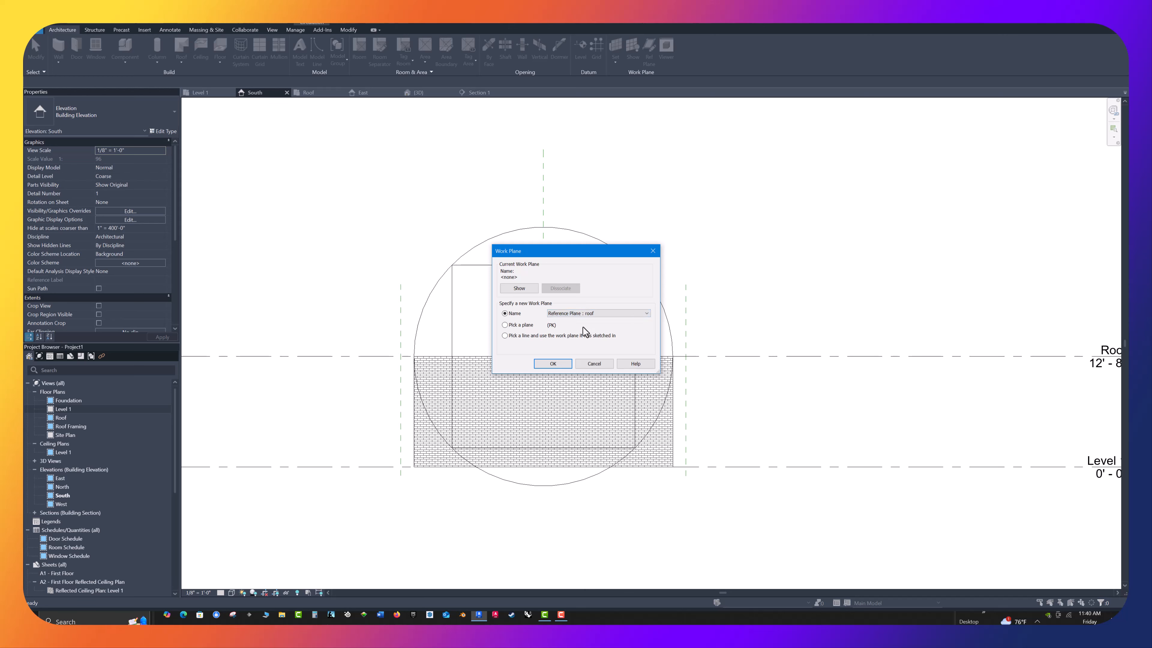
pyautogui.click(544, 364)
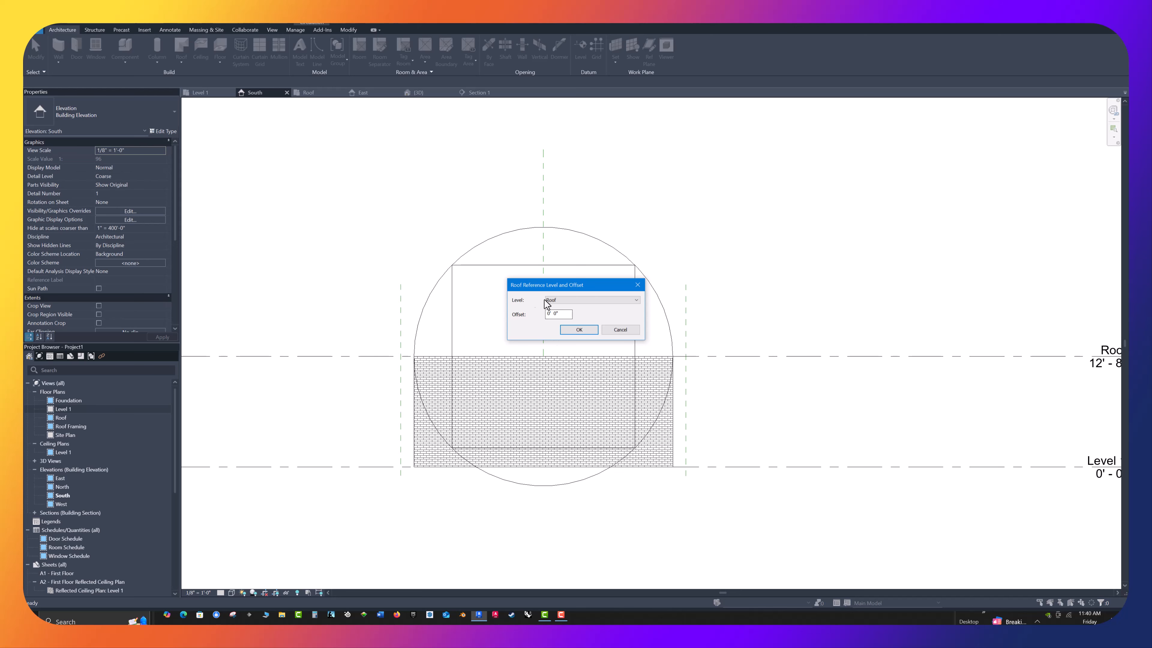
pyautogui.click(568, 330)
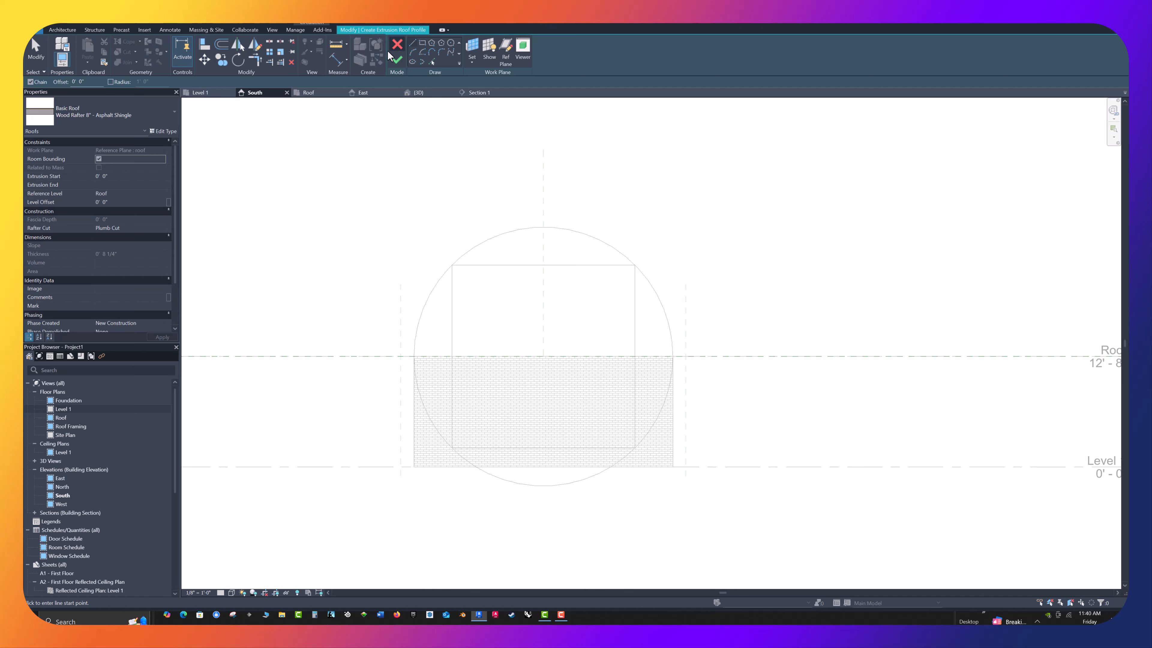
# Sketch two chained profile lines from the wall's upper-left corner through the square's upper-left corner to the top of the circle
pyautogui.click(412, 44)
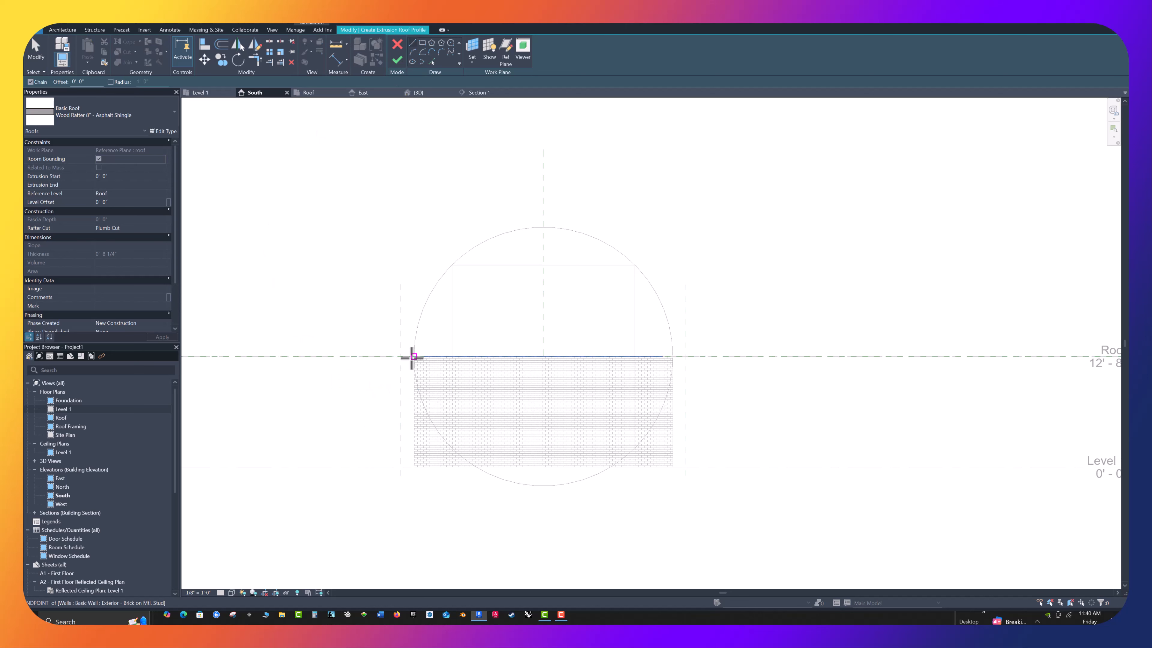
pyautogui.click(413, 356)
pyautogui.click(452, 264)
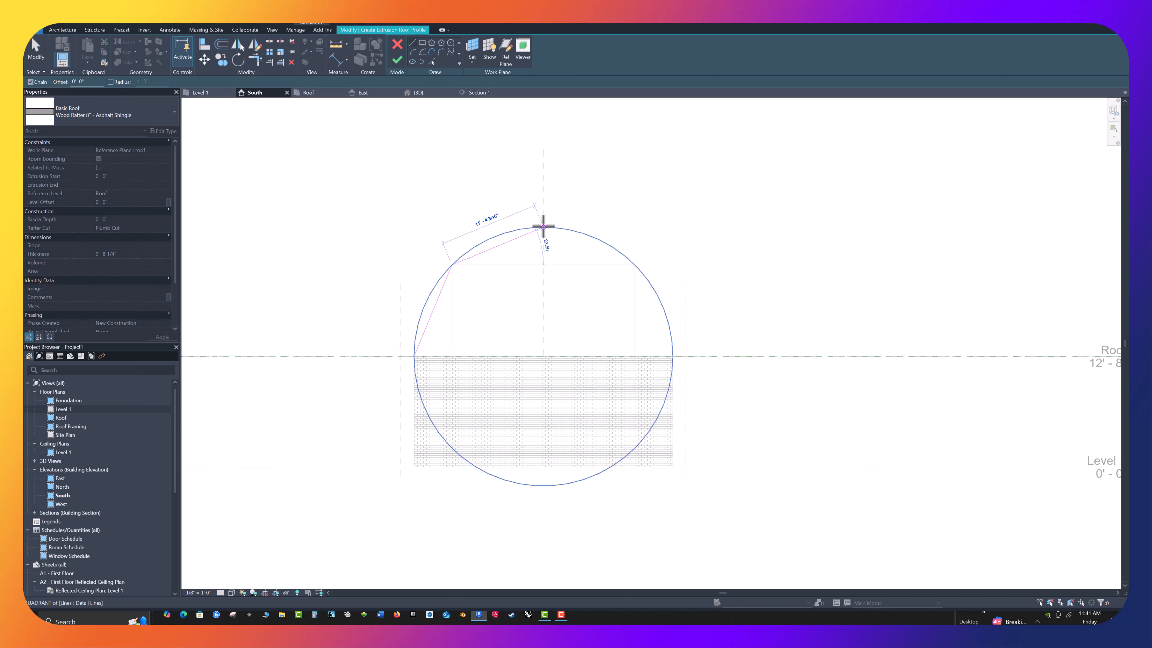
pyautogui.click(543, 227)
pyautogui.press('Escape')
pyautogui.press('Escape')
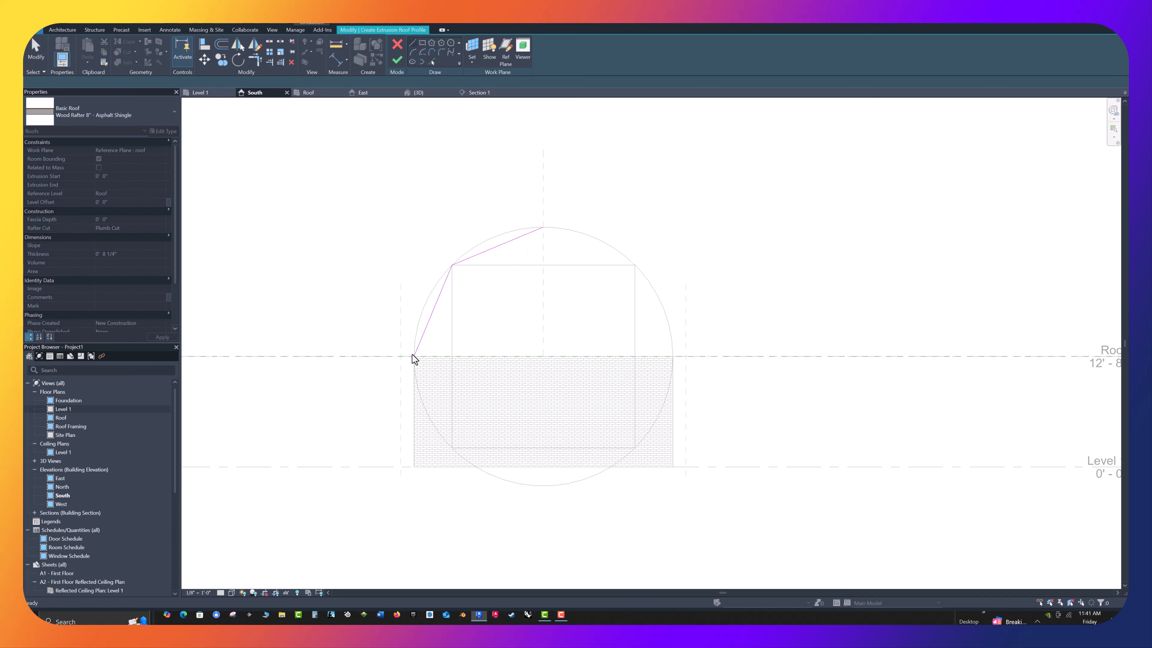
# Extend the lower sloped profile line down to the left outer reference plane
pyautogui.scroll(4, 429, 344)
pyautogui.scroll(-3, 428, 343)
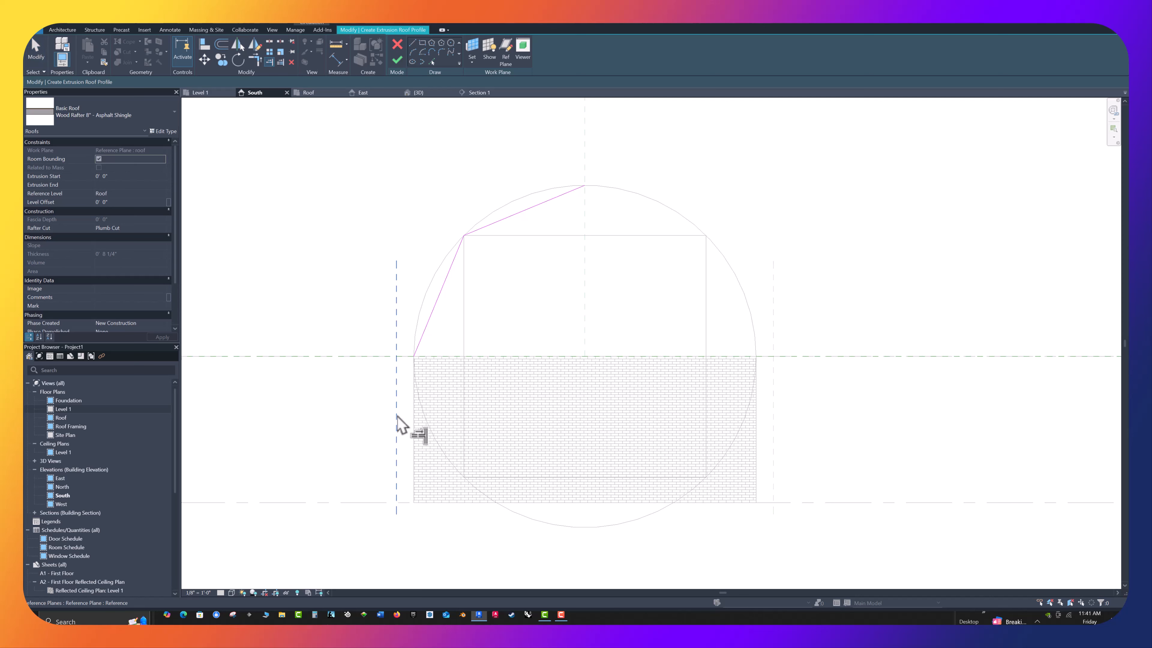
pyautogui.click(397, 424)
pyautogui.click(429, 332)
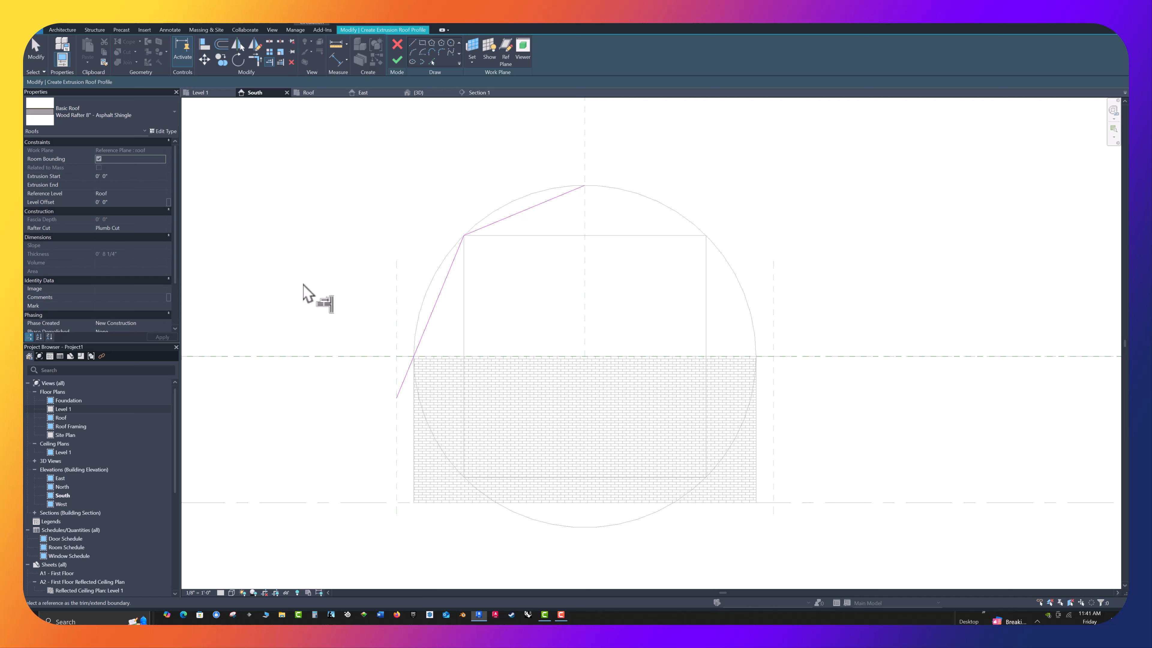
pyautogui.press('Escape')
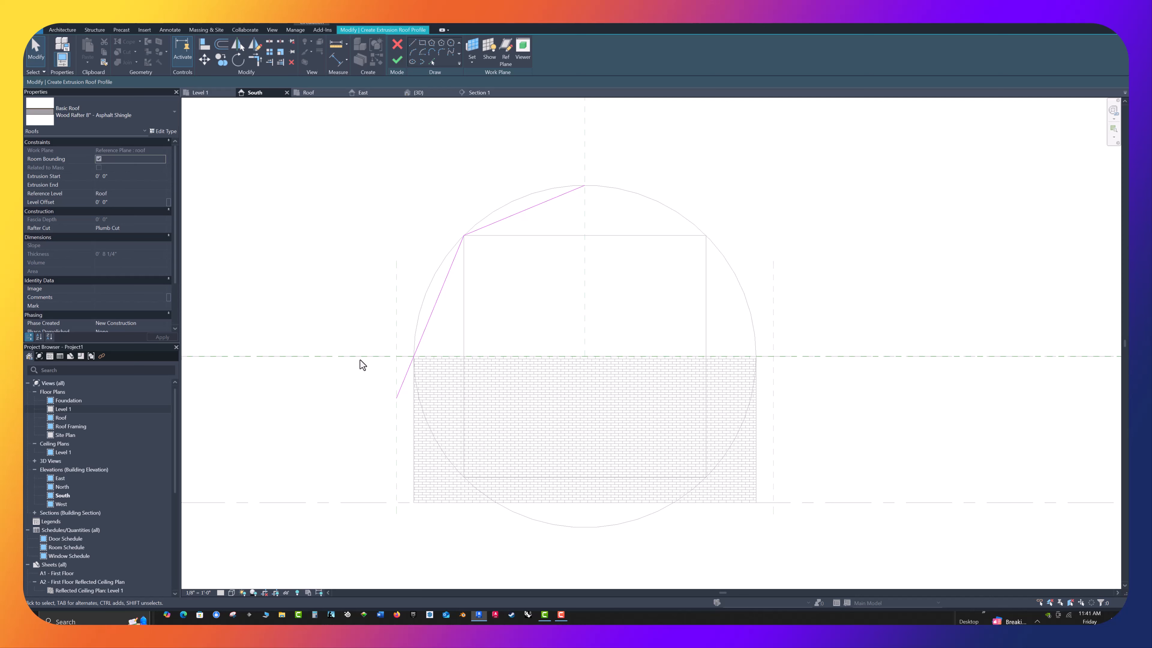
# Sketch a helper line about 4' 0" long, perpendicular and outward from the lower sloped line just above the wall's upper-left corner
pyautogui.click(411, 44)
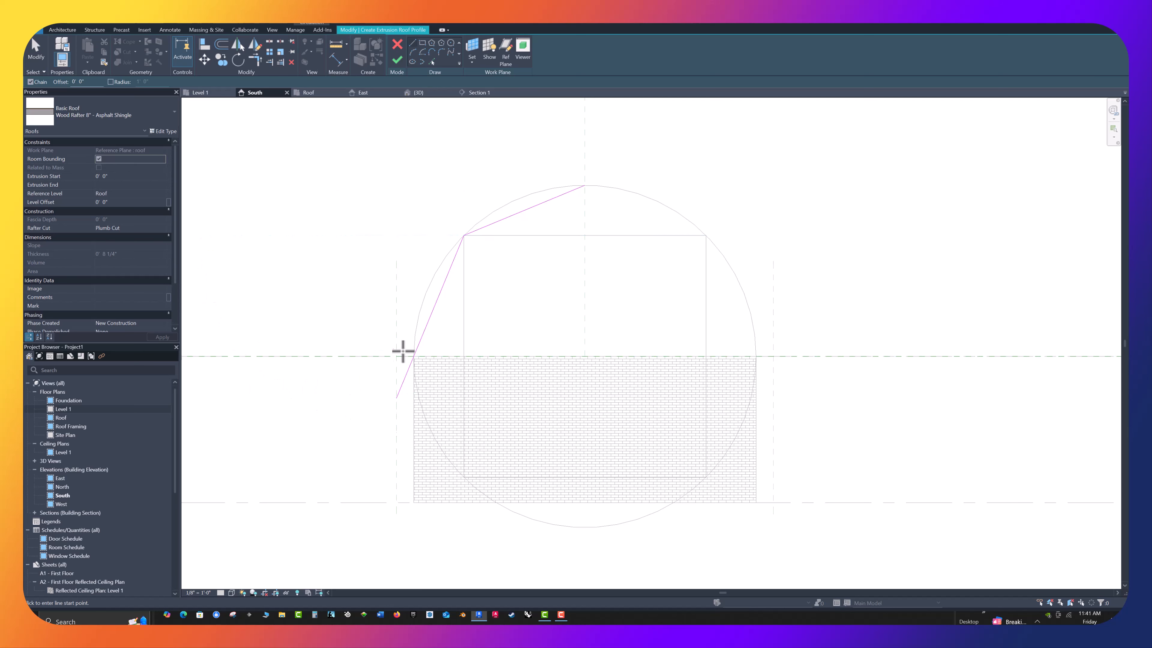
pyautogui.click(414, 349)
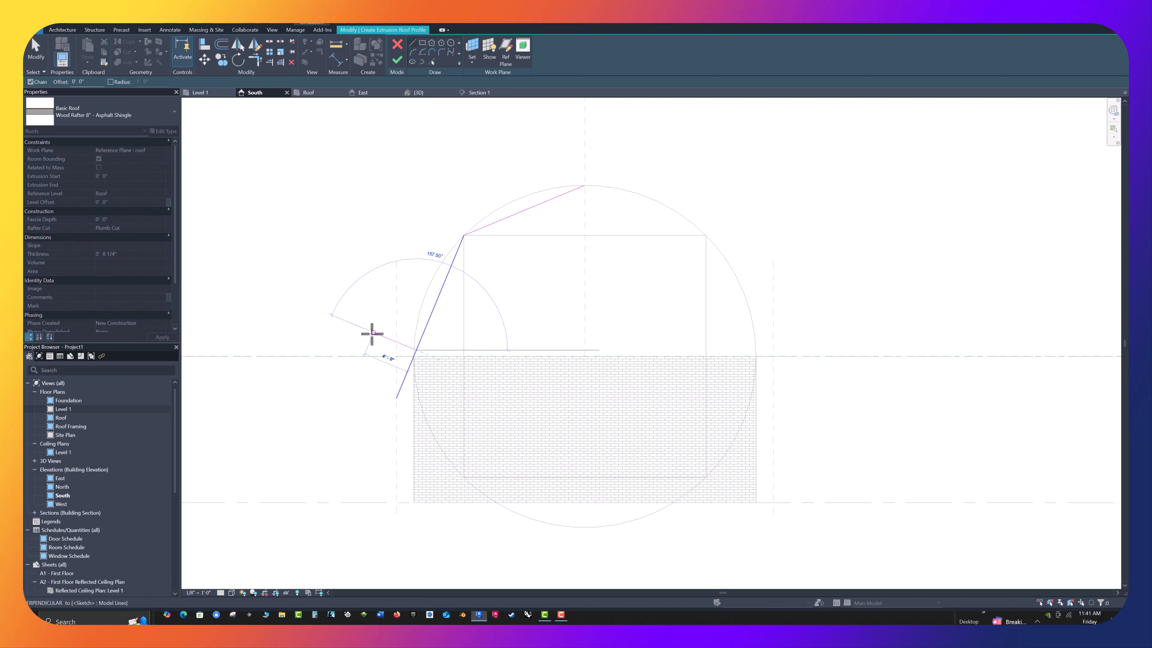
pyautogui.click(373, 333)
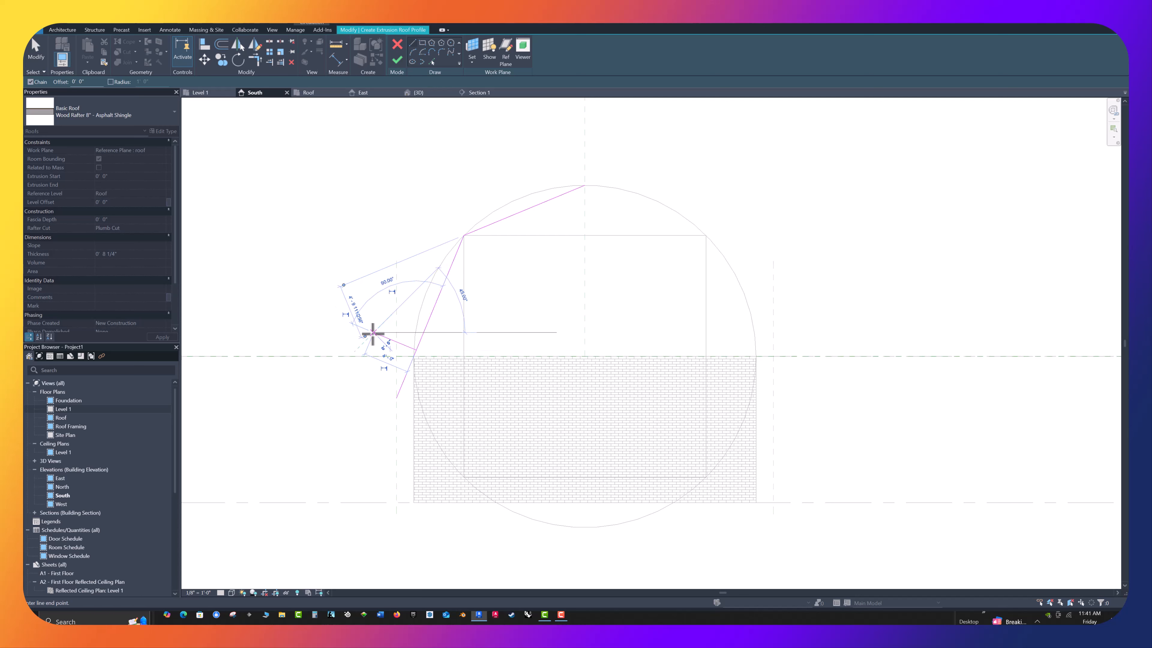
pyautogui.press('Escape')
pyautogui.press('Escape')
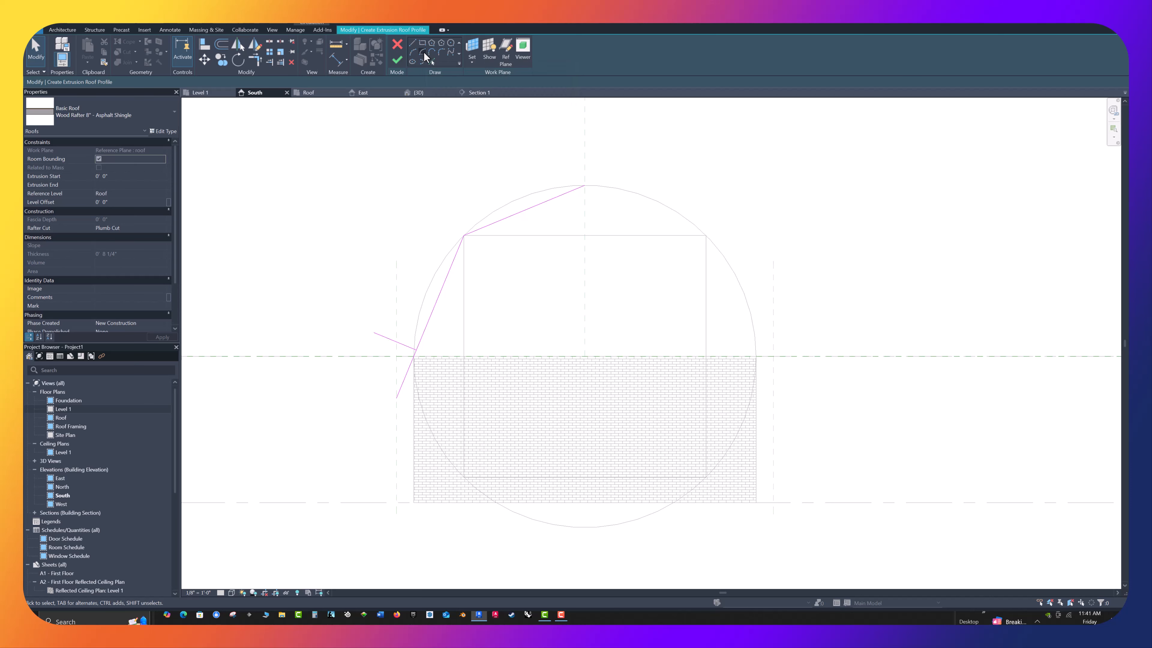
# Draw a center-ends arc of about 4' 0" radius, centred on the helper line's outer end, from its inner end to the left outer reference plane
pyautogui.click(424, 53)
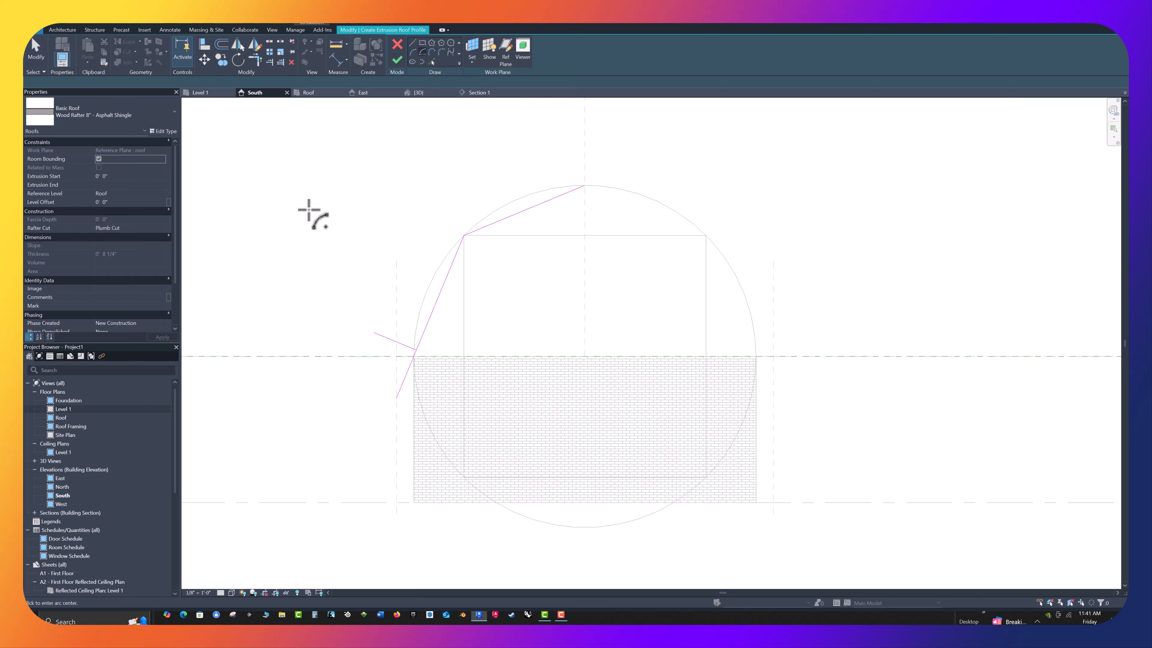
pyautogui.click(374, 333)
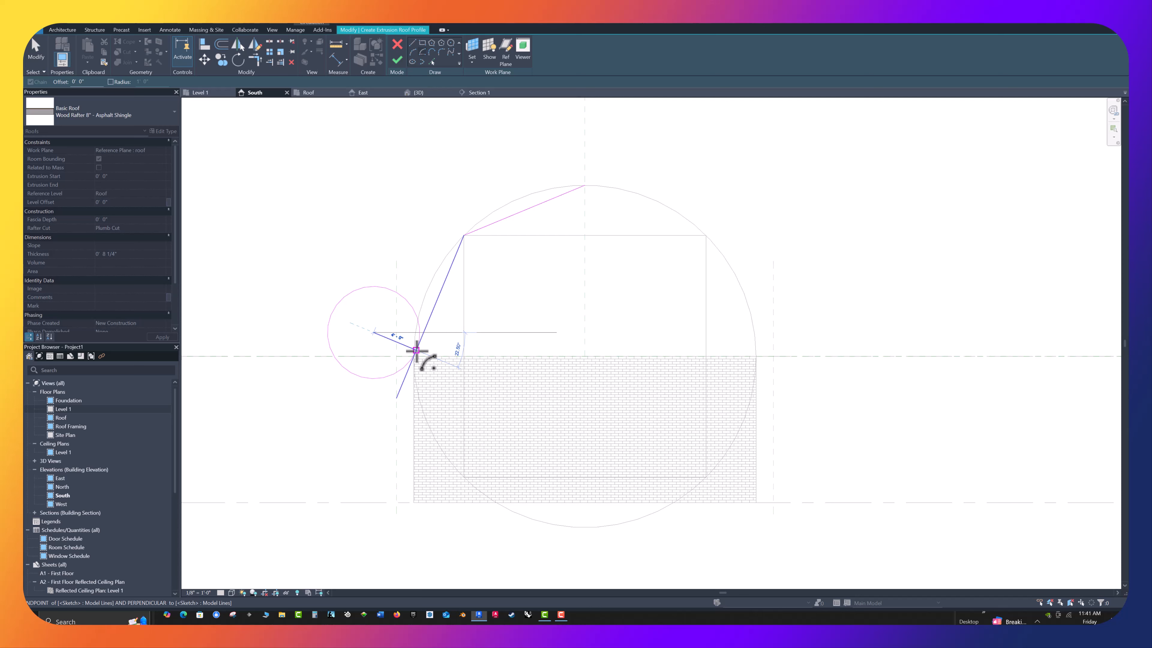
pyautogui.click(416, 350)
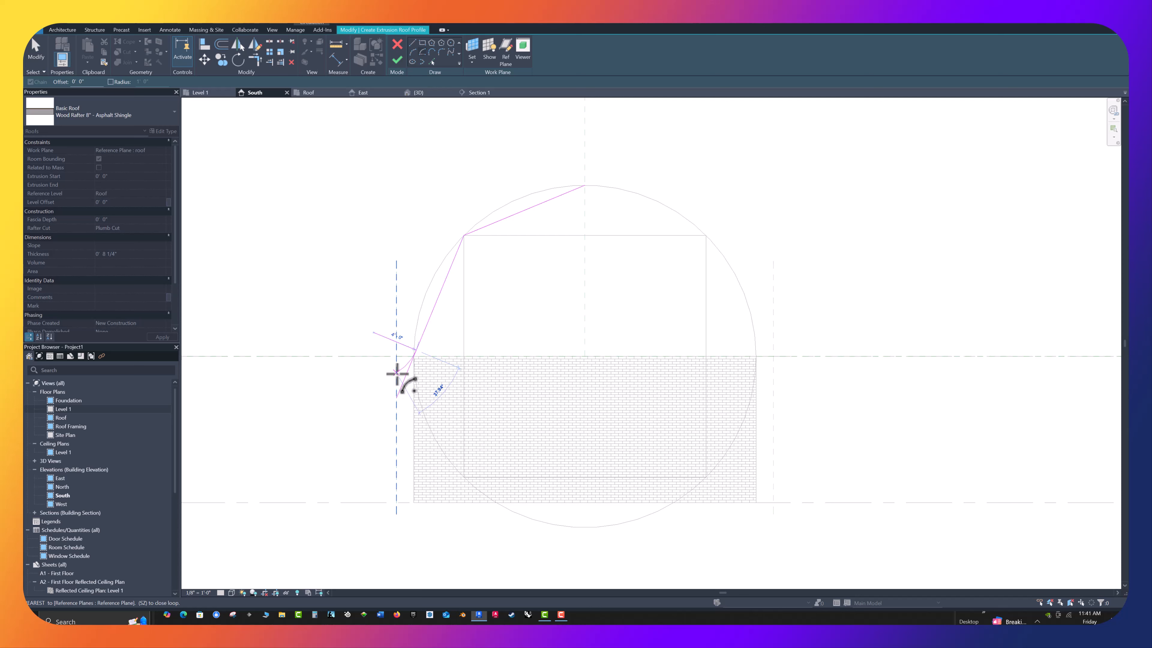
pyautogui.click(397, 373)
pyautogui.press('Escape')
pyautogui.press('Escape')
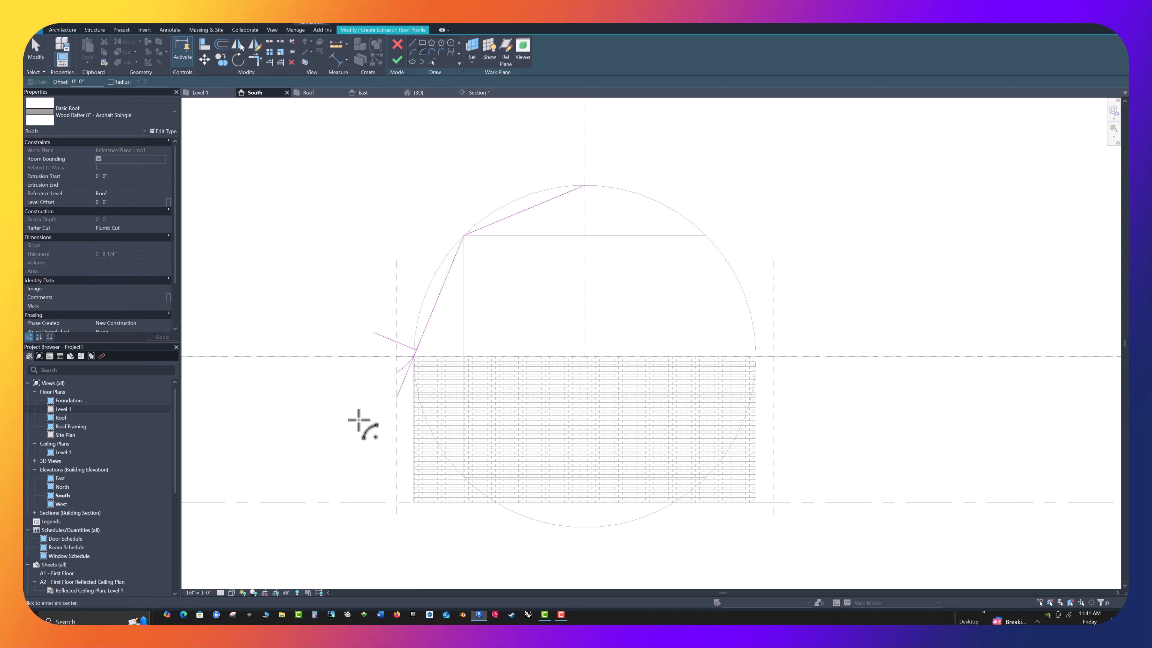
# Delete the perpendicular helper line and trim the lower sloped line to a corner with the eave arc, keeping the part above the wall
pyautogui.scroll(4, 357, 360)
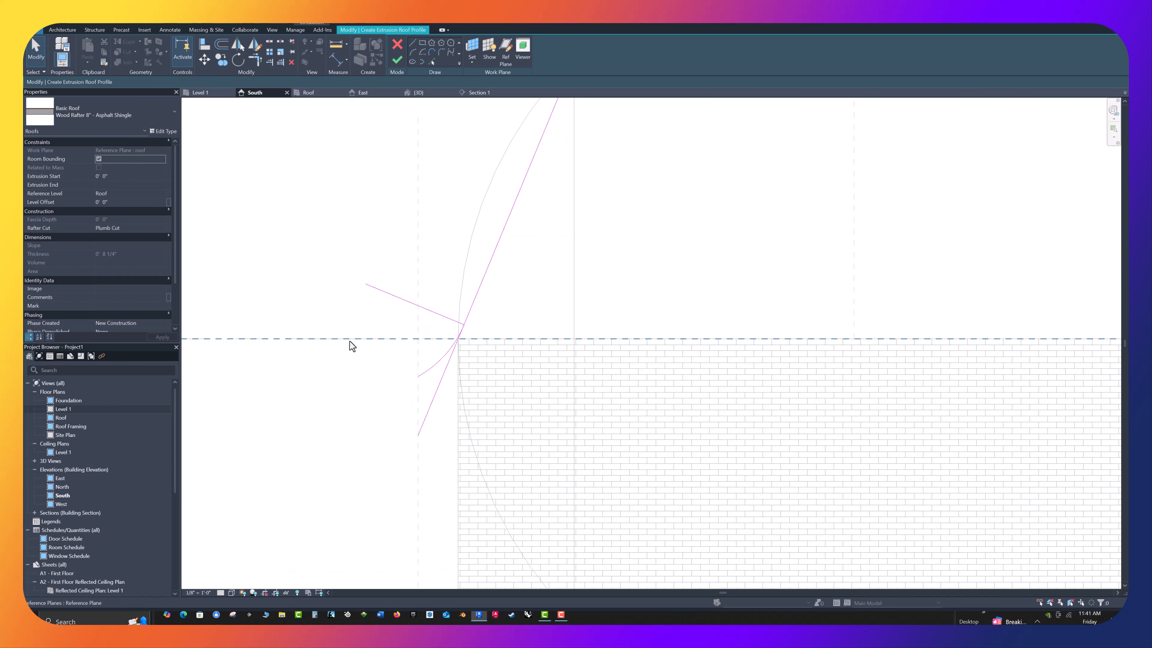
pyautogui.scroll(-1, 341, 327)
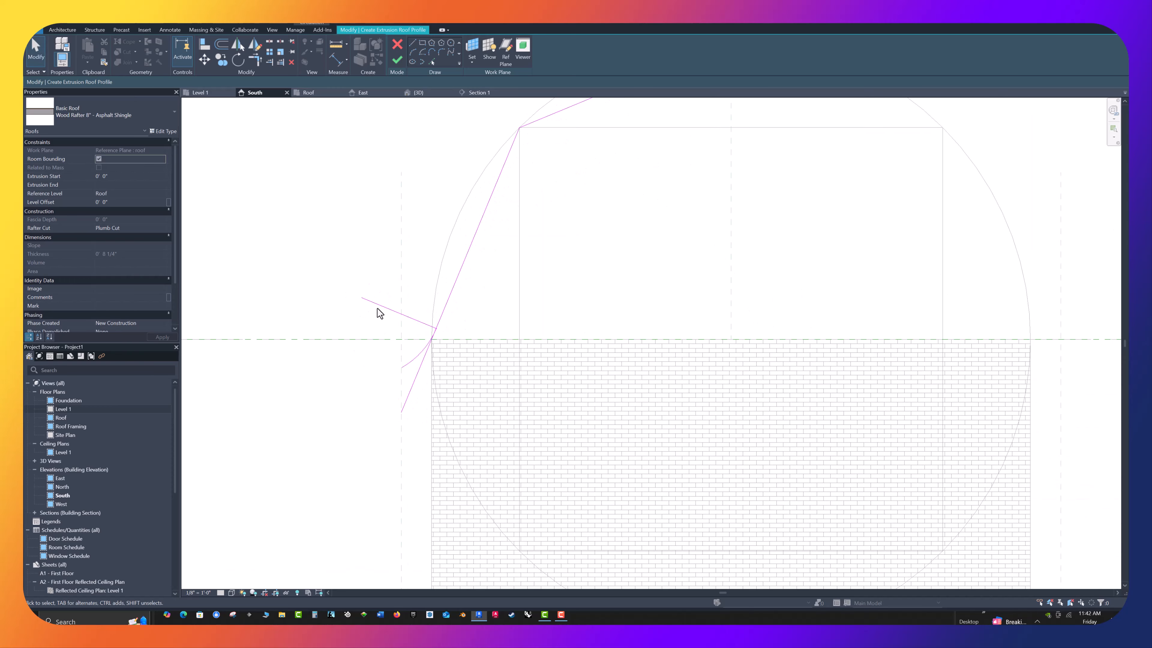
pyautogui.click(380, 312)
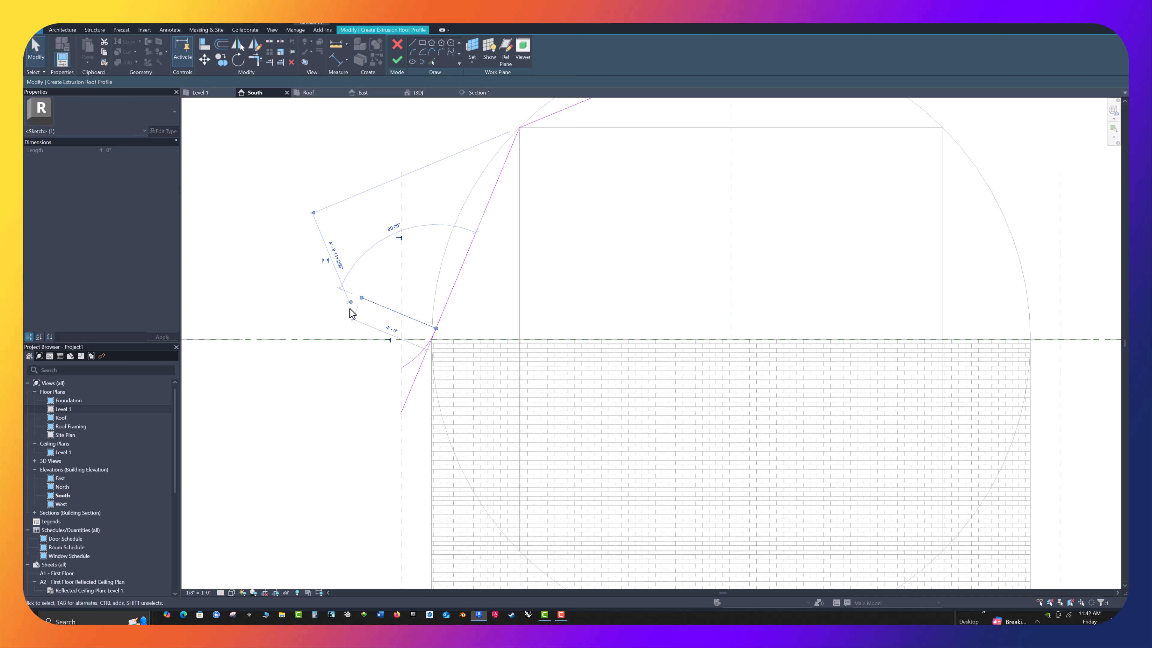
pyautogui.press('Delete')
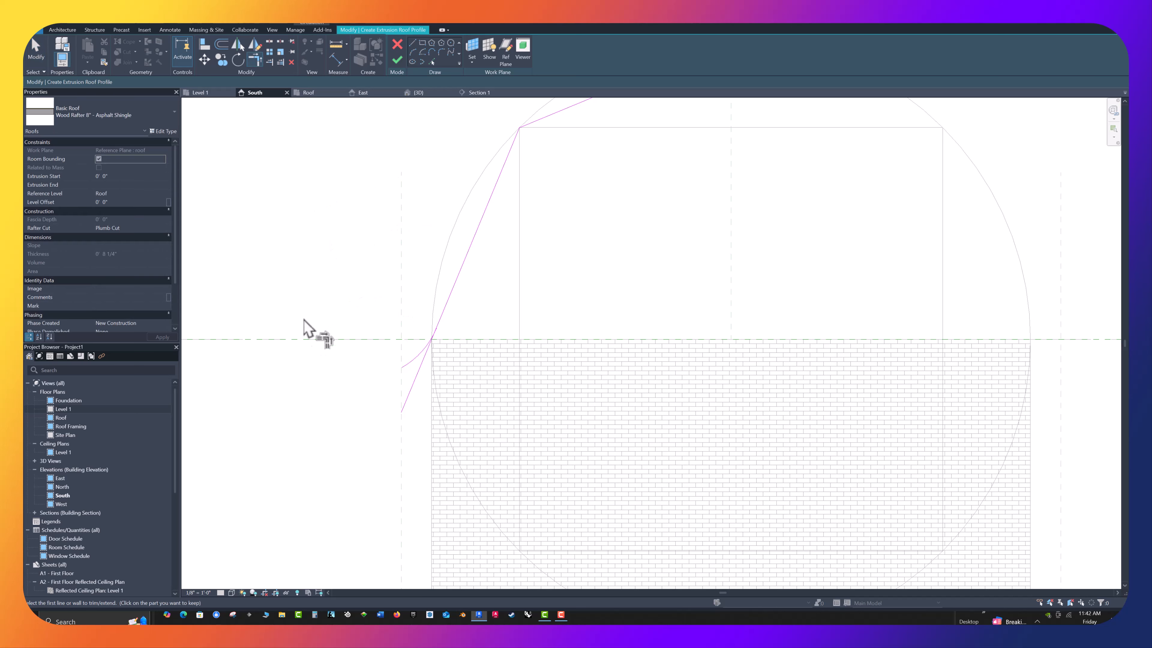
pyautogui.click(413, 360)
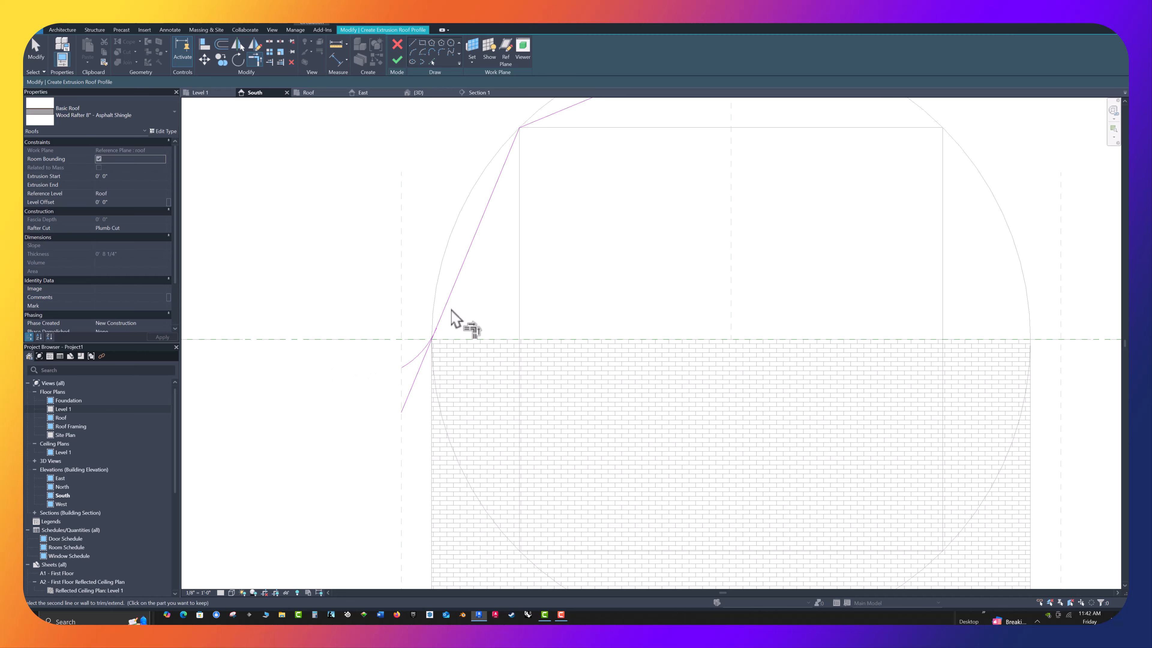
pyautogui.click(441, 312)
pyautogui.press('Escape')
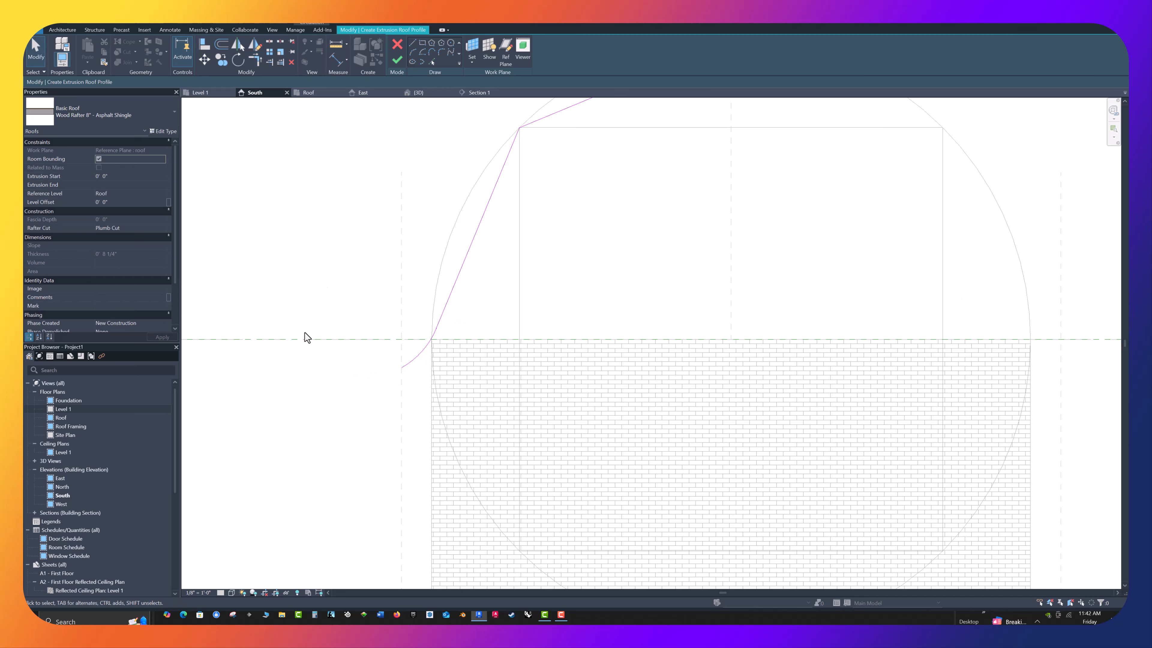
# Mirror a copy of the two profile lines and the eave arc about the centre reference plane
pyautogui.scroll(-4, 306, 335)
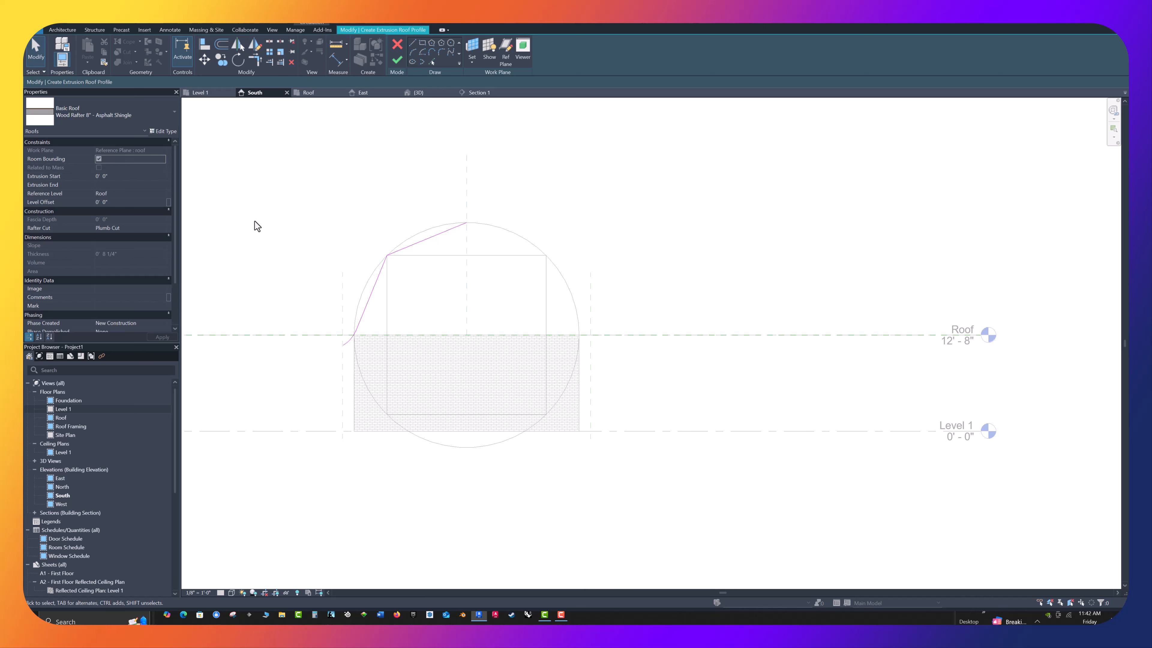
pyautogui.moveTo(255, 163)
pyautogui.mouseDown()
pyautogui.moveTo(268, 195)
pyautogui.moveTo(414, 359)
pyautogui.moveTo(517, 386)
pyautogui.moveTo(598, 388)
pyautogui.moveTo(510, 360)
pyautogui.mouseUp()
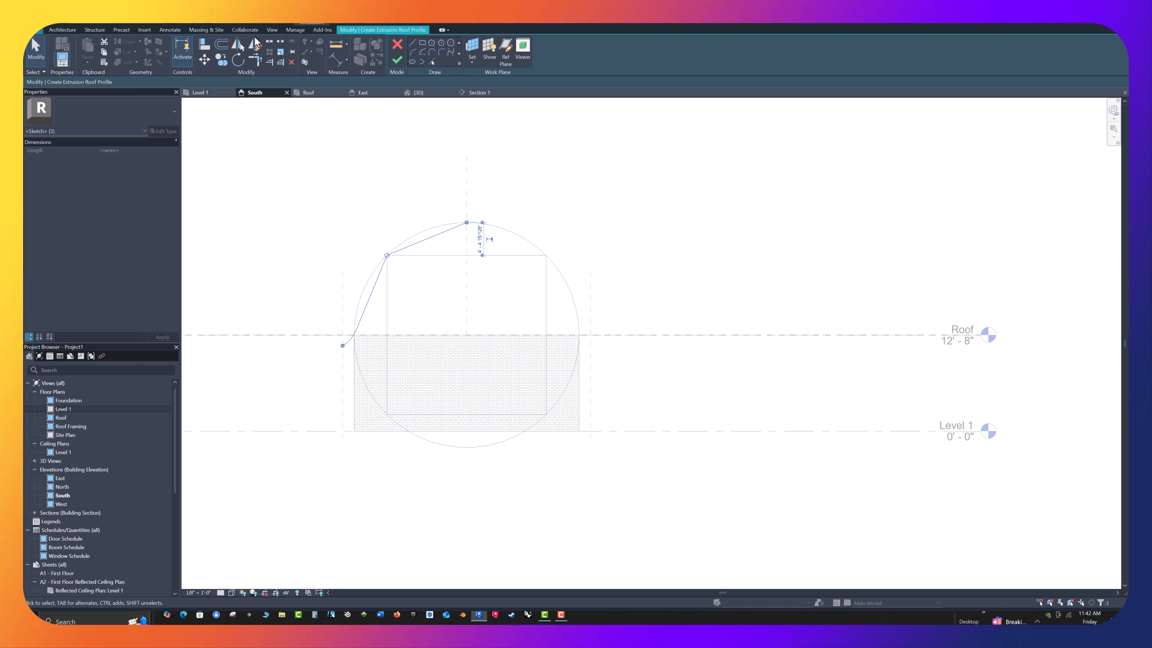
pyautogui.click(236, 46)
pyautogui.click(467, 205)
pyautogui.click(657, 228)
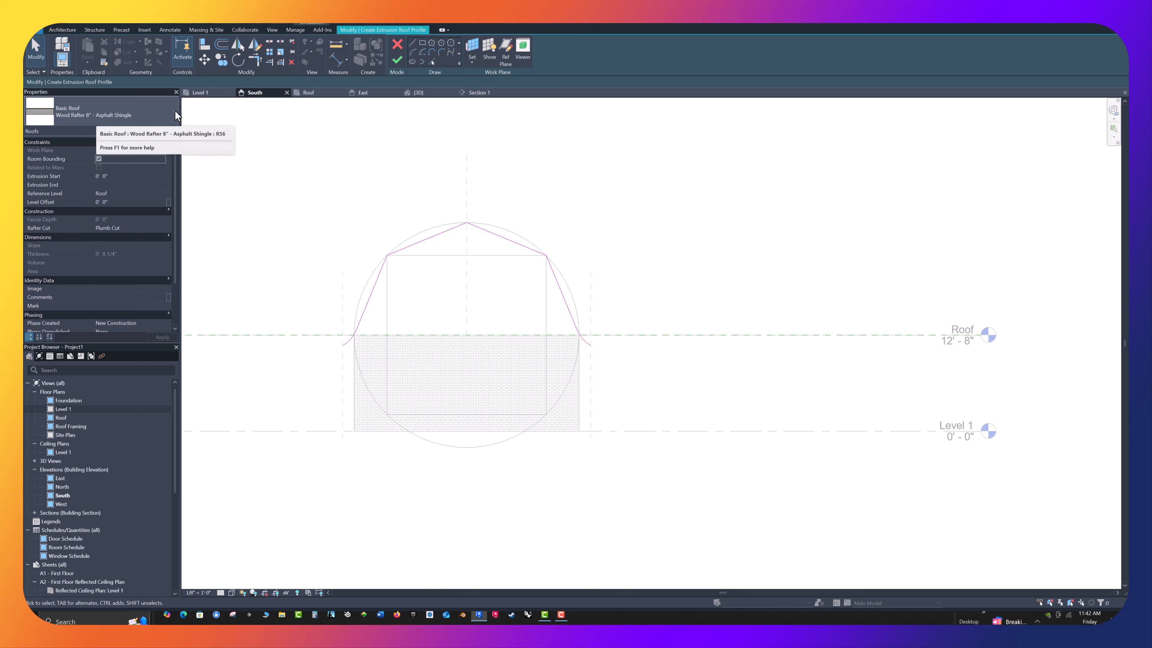
# Finish the extrusion roof profile and inspect the finished roof in the 3D view
pyautogui.click(398, 57)
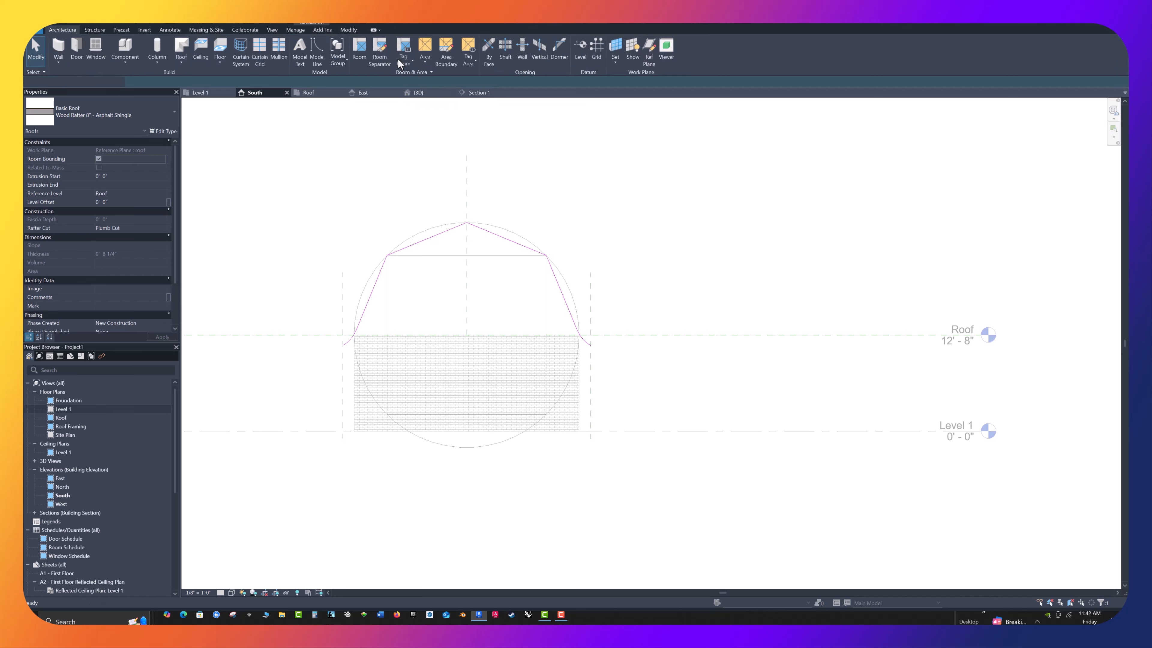
pyautogui.click(345, 126)
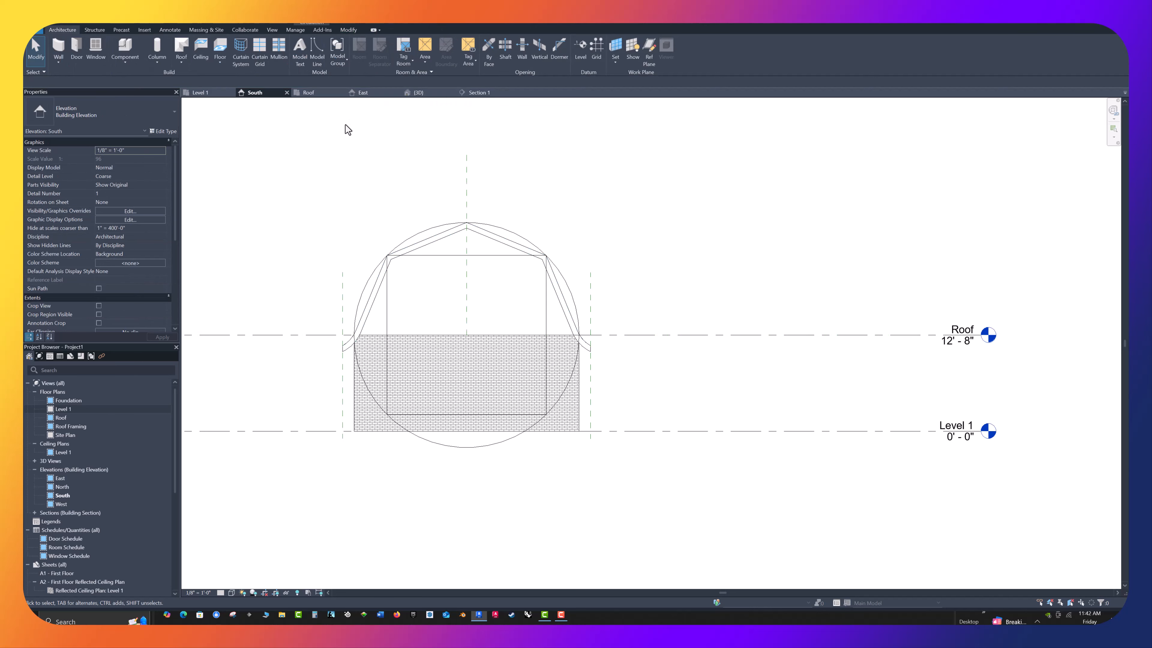
pyautogui.click(418, 92)
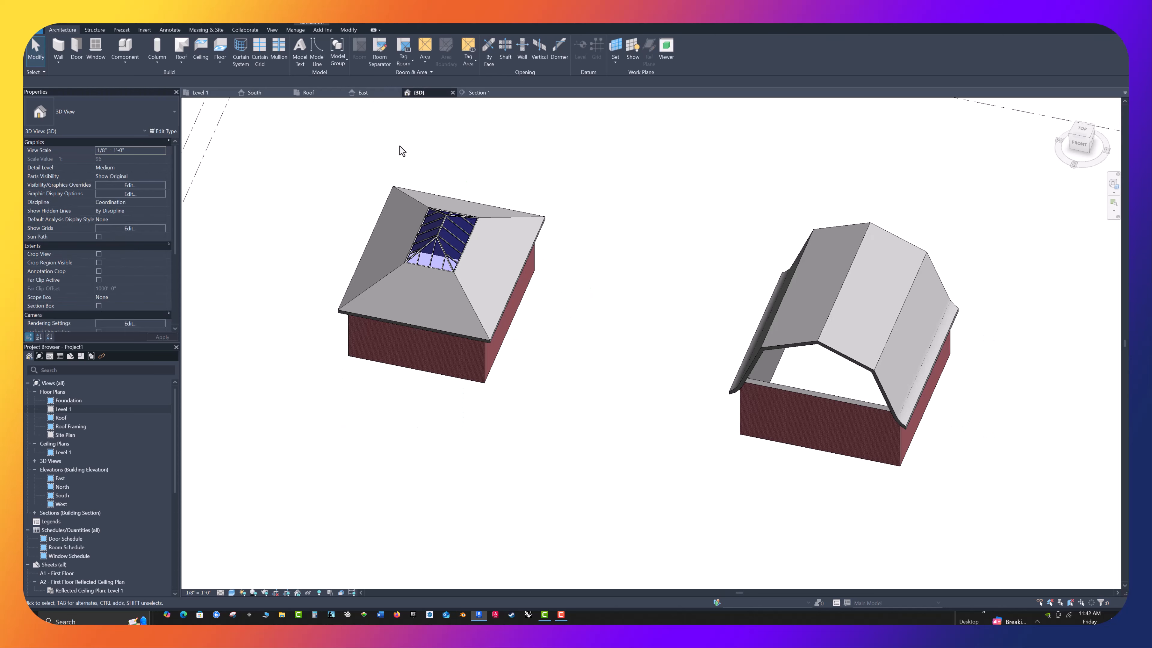
pyautogui.keyDown('shift'); pyautogui.moveTo(584, 416); pyautogui.dragTo(572, 335, button='middle'); pyautogui.keyUp('shift')
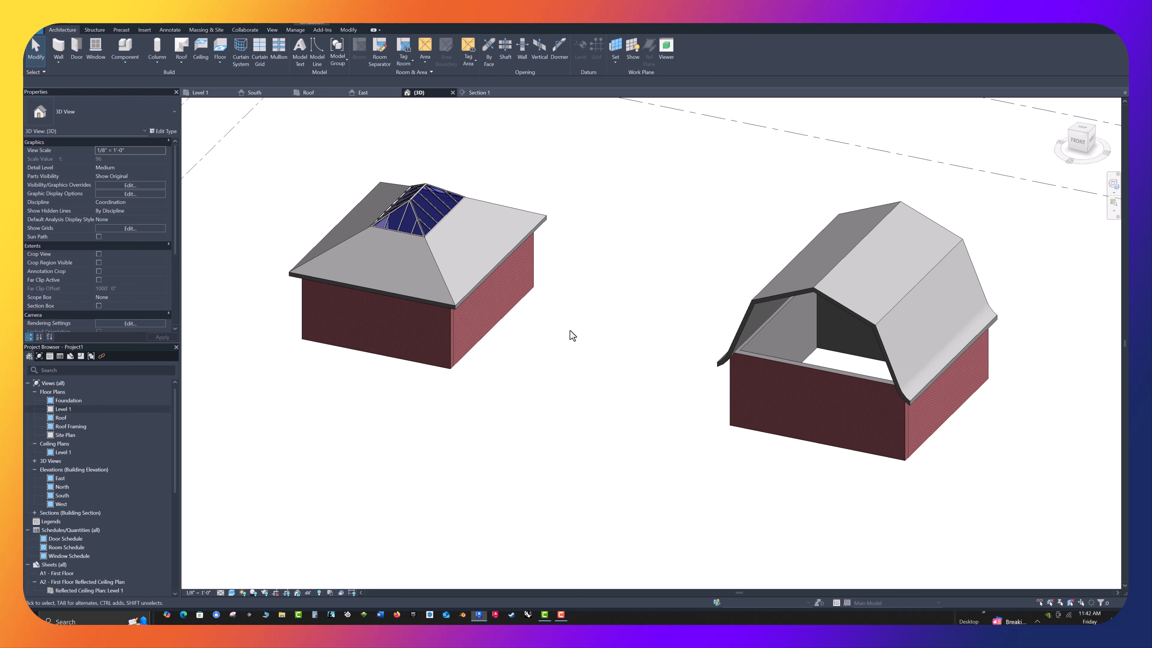
# Extend the extrusion roof's upper end to the horizontal reference plane above the right building in the Roof plan
pyautogui.click(313, 93)
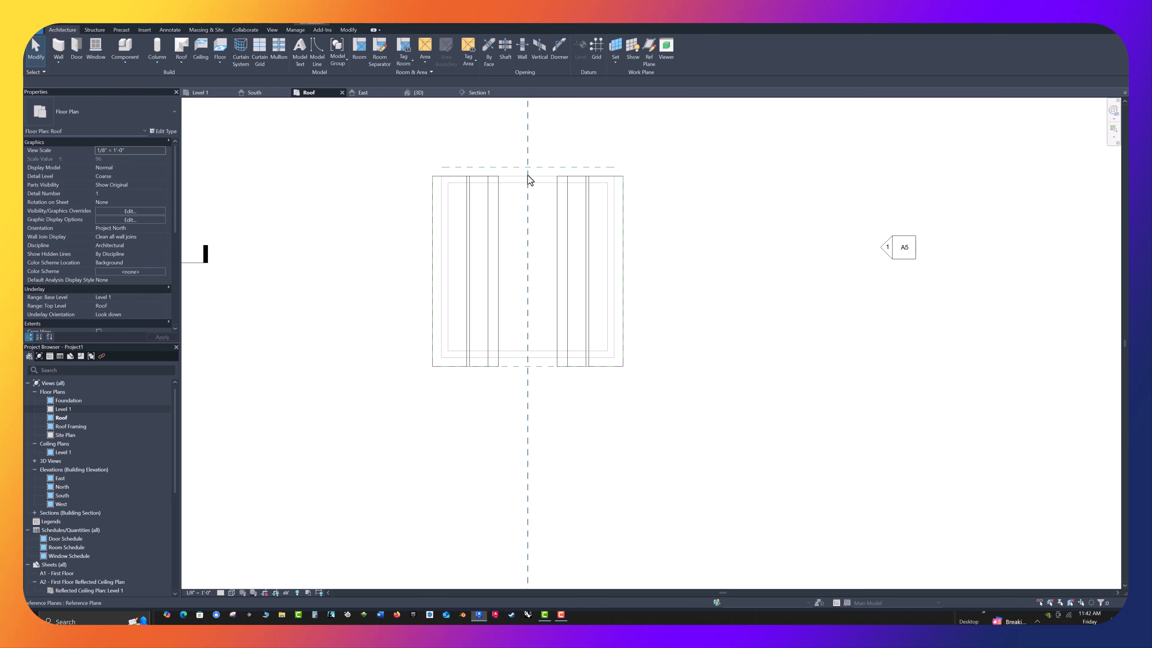
pyautogui.click(445, 174)
pyautogui.scroll(2, 536, 172)
pyautogui.scroll(1, 536, 173)
pyautogui.moveTo(517, 174); pyautogui.dragTo(517, 162)
pyautogui.click(837, 266)
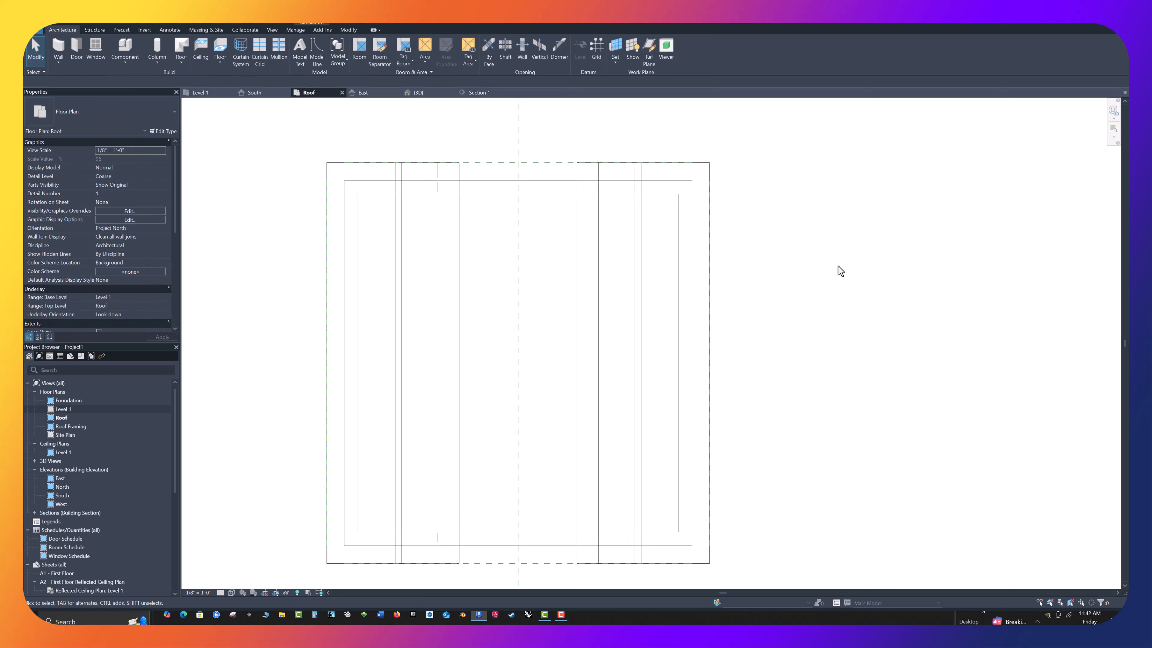
# Attach the tops of the right building's two gable-end walls to the gambrel roof in the 3D view
pyautogui.click(426, 91)
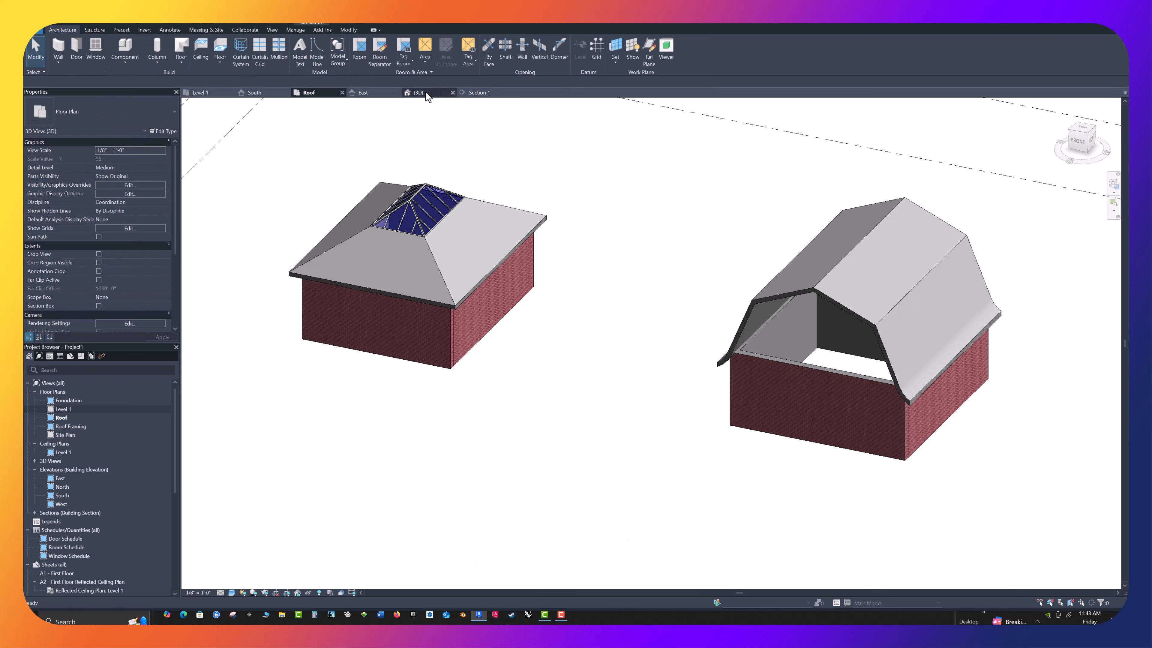
pyautogui.keyDown('shift'); pyautogui.moveTo(485, 328); pyautogui.dragTo(566, 370, button='middle'); pyautogui.keyUp('shift')
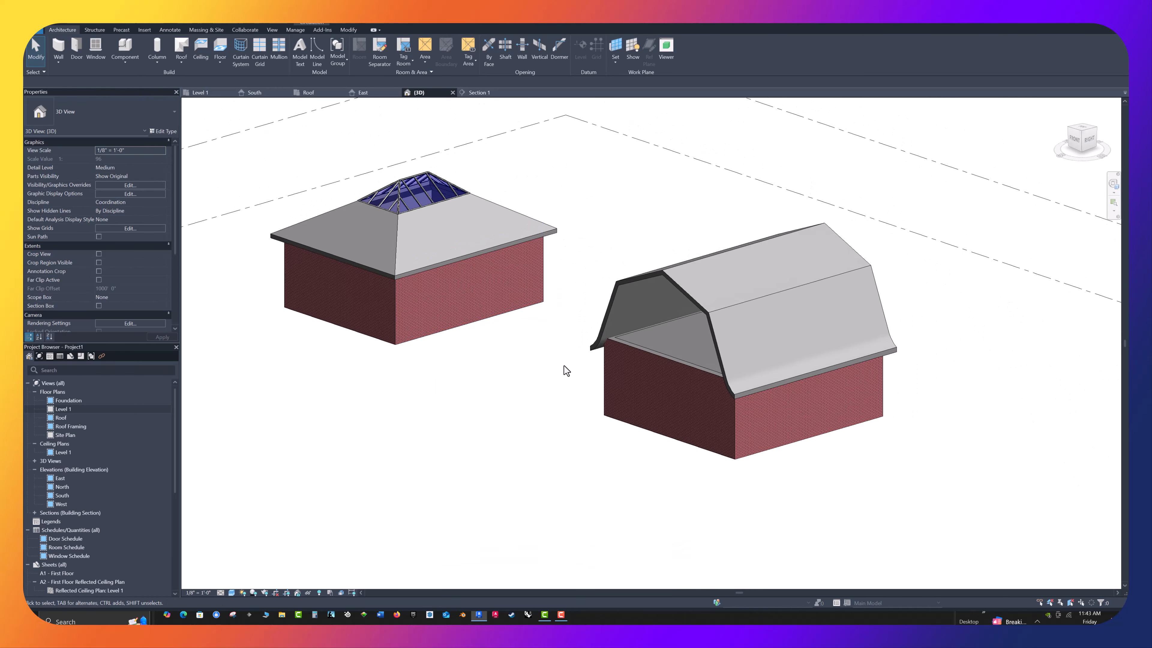
pyautogui.click(652, 366)
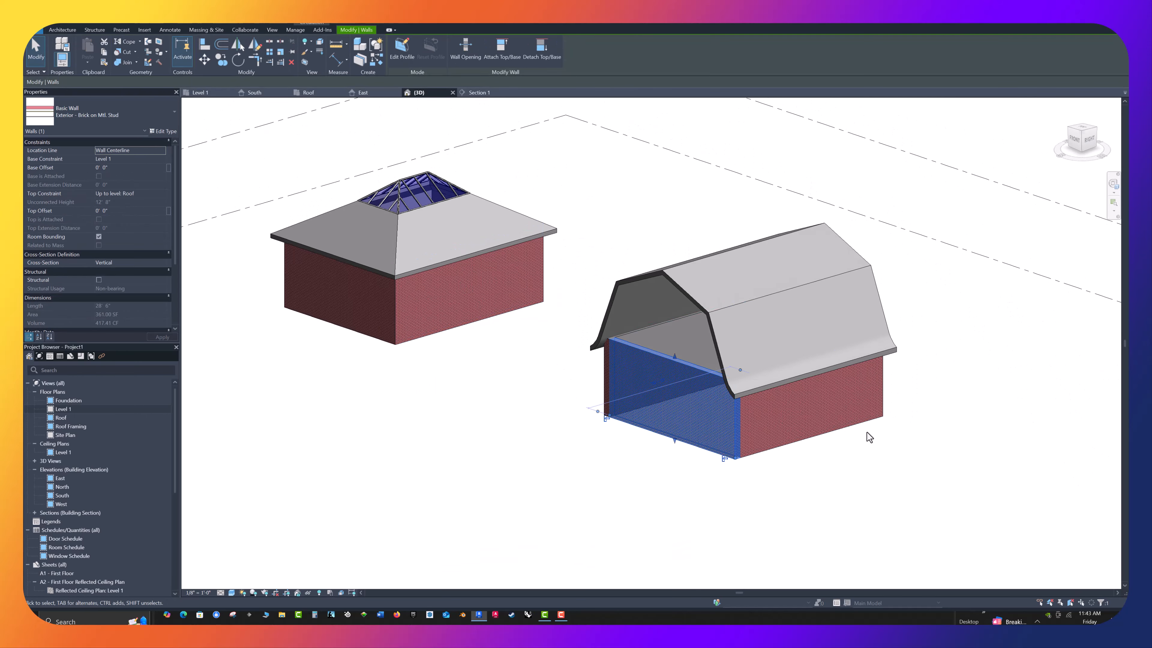
pyautogui.keyDown('shift'); pyautogui.moveTo(866, 433); pyautogui.dragTo(611, 447, button='middle'); pyautogui.keyUp('shift')
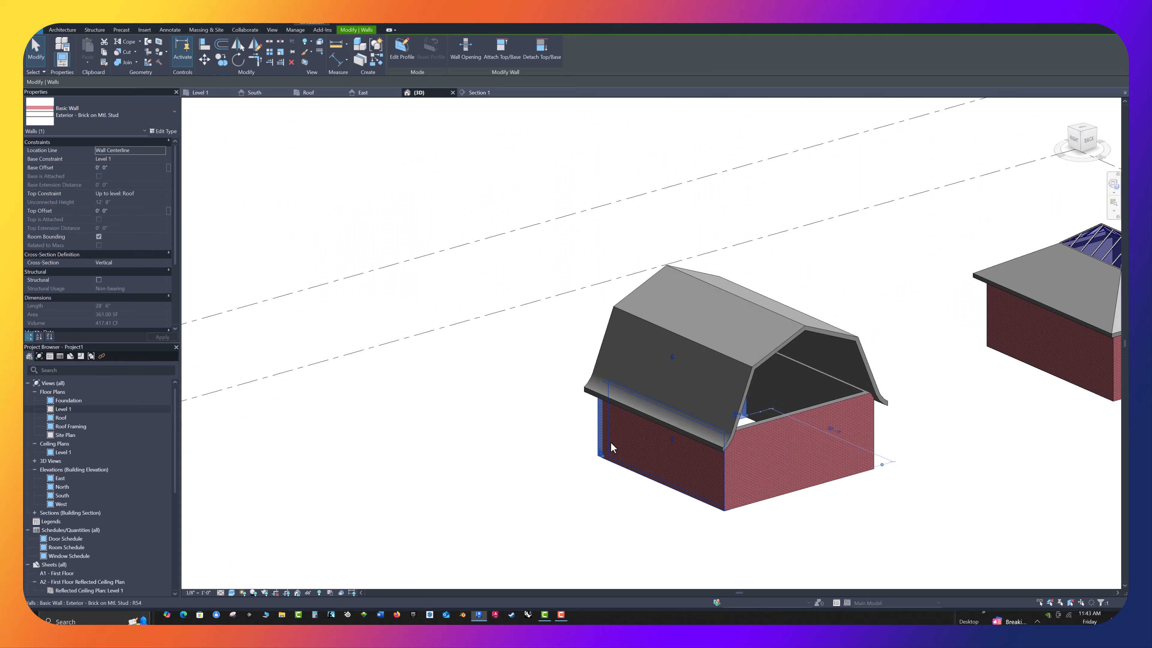
pyautogui.click(772, 422)
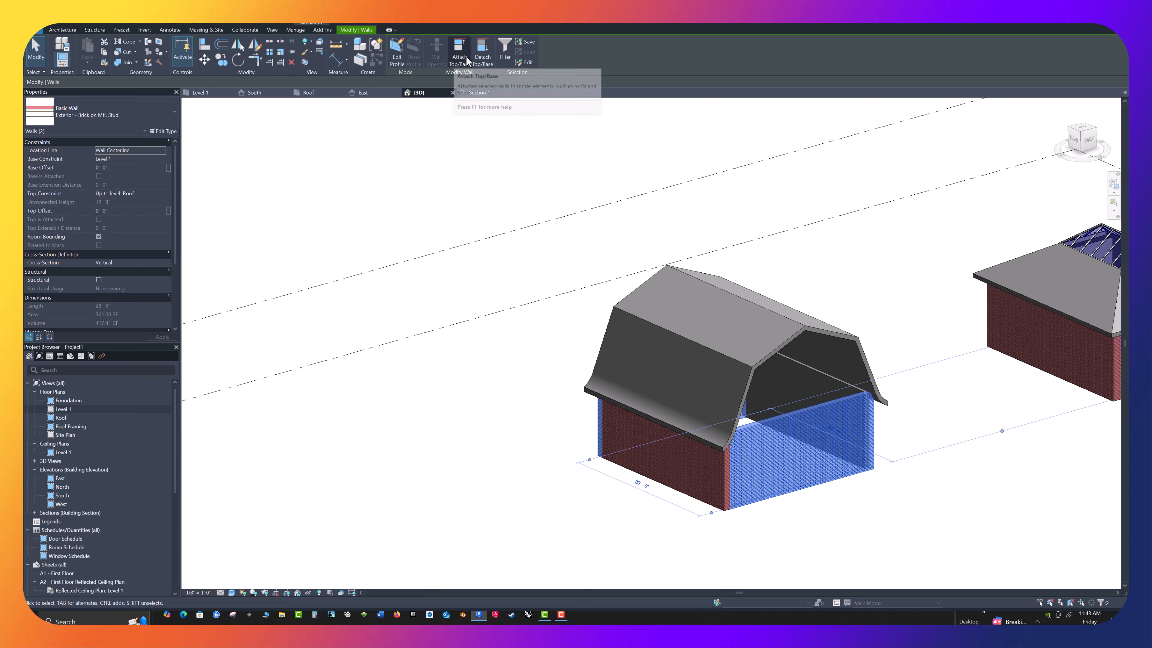
pyautogui.click(460, 56)
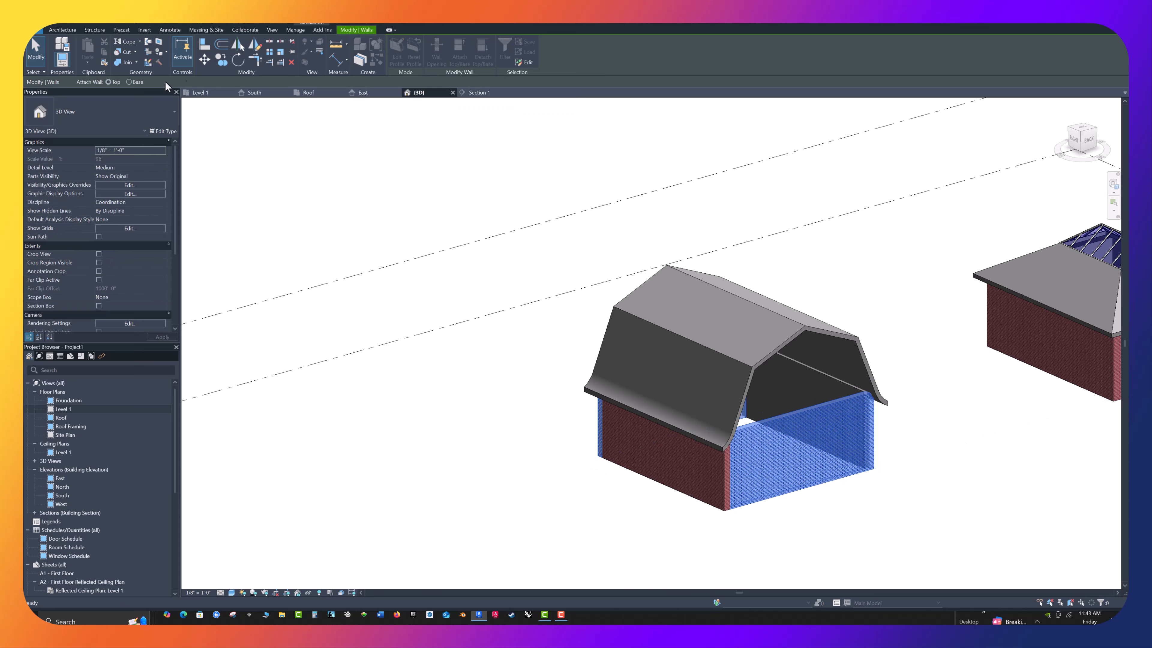
pyautogui.click(632, 288)
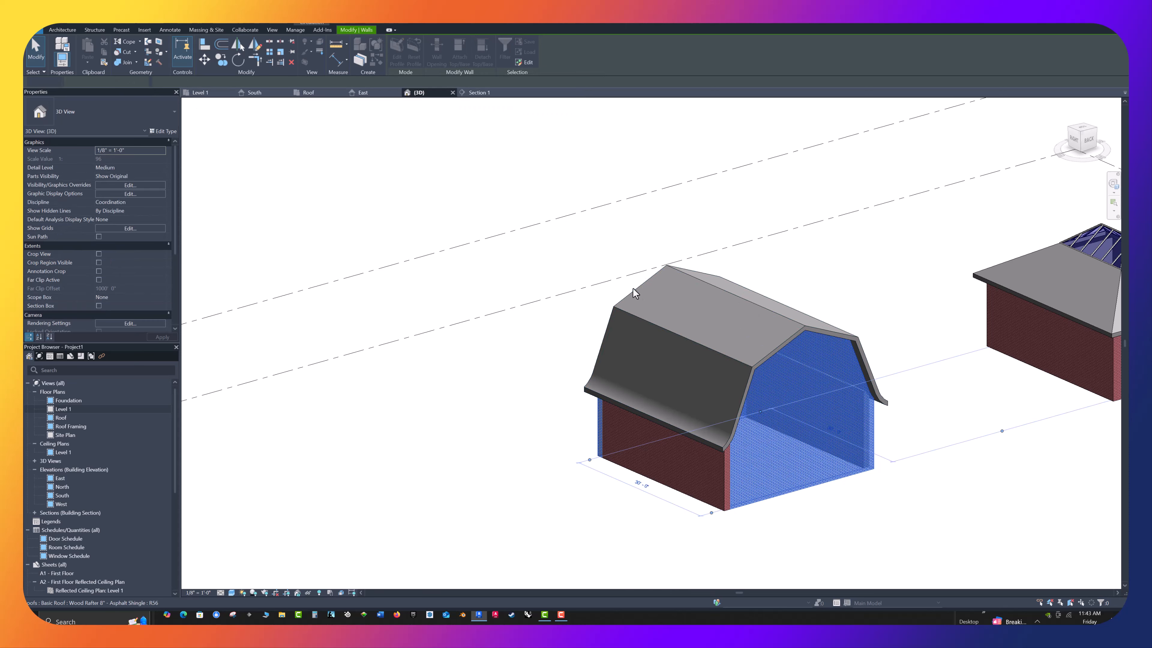
pyautogui.click(466, 279)
# Inspect the right building from the front in 3D and delete its gambrel roof
pyautogui.scroll(-2, 466, 282)
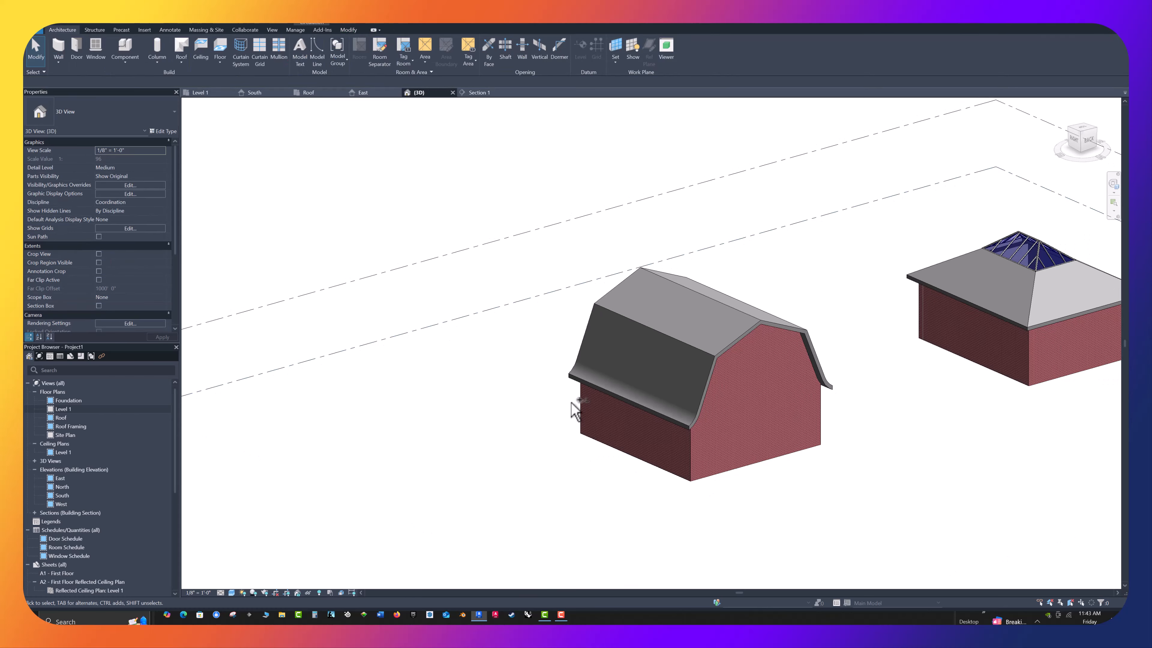
pyautogui.keyDown('shift'); pyautogui.moveTo(572, 402); pyautogui.dragTo(646, 228, button='middle'); pyautogui.keyUp('shift')
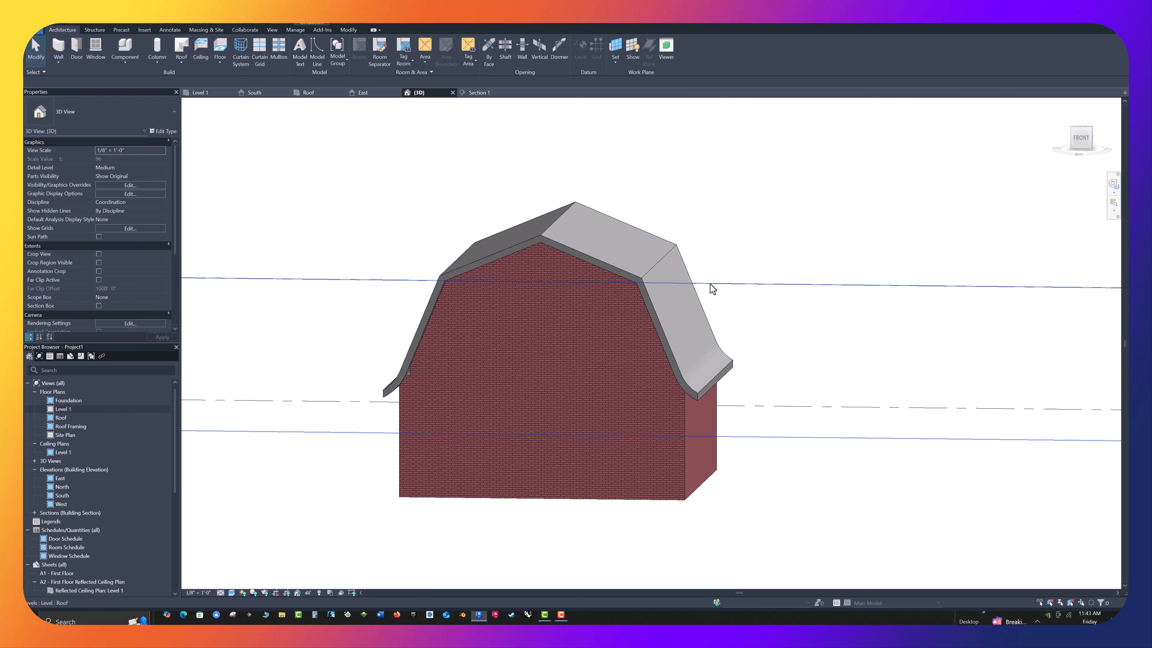
pyautogui.keyDown('shift'); pyautogui.moveTo(510, 296); pyautogui.dragTo(722, 291, button='middle'); pyautogui.keyUp('shift')
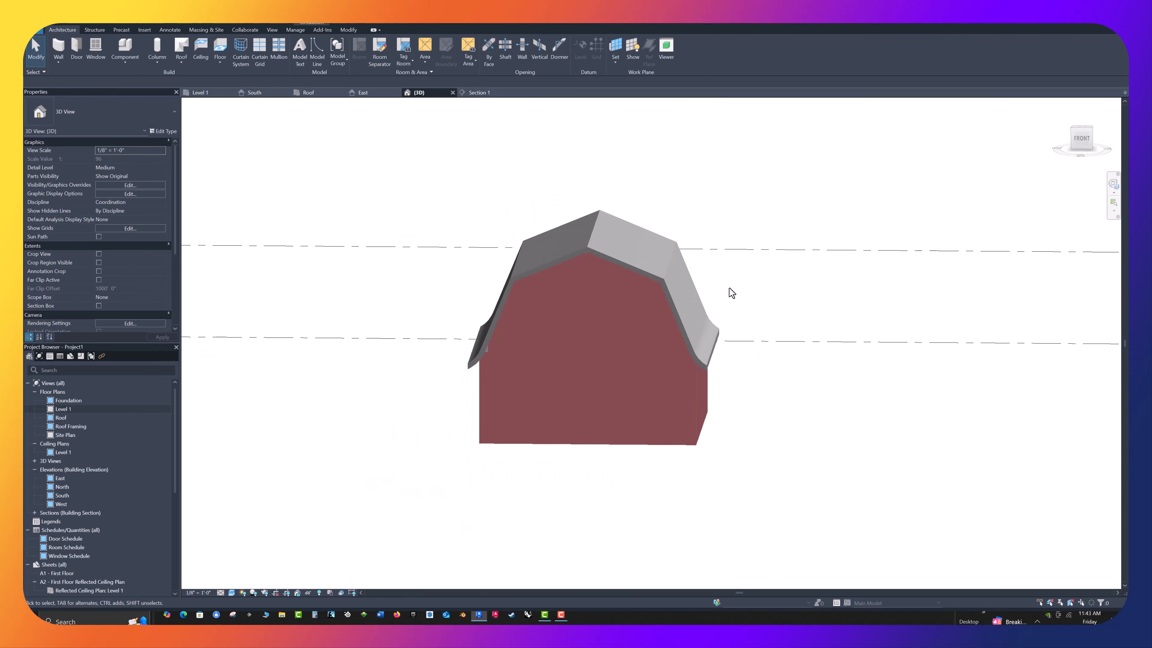
pyautogui.scroll(-4, 699, 401)
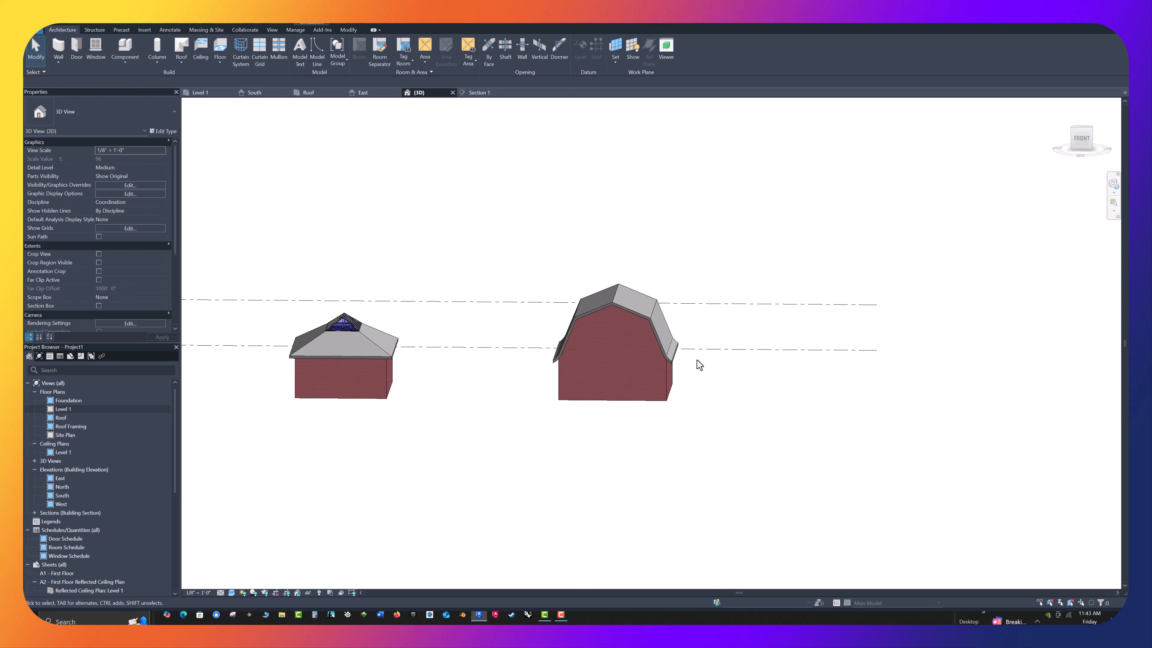
pyautogui.scroll(3, 517, 254)
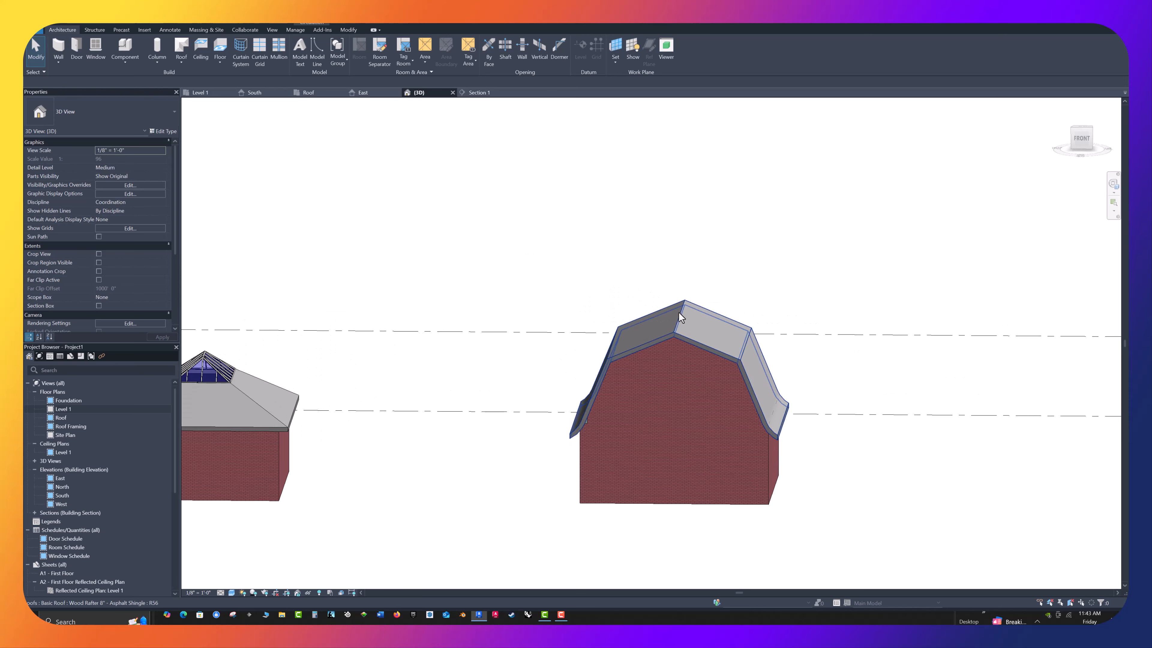
pyautogui.click(677, 325)
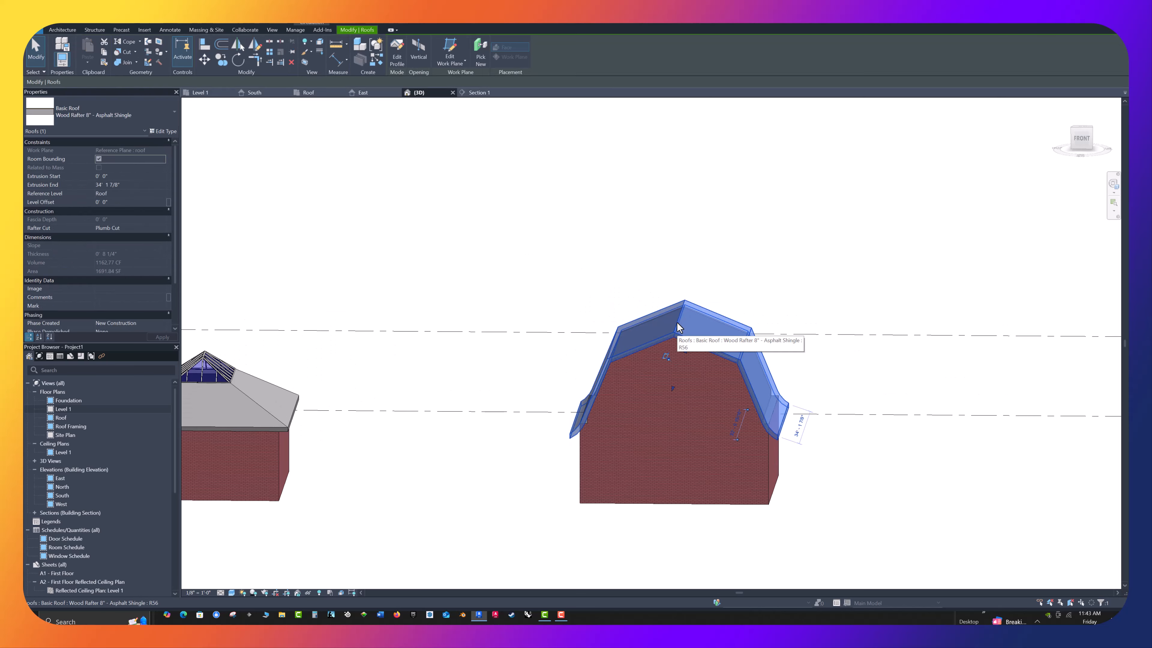
pyautogui.press('Delete')
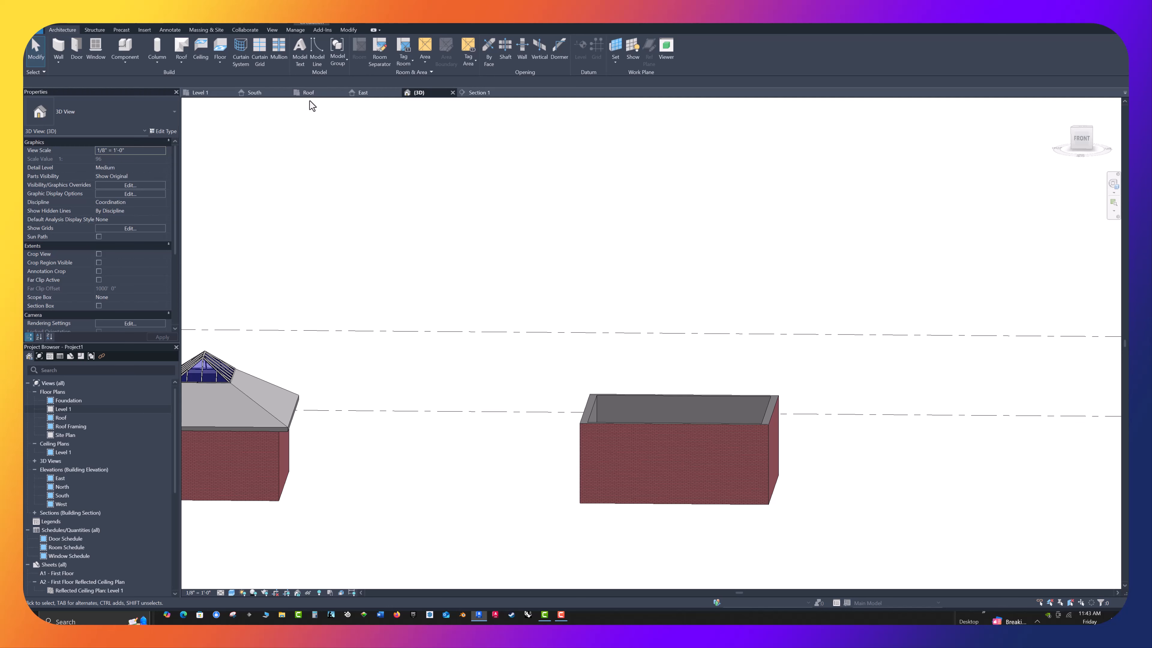
pyautogui.scroll(-2, 399, 190)
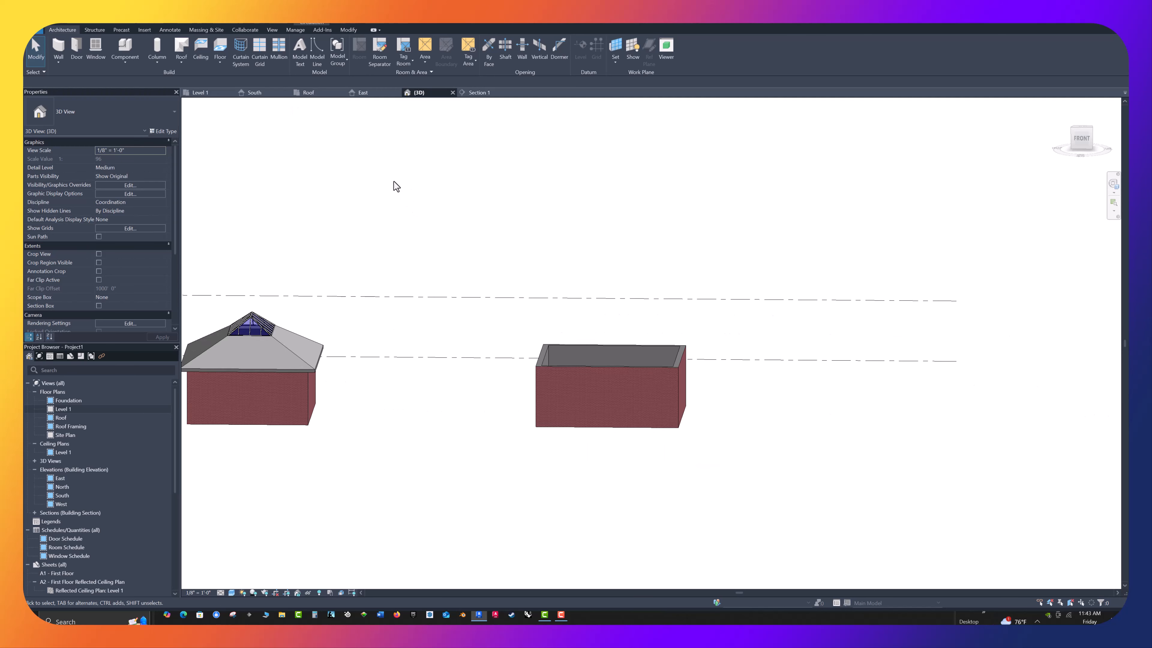
# Delete the four outer reference planes around the right building in the Roof plan, keeping the vertical centre plane
pyautogui.click(315, 92)
pyautogui.scroll(-2, 458, 271)
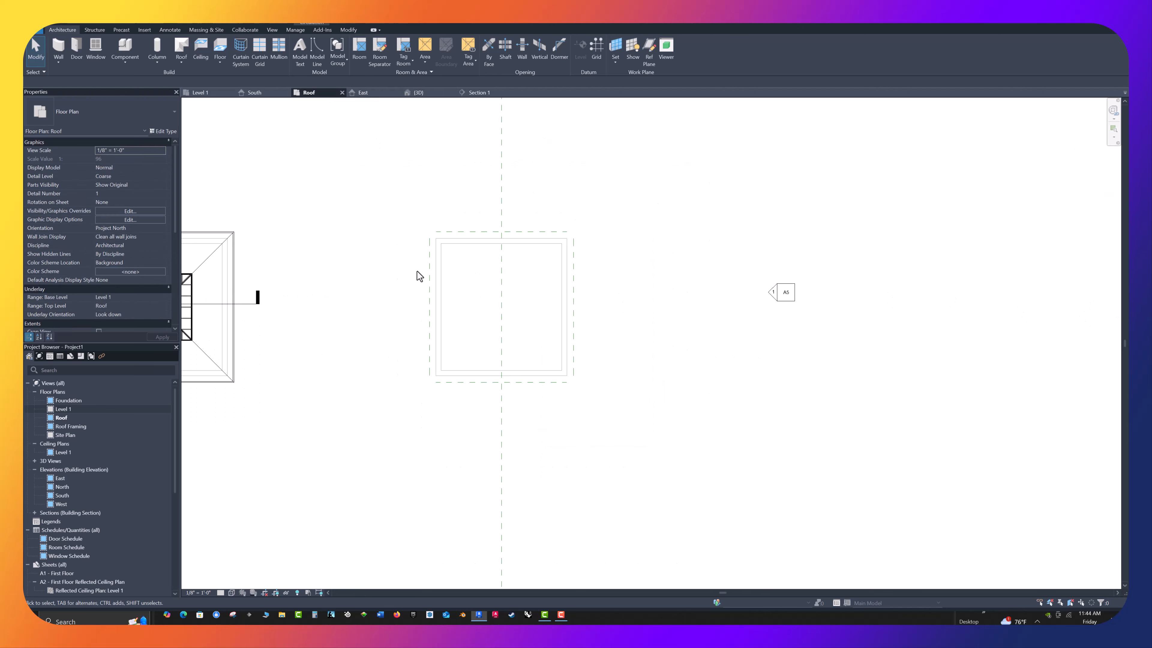
pyautogui.scroll(3, 465, 255)
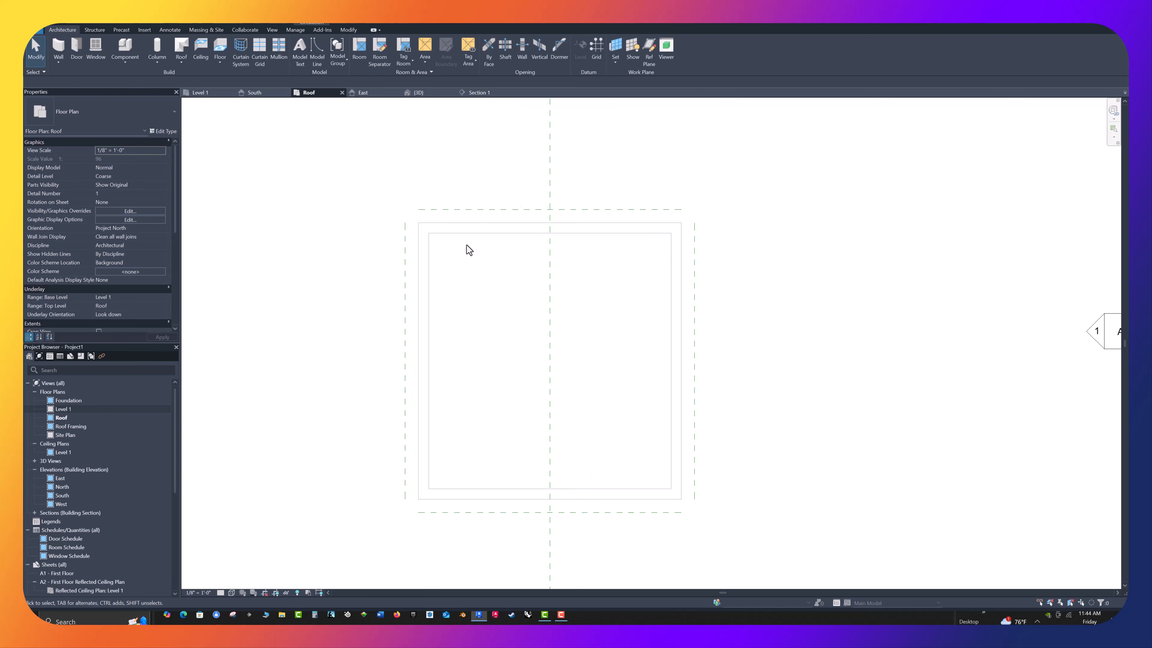
pyautogui.click(469, 210)
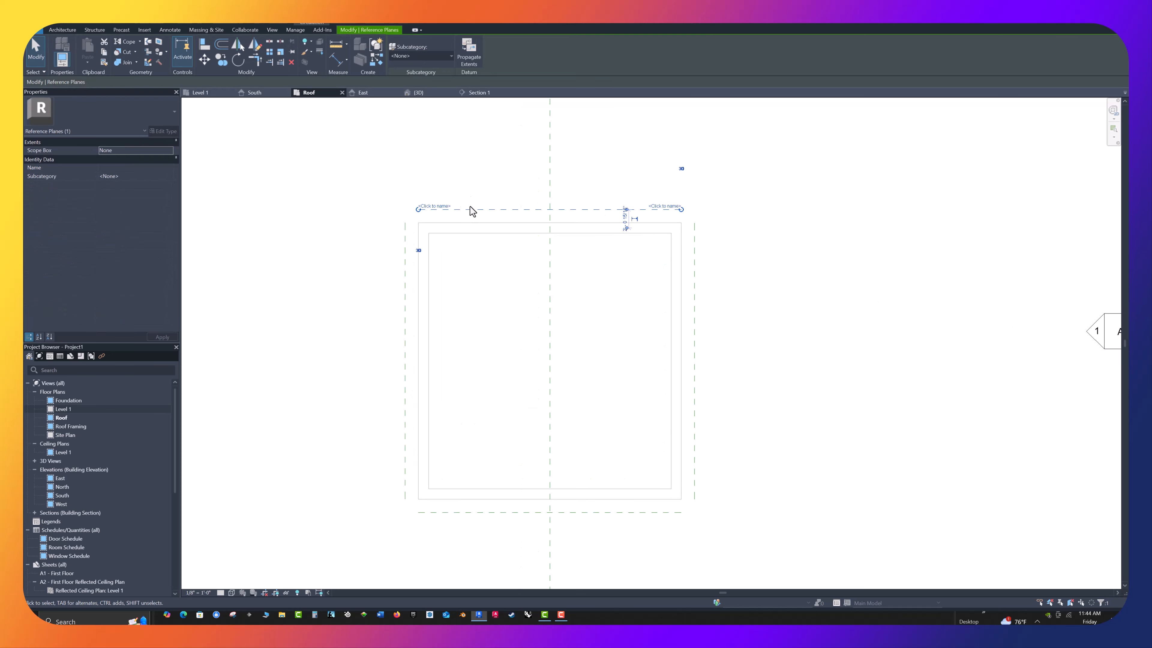
pyautogui.press('Delete')
pyautogui.click(694, 294)
pyautogui.press('Delete')
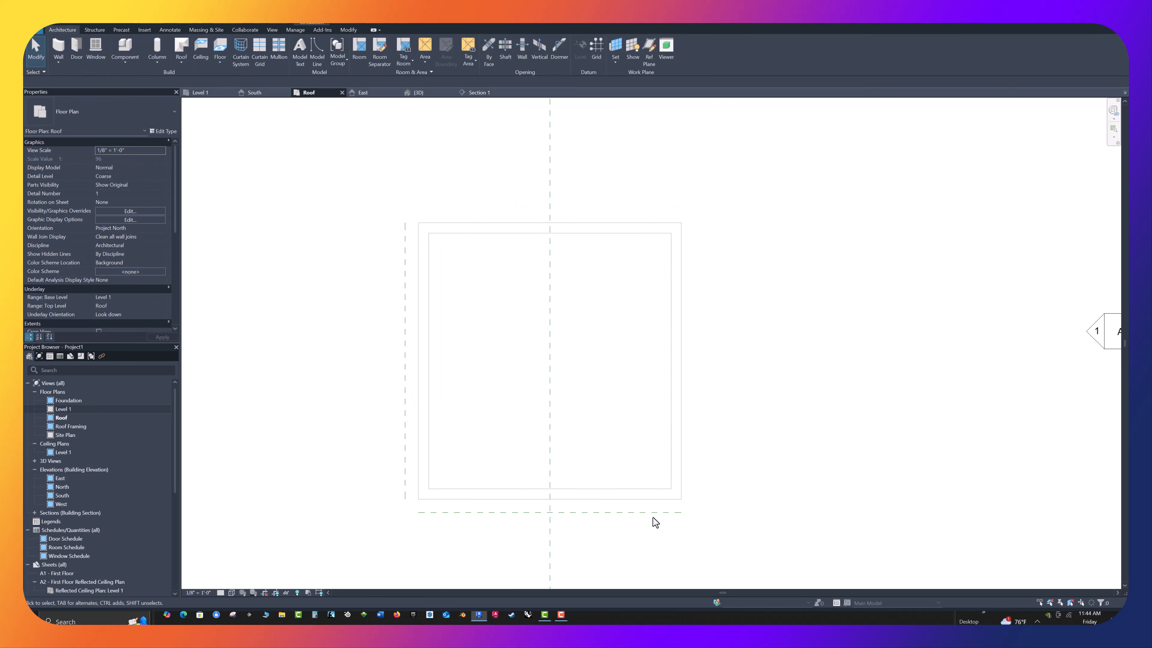
pyautogui.click(650, 518)
pyautogui.press('Delete')
pyautogui.click(405, 413)
pyautogui.press('Delete')
# Draw a horizontal reference plane across the right building from the left wall's midpoint to beyond the right wall
pyautogui.click(649, 50)
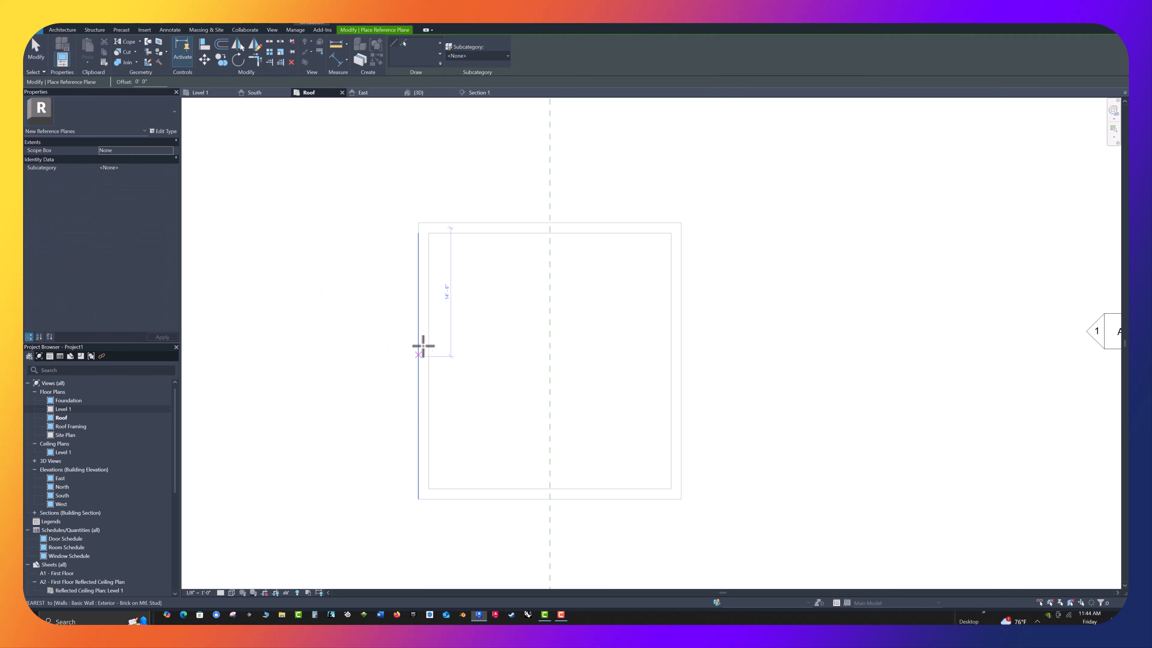
pyautogui.click(415, 359)
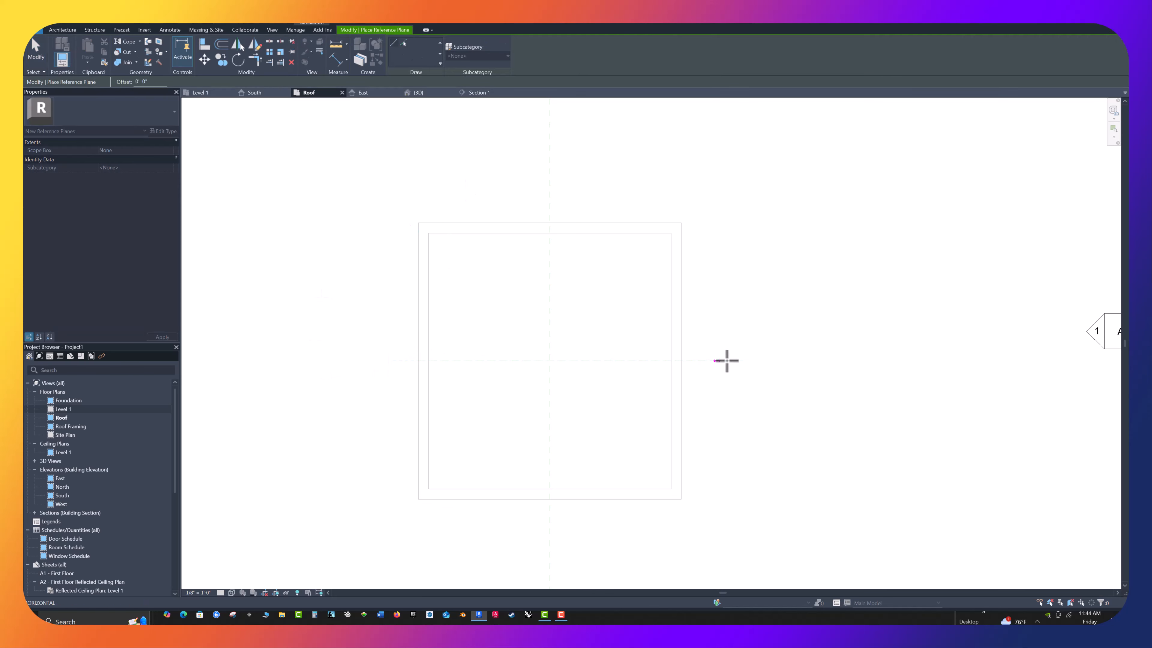
pyautogui.click(747, 361)
pyautogui.press('Escape')
pyautogui.press('Escape')
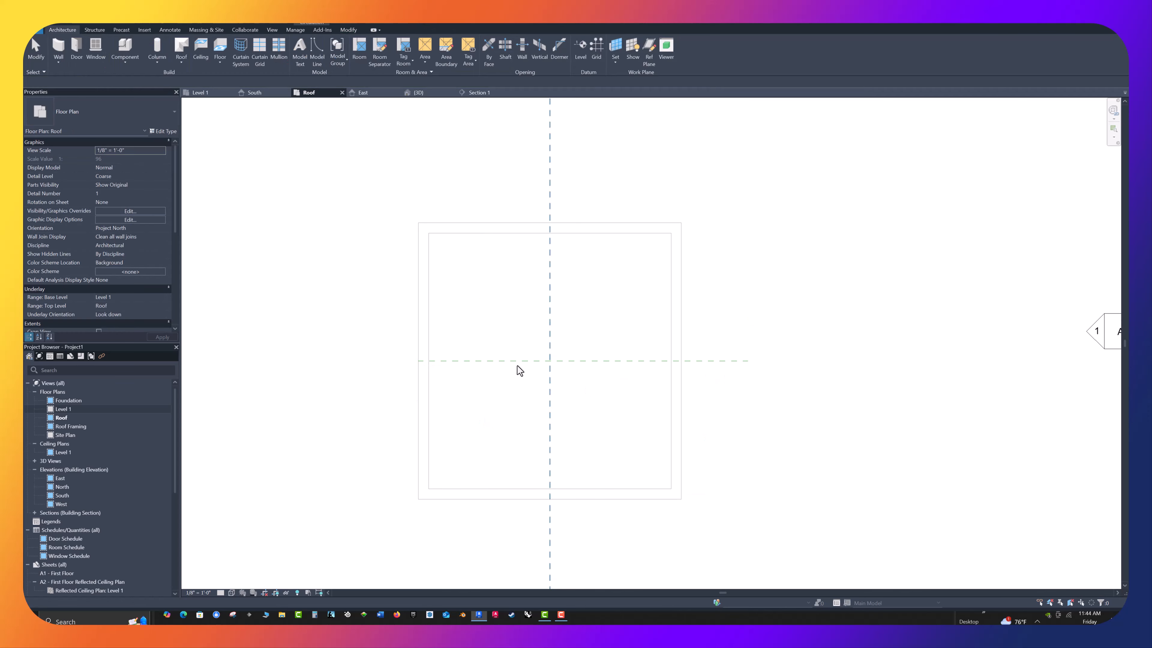
# Extend the horizontal reference plane's left end past the left wall, keeping the plane at the building's mid-depth
pyautogui.moveTo(481, 360); pyautogui.dragTo(462, 353)
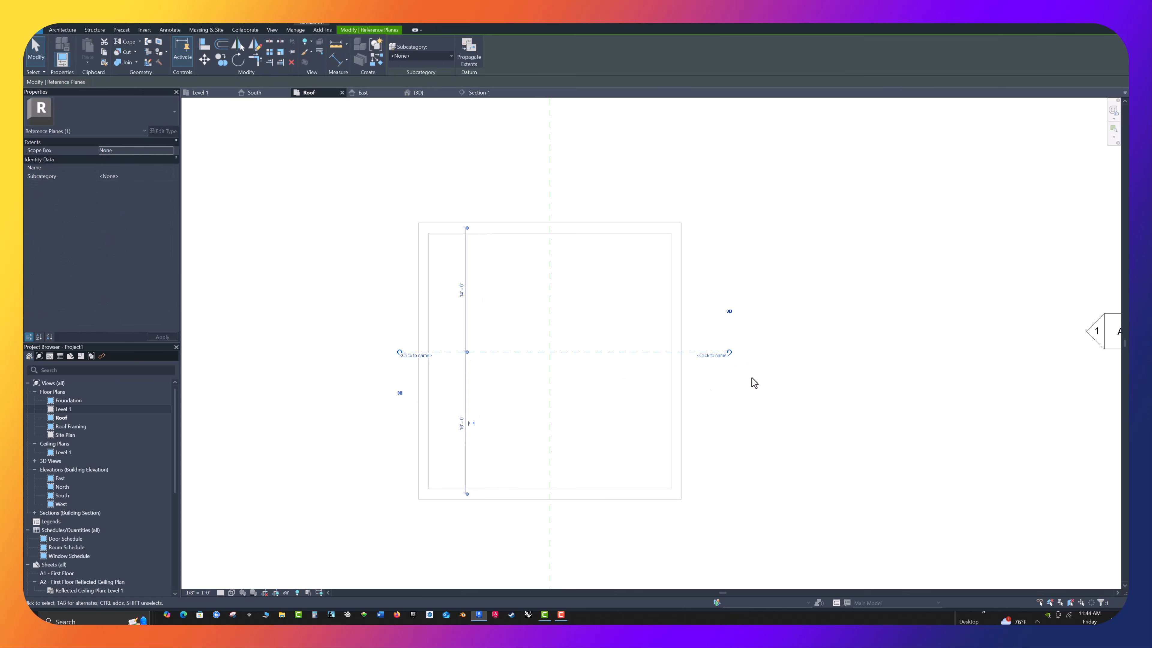
pyautogui.press('Escape')
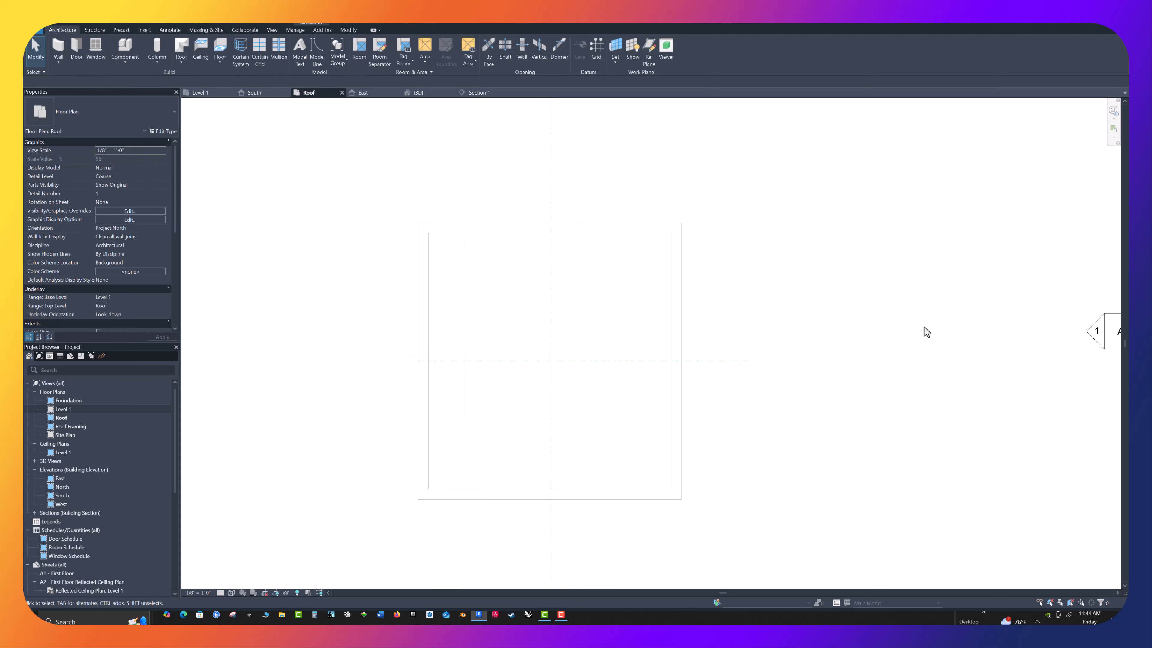
pyautogui.click(465, 361)
pyautogui.moveTo(419, 361); pyautogui.dragTo(386, 361)
pyautogui.press('Escape')
pyautogui.scroll(-2, 811, 321)
pyautogui.moveTo(800, 356); pyautogui.dragTo(769, 355, button='middle')
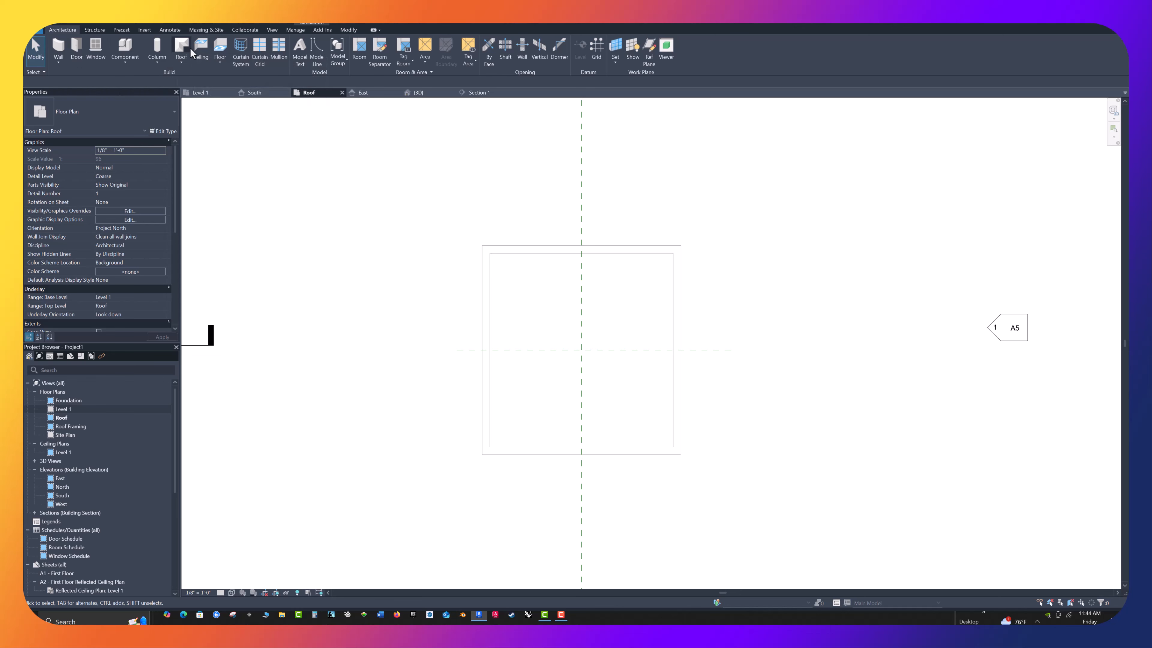
# Start a footprint roof of type Insulation on Metal Deck - EPDM with a 0' 0" overhang and Defines slope turned off
pyautogui.click(179, 59)
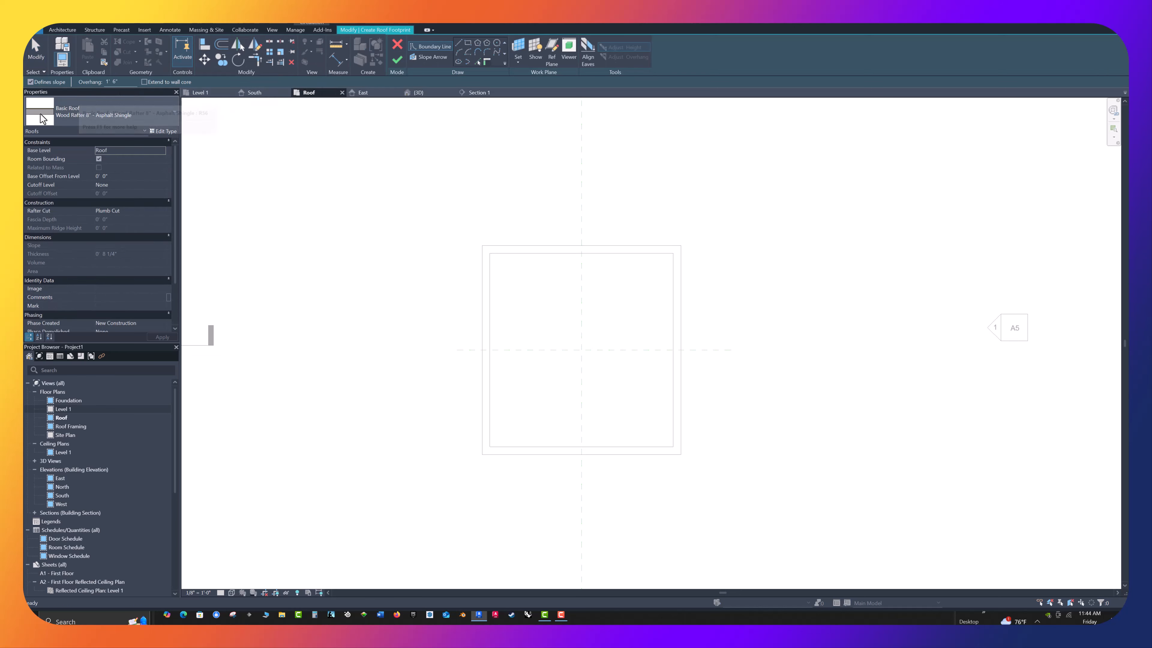
pyautogui.click(175, 113)
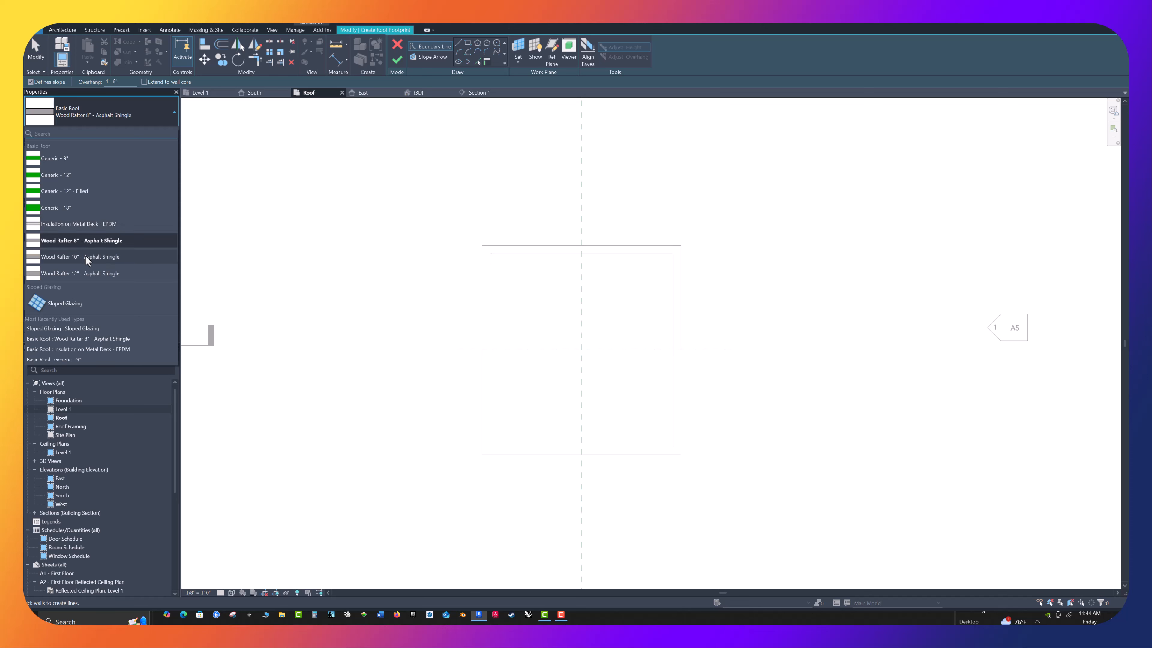
pyautogui.moveTo(61, 225)
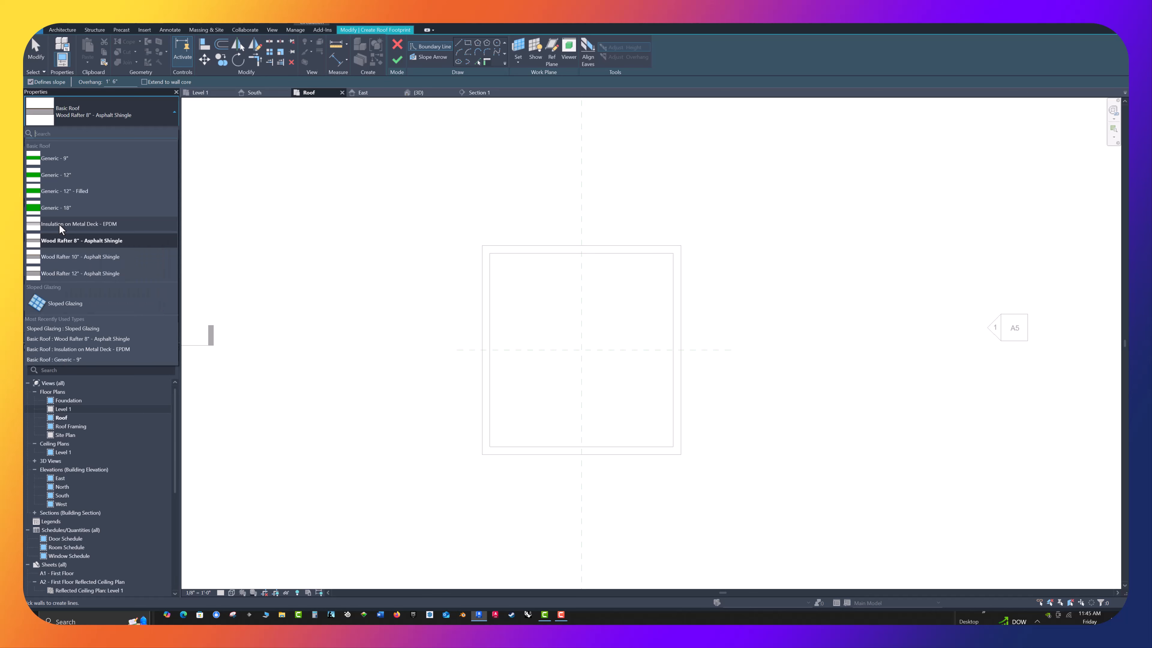
pyautogui.click(59, 224)
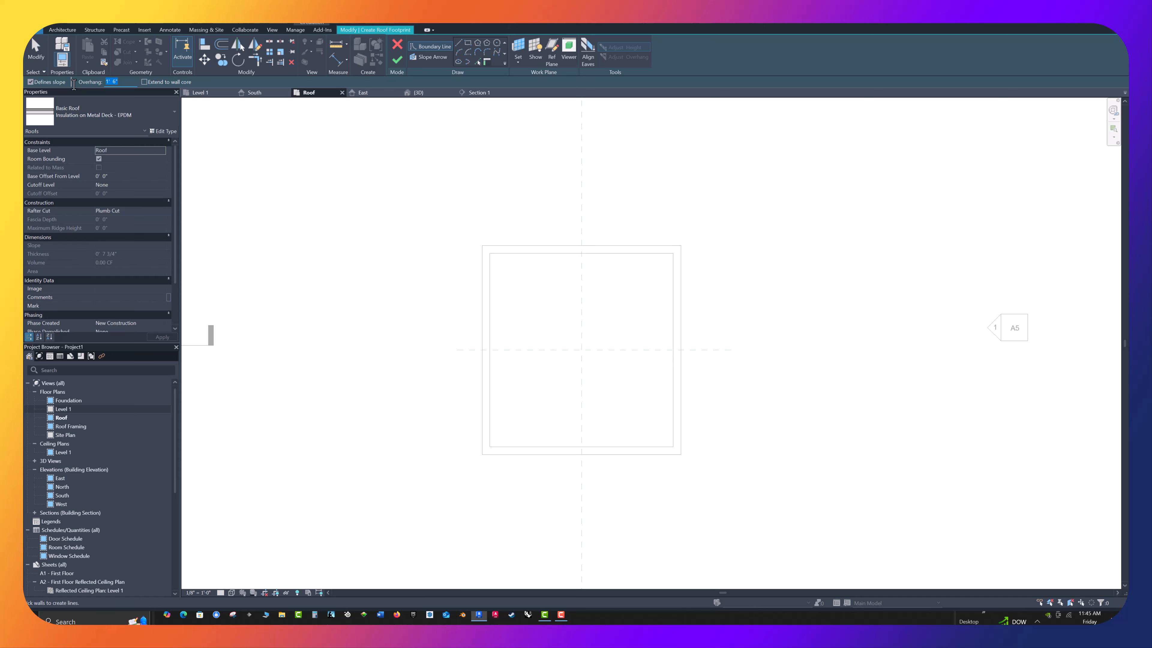
pyautogui.press('Return')
pyautogui.click(31, 81)
pyautogui.click(31, 82)
# Trace the roof boundary along the inner faces of the right building's four walls and finish the flat roof
pyautogui.click(548, 256)
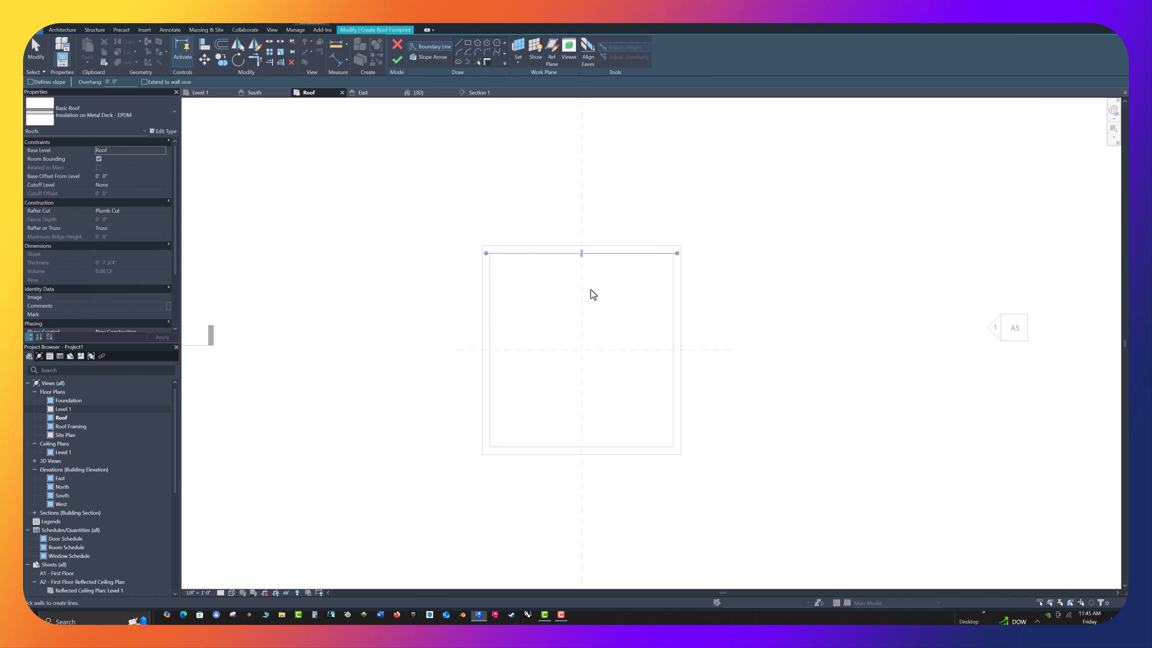
pyautogui.click(669, 303)
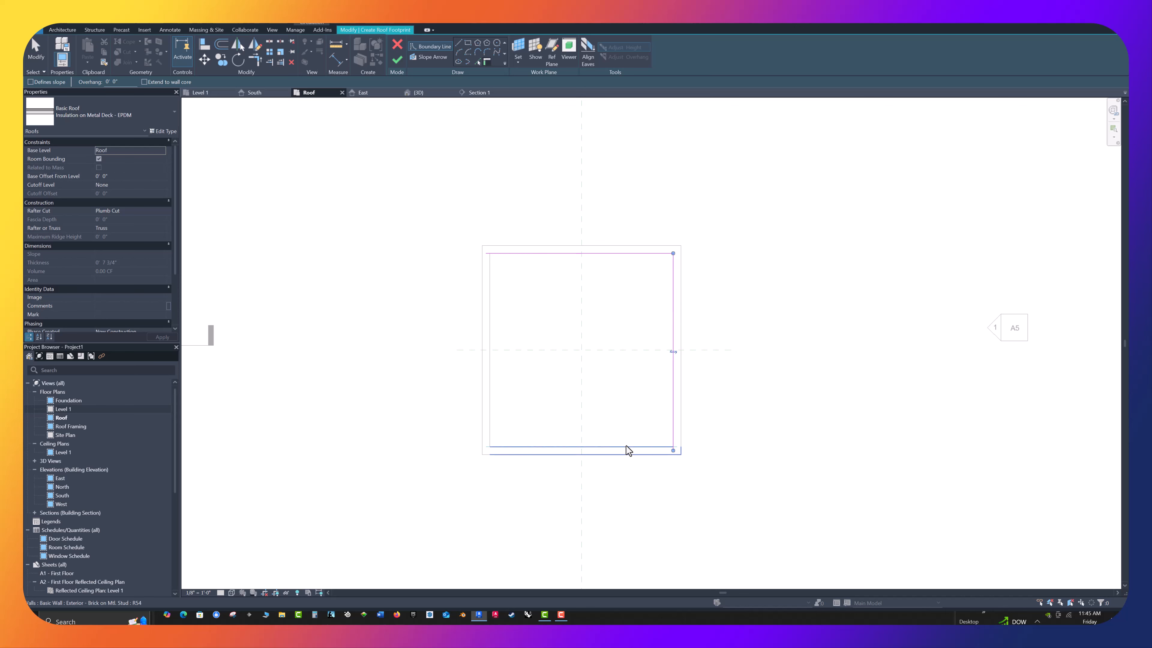
pyautogui.click(490, 356)
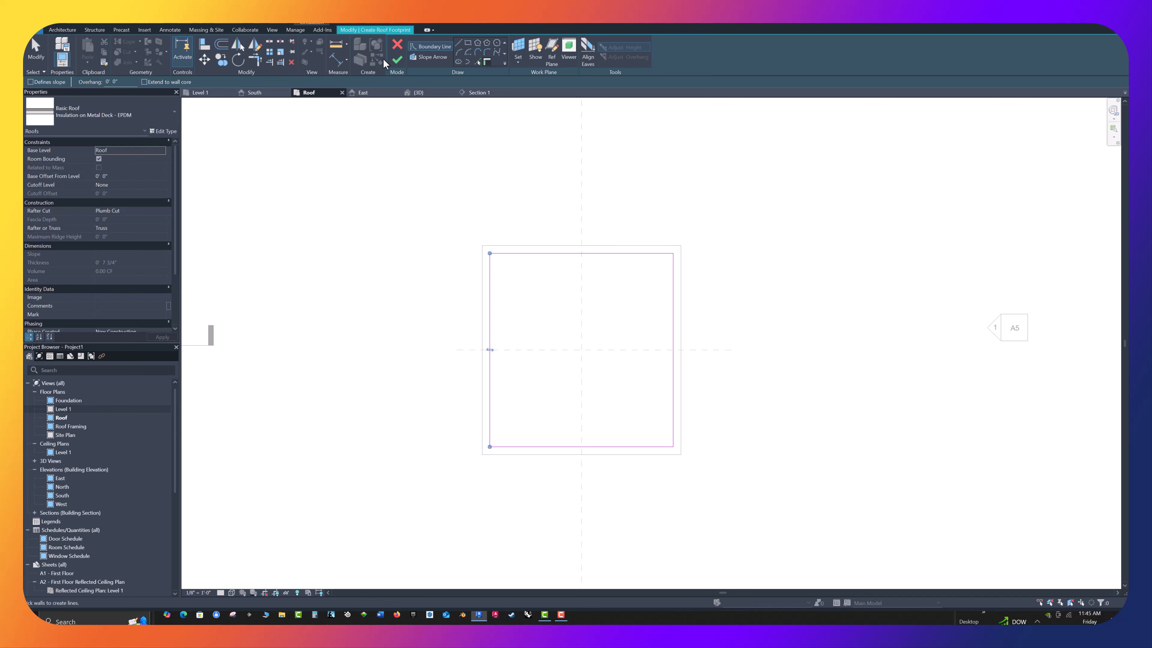
pyautogui.click(396, 59)
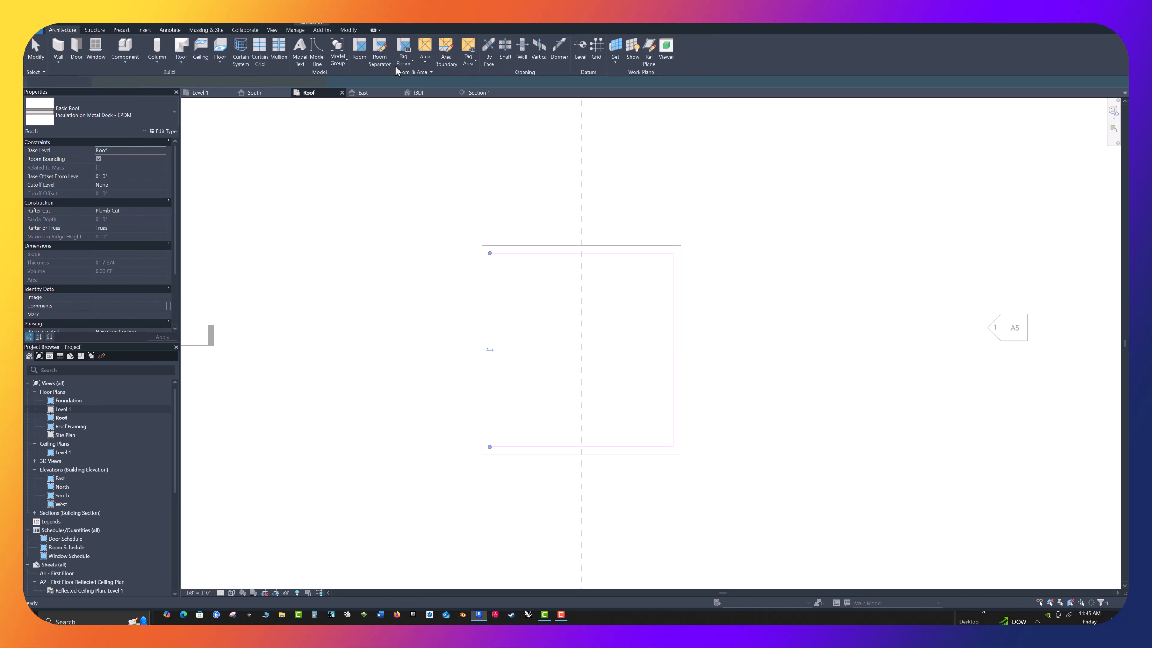
# Move the section line from the left building to cut across the right building near mid-depth, and open its section view
pyautogui.click(385, 302)
pyautogui.scroll(-4, 431, 309)
pyautogui.scroll(3, 301, 334)
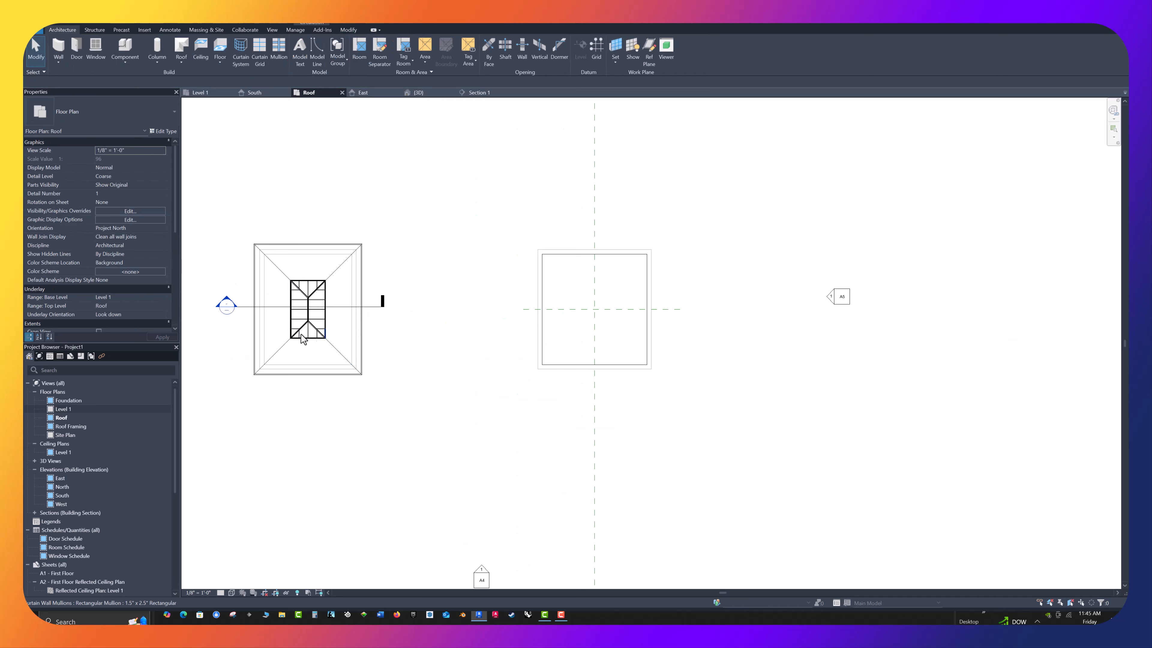
pyautogui.moveTo(244, 306); pyautogui.dragTo(536, 313)
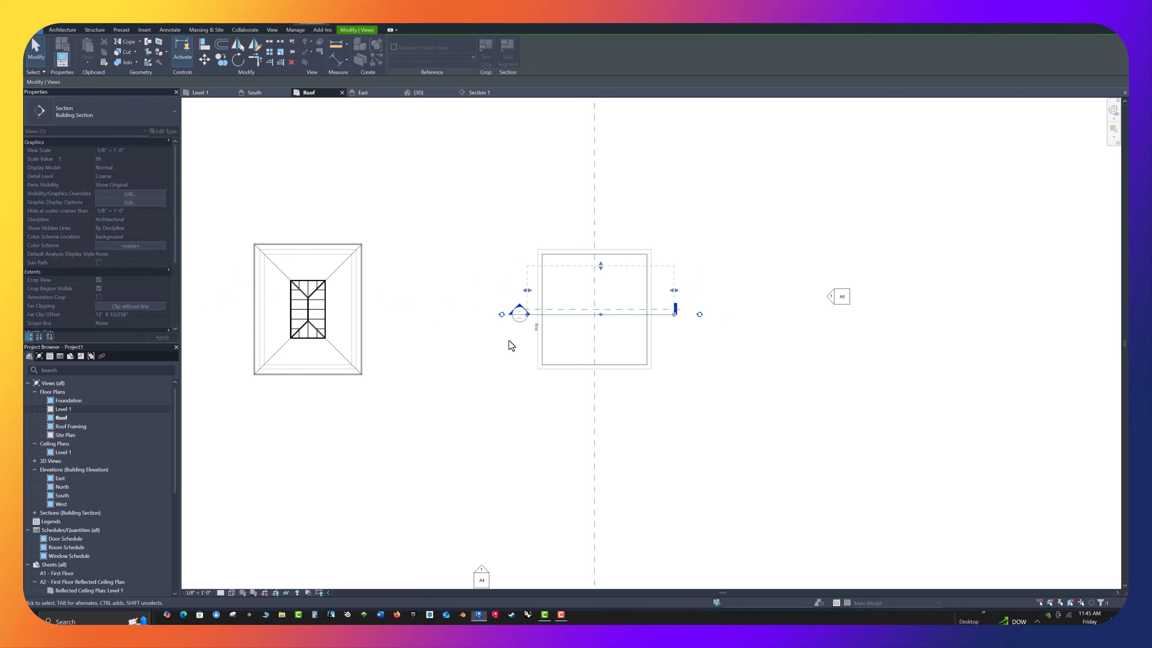
pyautogui.click(510, 343)
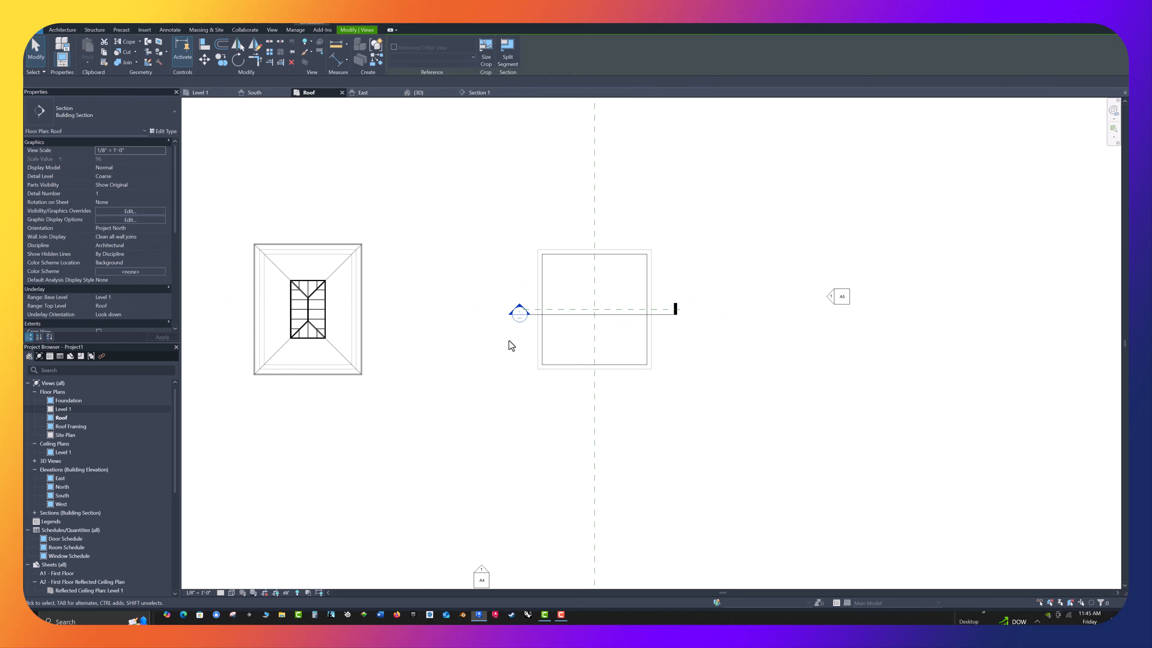
pyautogui.doubleClick(520, 313)
# Set the section view's detail level to Medium and examine the roof layers where they meet the wall
pyautogui.scroll(-3, 526, 335)
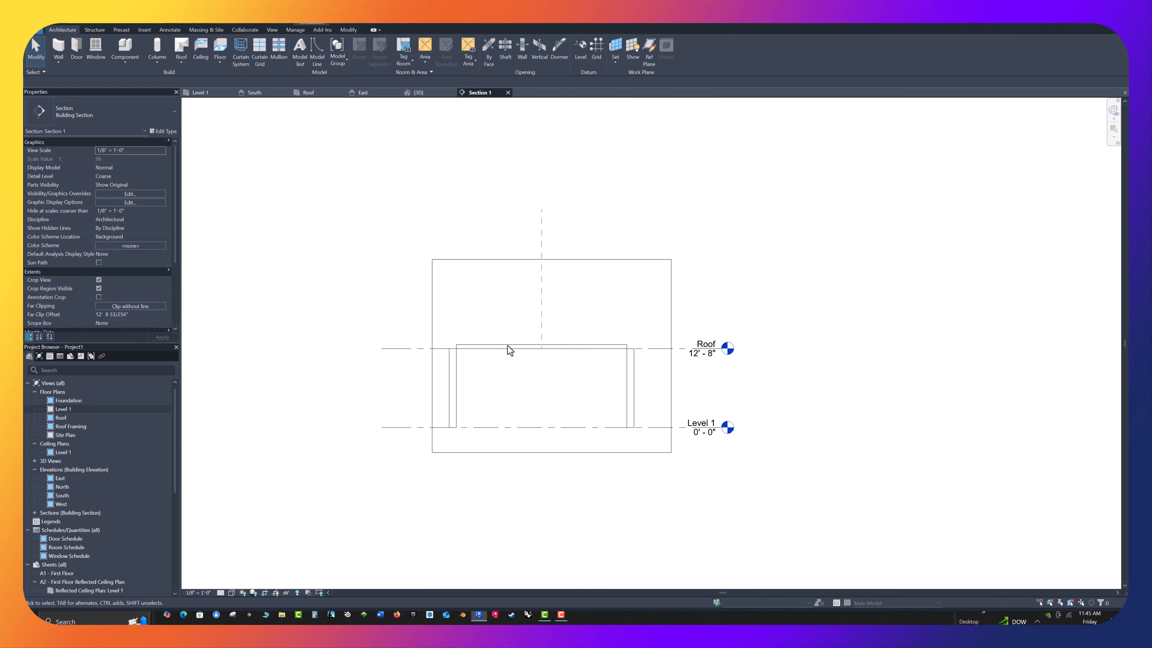
pyautogui.scroll(4, 472, 365)
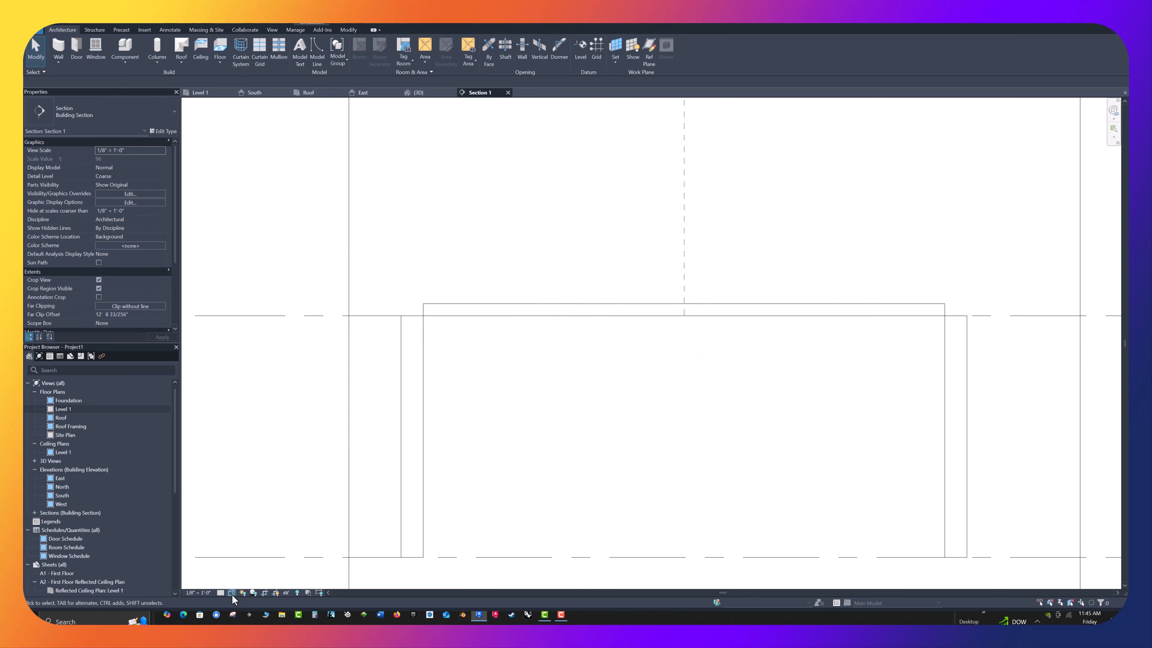
pyautogui.click(221, 592)
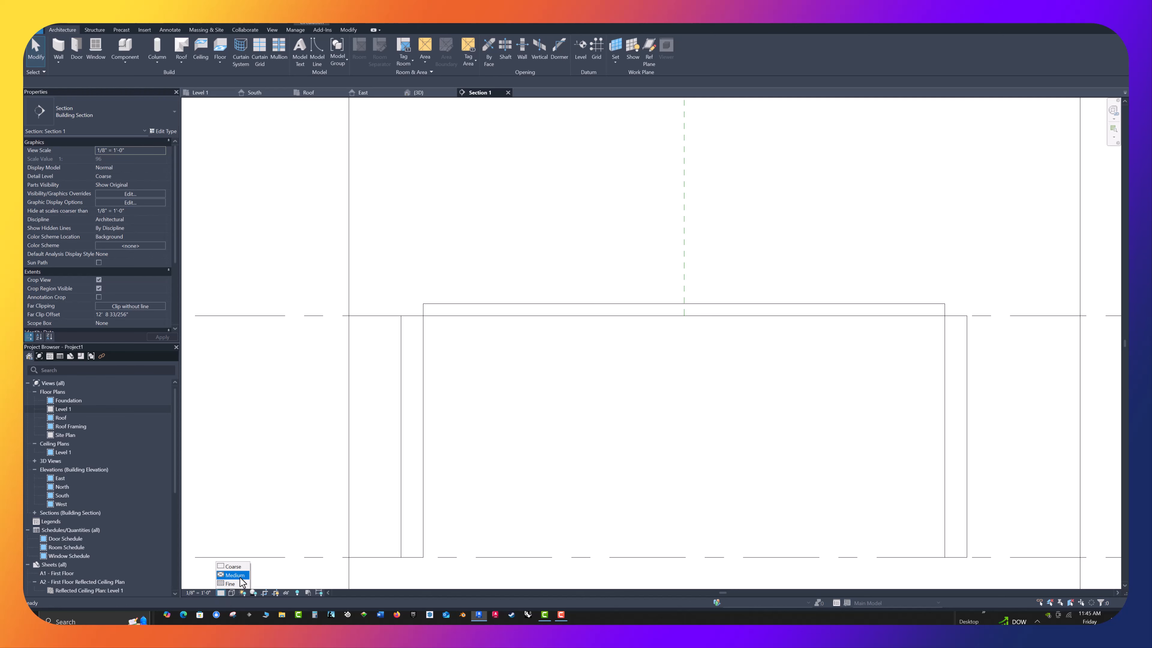
pyautogui.click(241, 577)
pyautogui.scroll(3, 454, 313)
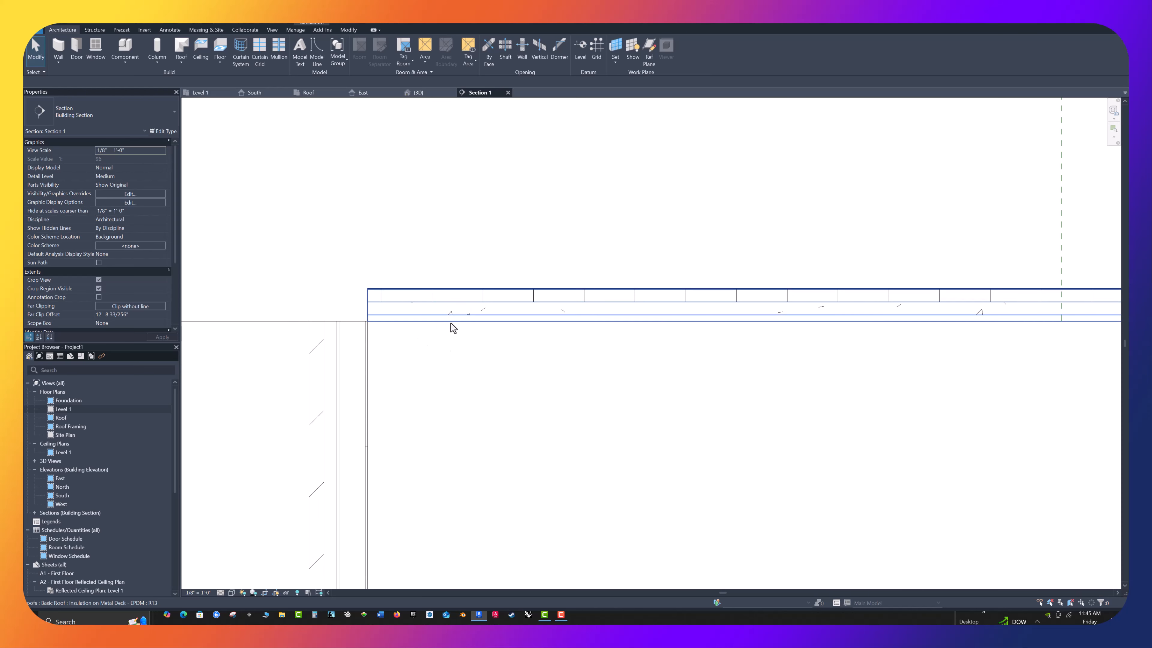
pyautogui.scroll(-10, 489, 361)
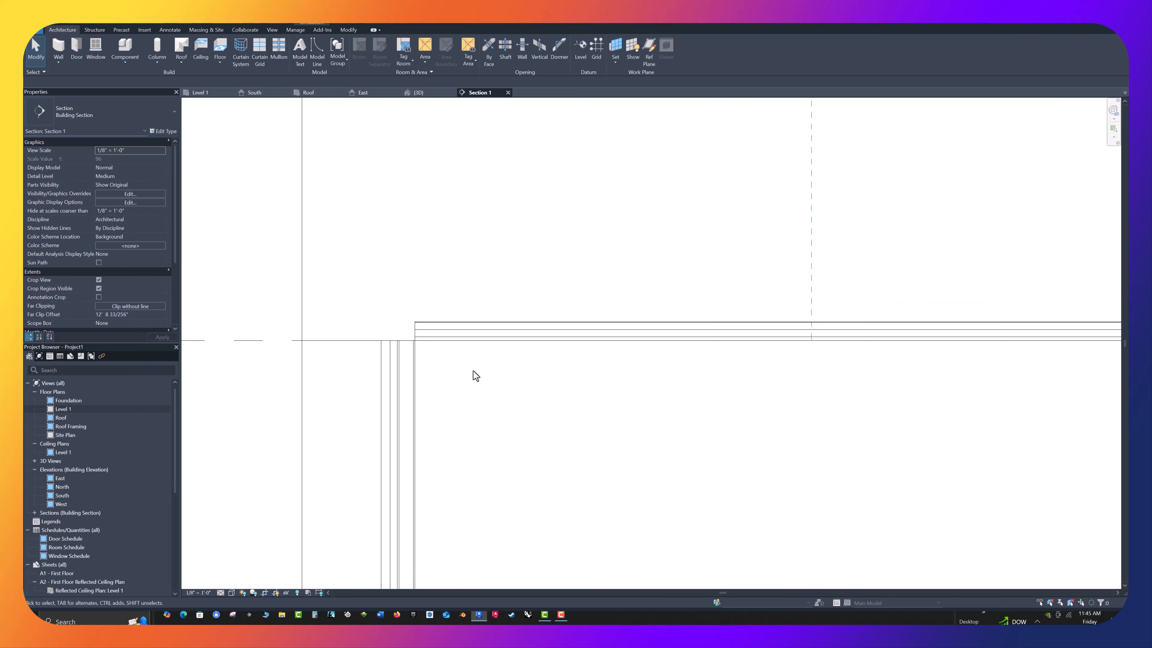
pyautogui.scroll(2, 492, 391)
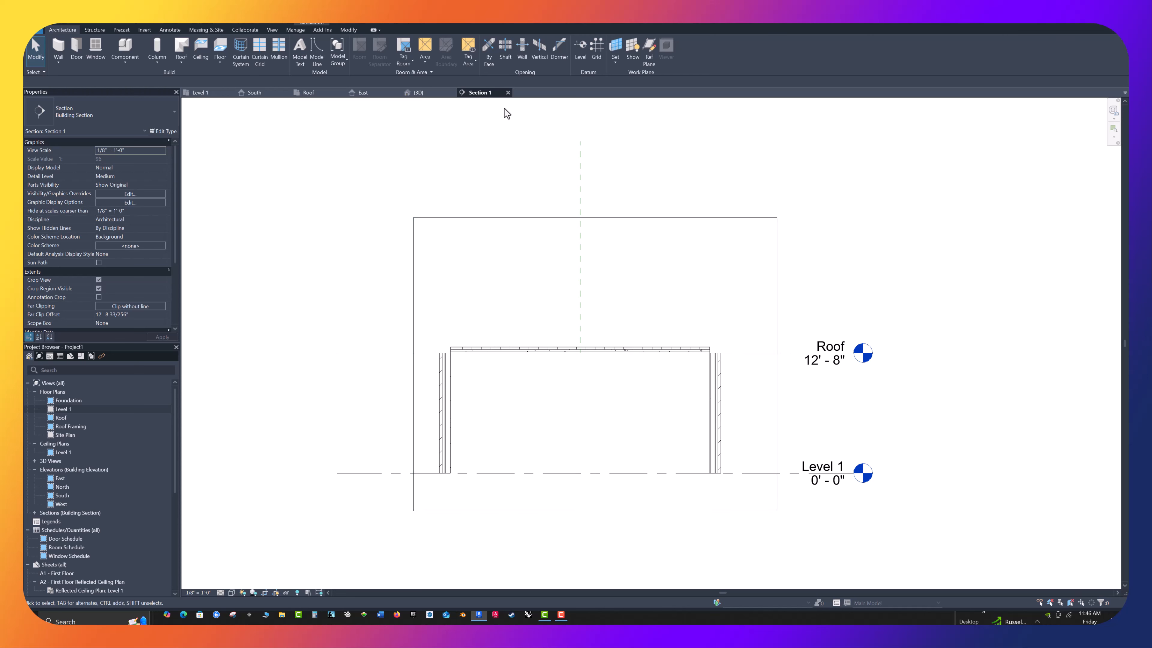
# In the 3D view, give the right building's four walls a top offset of 3' to form a parapet
pyautogui.click(420, 93)
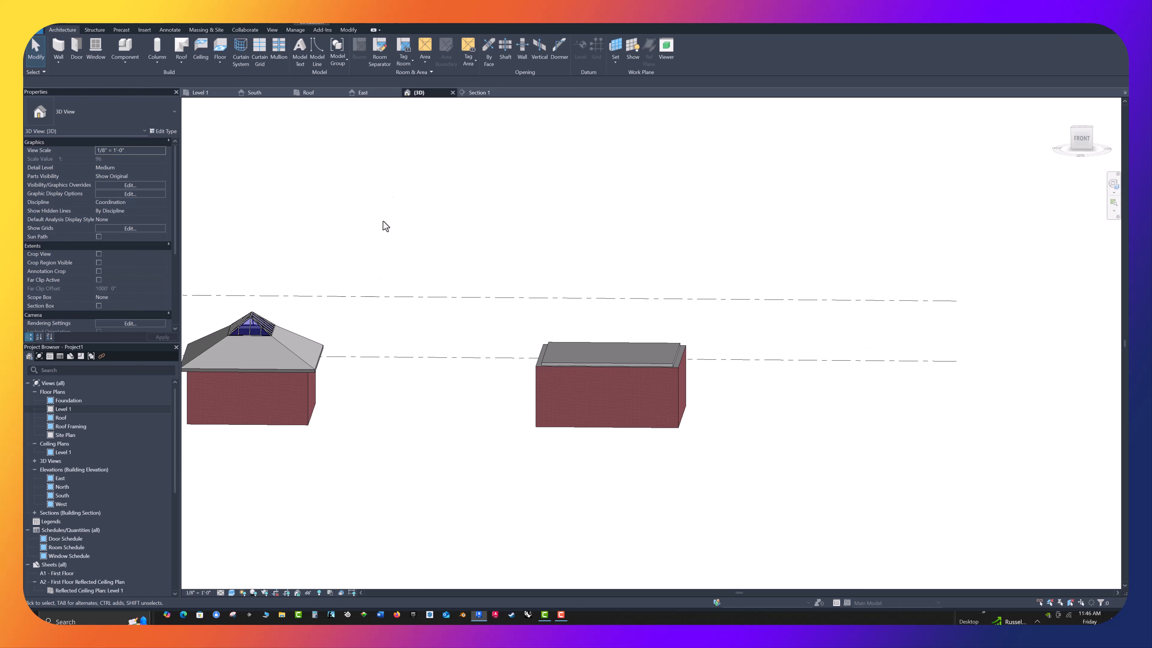
pyautogui.moveTo(686, 481); pyautogui.dragTo(471, 403)
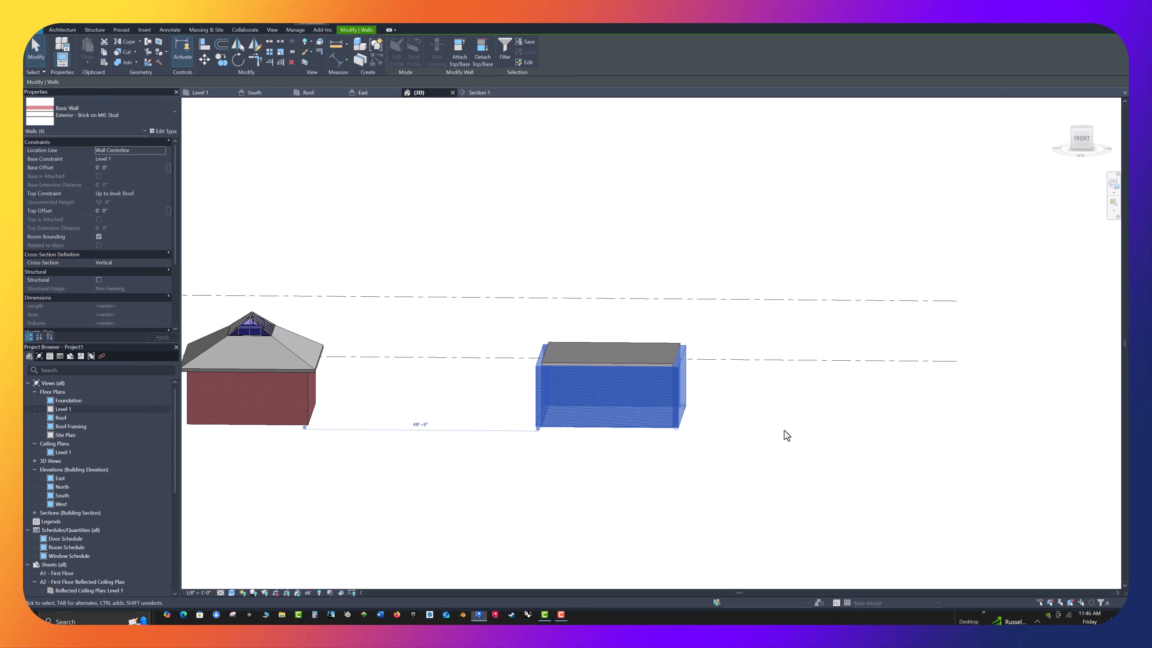
pyautogui.keyDown('shift'); pyautogui.moveTo(787, 449); pyautogui.dragTo(851, 489, button='middle'); pyautogui.keyUp('shift')
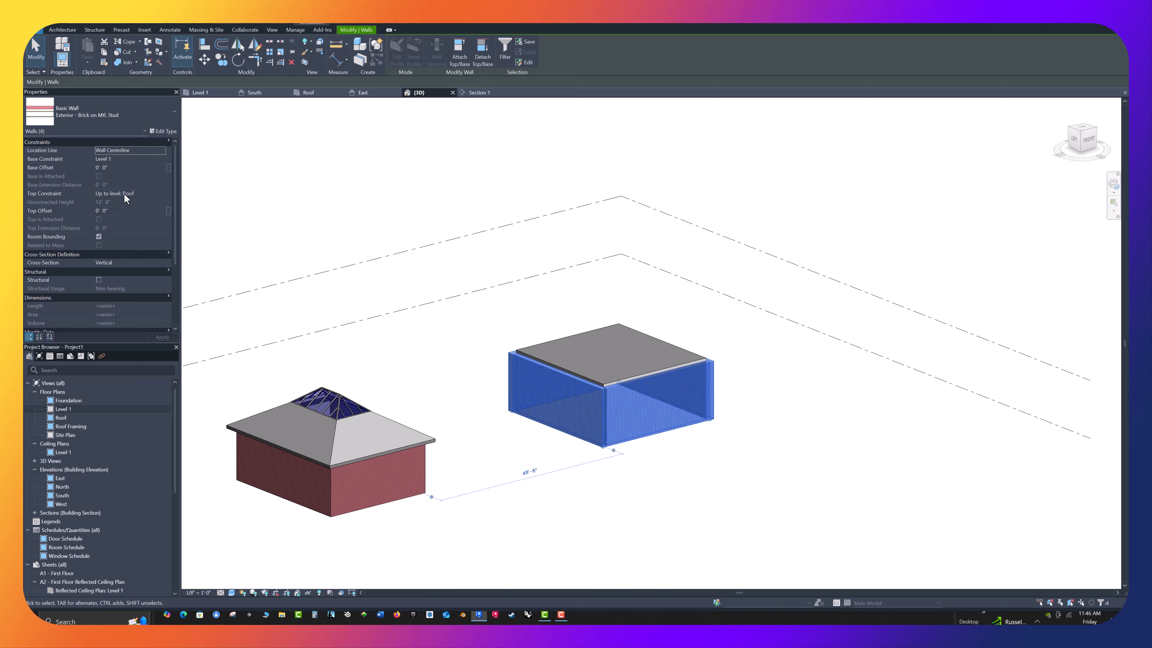
pyautogui.click(112, 212)
pyautogui.write('3')
pyautogui.click(160, 336)
pyautogui.click(438, 304)
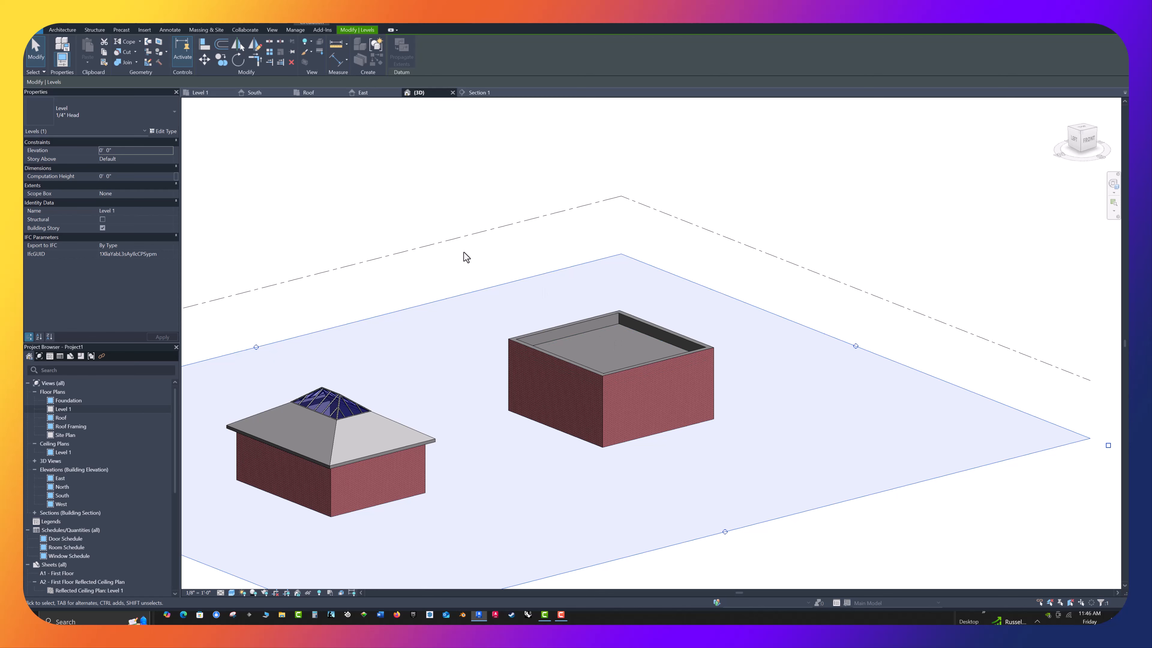
pyautogui.scroll(1, 463, 253)
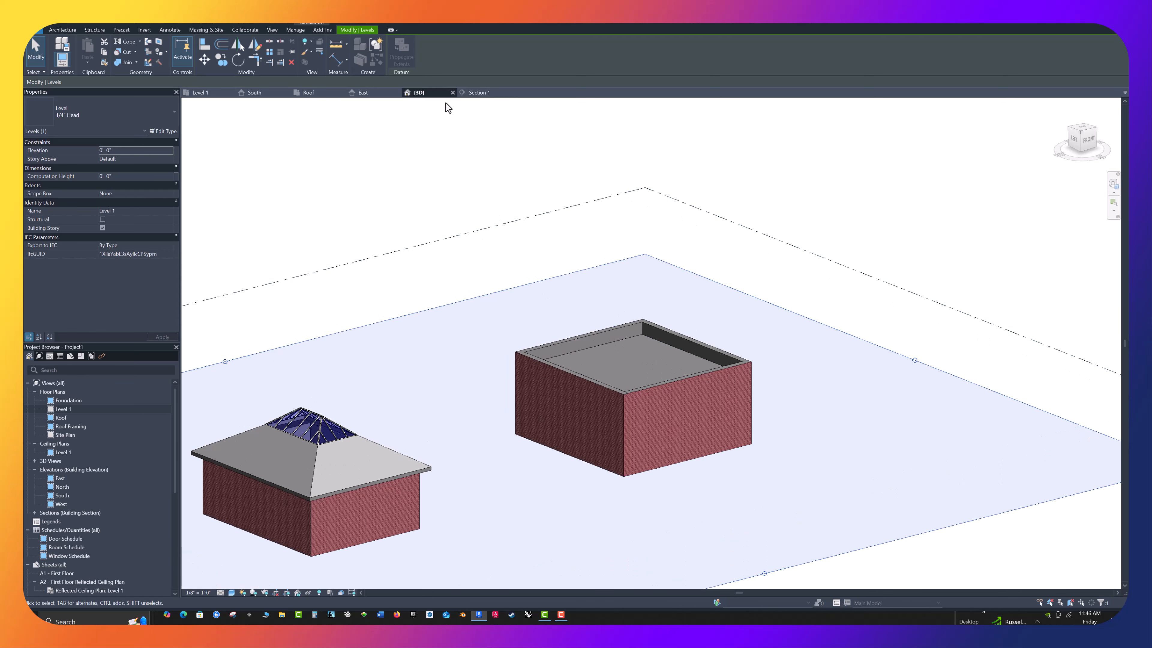
# In the Roof plan, select the right building's flat EPDM roof and start modifying its sub-elements
pyautogui.click(310, 93)
pyautogui.scroll(2, 567, 290)
pyautogui.scroll(1, 565, 287)
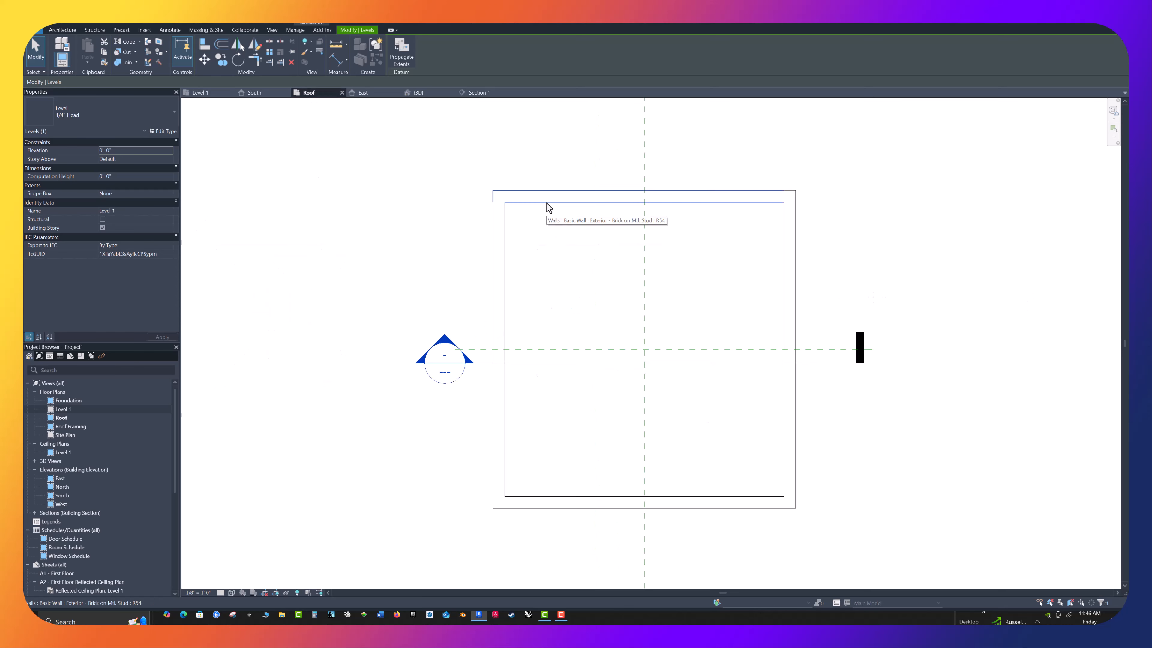
pyautogui.press('Tab')
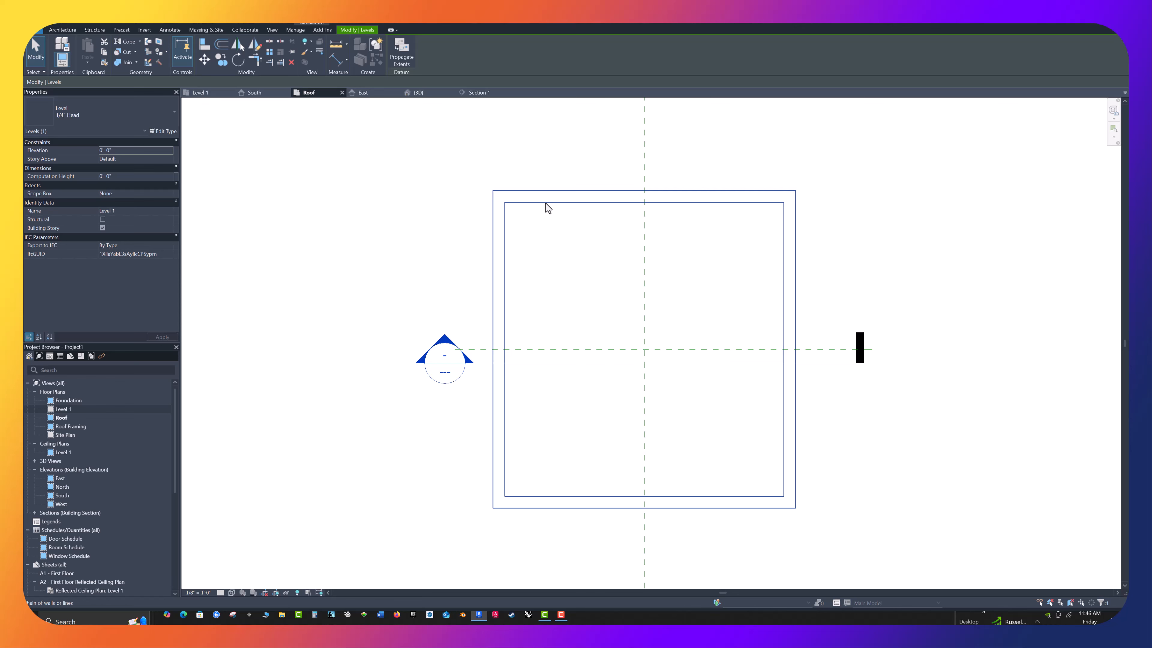
pyautogui.press('Tab')
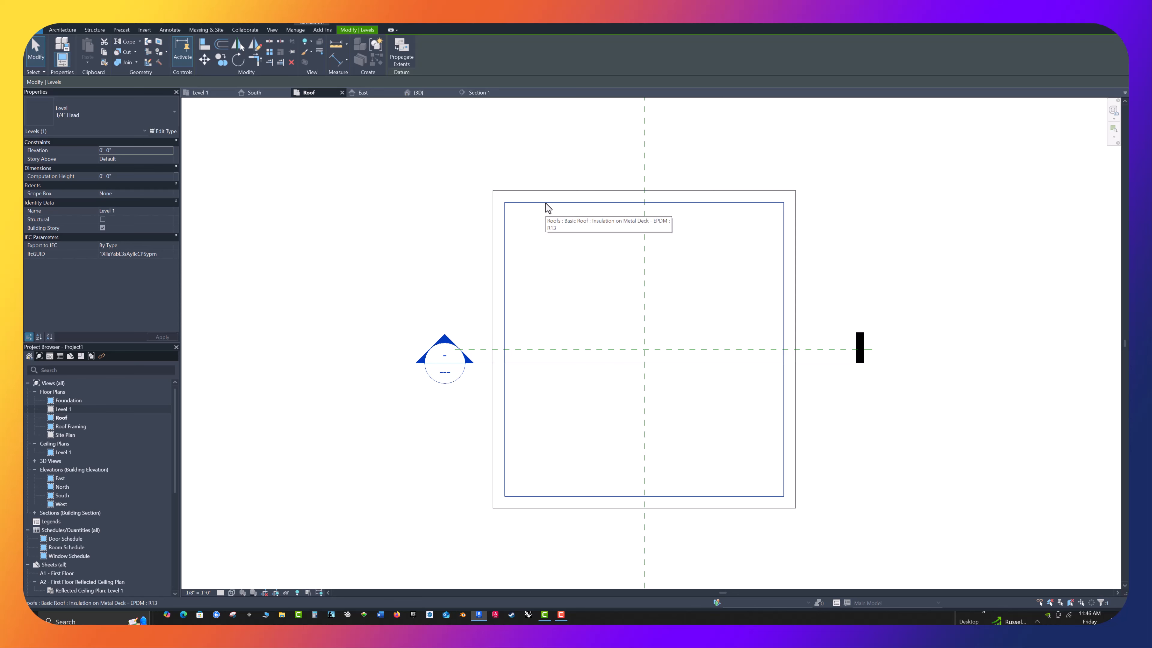
pyautogui.click(548, 208)
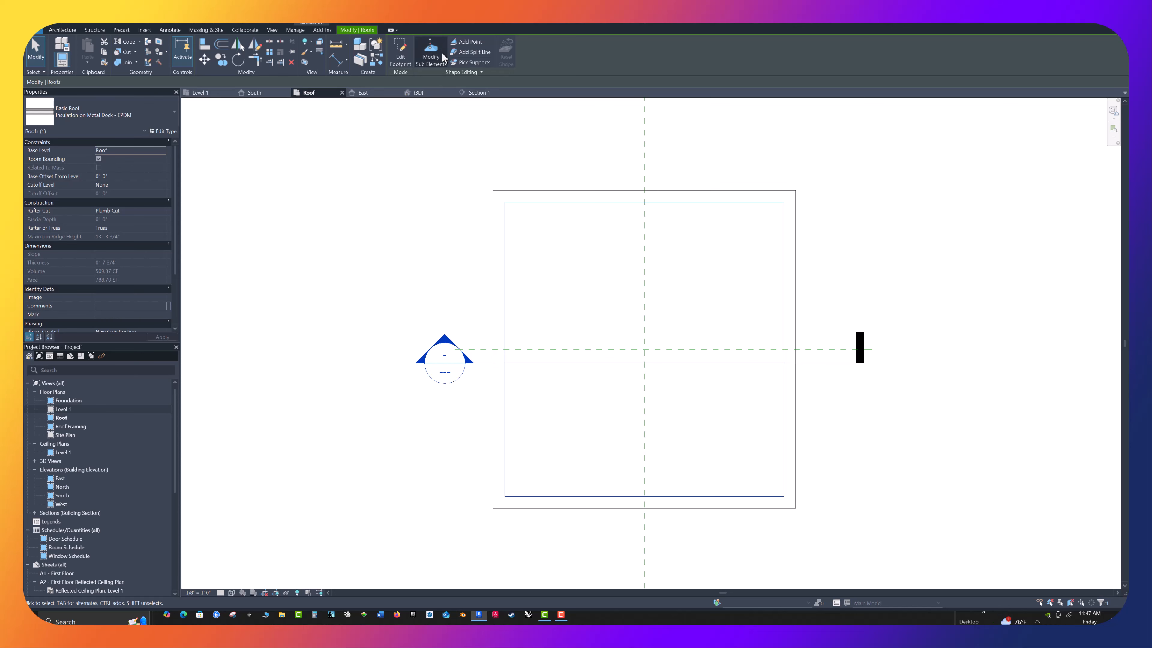
pyautogui.click(427, 60)
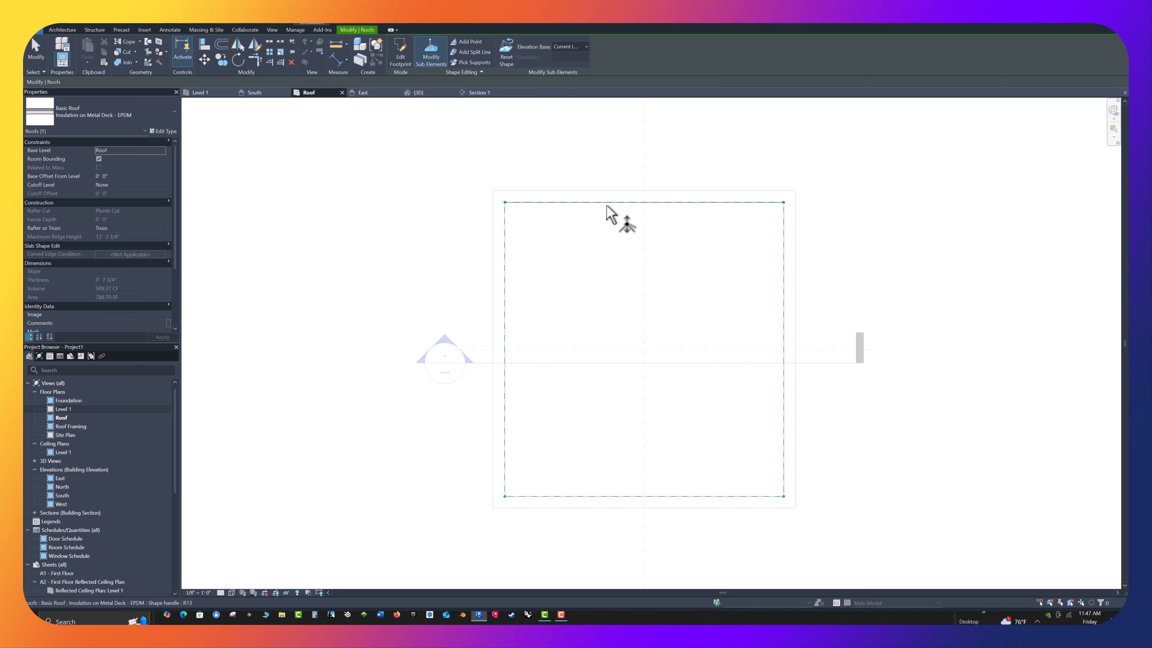
# Set the elevation of the flat roof's upper-left corner point to 0' 9"
pyautogui.click(505, 203)
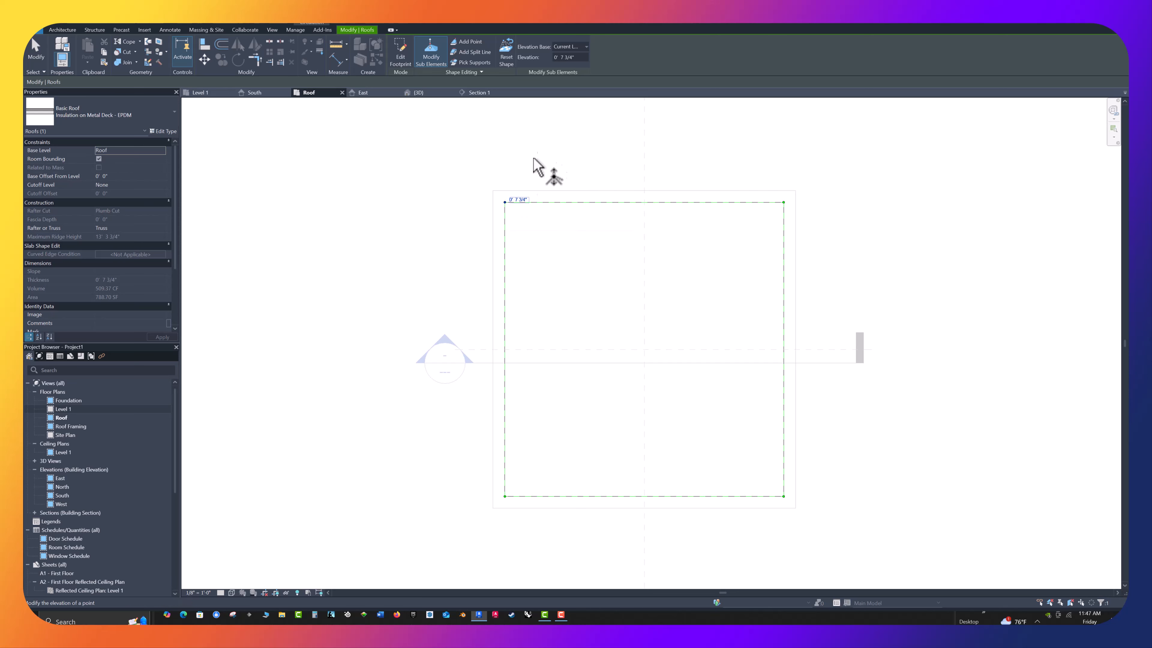
pyautogui.click(585, 46)
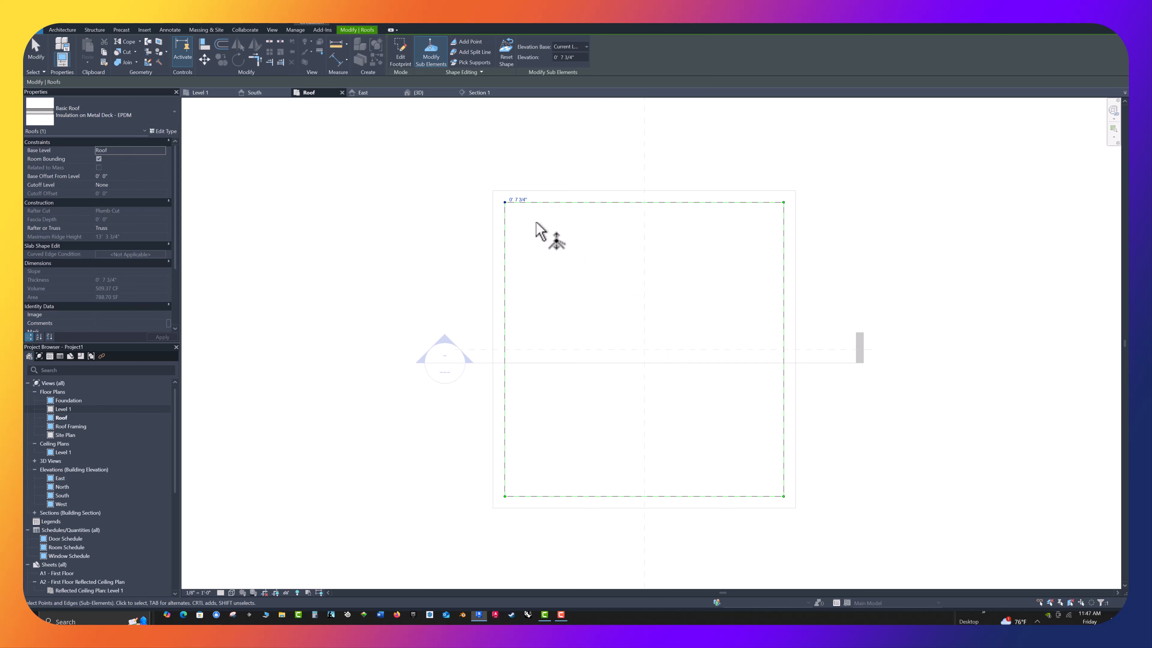
pyautogui.click(520, 202)
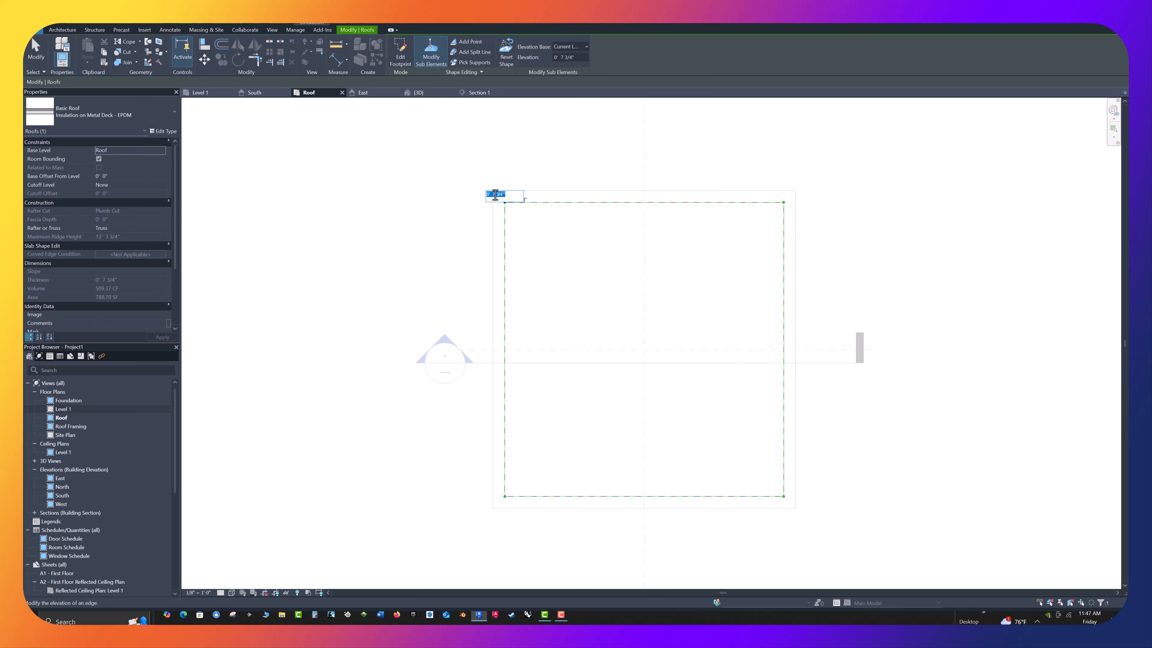
pyautogui.moveTo(491, 194); pyautogui.dragTo(510, 194)
pyautogui.write("0' 0 9")
pyautogui.moveTo(501, 195); pyautogui.dragTo(428, 191)
pyautogui.write('0 9')
pyautogui.press('Return')
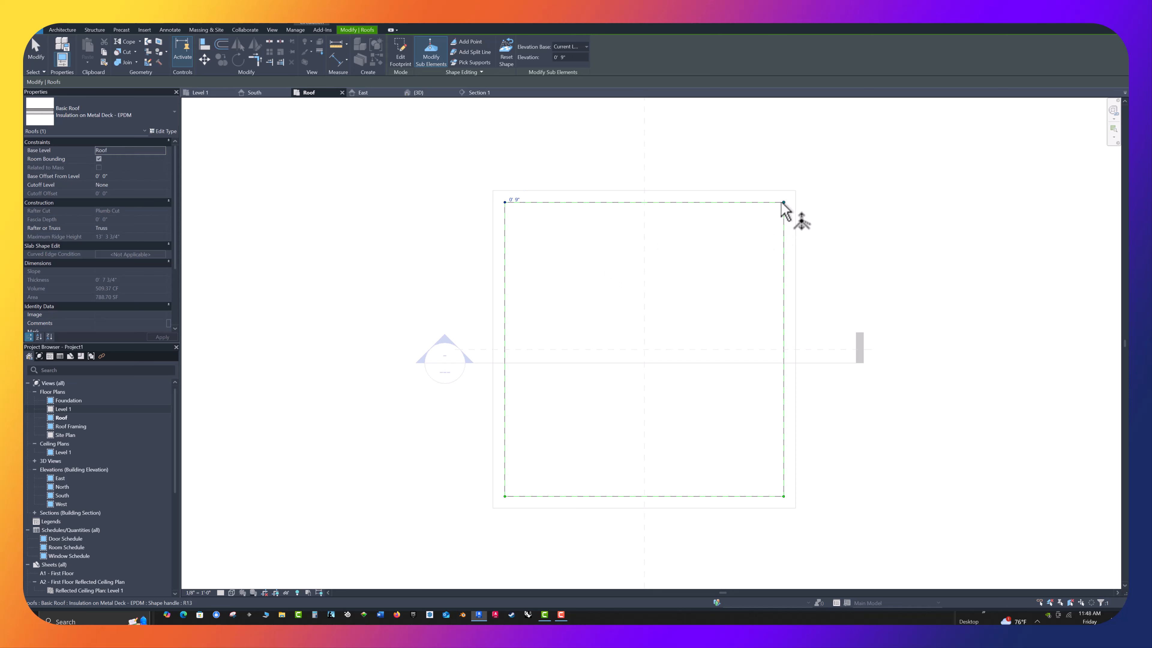
# Set the elevation of the flat roof's upper-right corner point to 0' 9"
pyautogui.click(783, 203)
pyautogui.click(801, 202)
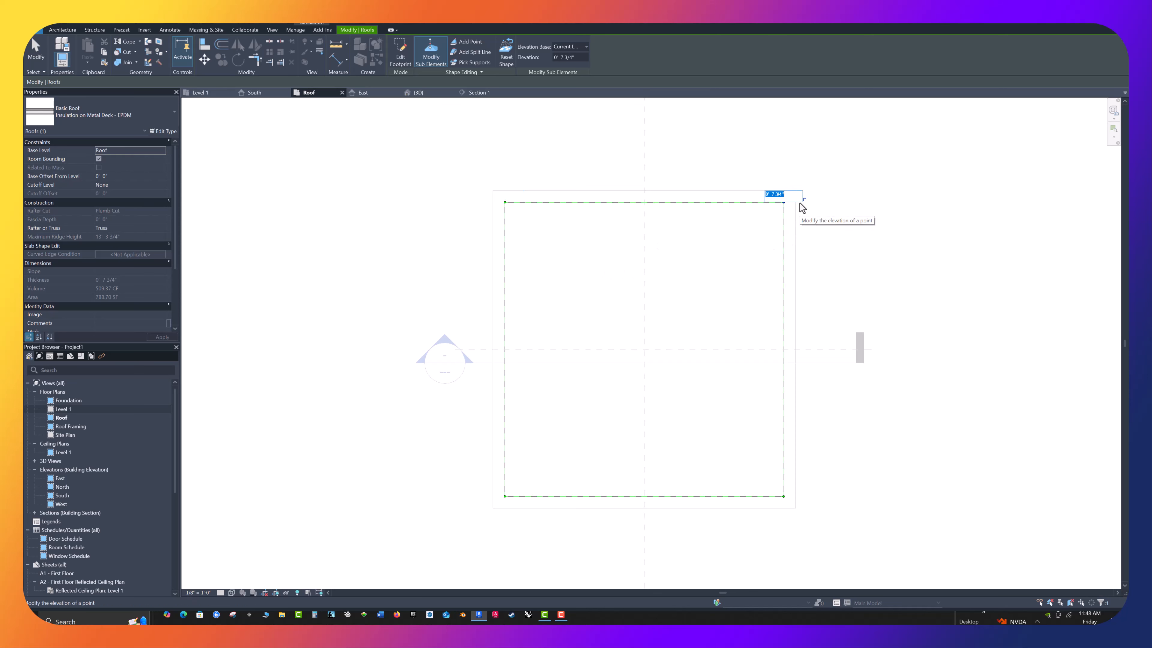
pyautogui.write("0'")
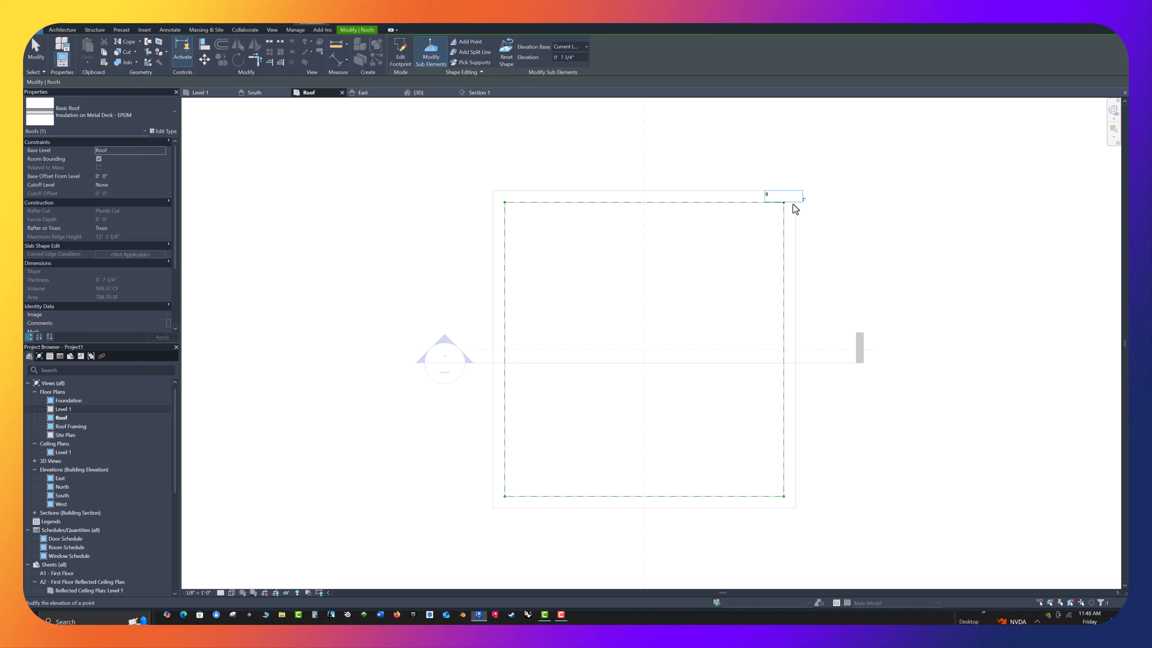
pyautogui.write('  9')
pyautogui.press('Return')
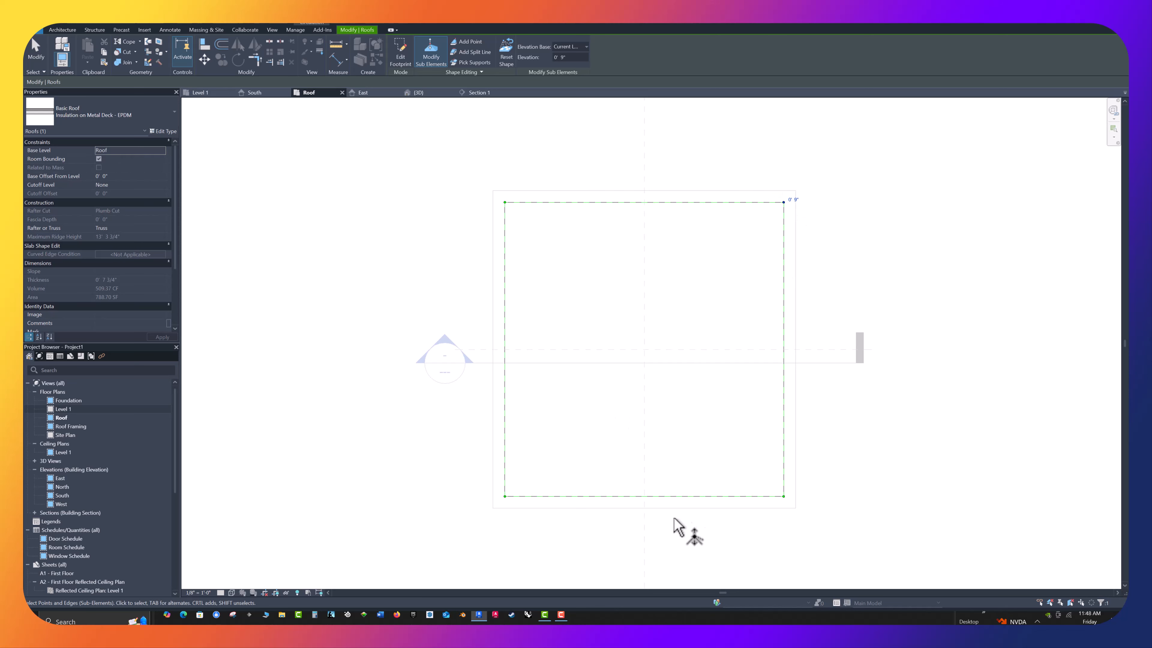
# Set the elevation of the flat roof's lower-right corner point to 0' 9"
pyautogui.click(784, 498)
pyautogui.click(798, 495)
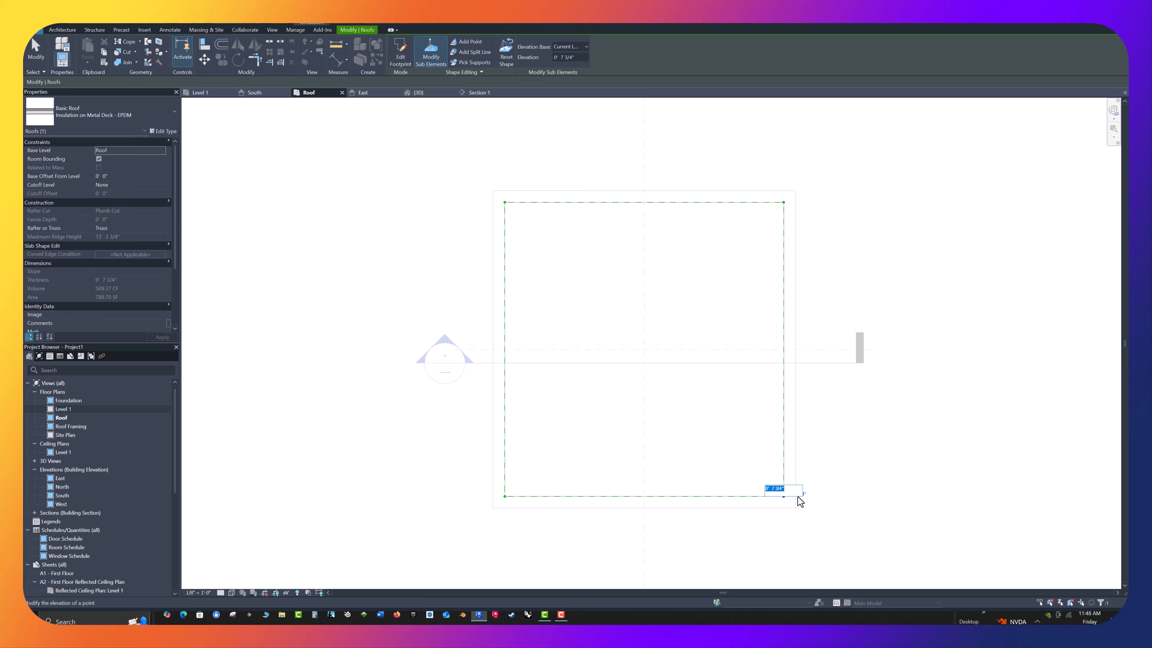
pyautogui.write("0' 9")
pyautogui.press('Return')
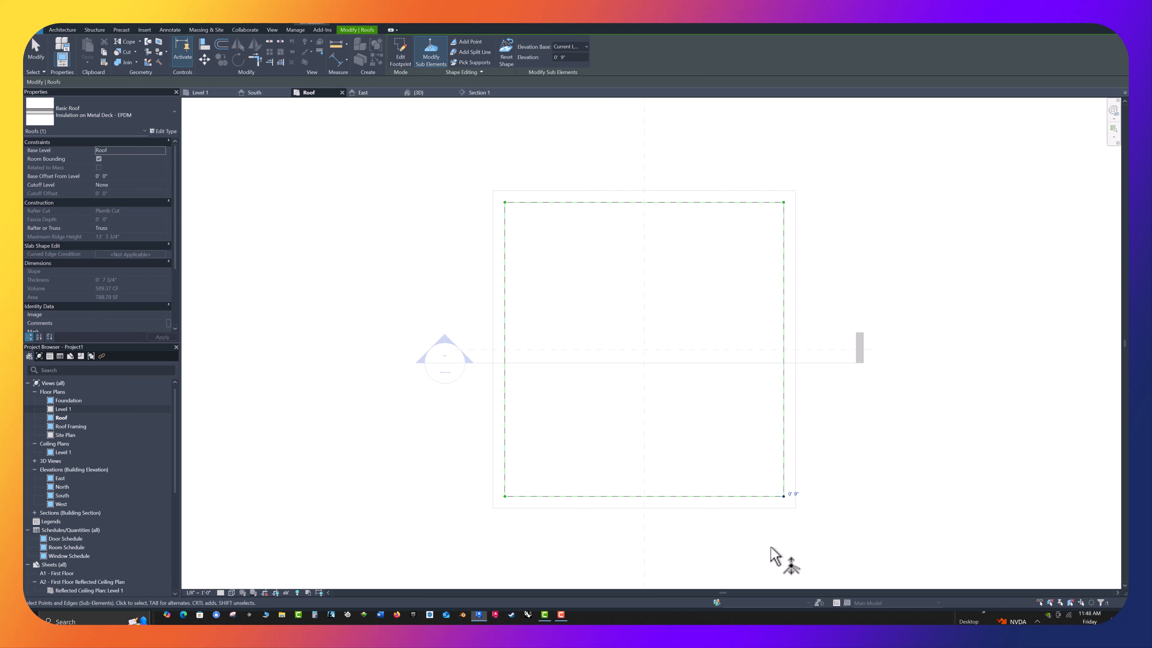
# Set the elevation of the flat roof's lower-left corner point to 0' 9" and clear the point selection
pyautogui.click(510, 499)
pyautogui.click(520, 494)
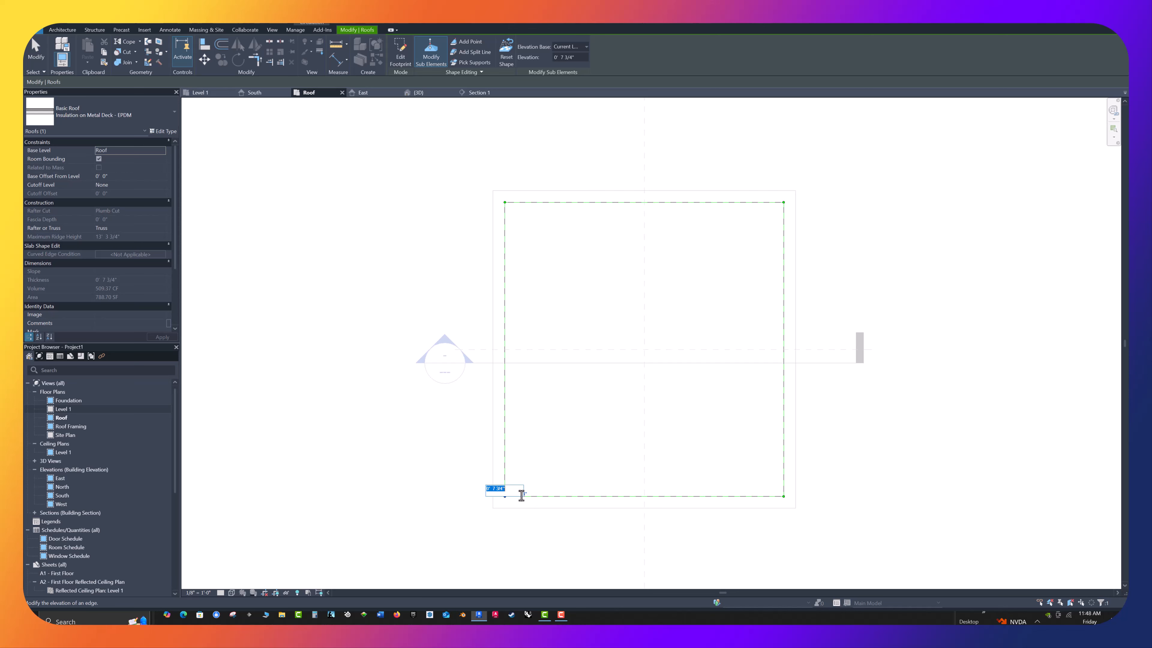
pyautogui.write('0 9')
pyautogui.press('Return')
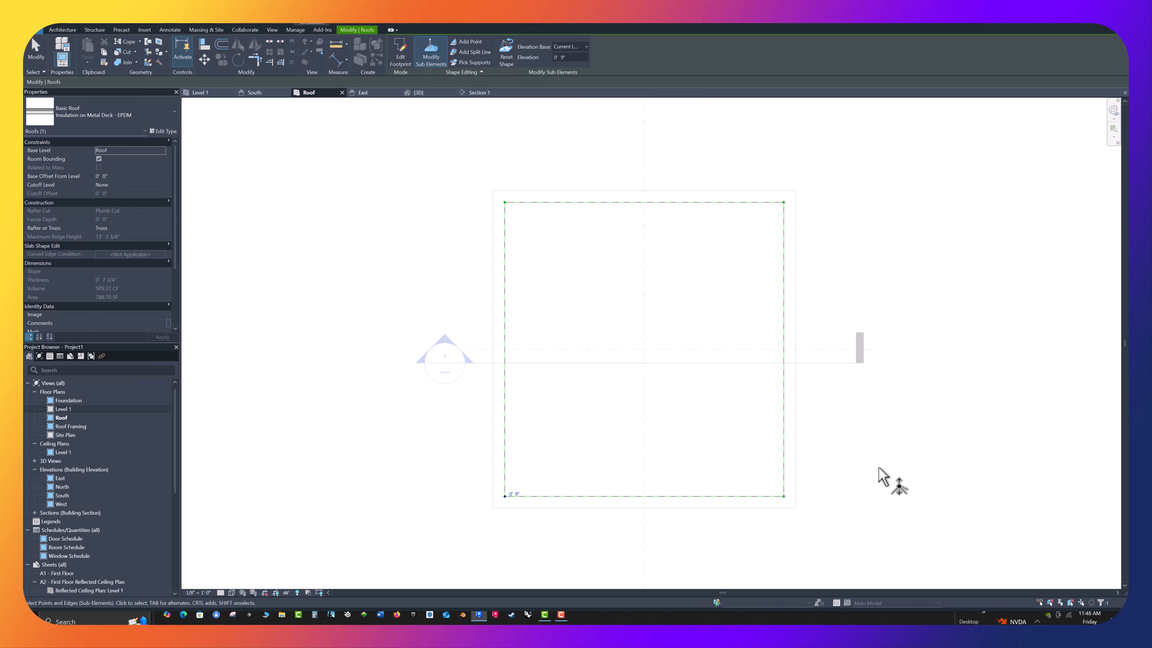
pyautogui.press('Escape')
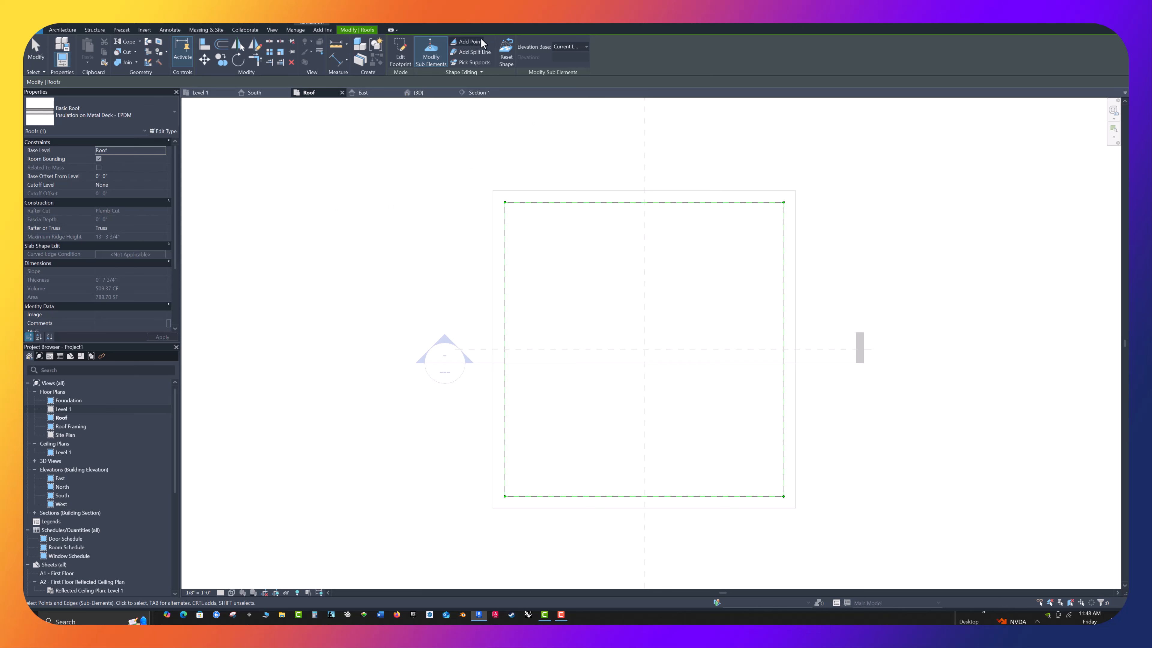
# Add a shape point to the flat roof at the intersection of the two centre reference planes
pyautogui.click(470, 41)
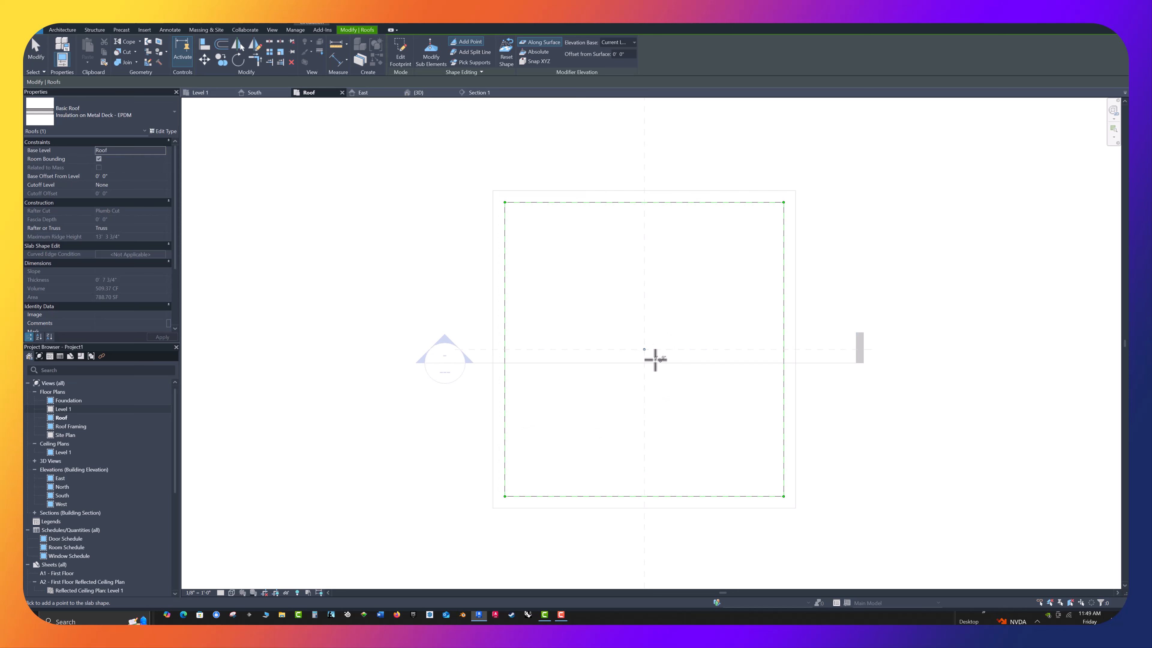
pyautogui.scroll(1, 644, 348)
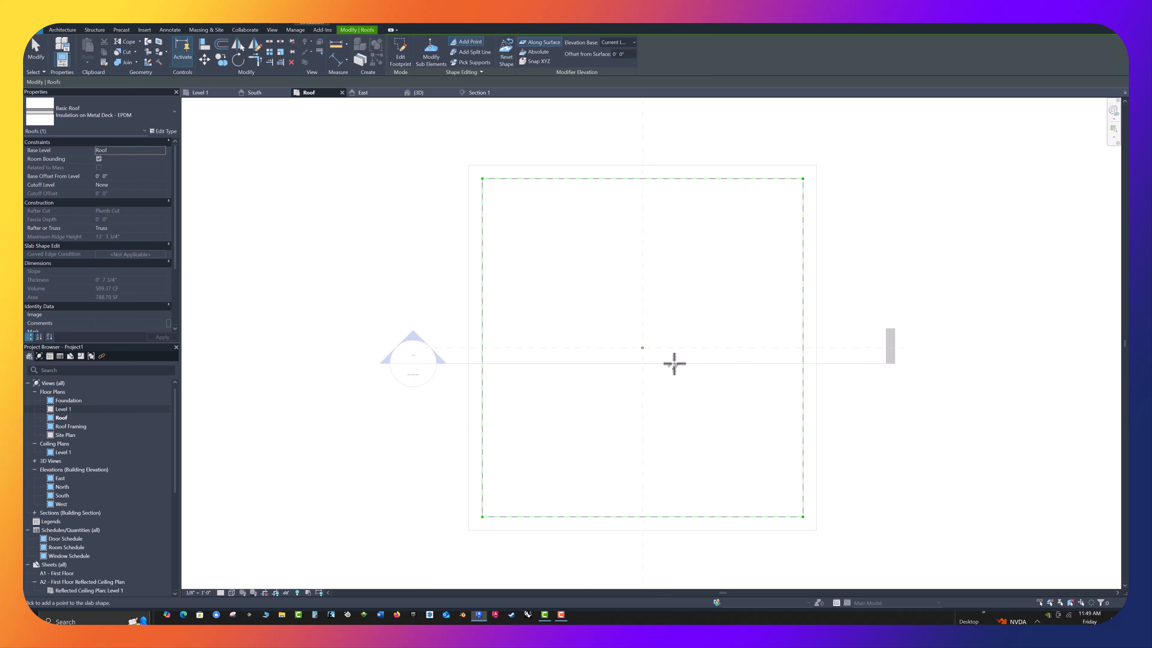
pyautogui.press('Escape')
# Set the elevation of the flat roof's centre point to 0' 7" and finish the shape editing
pyautogui.click(644, 349)
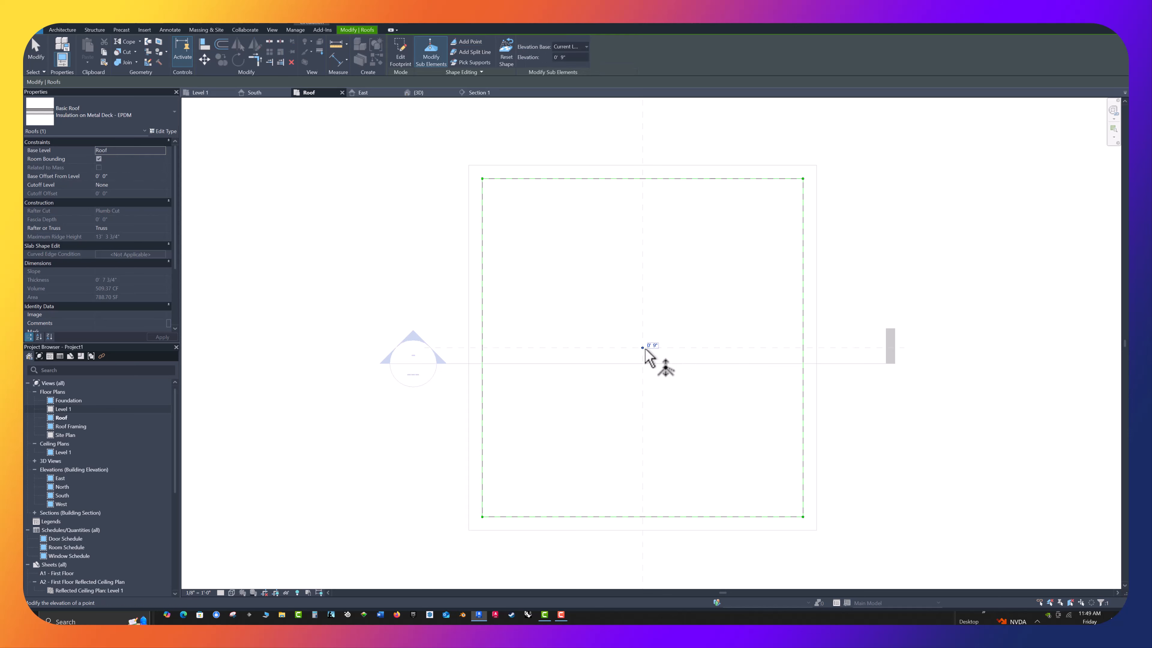
pyautogui.click(653, 346)
pyautogui.write('0 7')
pyautogui.scroll(1, 569, 348)
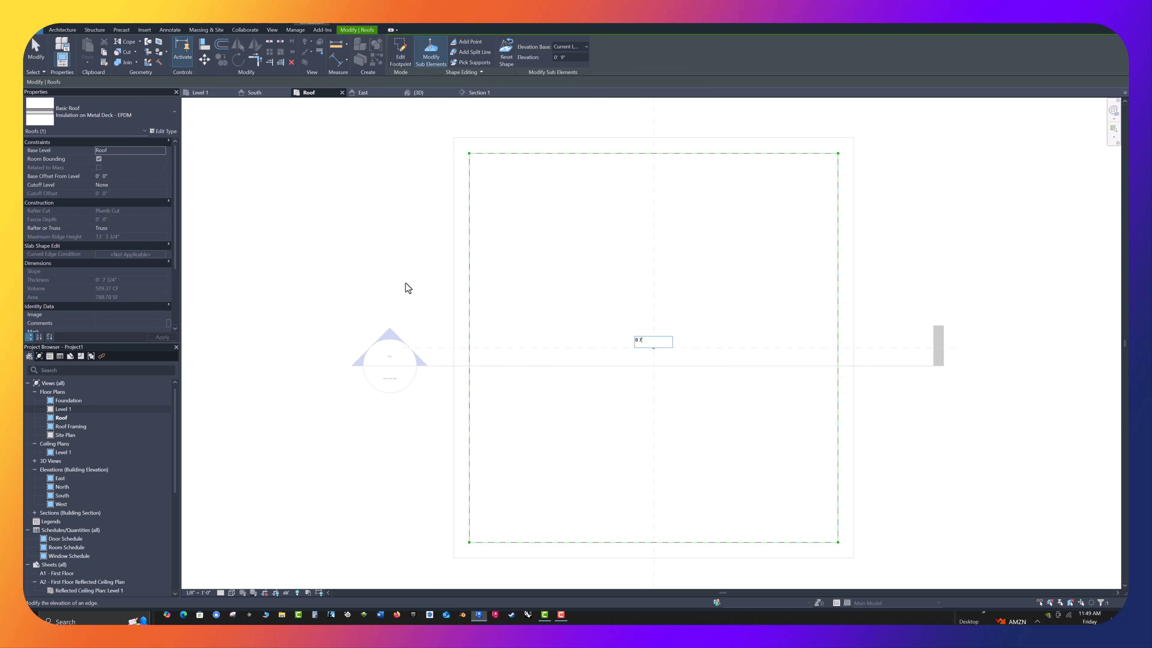
pyautogui.press('Return')
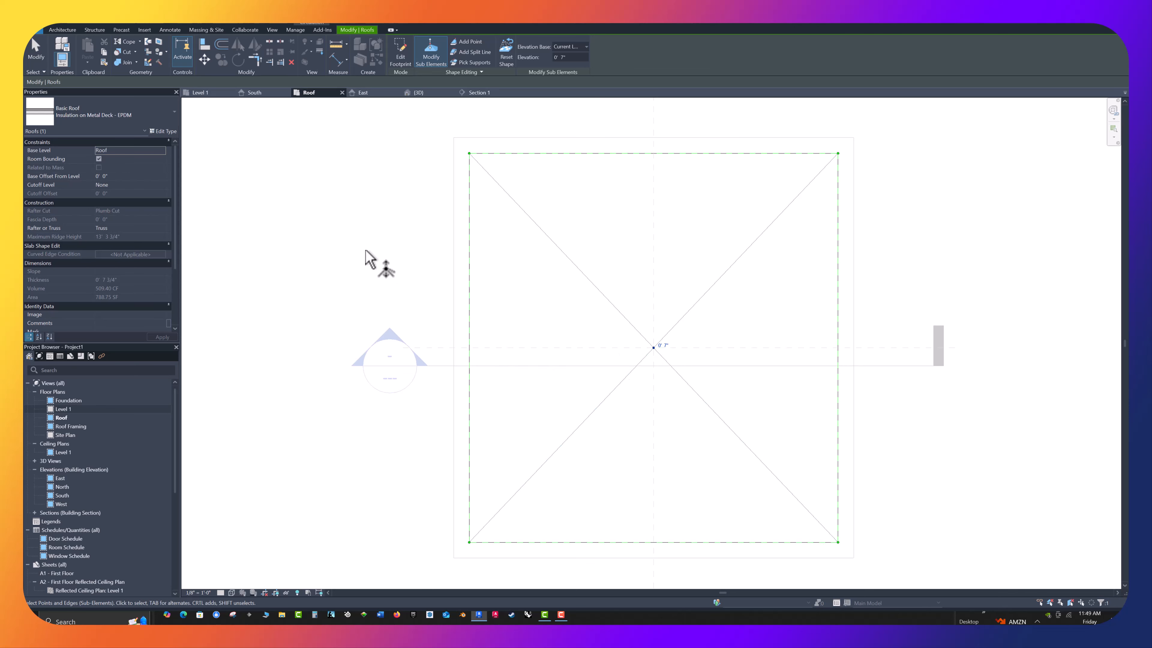
pyautogui.press('Escape')
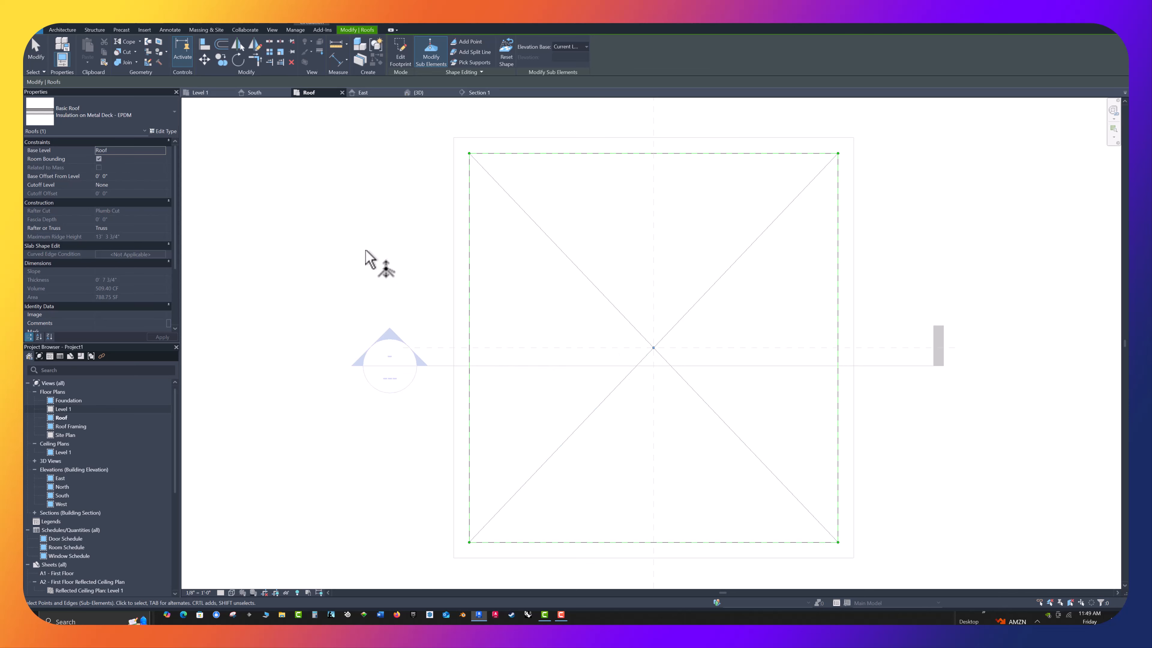
pyautogui.scroll(-3, 417, 277)
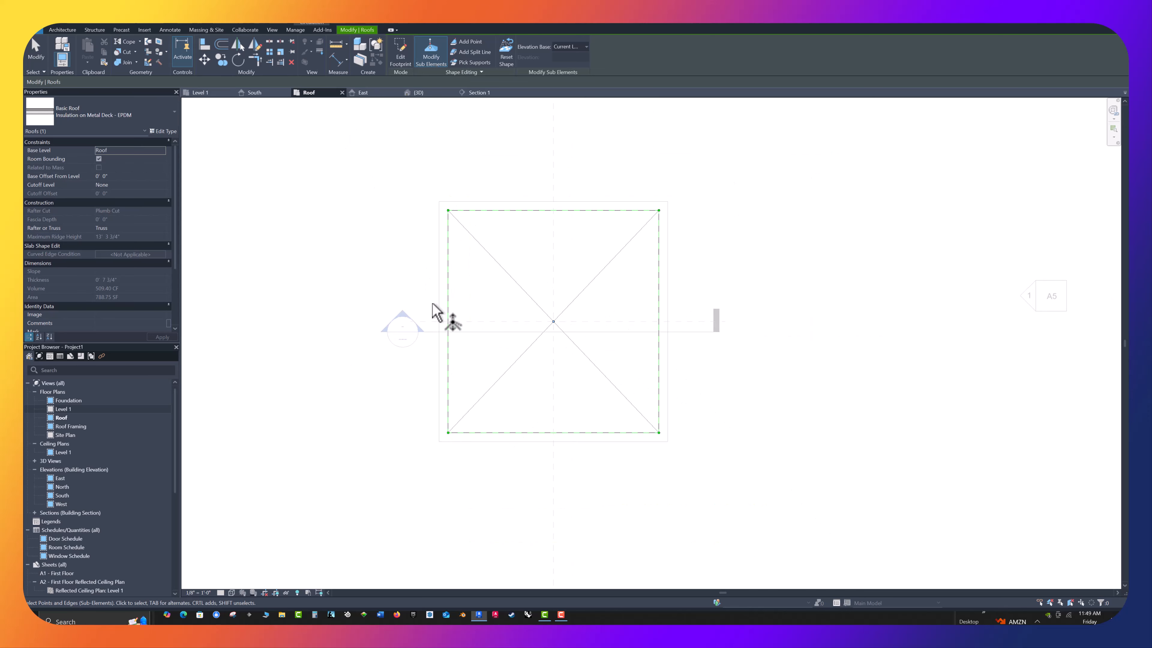
pyautogui.press('Escape')
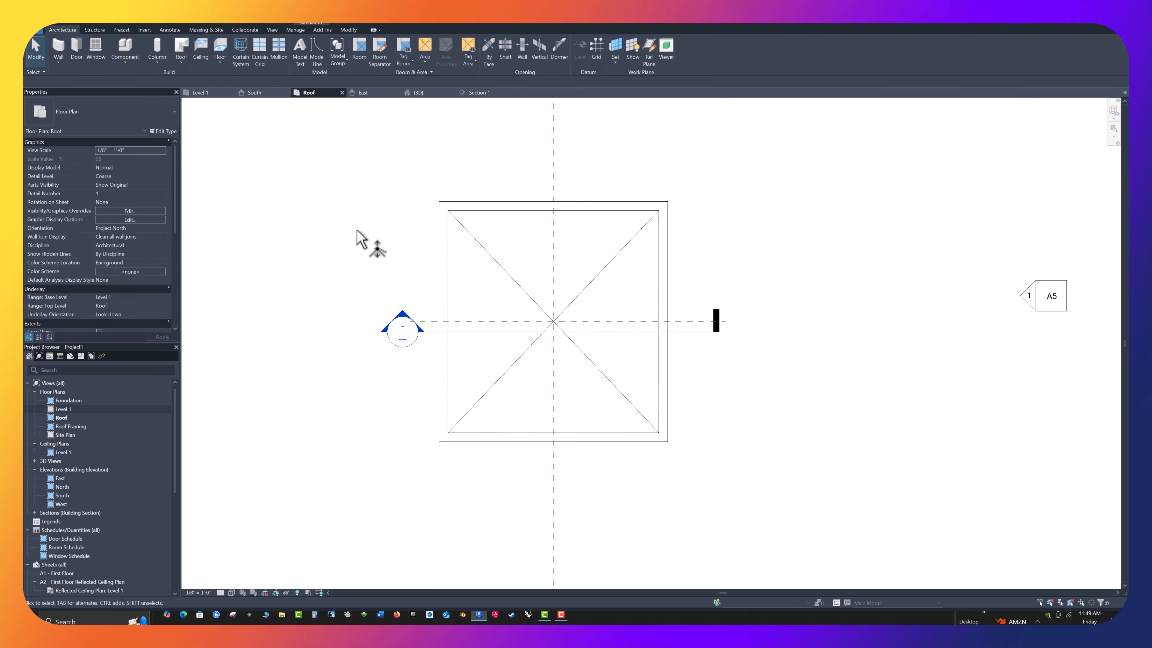
# Examine the slopes of the flat roof in the 3D view and its layers in Section 1
pyautogui.click(416, 93)
pyautogui.scroll(2, 614, 338)
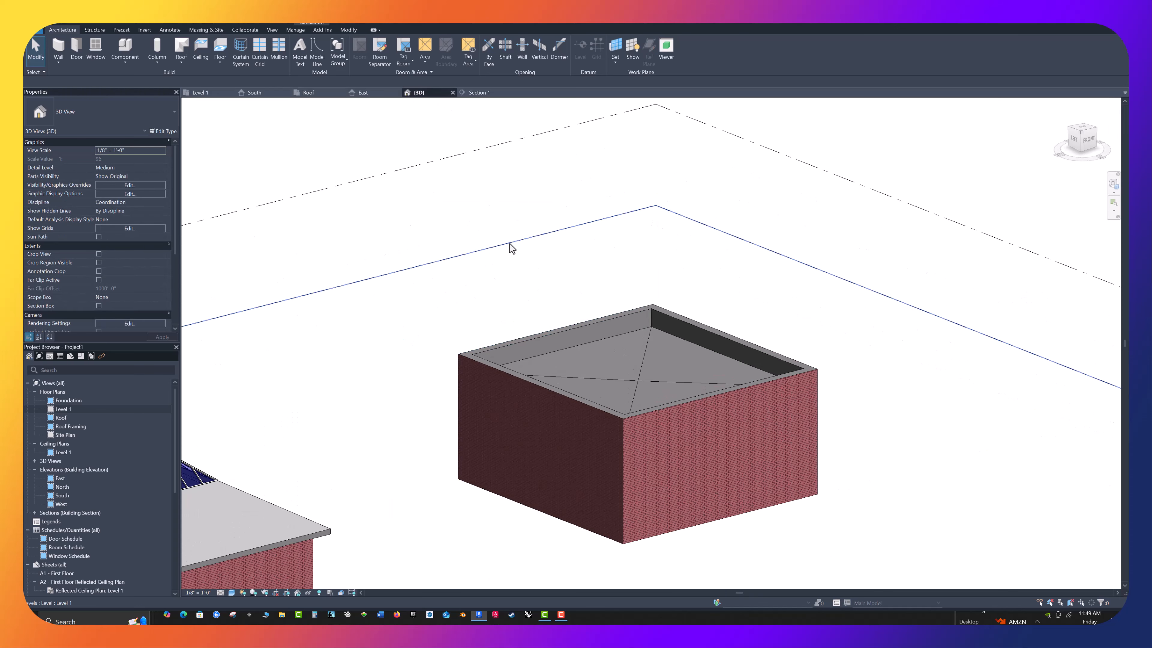
pyautogui.keyDown('shift'); pyautogui.moveTo(505, 253); pyautogui.dragTo(571, 358, button='middle'); pyautogui.keyUp('shift')
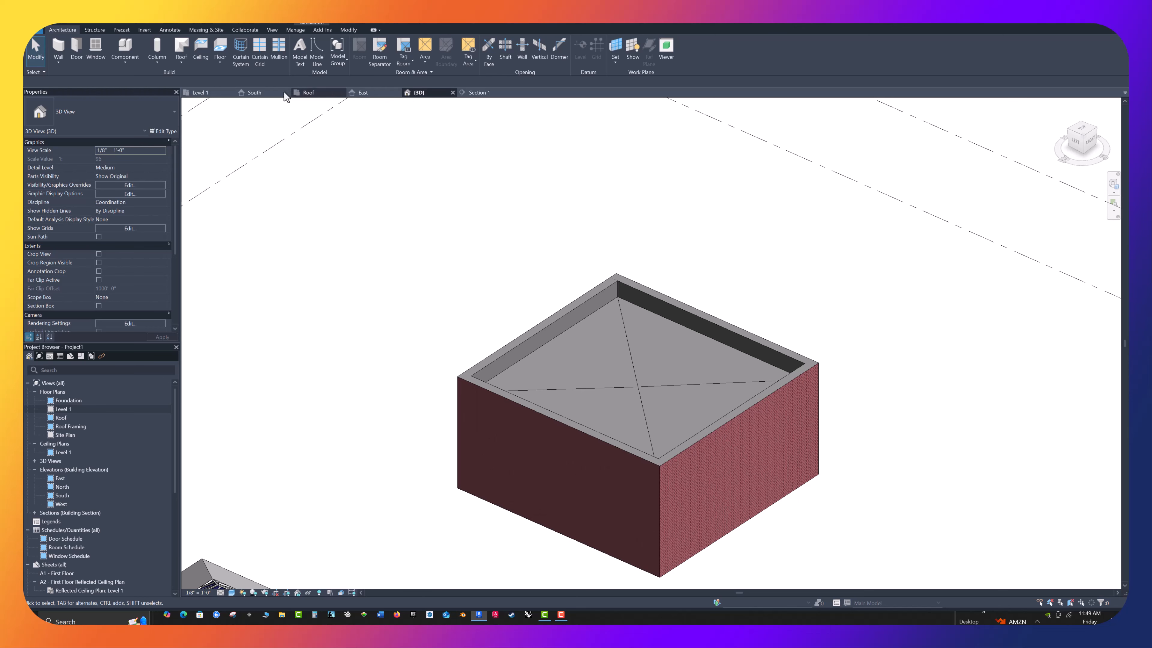
pyautogui.click(474, 94)
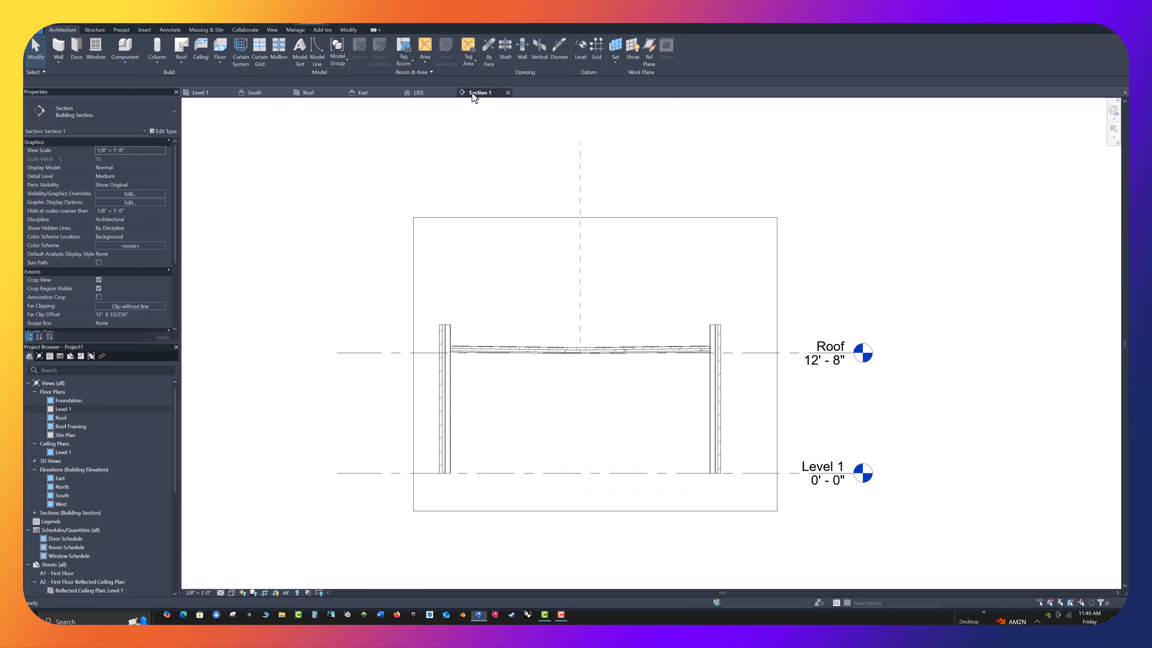
pyautogui.scroll(4, 481, 382)
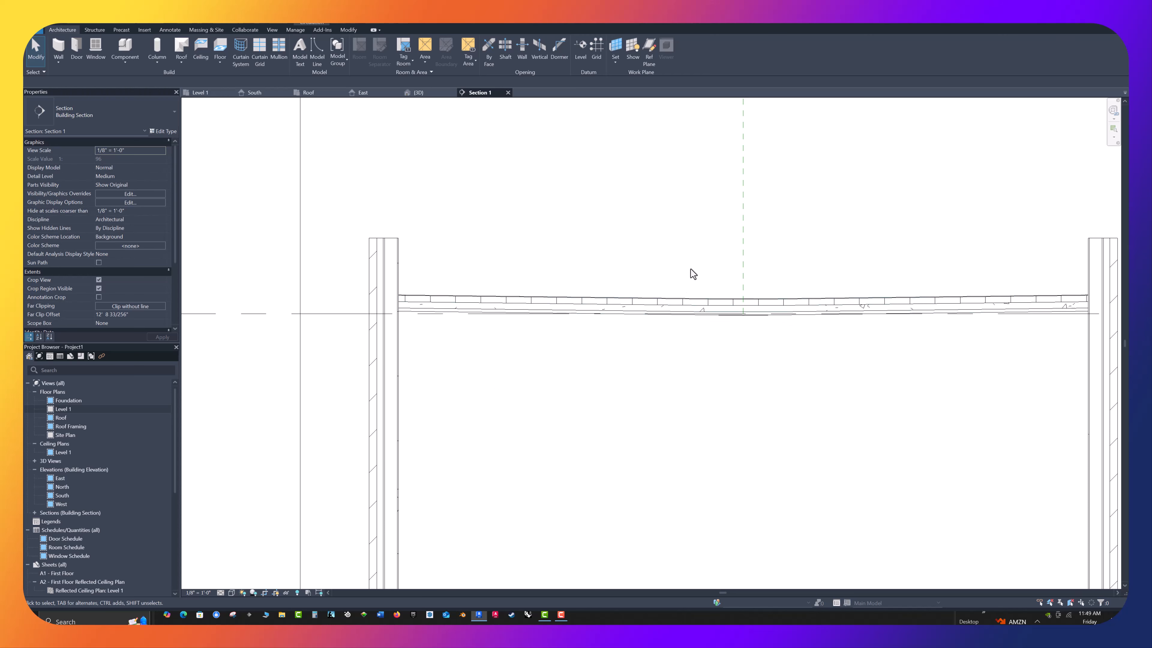
pyautogui.scroll(3, 648, 268)
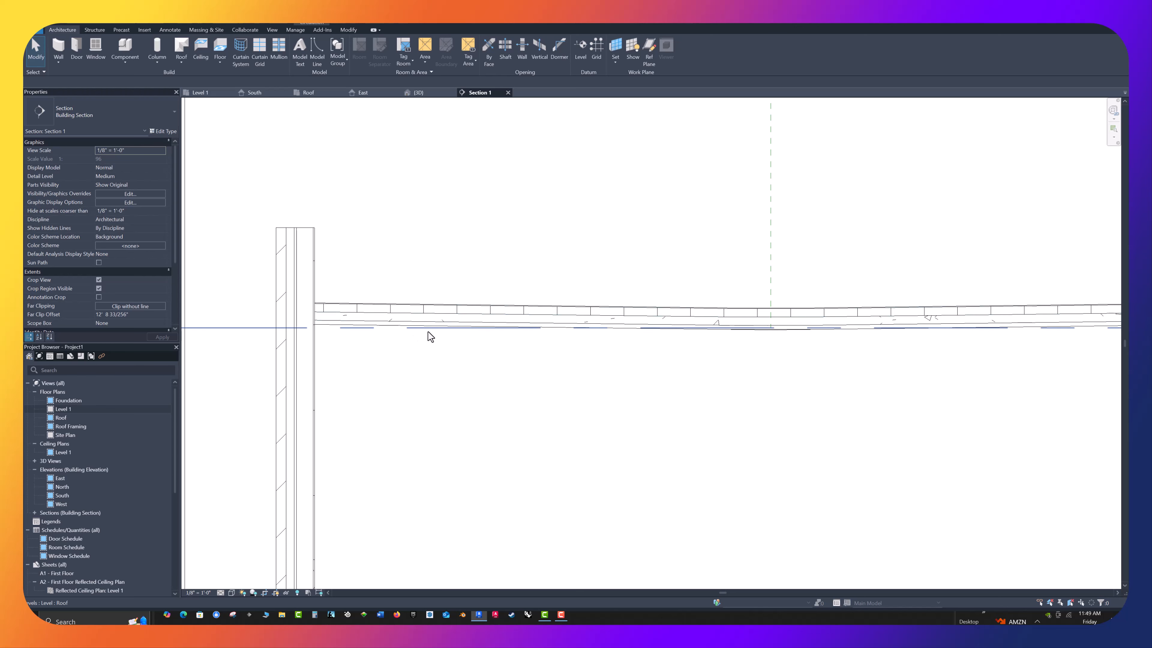
pyautogui.scroll(-2, 427, 335)
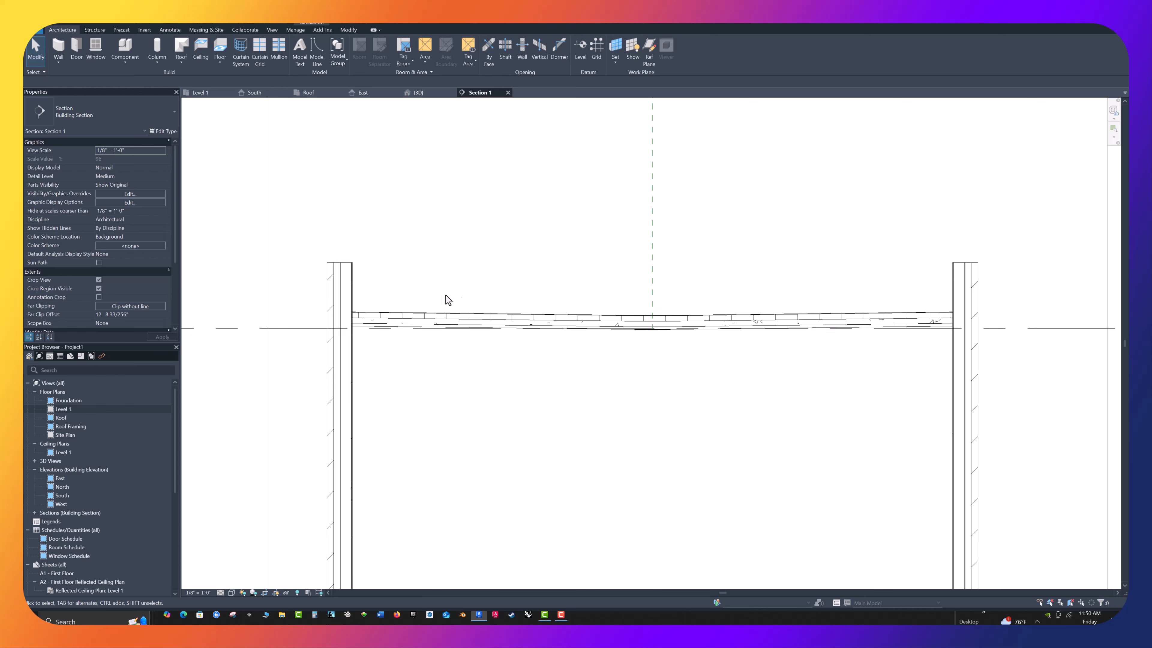
# Make the cast-in-place concrete layer variable in the structure of the Insulation on Metal Deck - EPDM roof type and deselect the roof
pyautogui.click(608, 325)
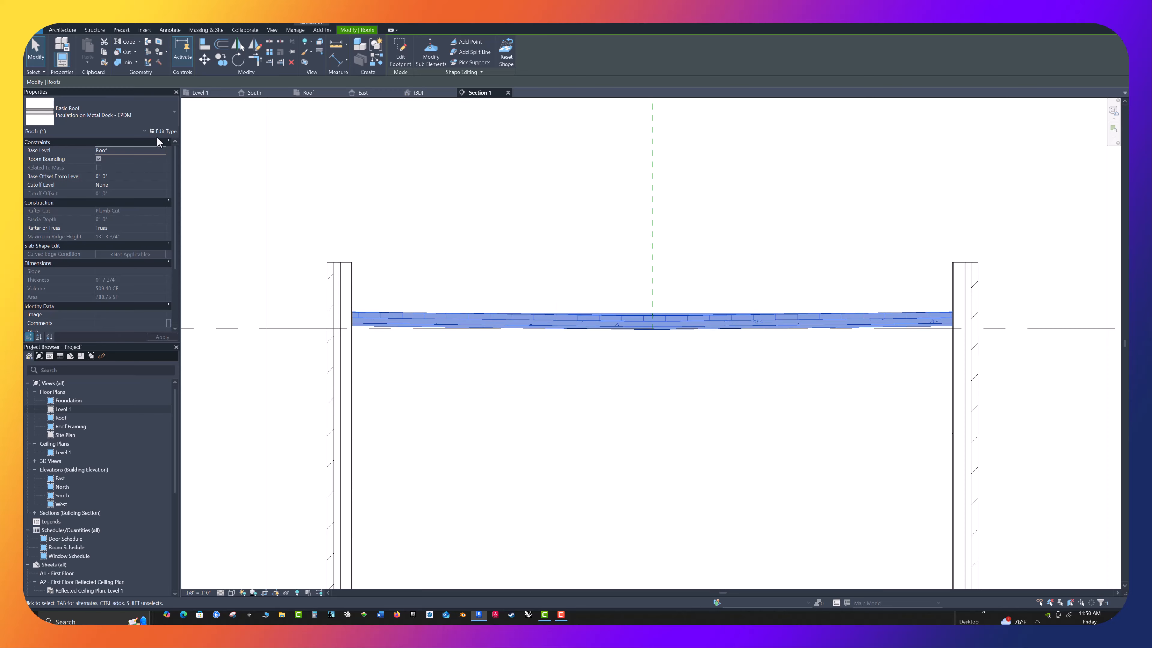
pyautogui.click(167, 132)
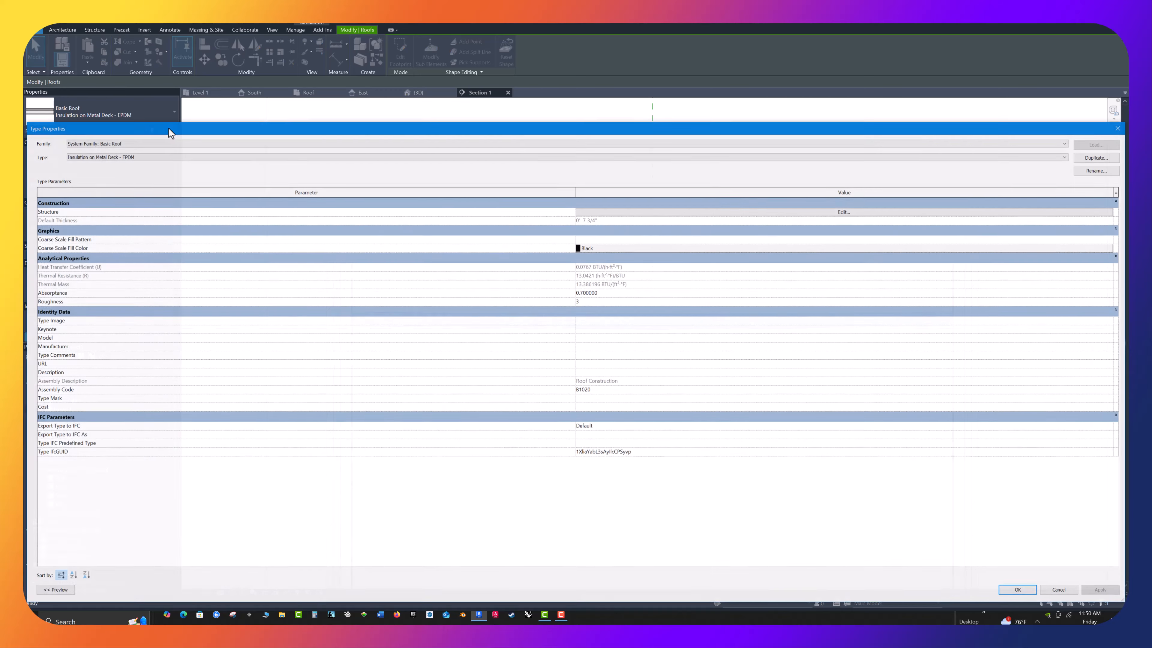
pyautogui.moveTo(642, 129); pyautogui.dragTo(155, 208)
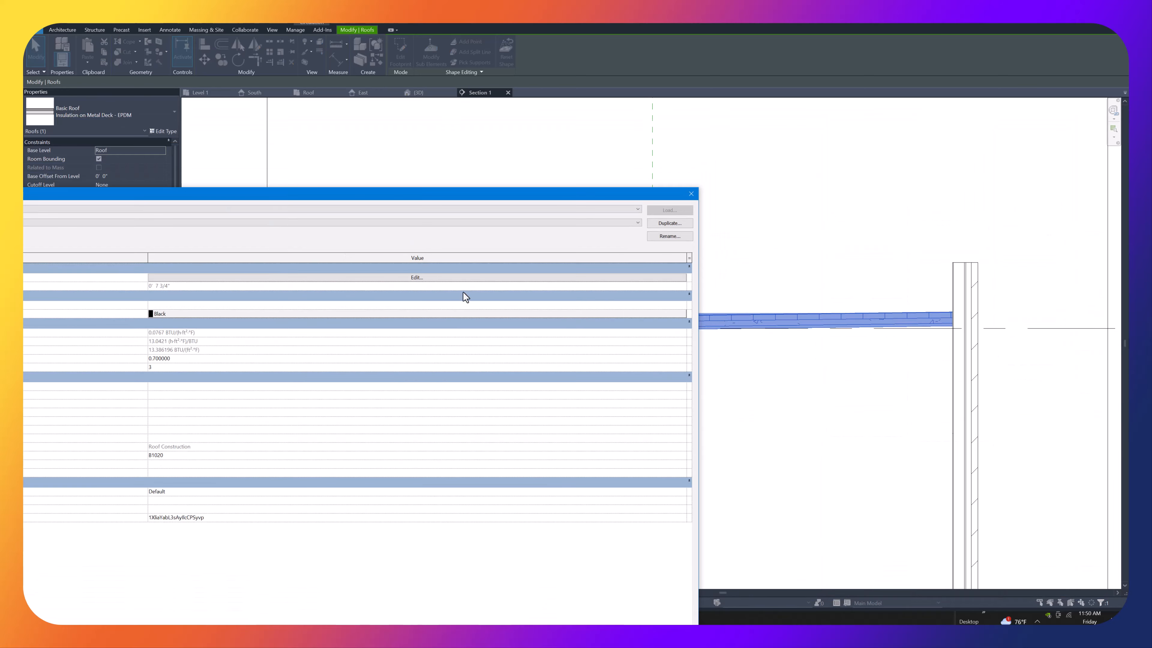
pyautogui.click(683, 282)
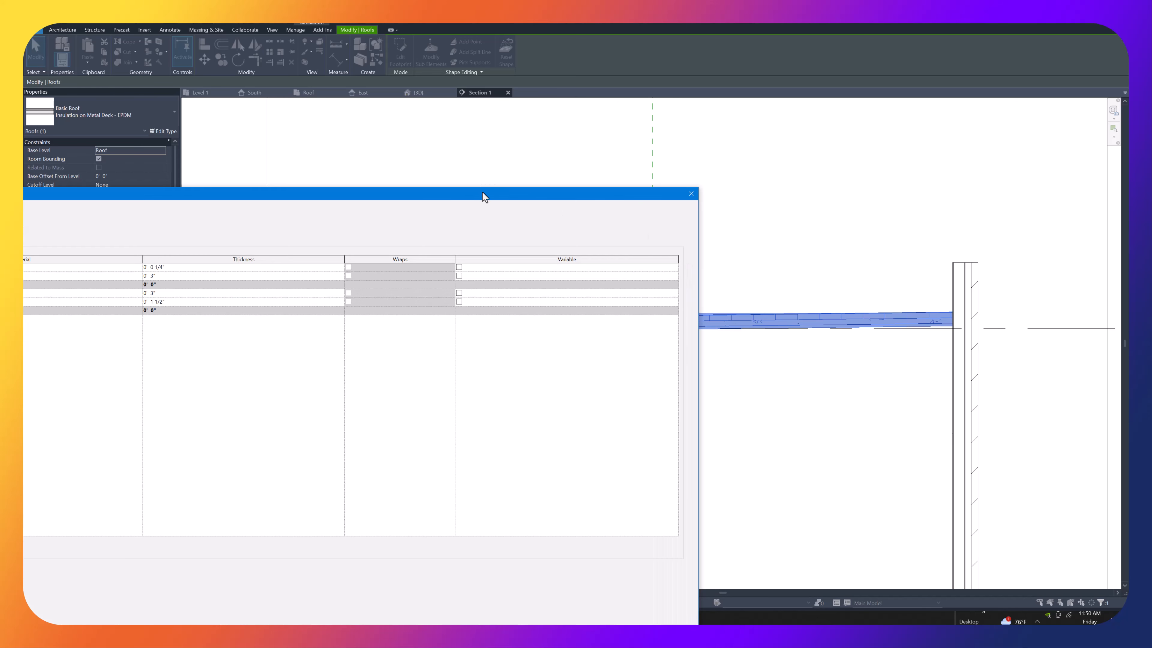
pyautogui.moveTo(484, 196); pyautogui.dragTo(807, 198)
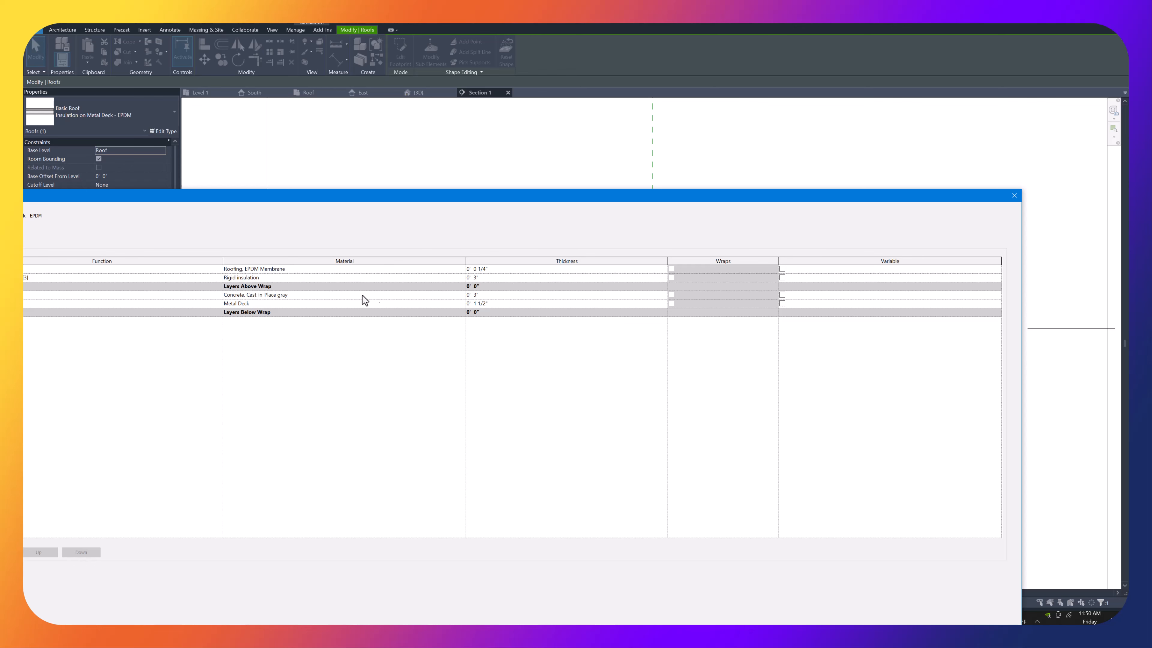
pyautogui.click(783, 295)
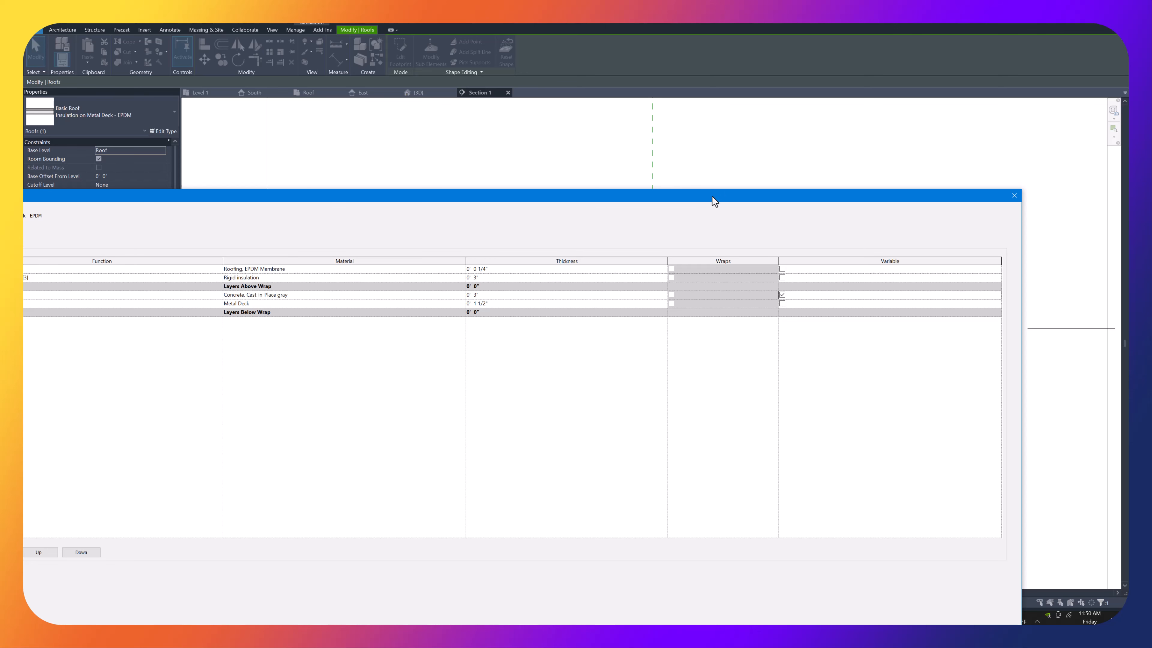
pyautogui.moveTo(715, 200); pyautogui.dragTo(492, 93)
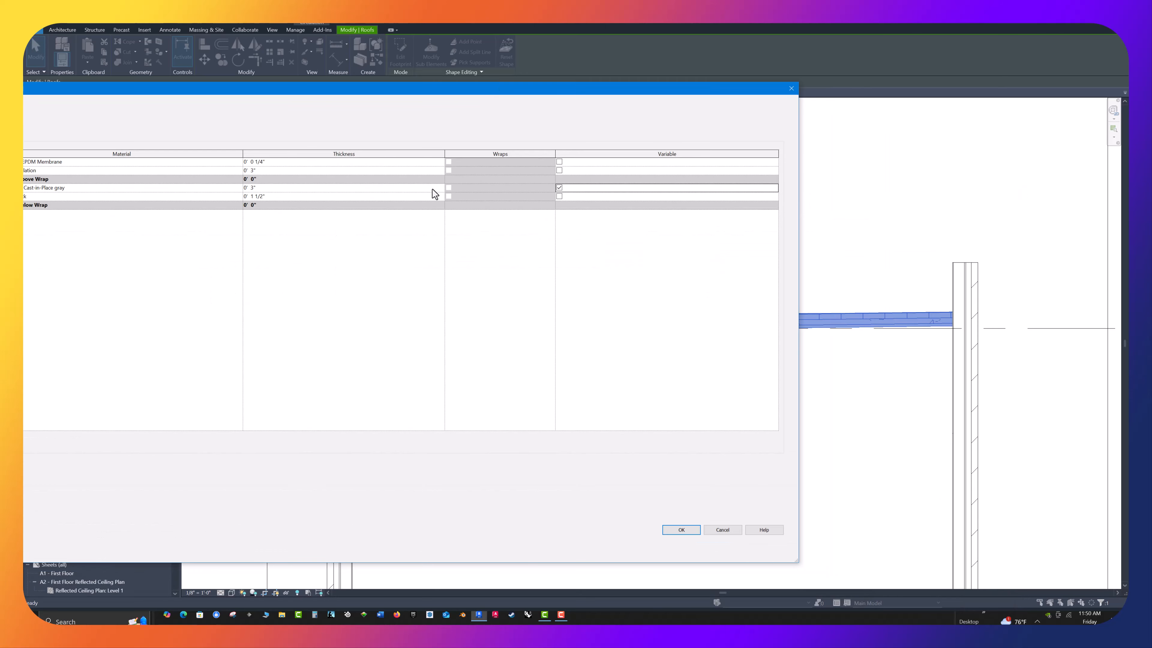
pyautogui.click(681, 530)
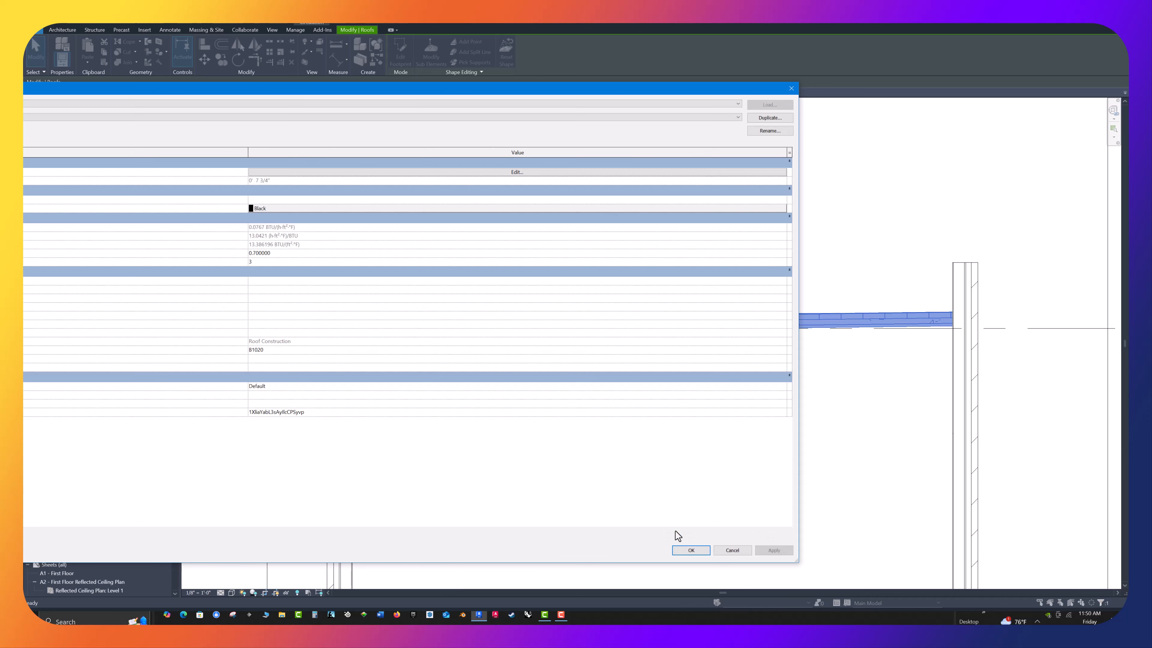
pyautogui.click(692, 549)
pyautogui.click(650, 445)
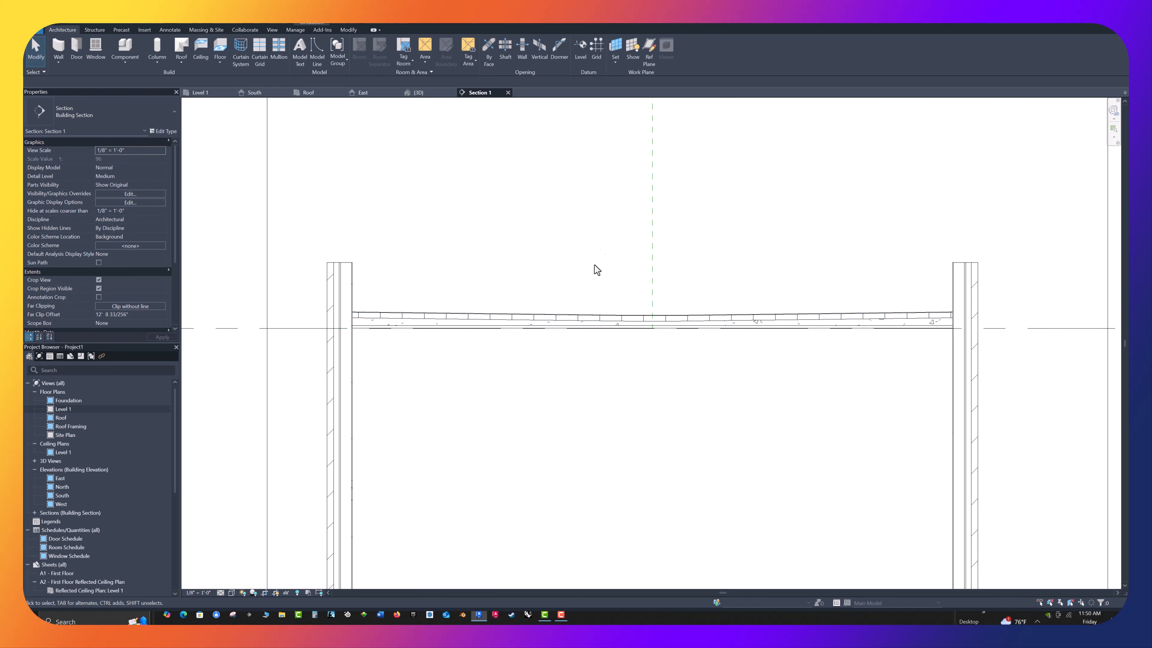
# Review the full section, and view both buildings with their roofs in the 3D view
pyautogui.scroll(-2, 602, 296)
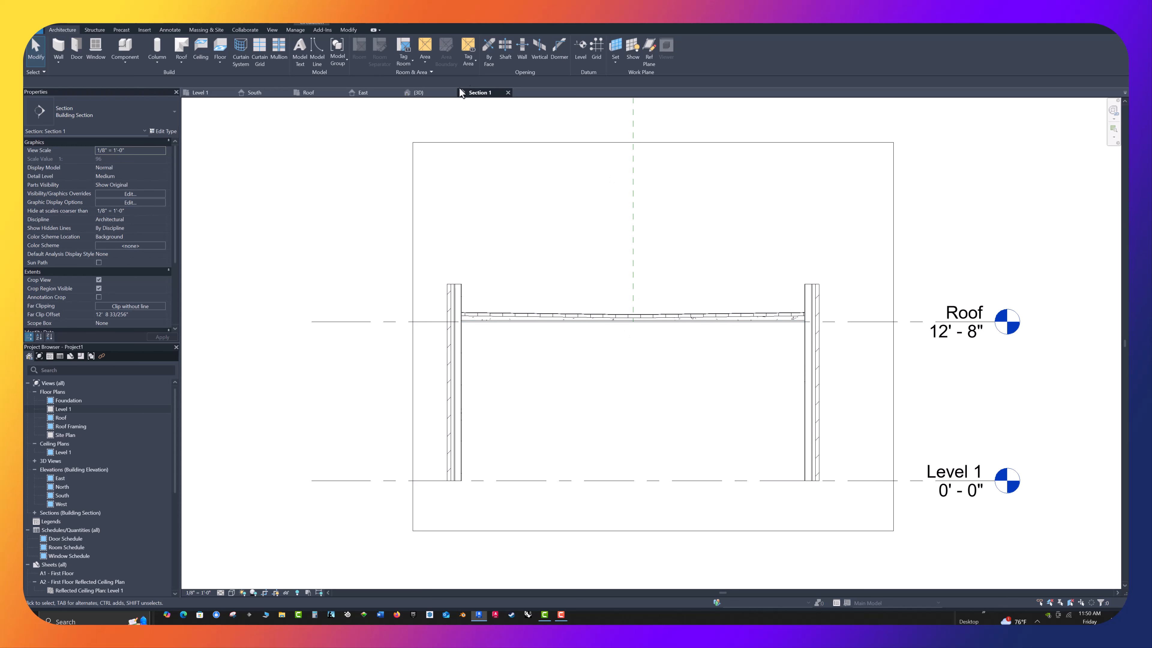
pyautogui.click(427, 92)
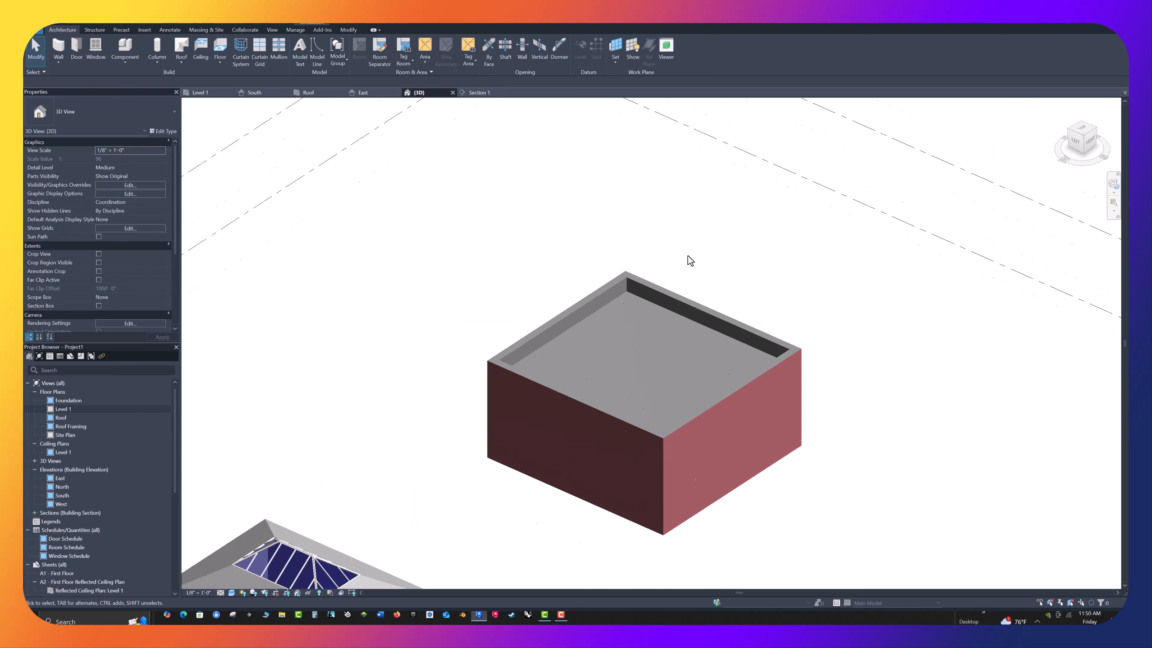
pyautogui.scroll(-5, 687, 257)
pyautogui.scroll(-1, 531, 377)
pyautogui.keyDown('shift'); pyautogui.moveTo(530, 380); pyautogui.dragTo(470, 328, button='middle'); pyautogui.keyUp('shift')
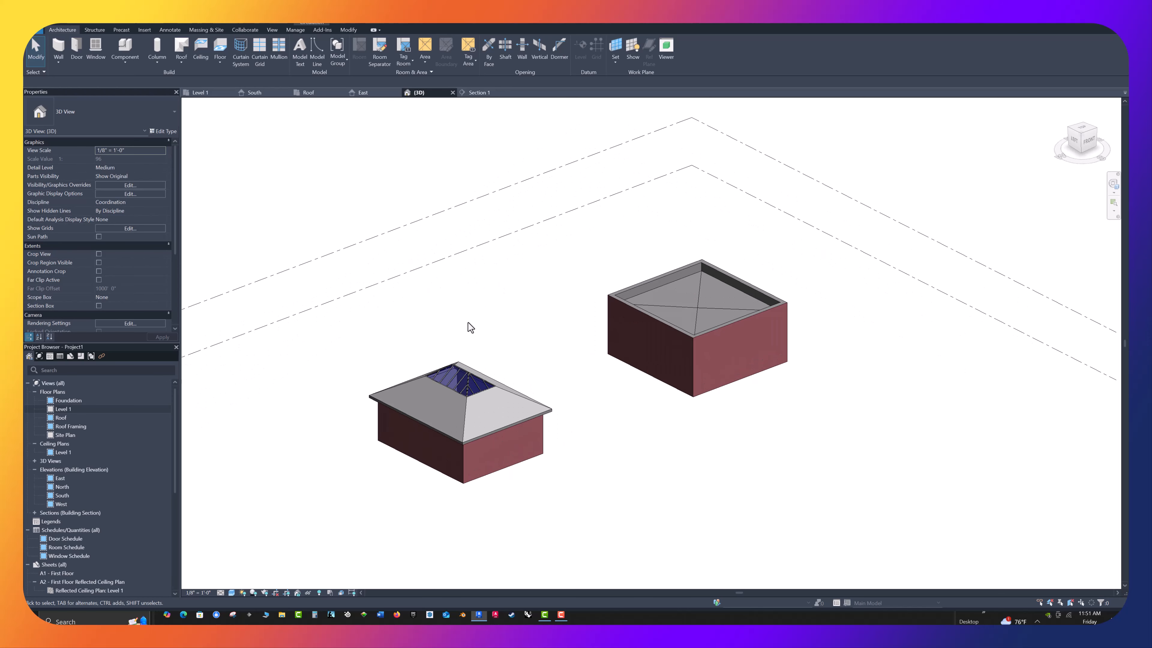